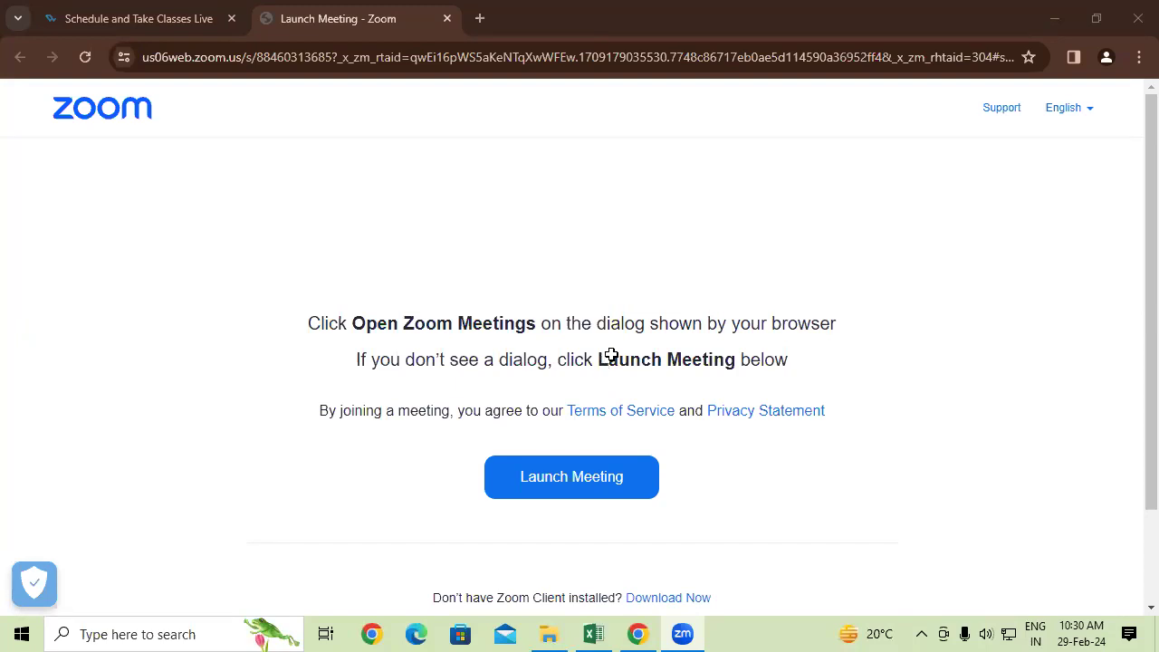
# Switch from the browser's Zoom launch page to the STUDENT DATABASE workbook in Excel
pyautogui.hotkey('alt', 'Tab')
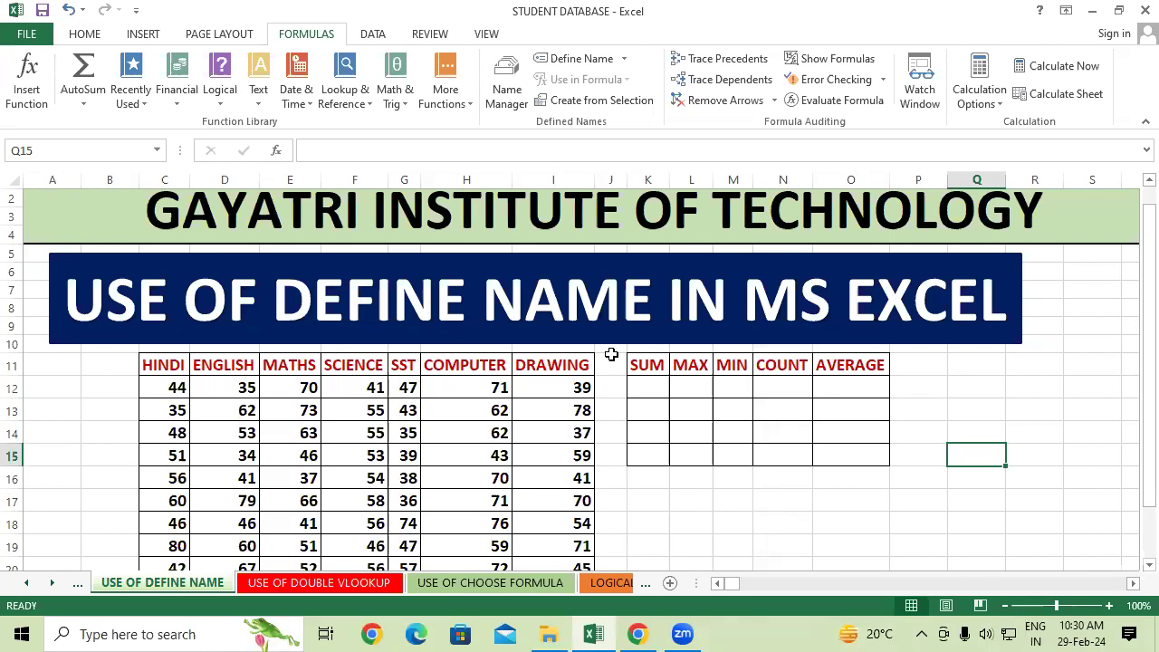
pyautogui.click(749, 441)
pyautogui.scroll(-1, 751, 448)
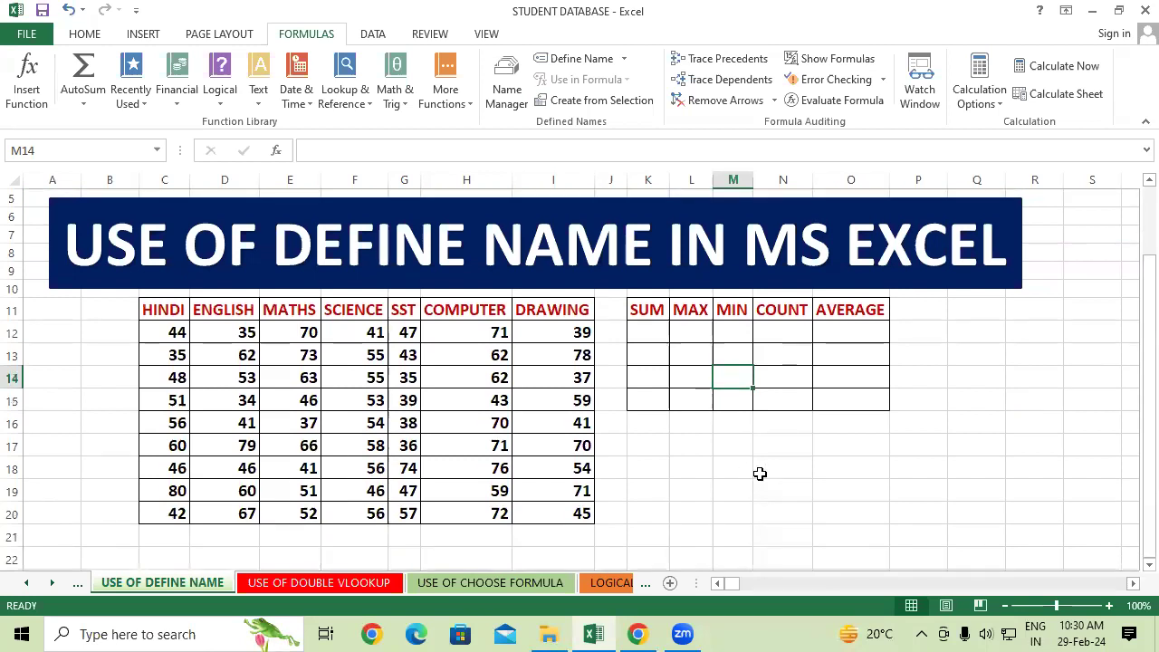
pyautogui.scroll(1, 759, 474)
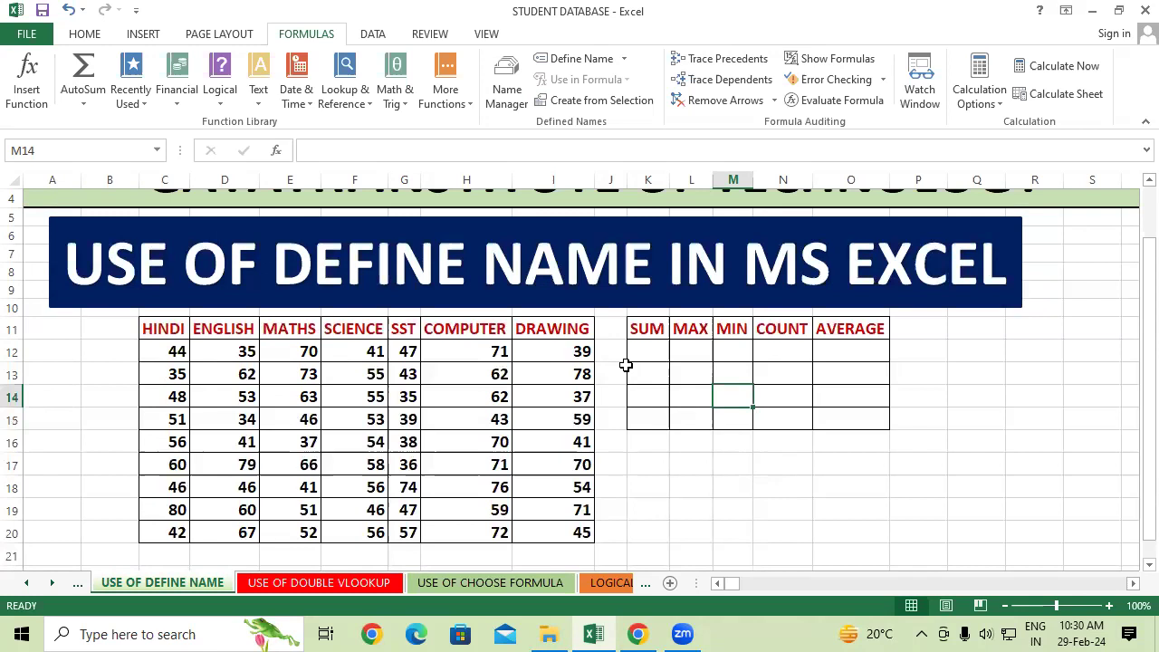
pyautogui.click(971, 458)
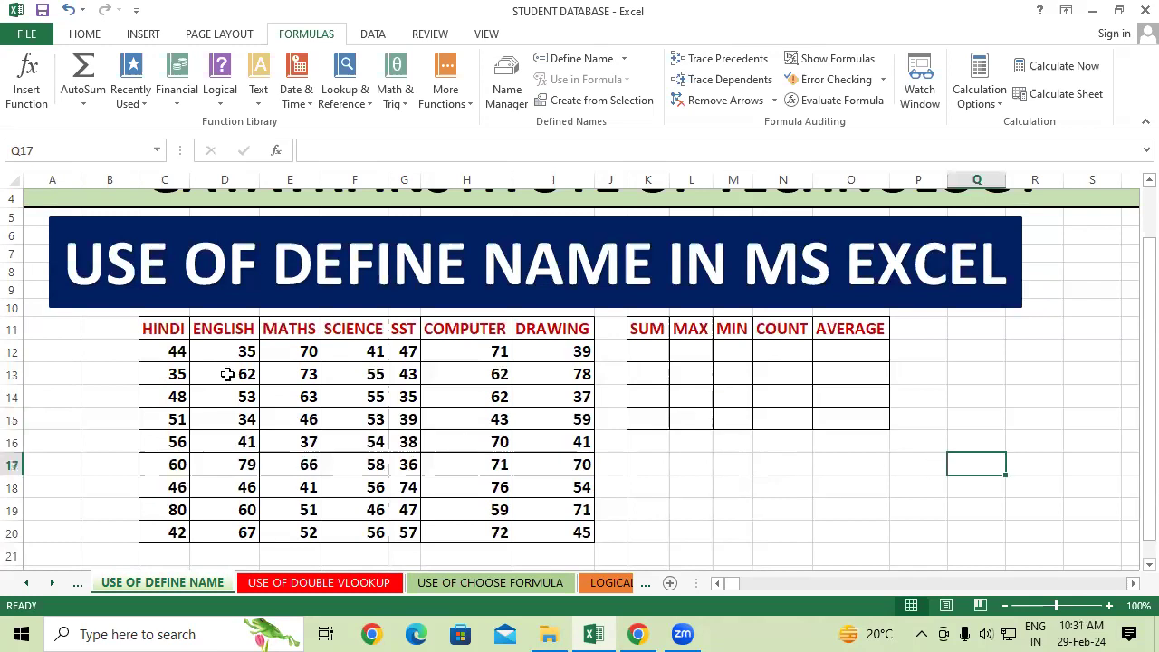
pyautogui.moveTo(176, 351); pyautogui.dragTo(176, 509)
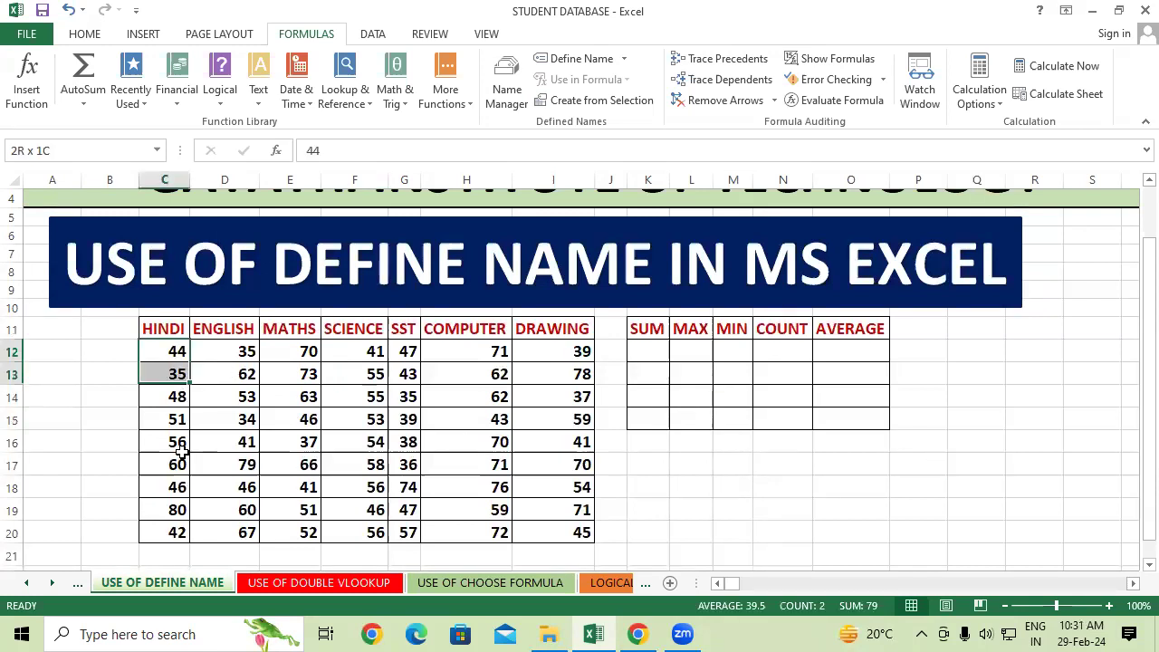
pyautogui.click(177, 553)
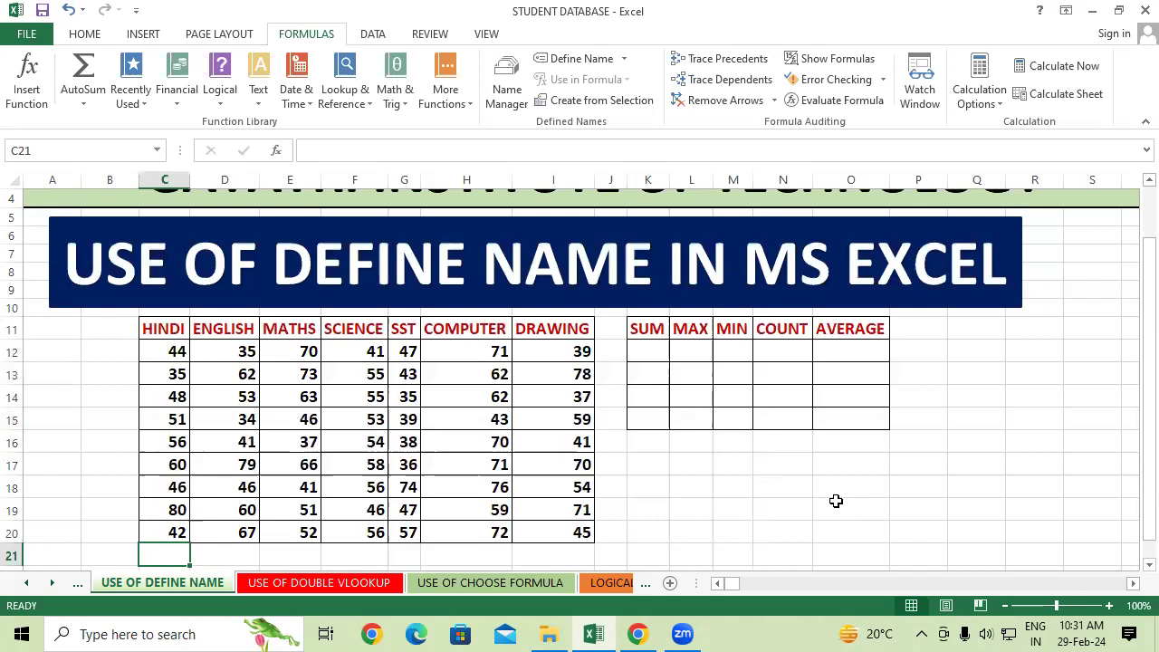
pyautogui.click(825, 490)
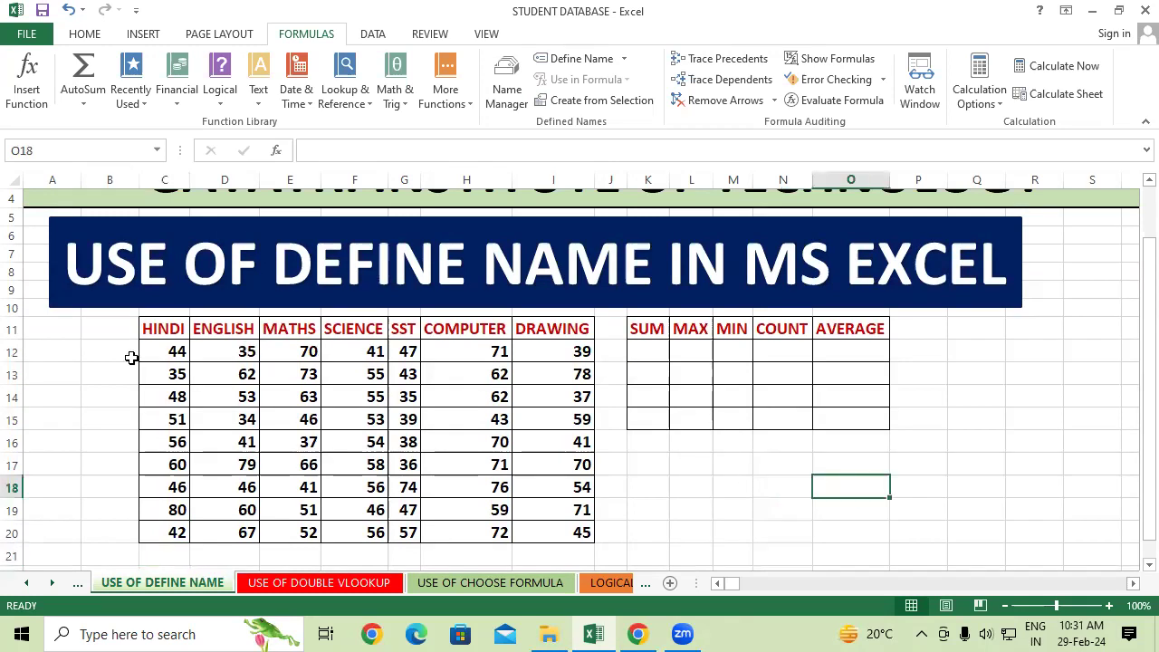
pyautogui.moveTo(151, 350); pyautogui.dragTo(162, 554)
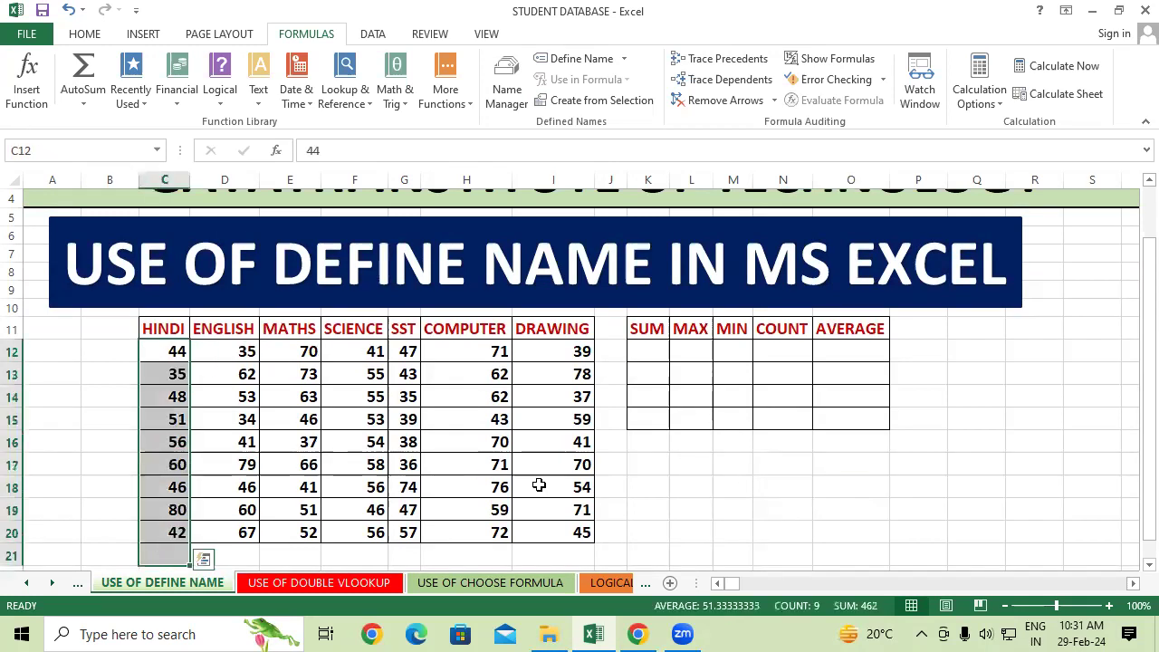
pyautogui.click(671, 460)
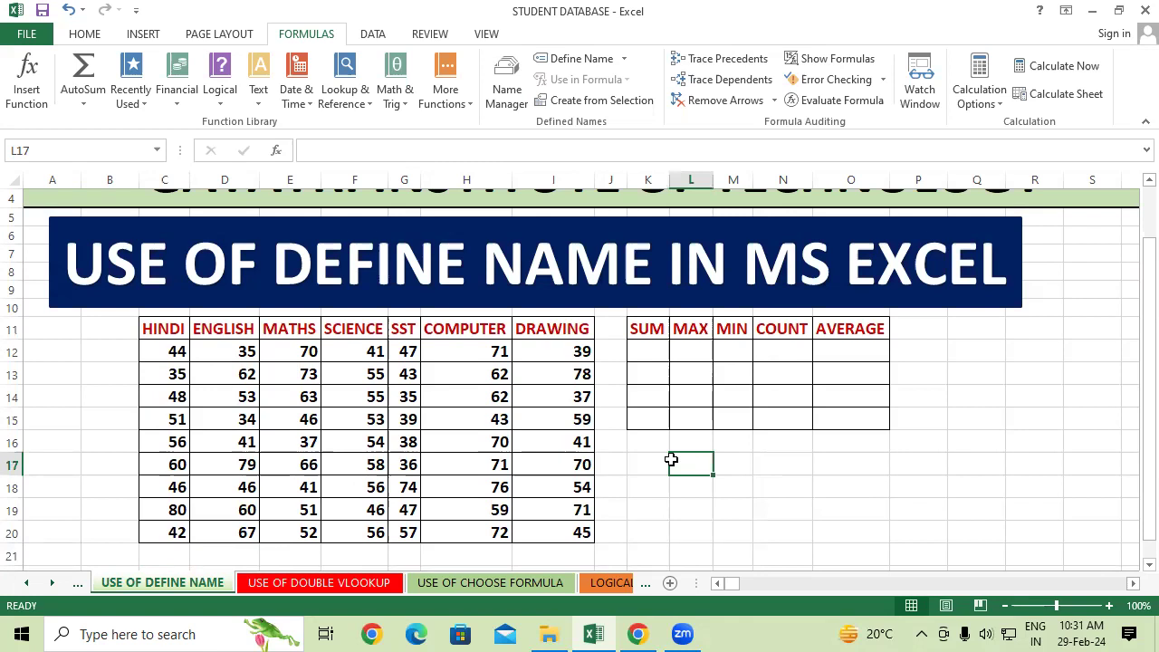
# Demonstrate range selection on the HINDI and ENGLISH columns, then the whole marks table
pyautogui.click(956, 436)
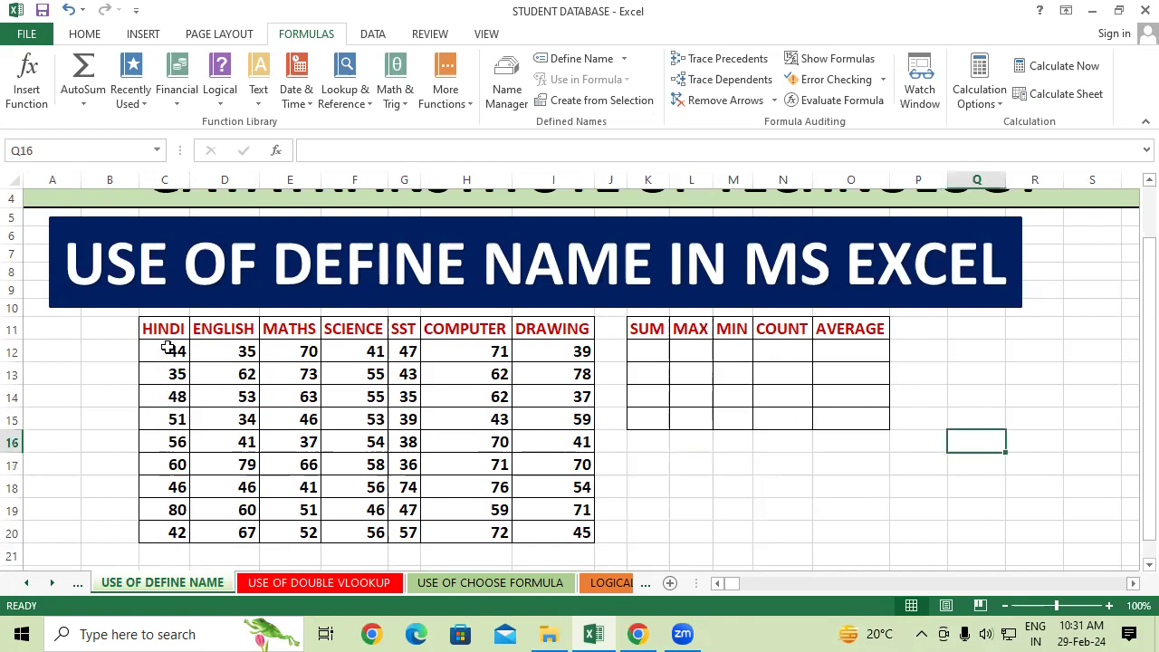
pyautogui.moveTo(168, 349); pyautogui.dragTo(226, 543)
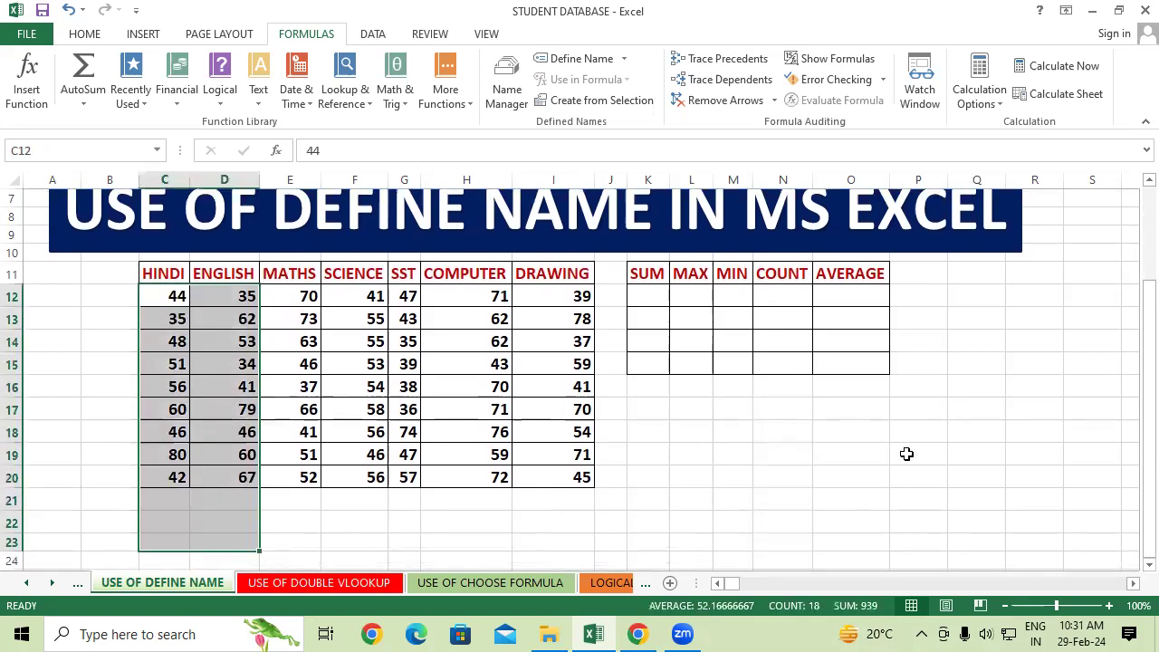
pyautogui.click(879, 408)
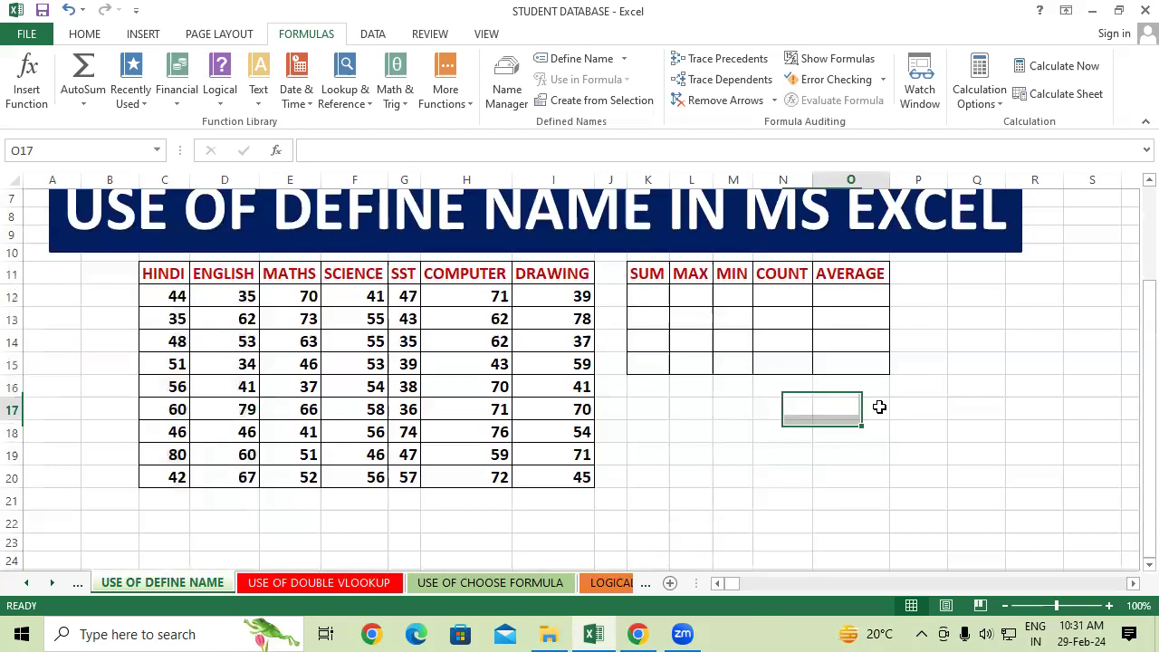
pyautogui.scroll(1, 879, 407)
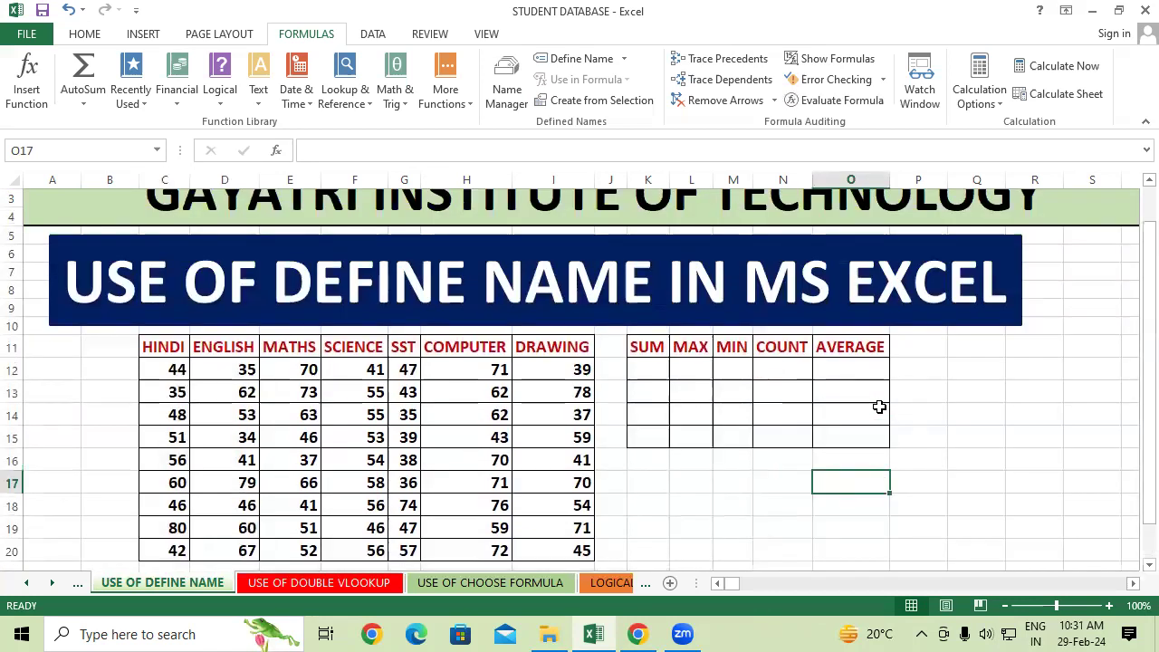
pyautogui.scroll(-1, 880, 407)
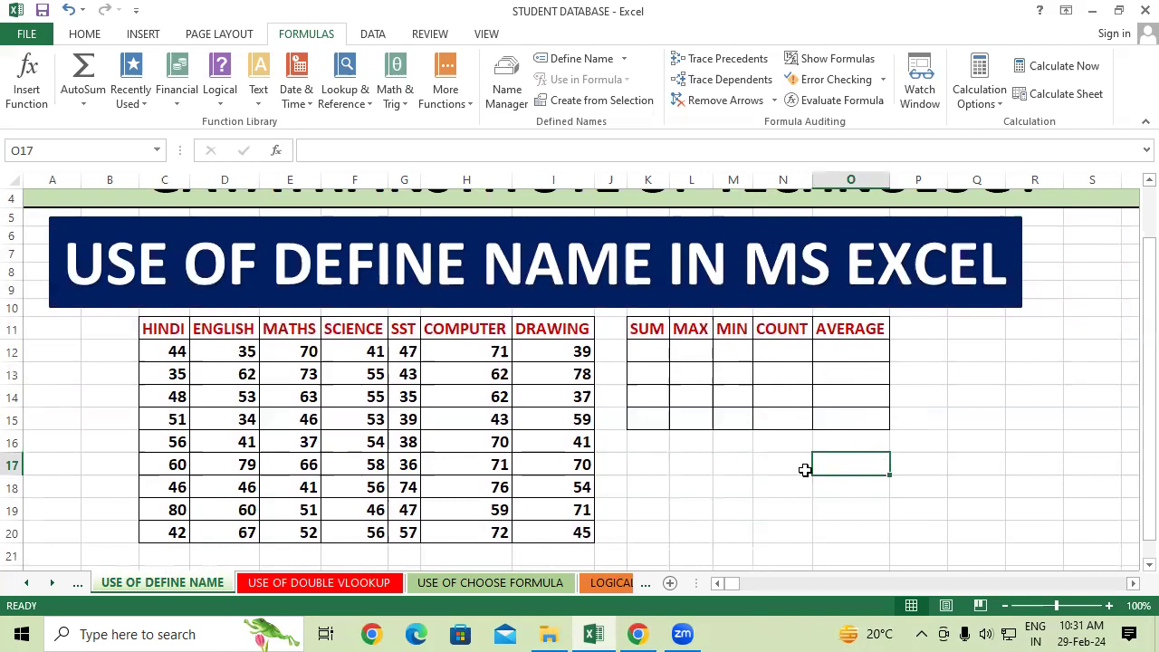
pyautogui.click(805, 469)
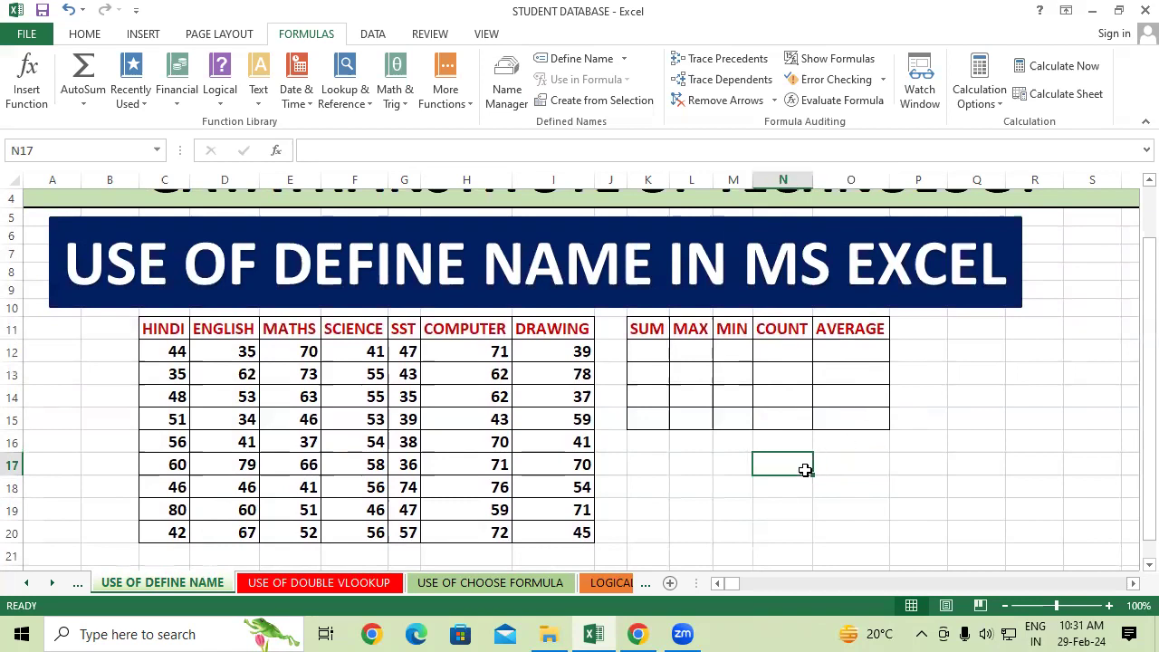
pyautogui.click(720, 507)
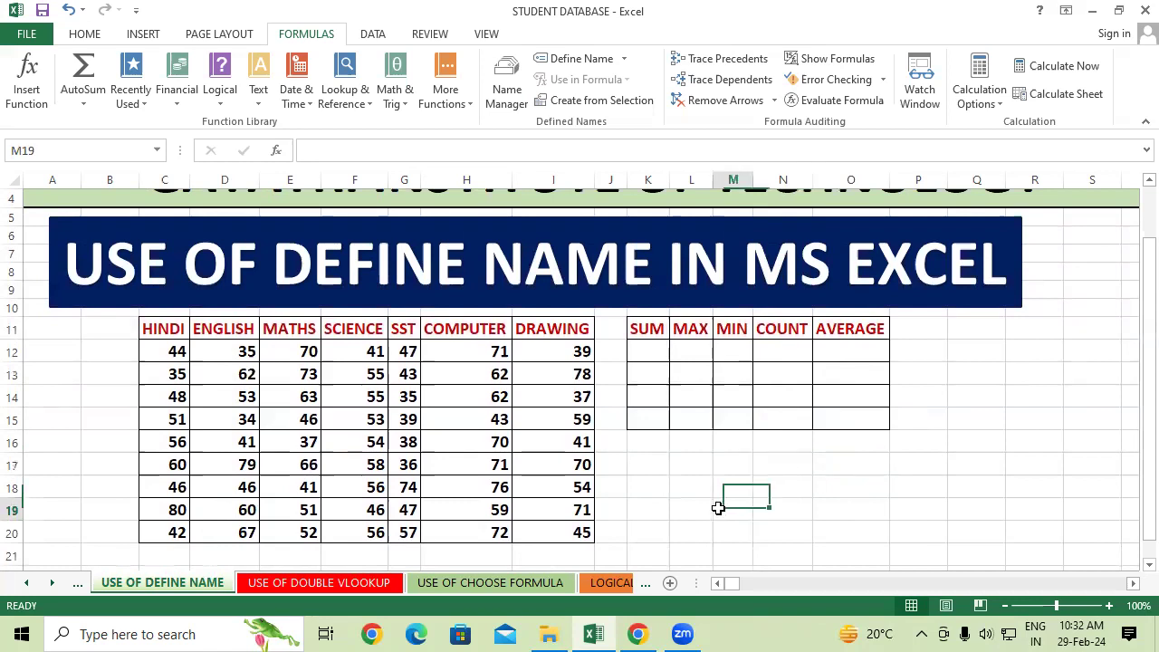
pyautogui.moveTo(189, 329); pyautogui.dragTo(584, 532)
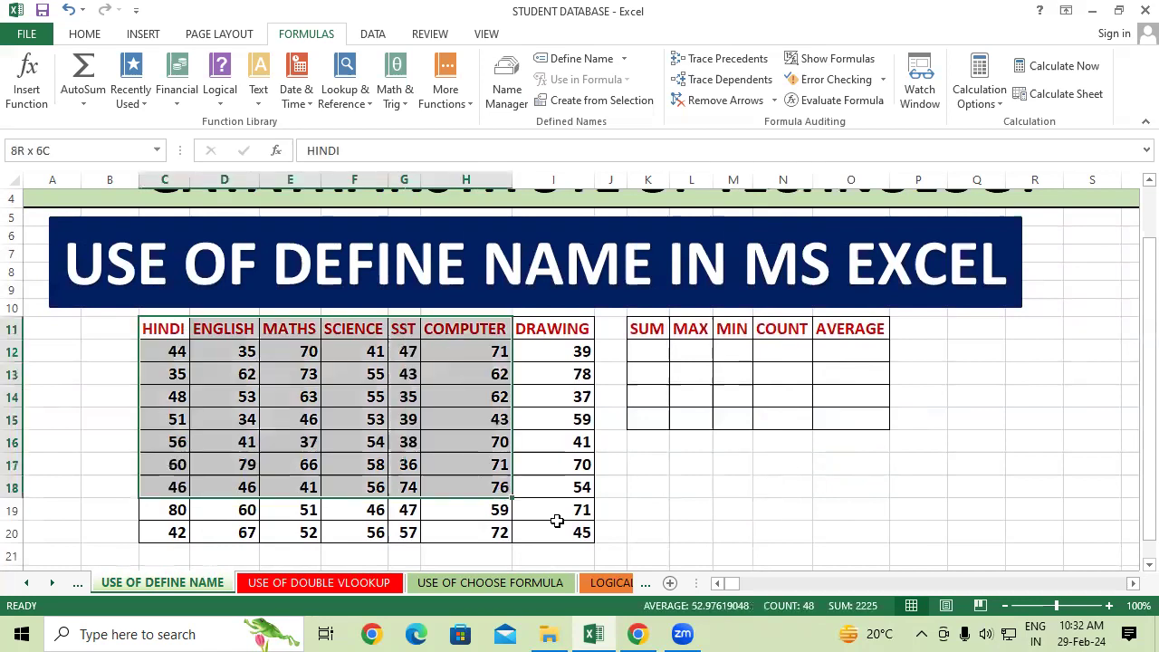
pyautogui.click(747, 507)
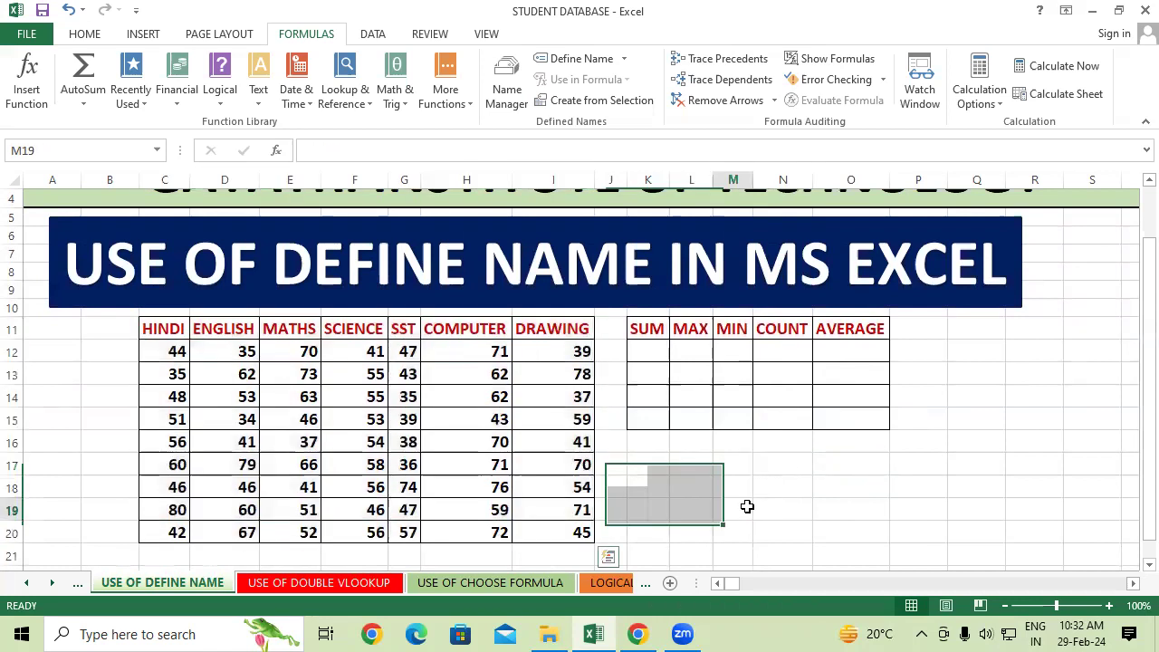
# Demonstrate selecting single cells, the header row, and headers from HINDI to COMPUTER
pyautogui.click(160, 329)
pyautogui.click(272, 366)
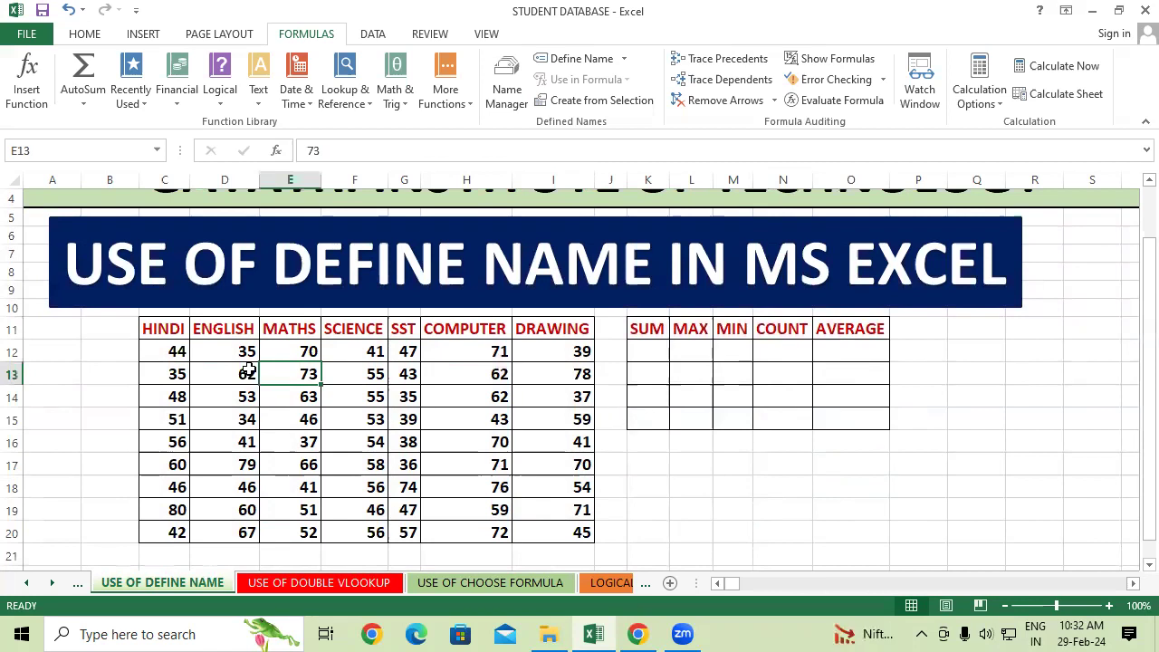
pyautogui.moveTo(163, 329); pyautogui.dragTo(562, 367)
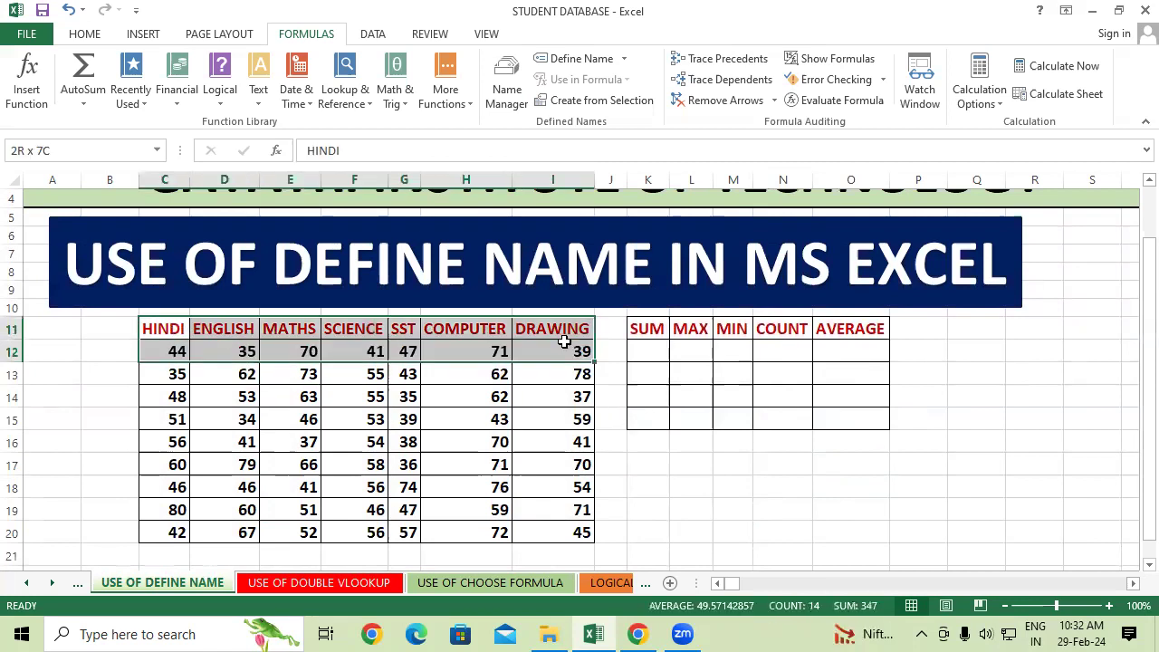
pyautogui.click(691, 486)
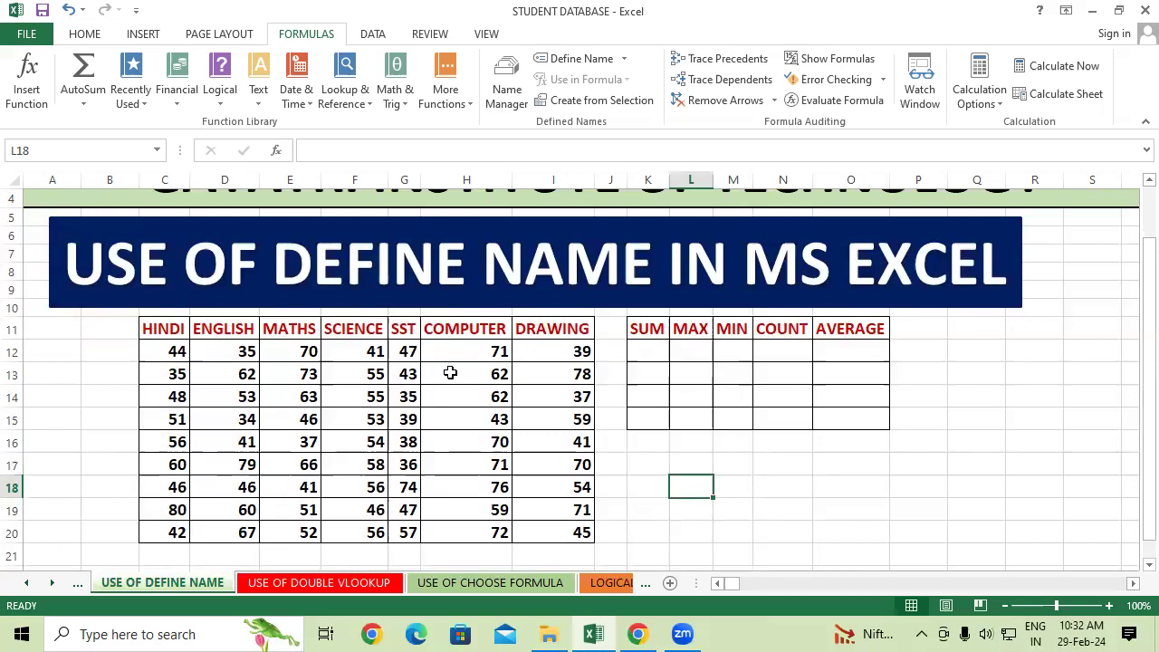
pyautogui.click(784, 440)
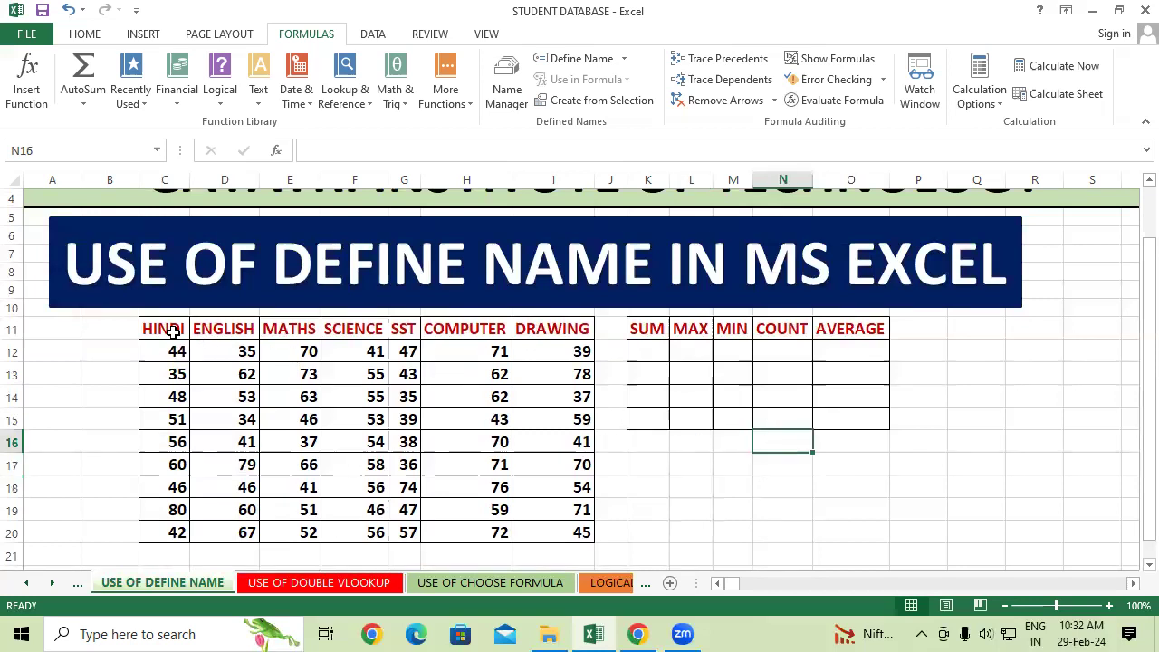
pyautogui.moveTo(170, 329); pyautogui.dragTo(489, 330)
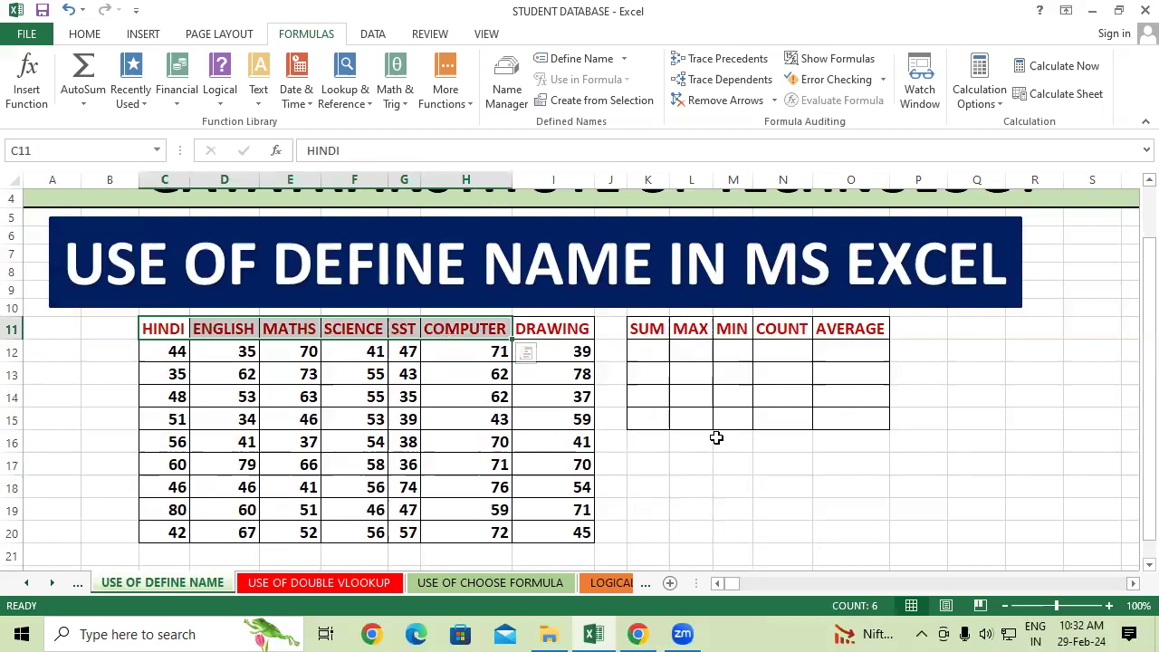
pyautogui.click(727, 440)
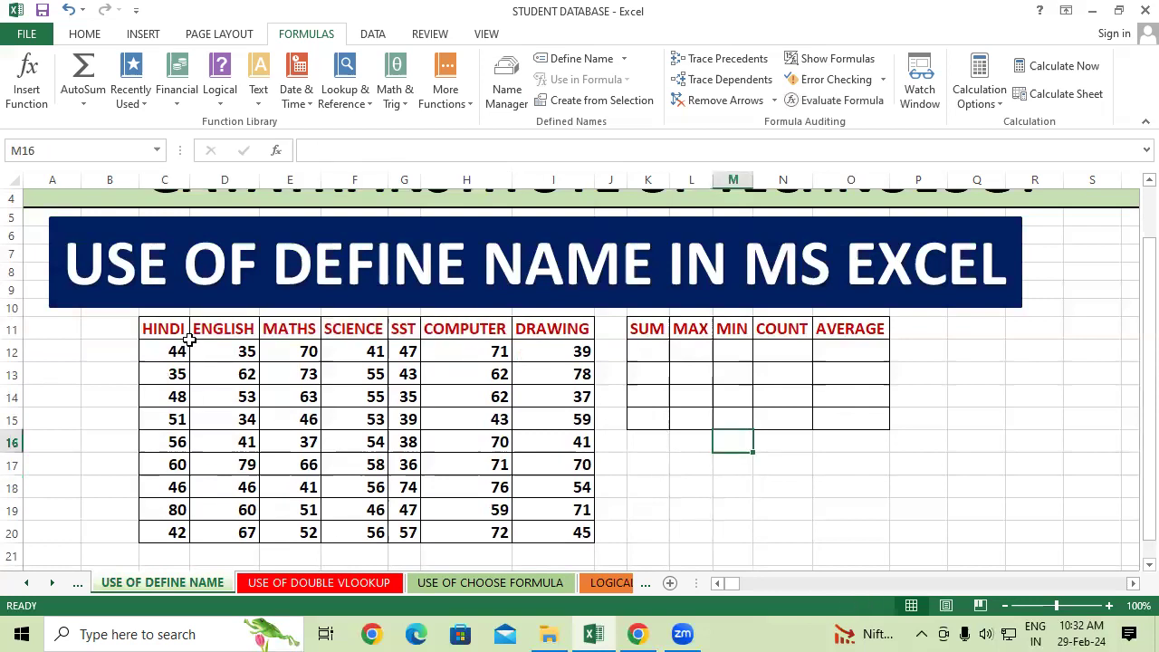
pyautogui.moveTo(172, 329); pyautogui.dragTo(379, 352)
pyautogui.click(647, 440)
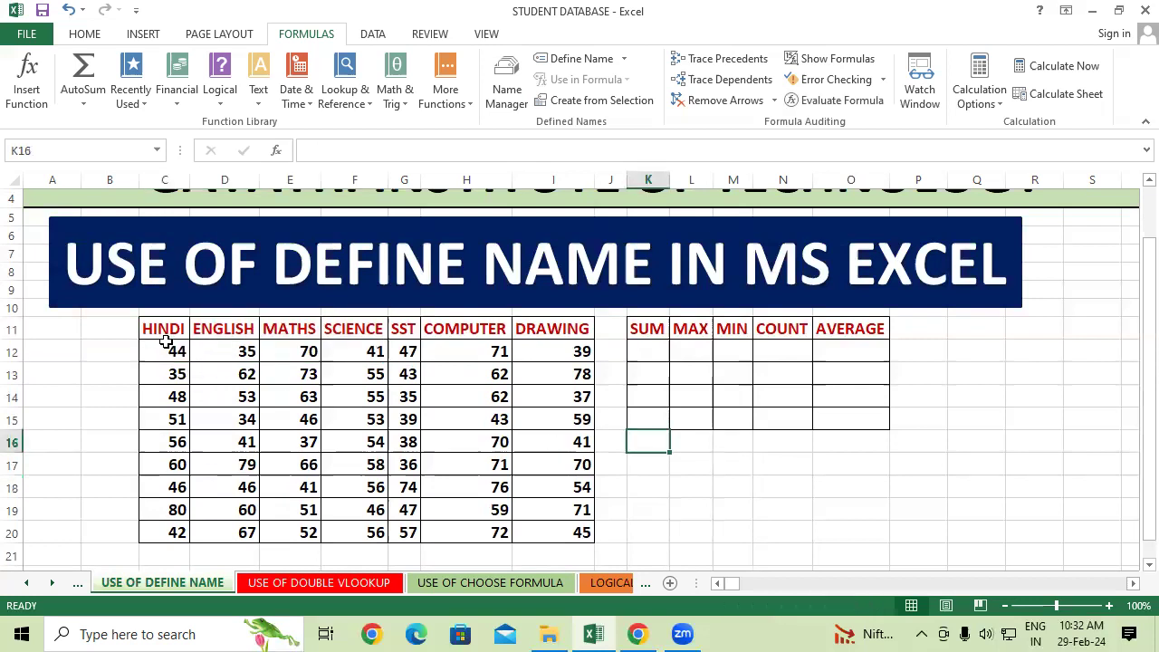
# Select the HINDI column C11:C20, including its header
pyautogui.moveTo(165, 341); pyautogui.dragTo(245, 489)
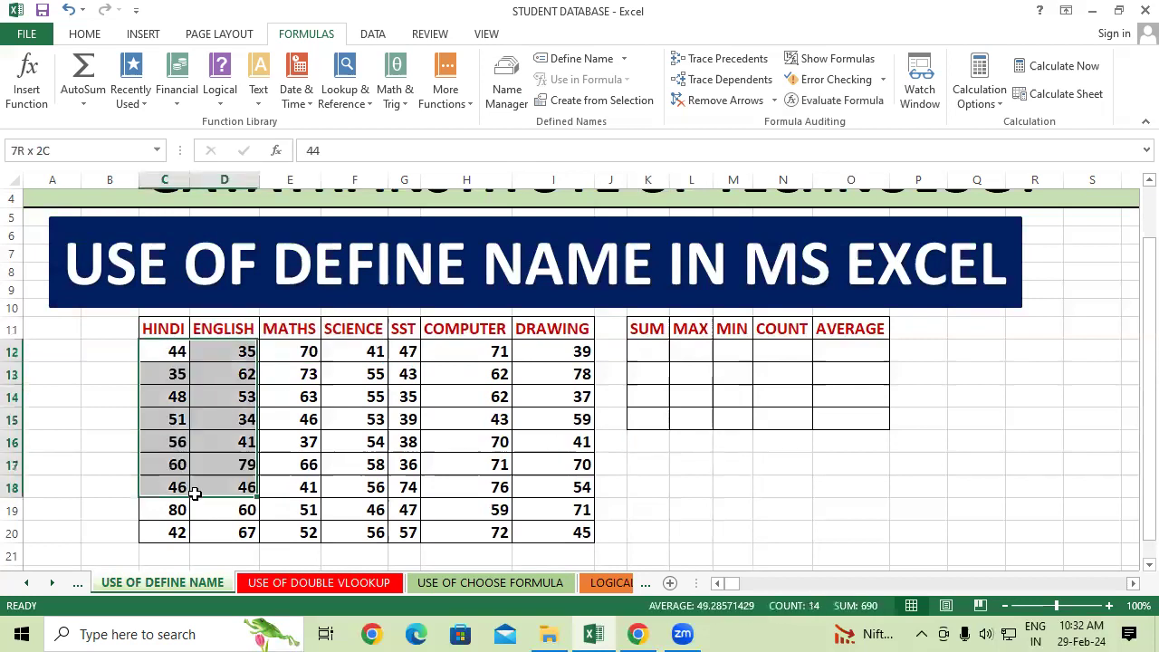
pyautogui.click(776, 479)
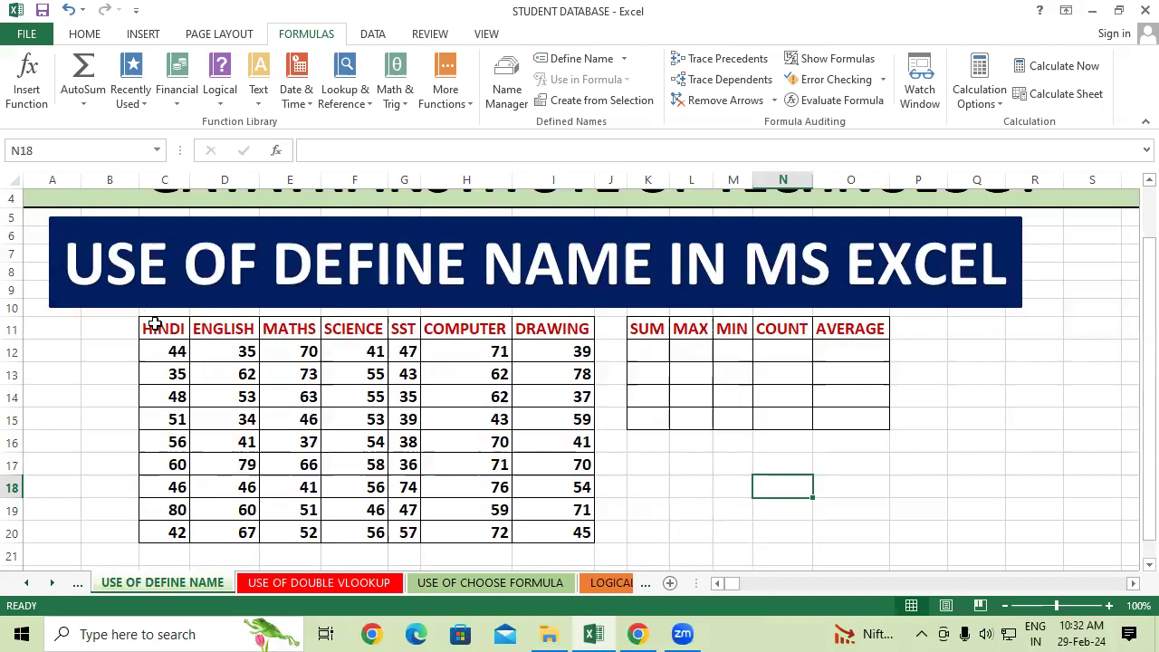
pyautogui.moveTo(160, 329); pyautogui.dragTo(156, 533)
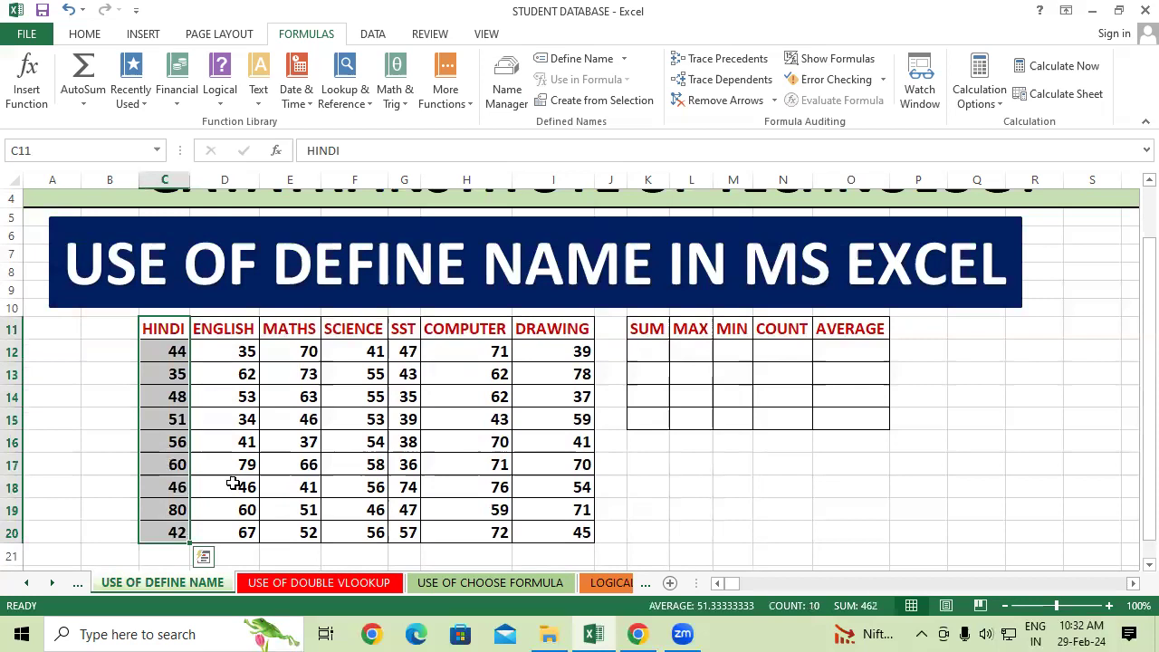
# Define the names HINDI, ENGLISH and MATHS for their columns, using each header as the name
pyautogui.click(98, 37)
pyautogui.click(307, 34)
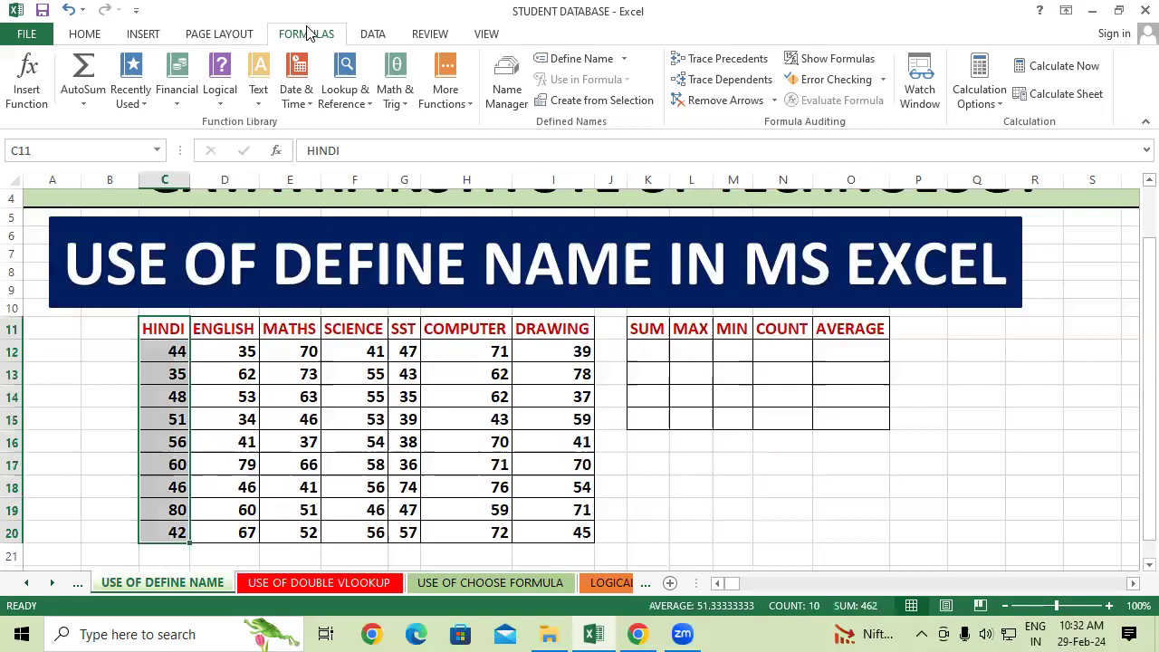
pyautogui.click(588, 66)
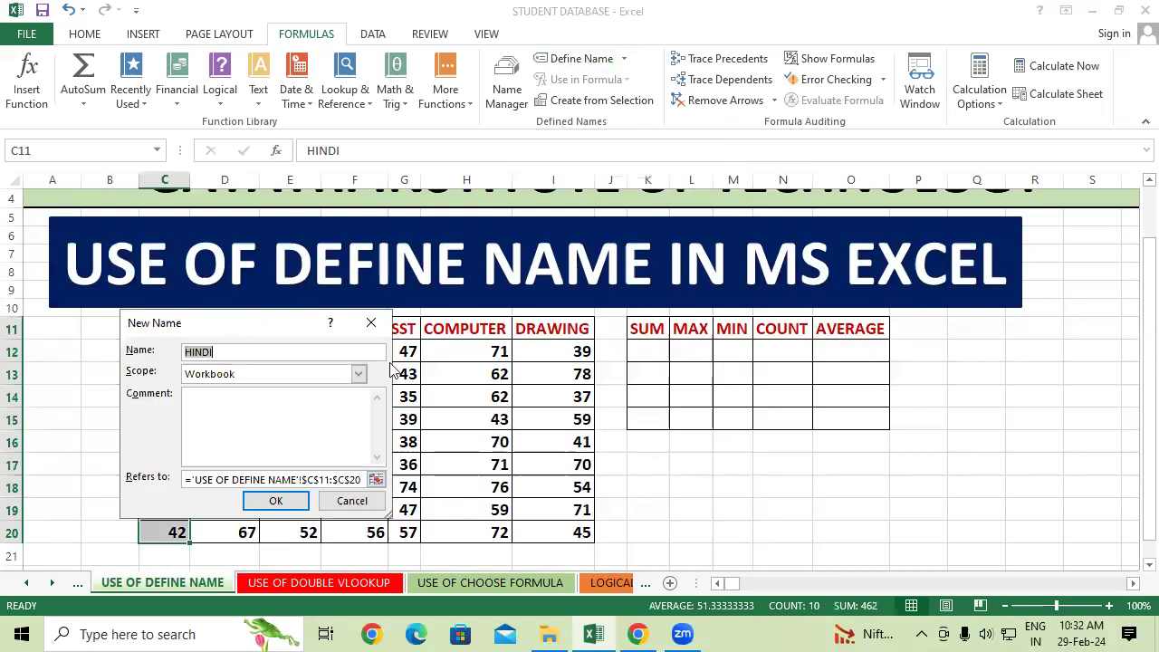
pyautogui.click(302, 502)
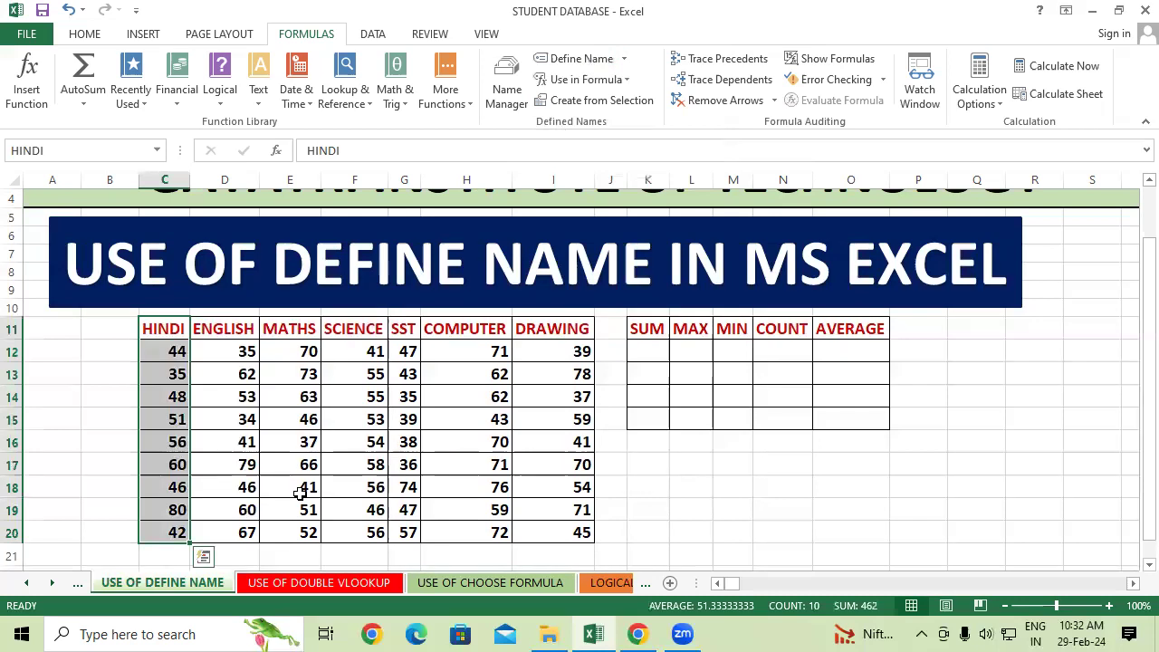
pyautogui.moveTo(226, 328); pyautogui.dragTo(240, 534)
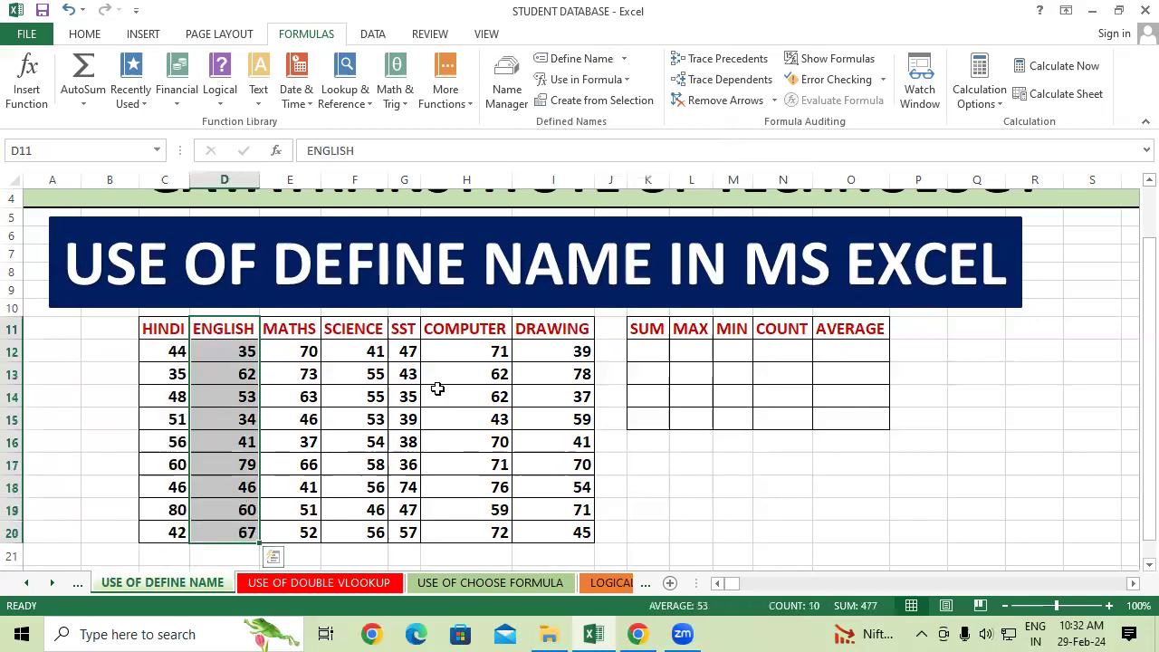
pyautogui.click(584, 60)
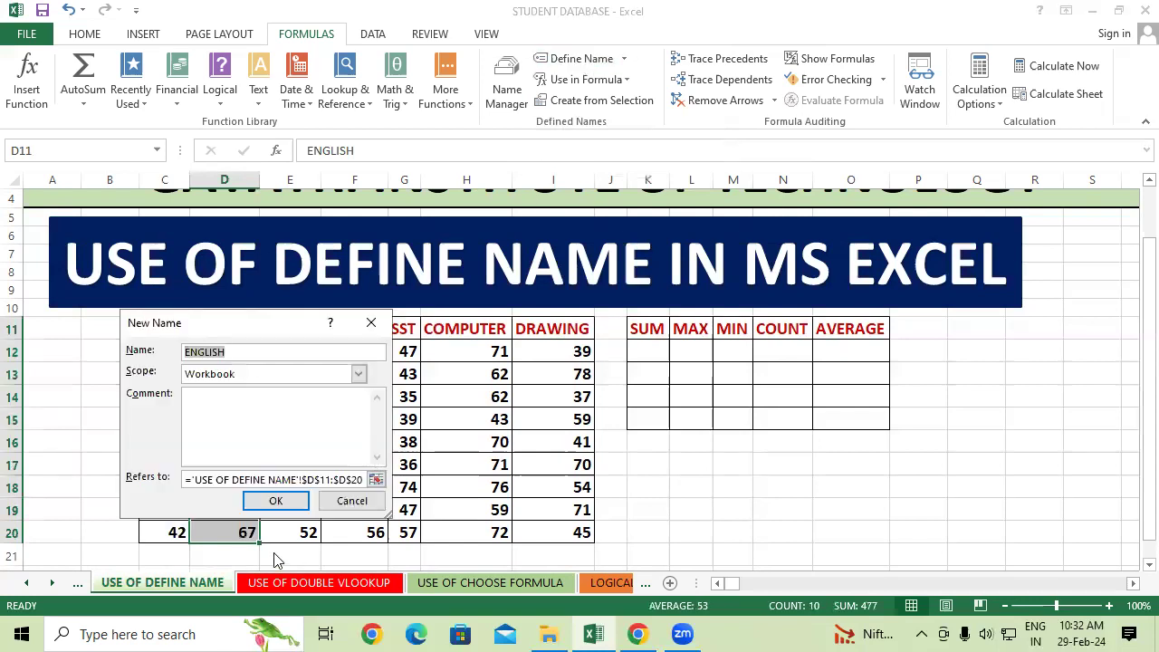
pyautogui.click(278, 501)
pyautogui.moveTo(290, 328); pyautogui.dragTo(287, 532)
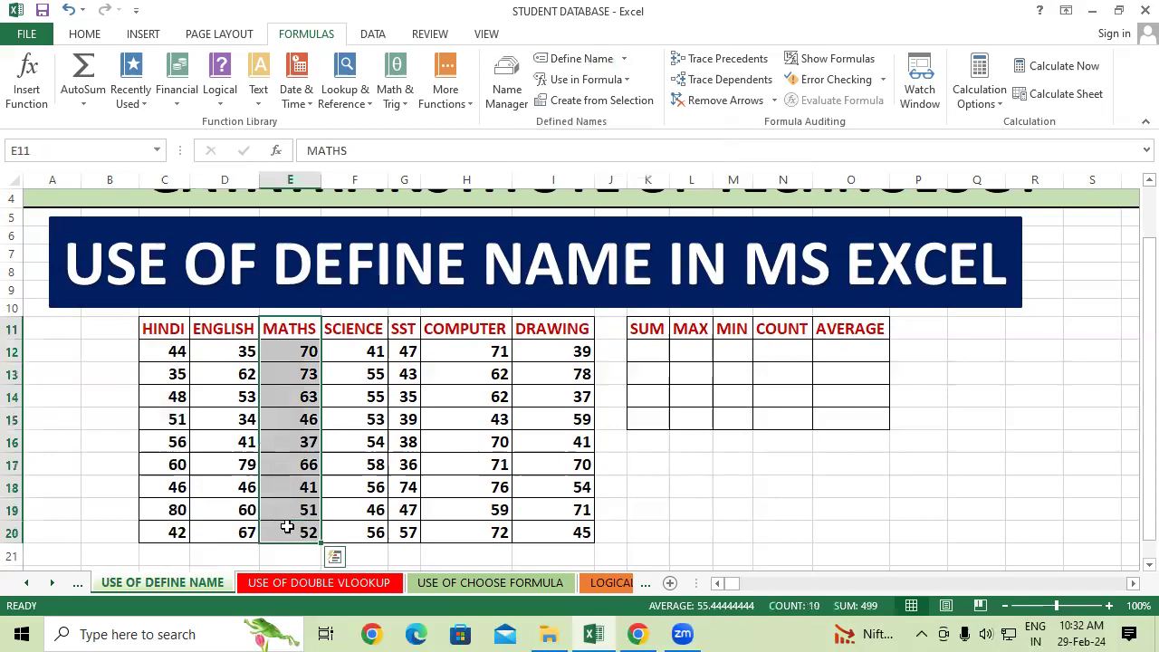
pyautogui.click(584, 59)
pyautogui.click(288, 501)
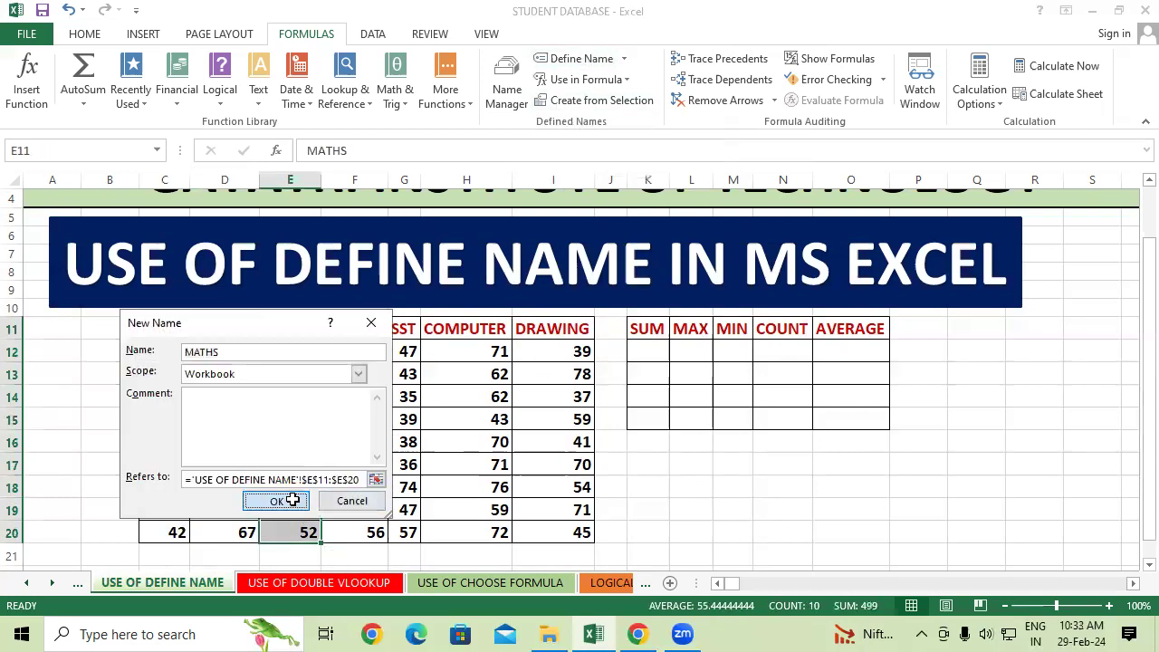
# Define the names SCIENCE, SST, COMPUTER and DRAWING for their header-and-marks columns
pyautogui.moveTo(365, 328); pyautogui.dragTo(376, 534)
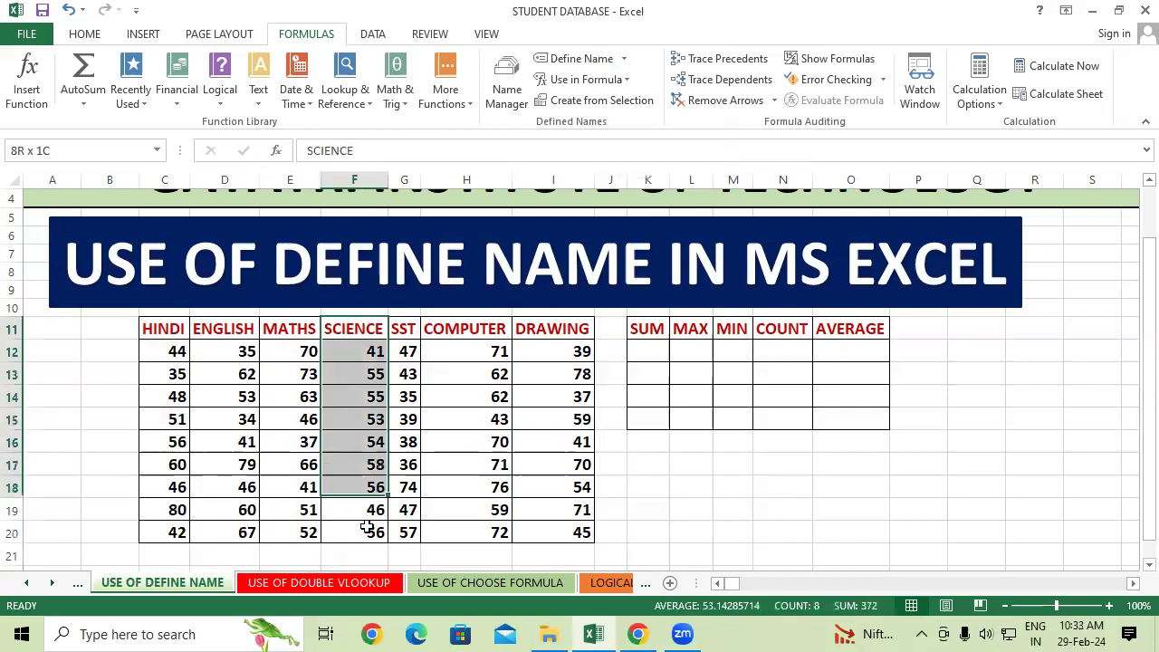
pyautogui.click(569, 59)
pyautogui.click(275, 501)
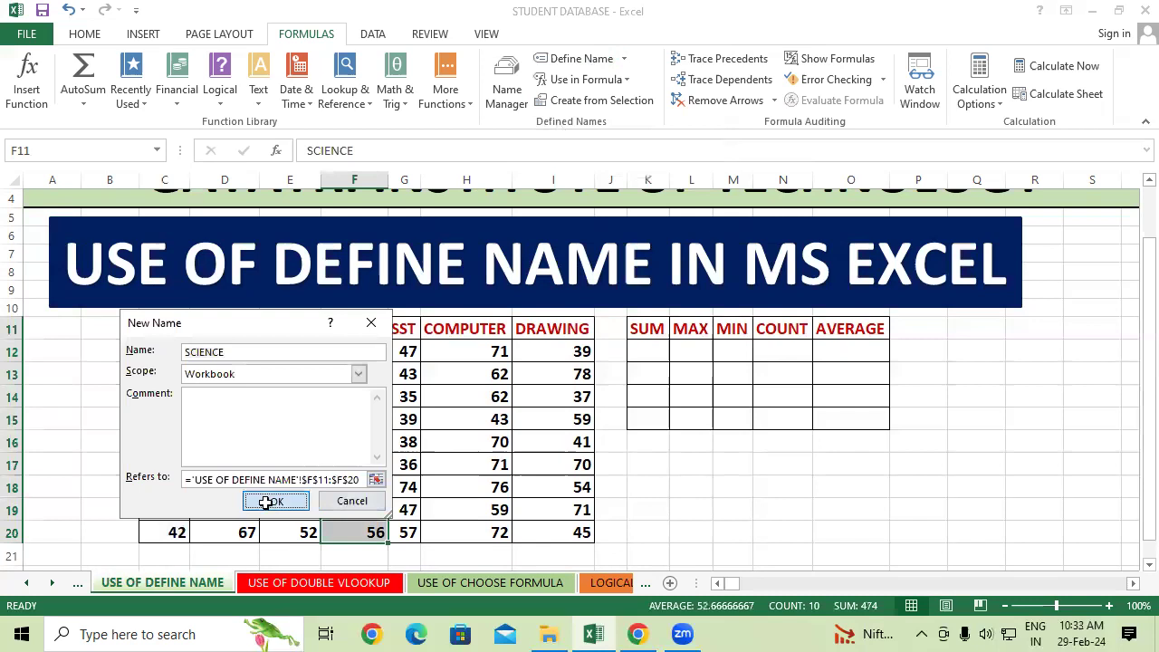
pyautogui.moveTo(399, 322); pyautogui.dragTo(404, 532)
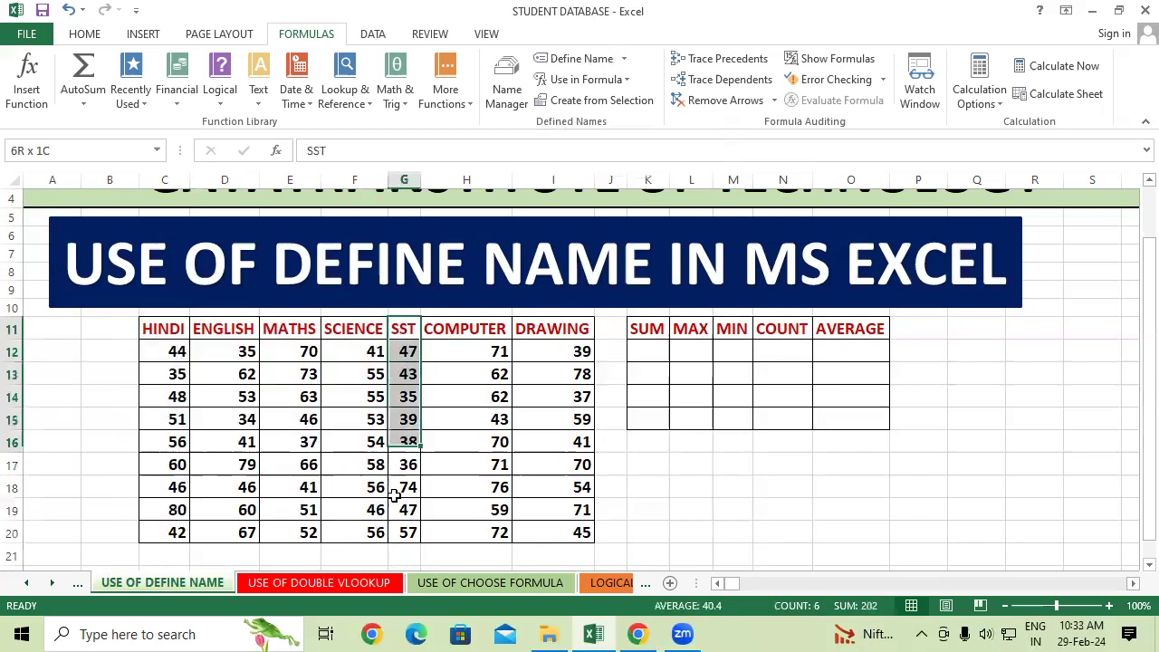
pyautogui.click(580, 58)
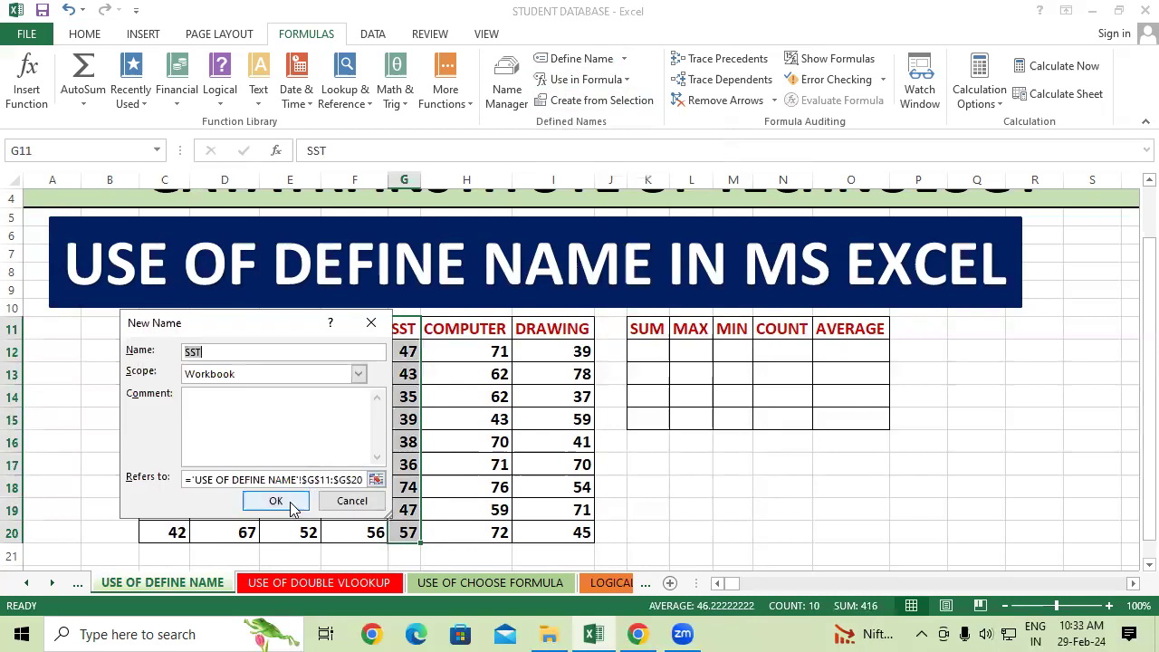
pyautogui.click(295, 503)
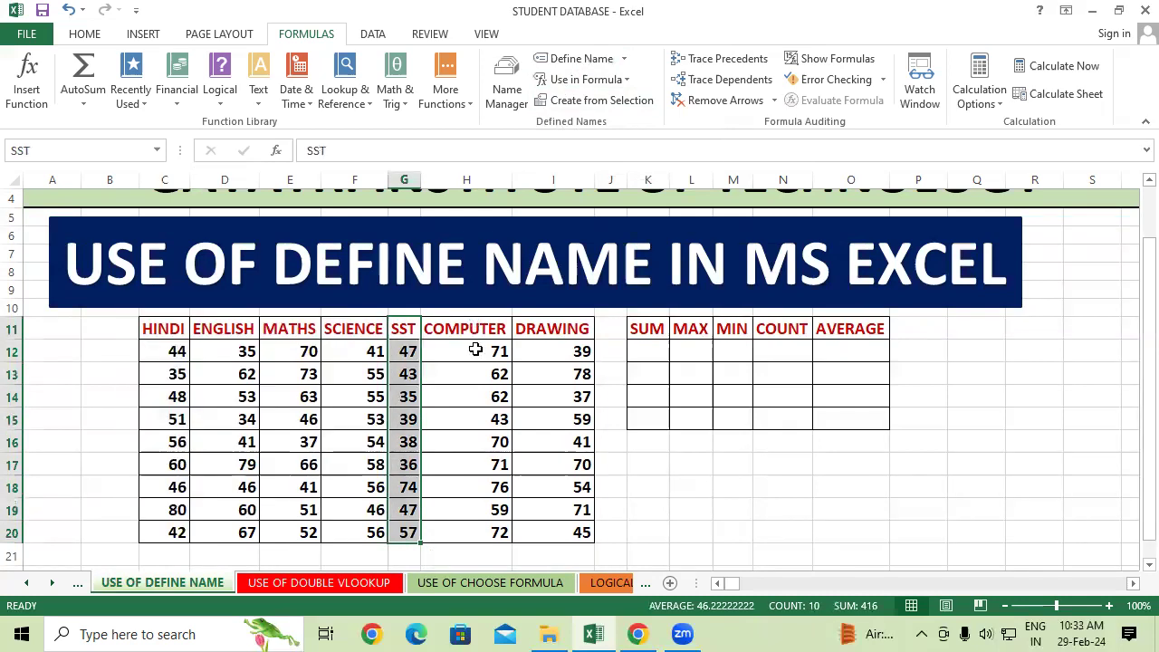
pyautogui.moveTo(476, 330); pyautogui.dragTo(459, 524)
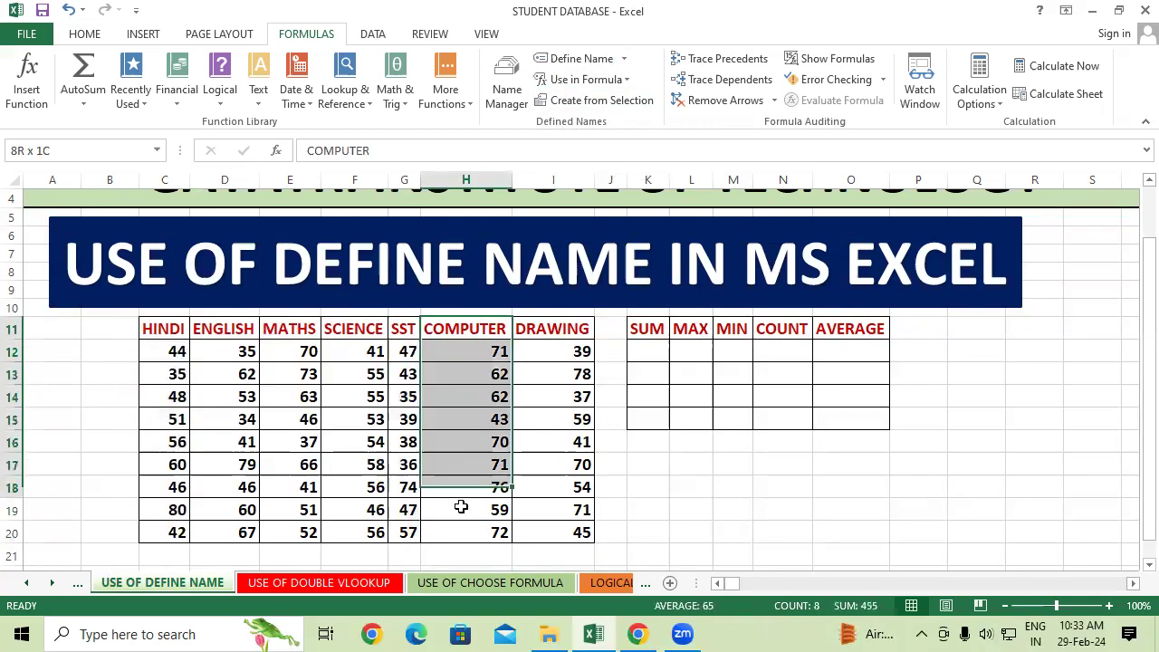
pyautogui.click(579, 58)
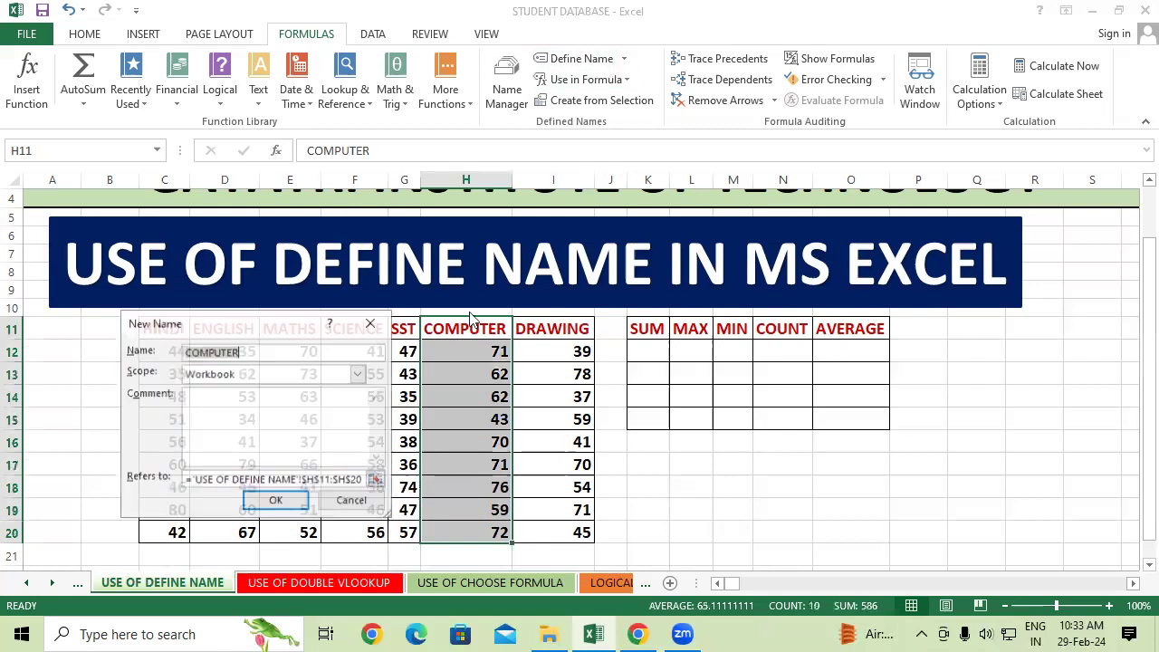
pyautogui.click(275, 500)
pyautogui.moveTo(540, 328); pyautogui.dragTo(538, 528)
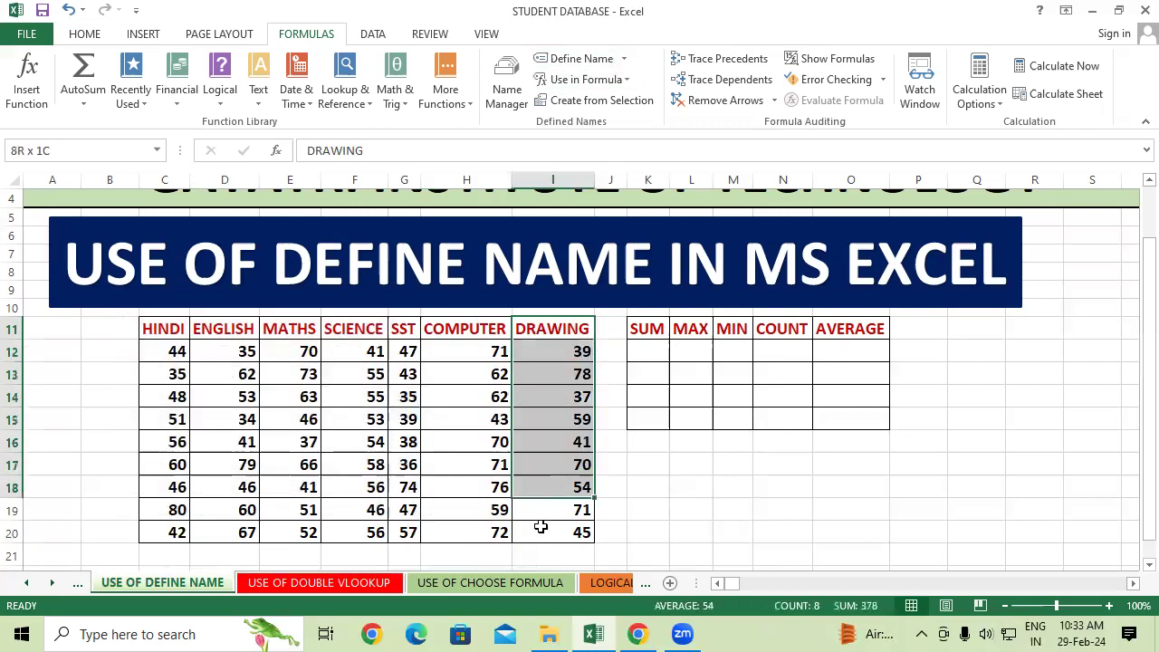
pyautogui.click(579, 58)
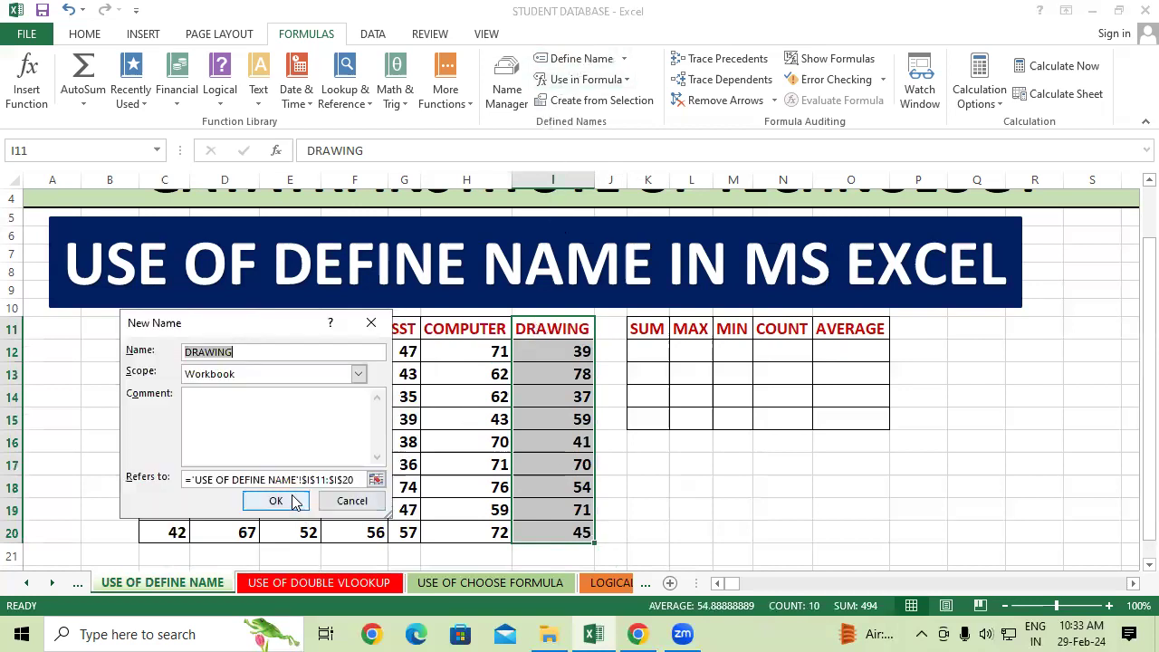
pyautogui.click(275, 500)
pyautogui.click(694, 477)
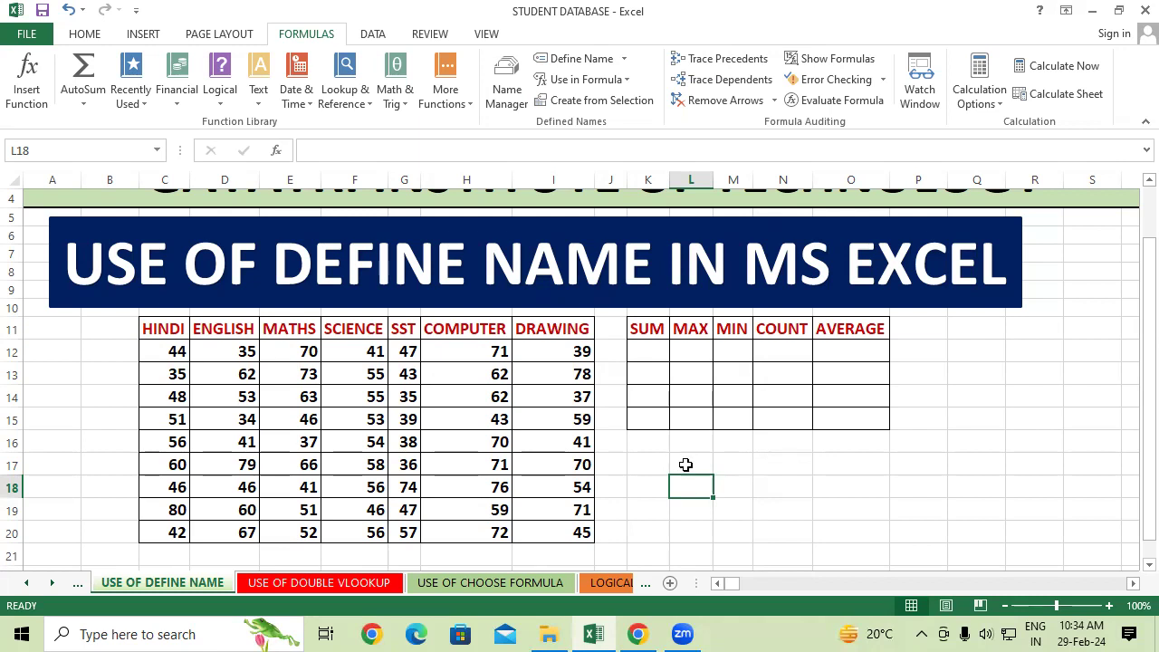
# Enter =SUM(HINDI) in K12 under SUM, giving 462
pyautogui.click(757, 445)
pyautogui.click(642, 350)
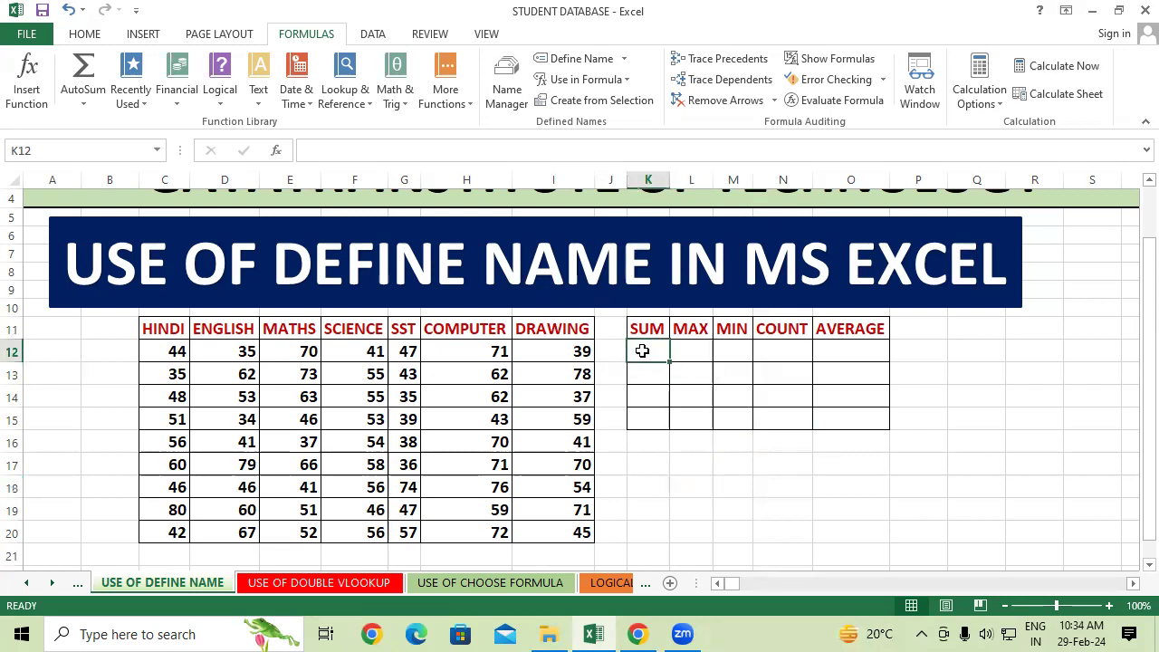
pyautogui.write('=')
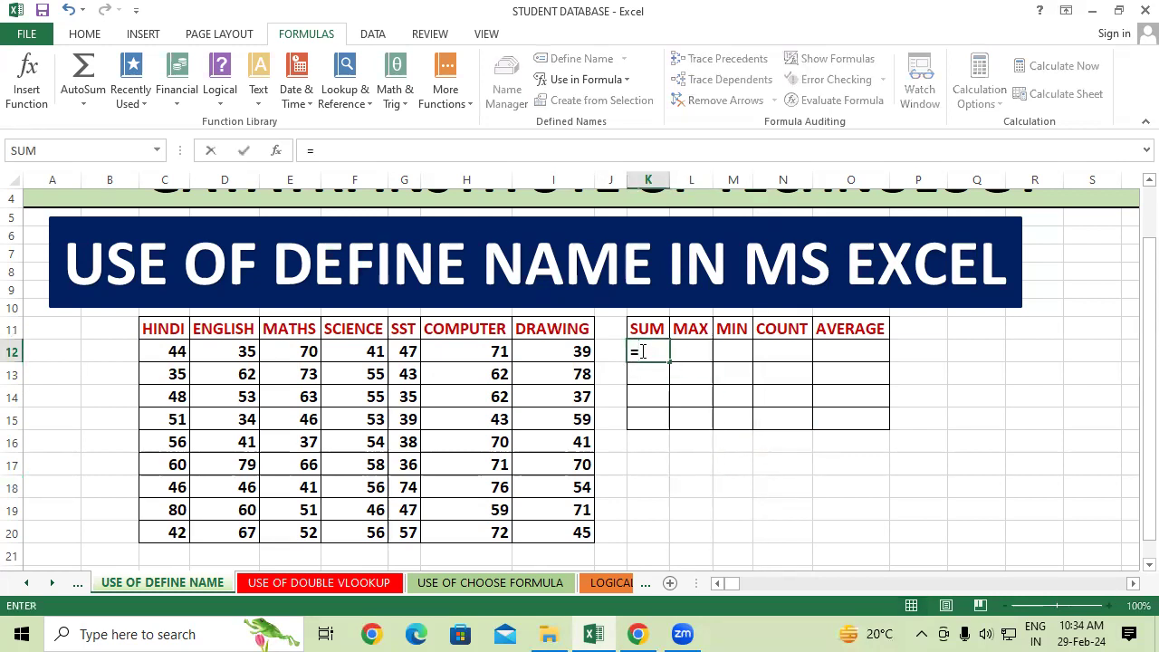
pyautogui.write('SUM')
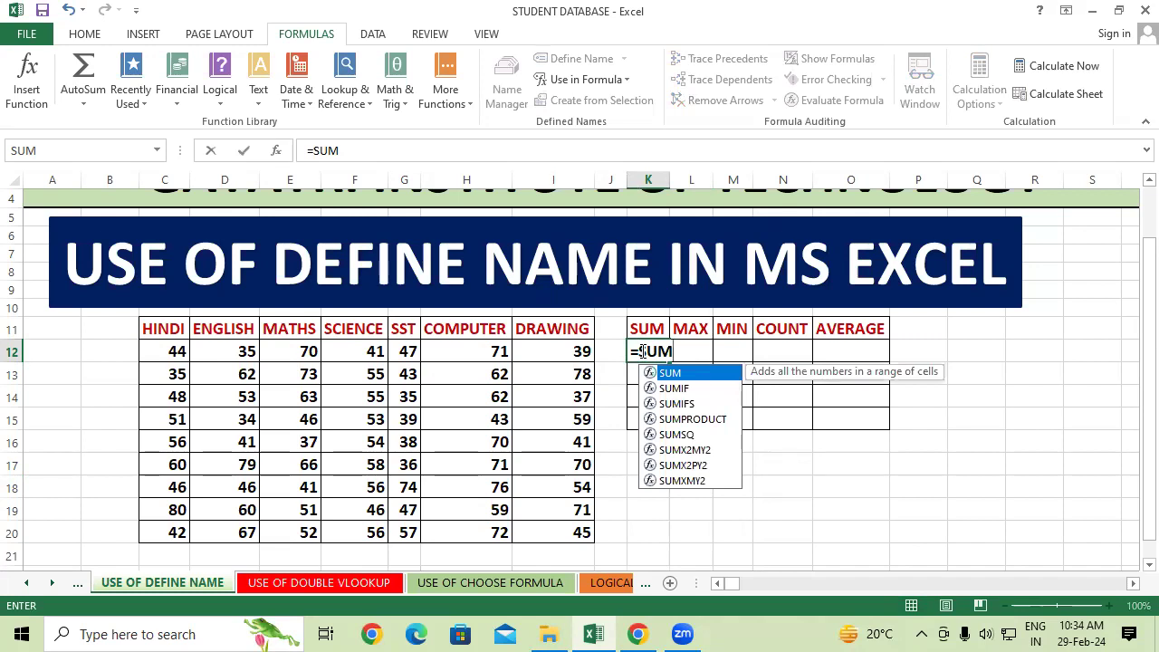
pyautogui.write('(')
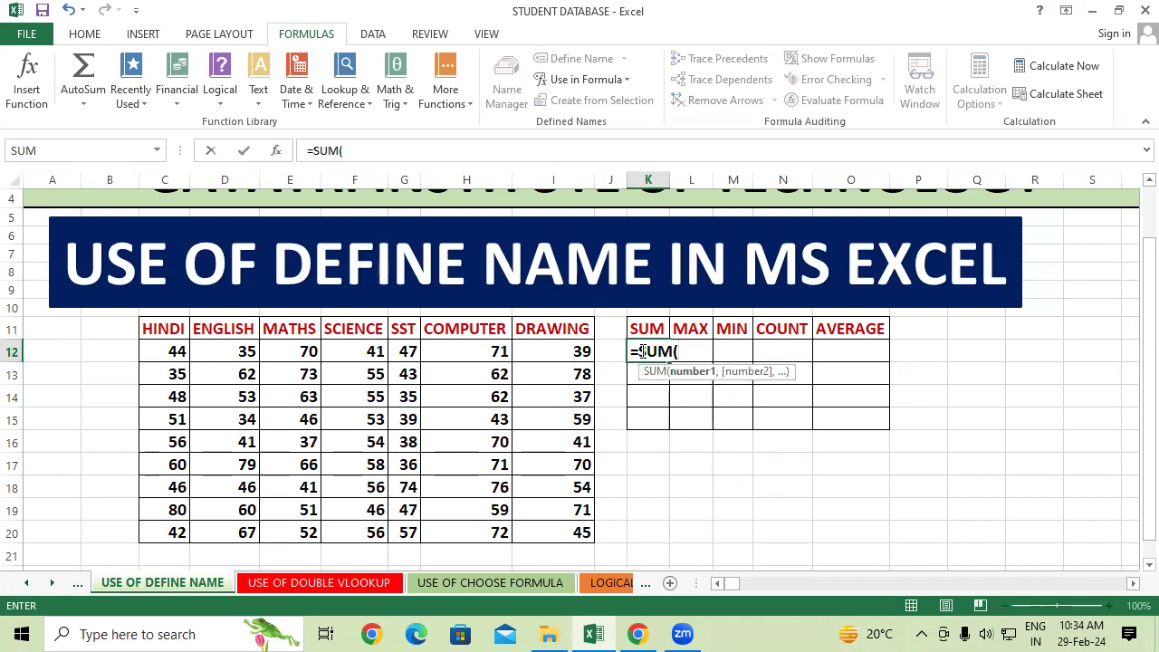
pyautogui.write('HINDI')
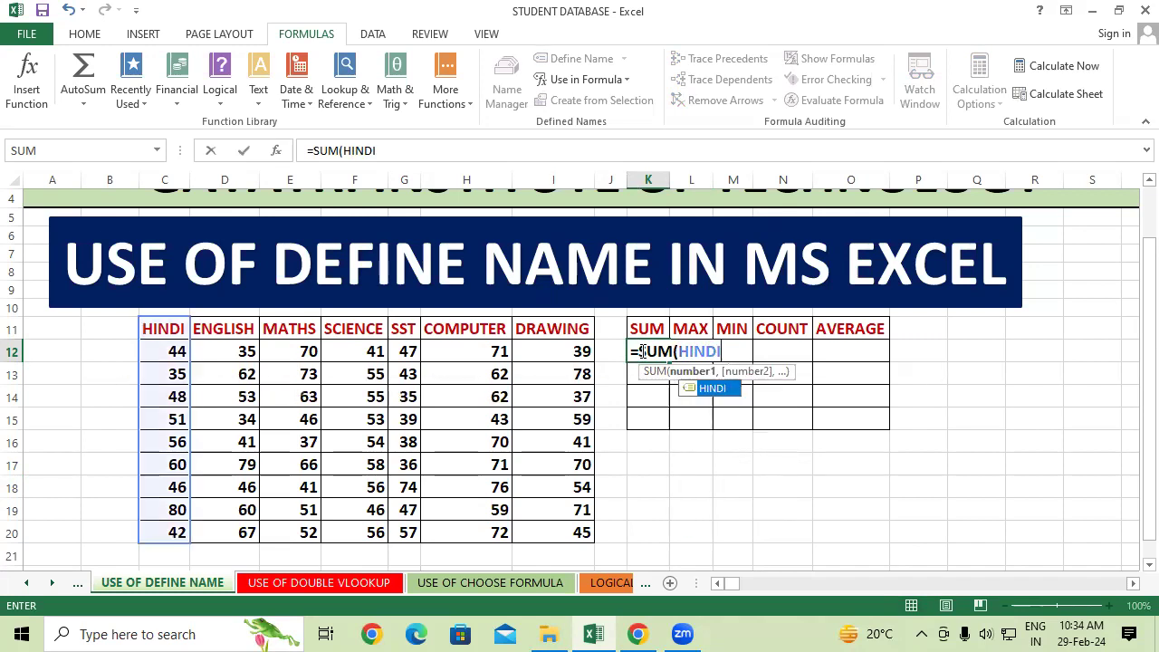
pyautogui.write(')')
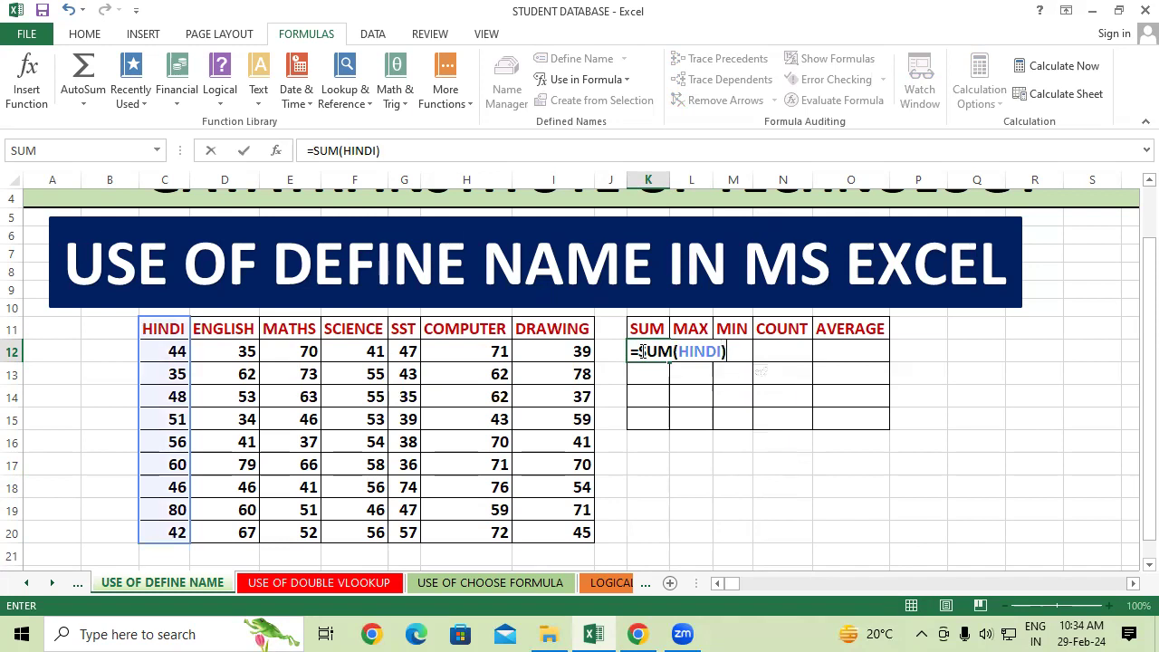
pyautogui.press('Return')
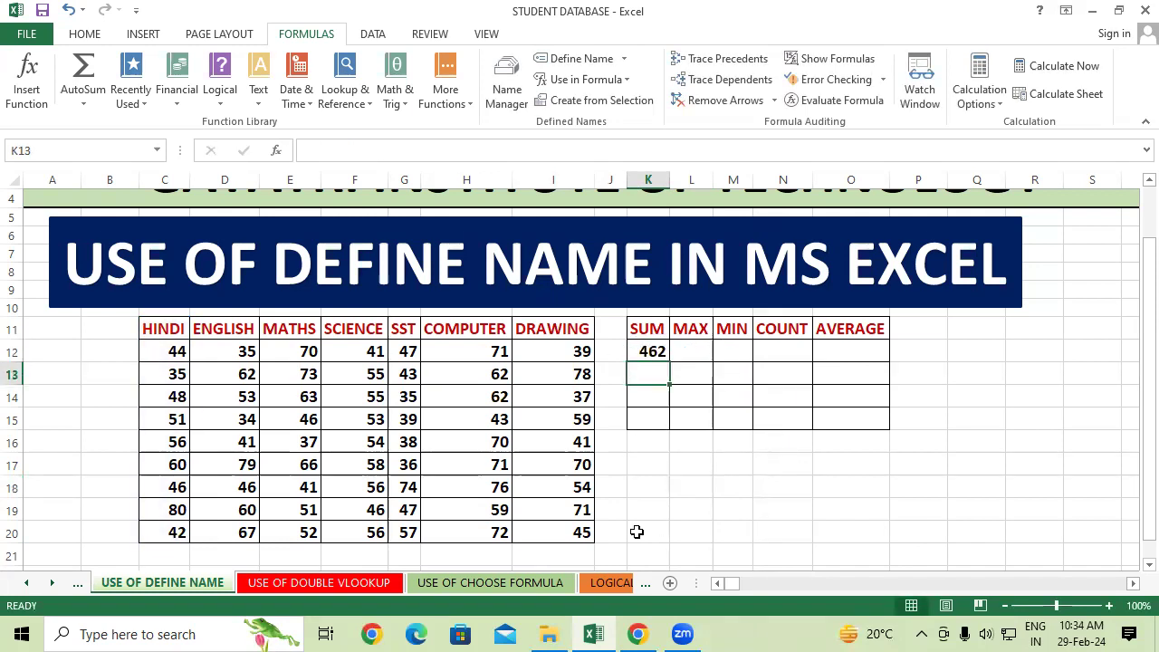
# Add an AutoSum check total of 462 in C21, below the HINDI marks
pyautogui.scroll(-1, 665, 473)
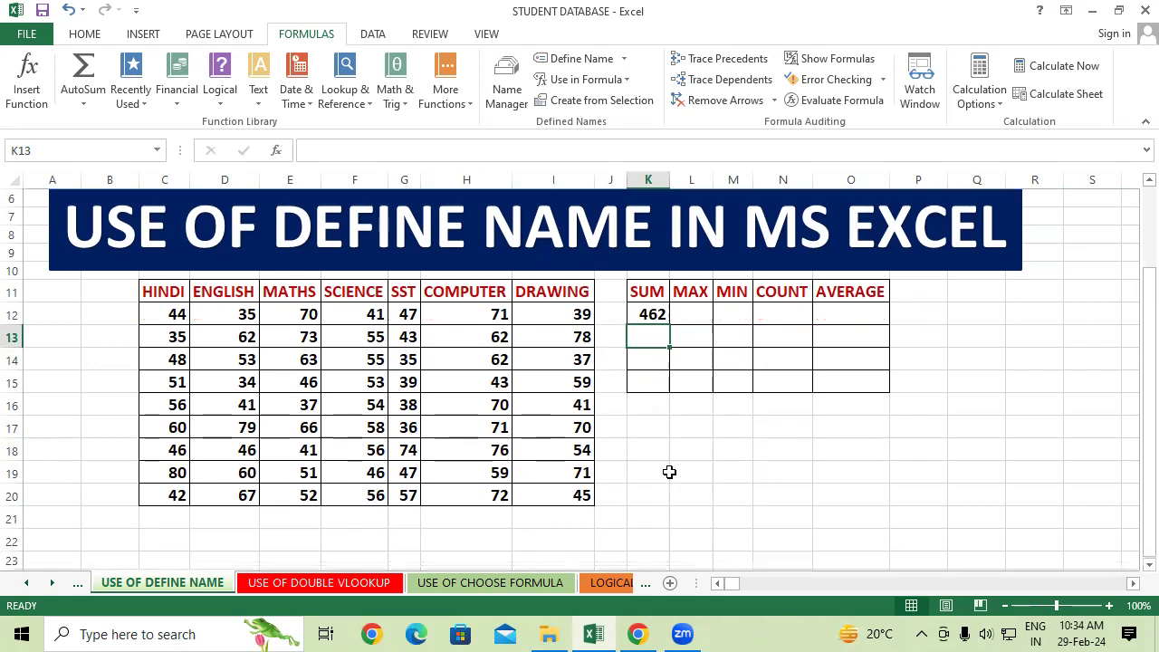
pyautogui.click(169, 522)
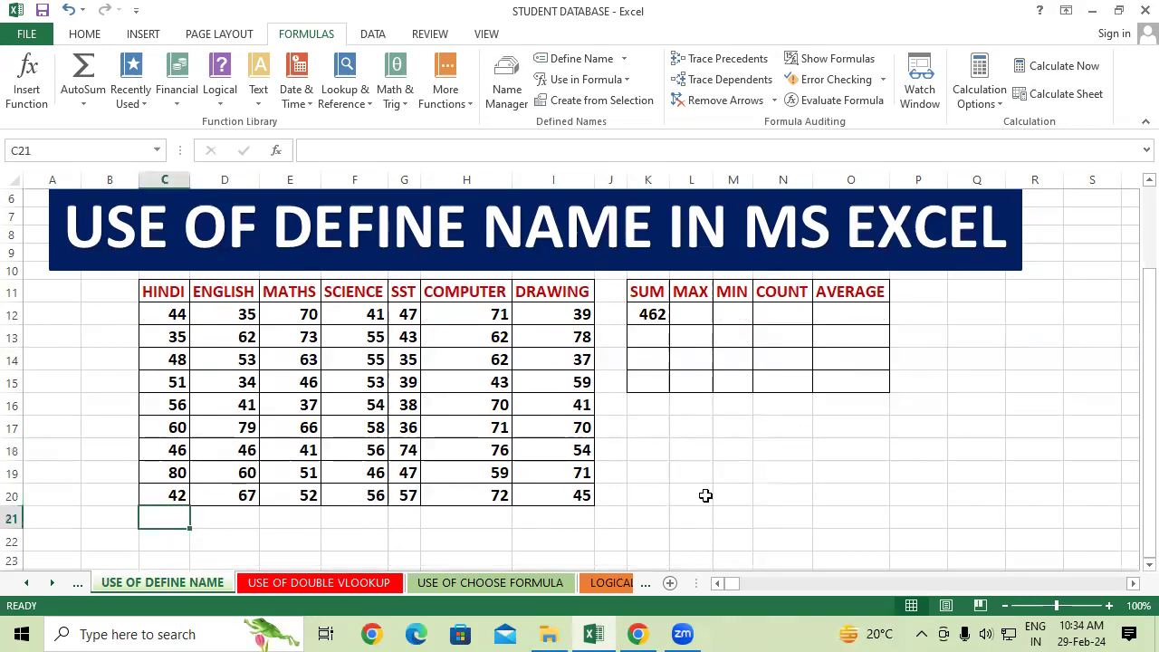
pyautogui.hotkey('alt', '=')
pyautogui.press('Return')
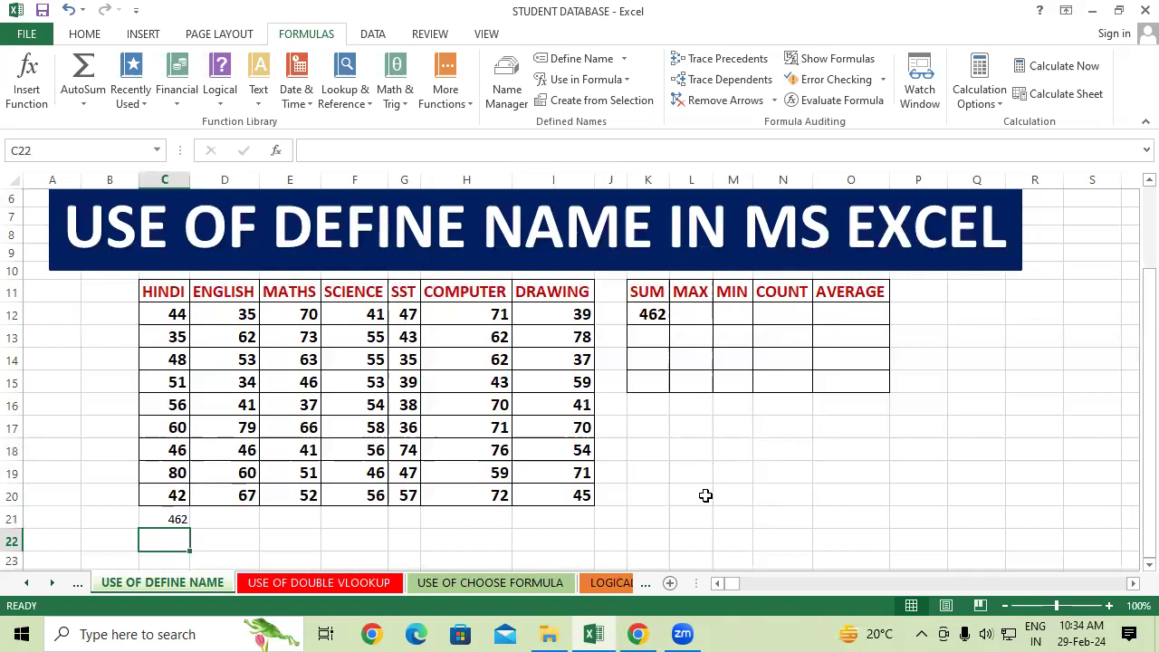
pyautogui.click(705, 495)
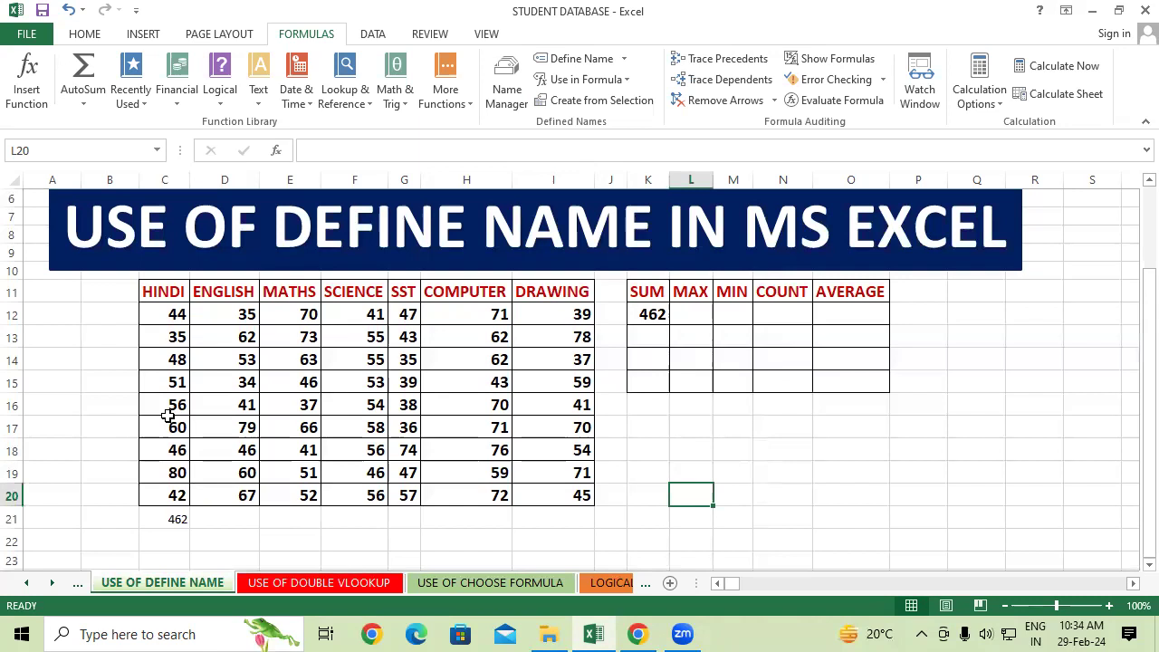
pyautogui.click(692, 317)
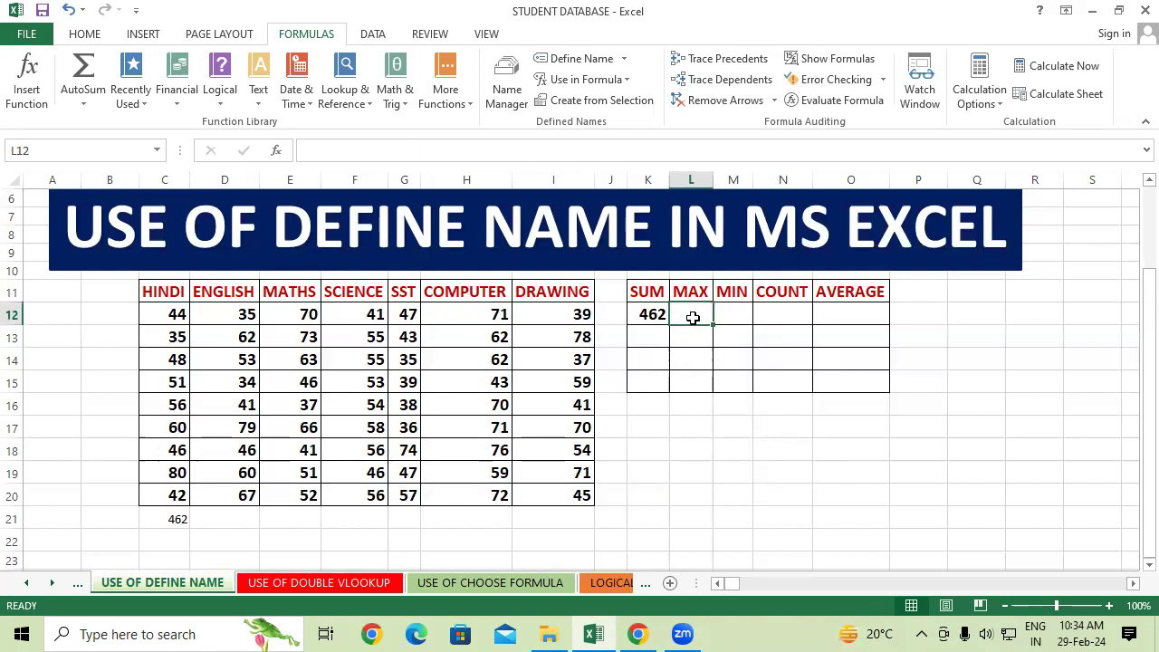
# Enter =MAX(HINDI) in L12 under MAX, giving 80
pyautogui.write('=MAC')
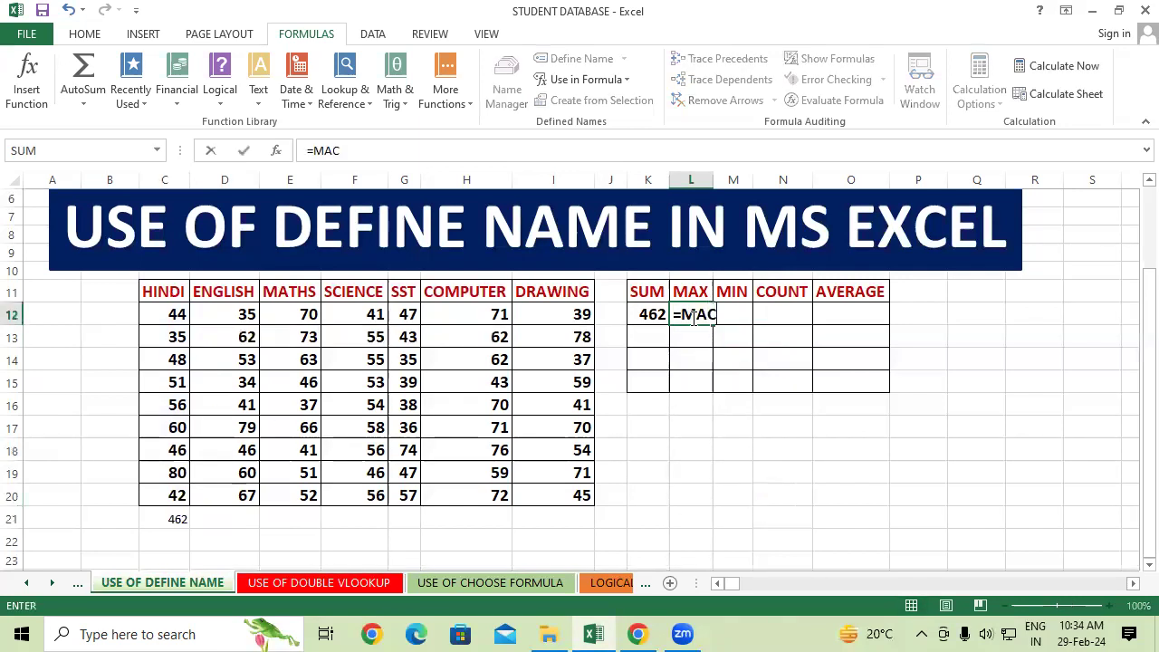
pyautogui.press('BackSpace')
pyautogui.write('X(')
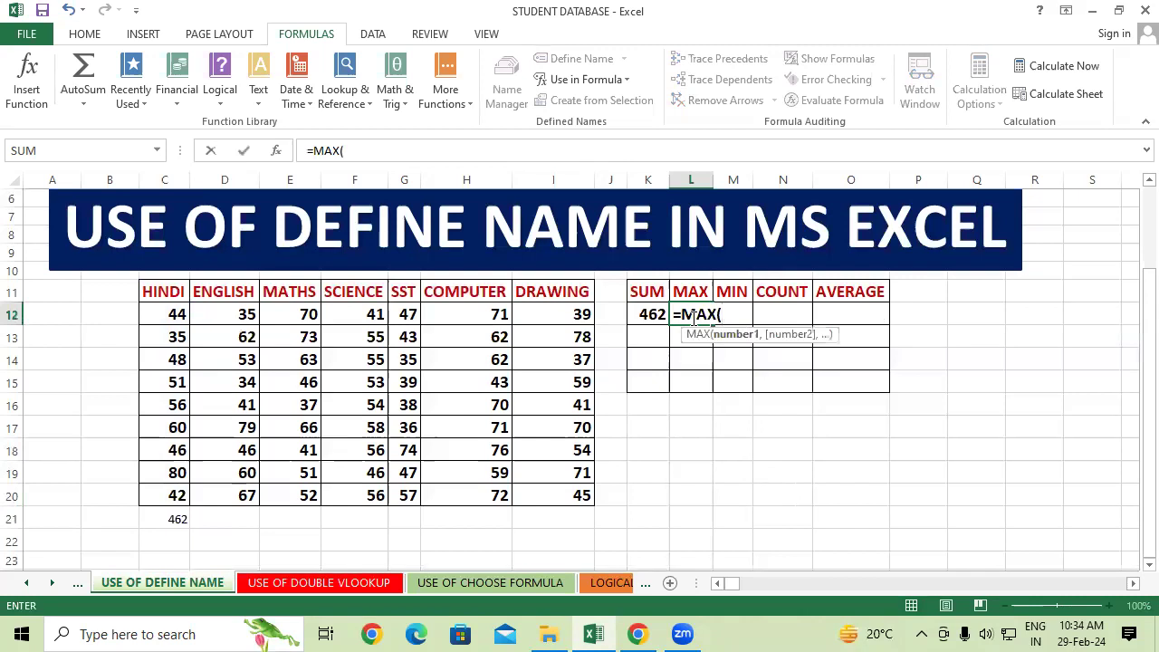
pyautogui.write('HINDI')
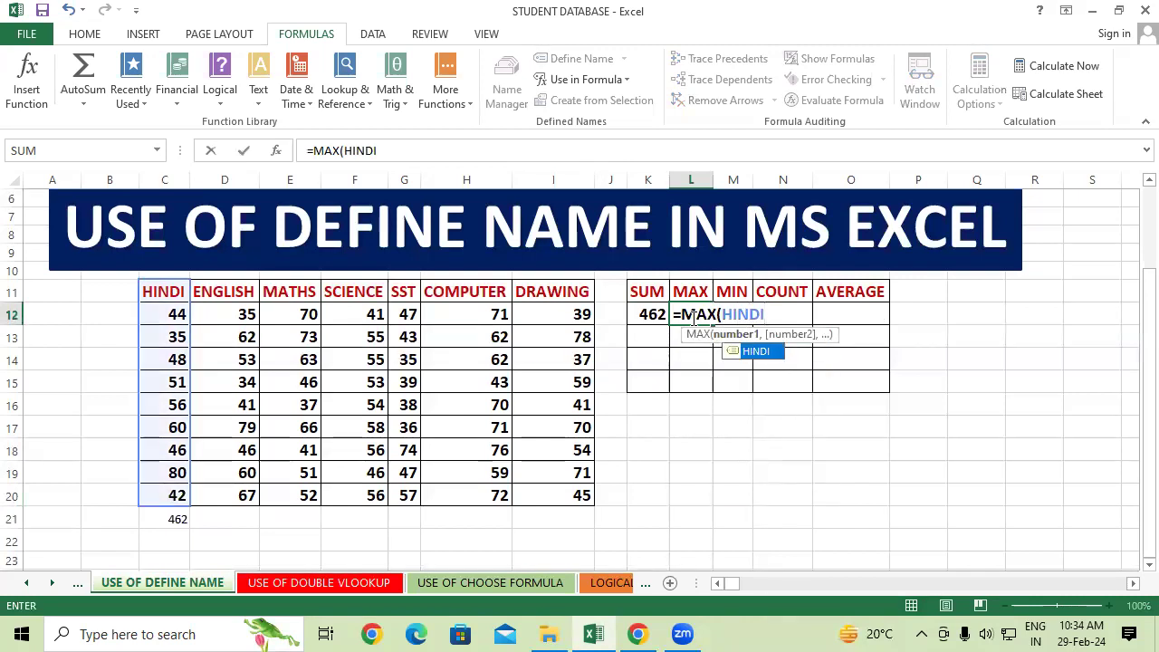
pyautogui.write(')')
pyautogui.press('Return')
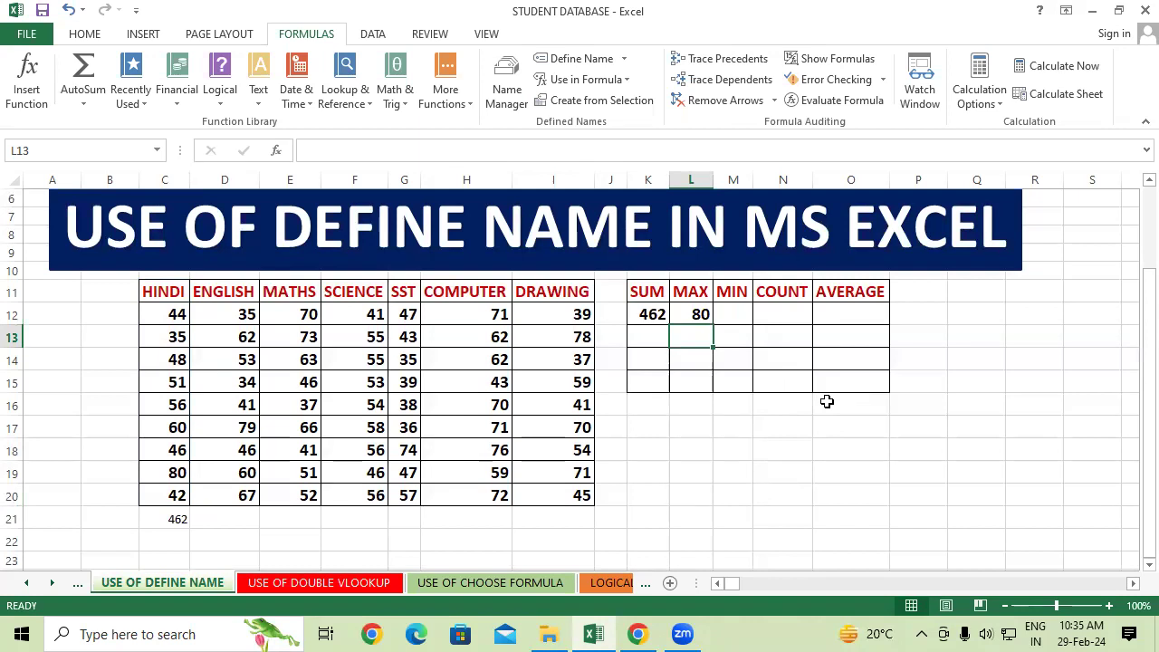
# Delete the check total from C21, then select K12 to view its =SUM(HINDI) formula
pyautogui.click(777, 432)
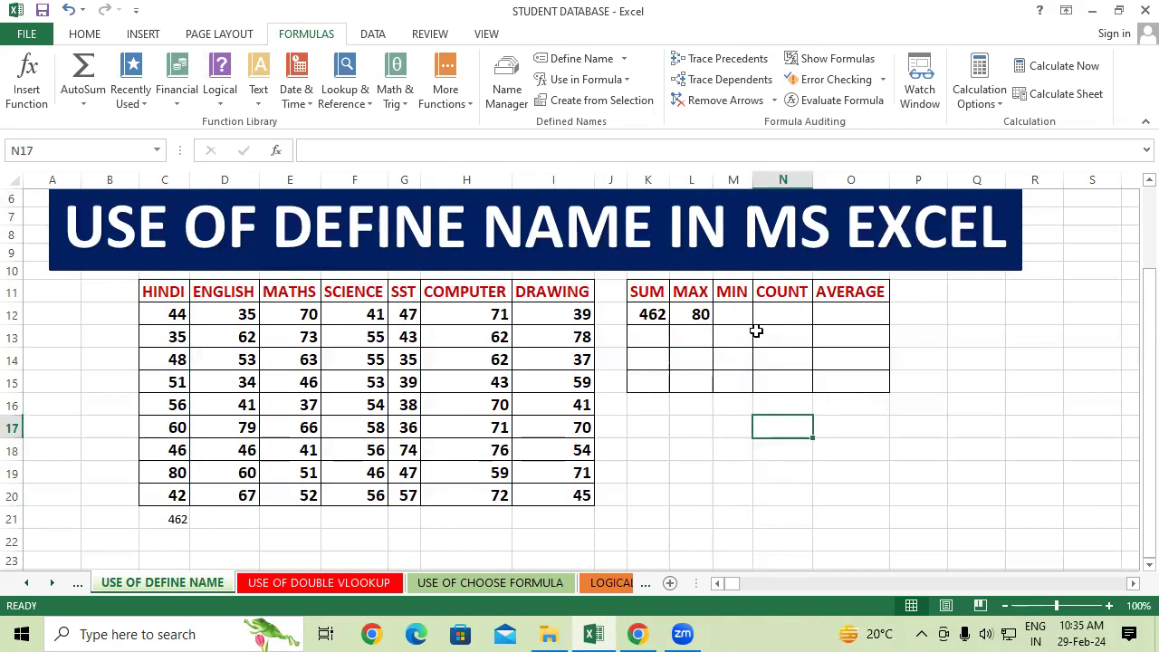
pyautogui.click(921, 464)
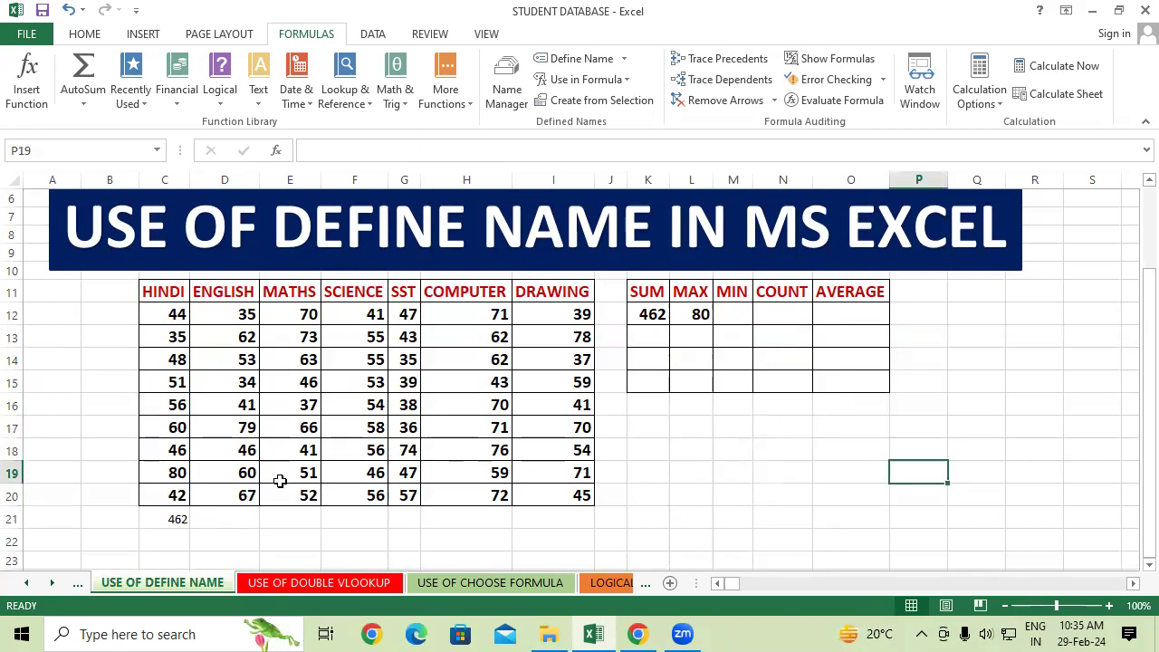
pyautogui.click(163, 520)
pyautogui.press('Delete')
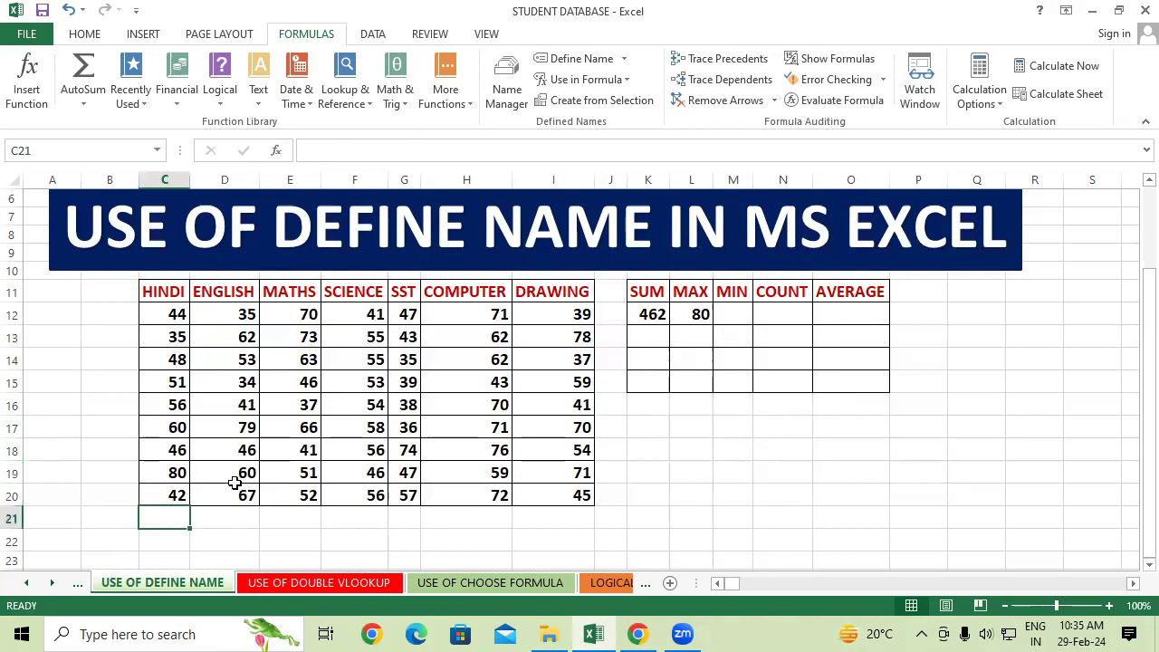
pyautogui.click(736, 432)
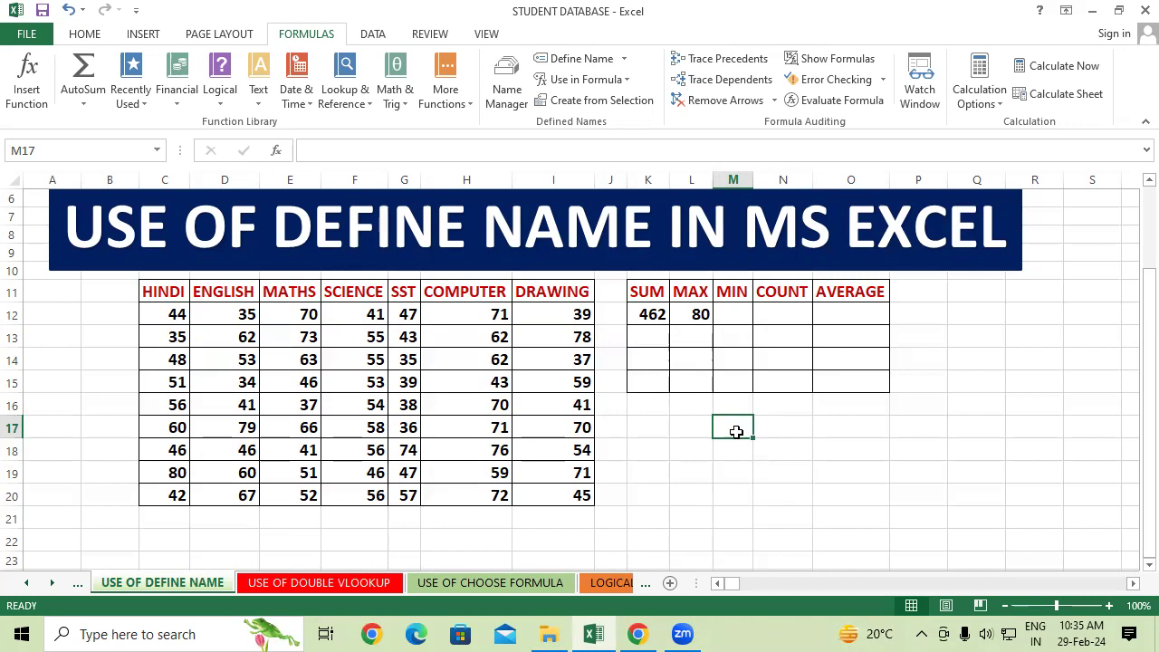
pyautogui.click(645, 310)
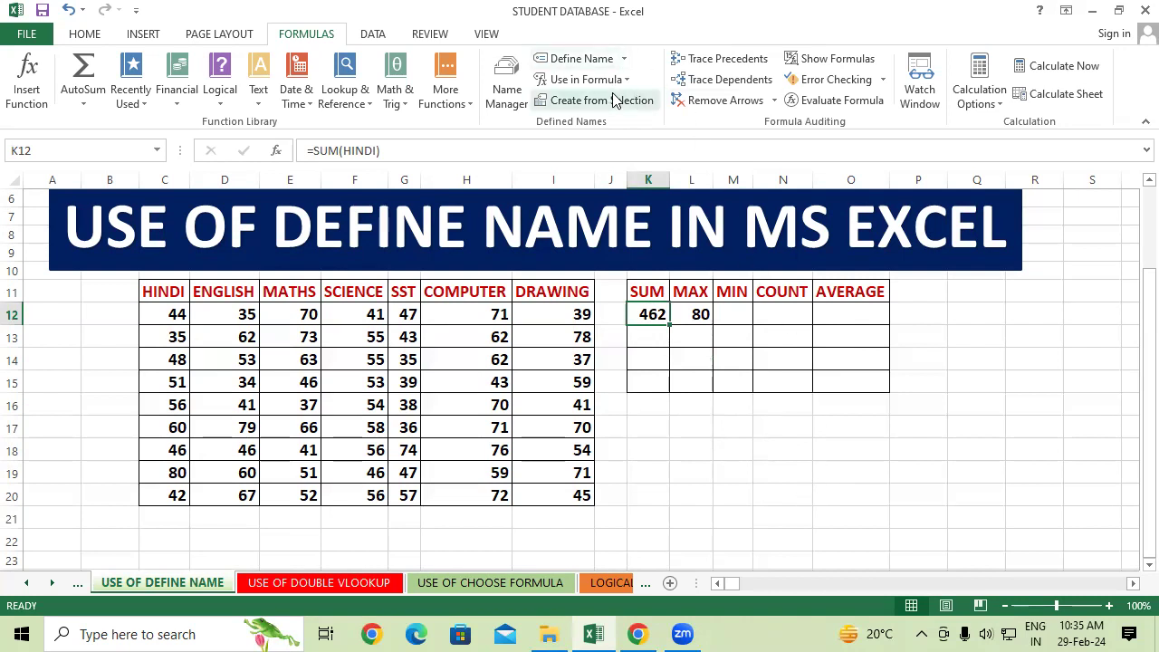
# Trace K12's precedents to the HINDI column, then delete the =SUM(HINDI) formula from K12
pyautogui.click(747, 58)
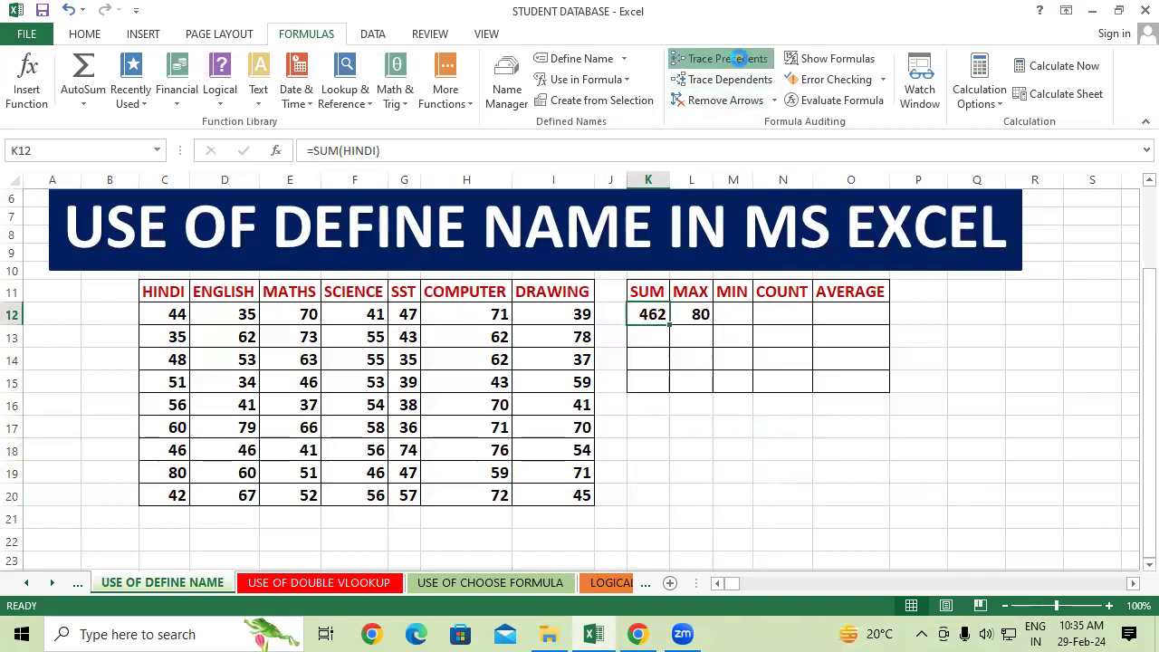
pyautogui.click(1008, 443)
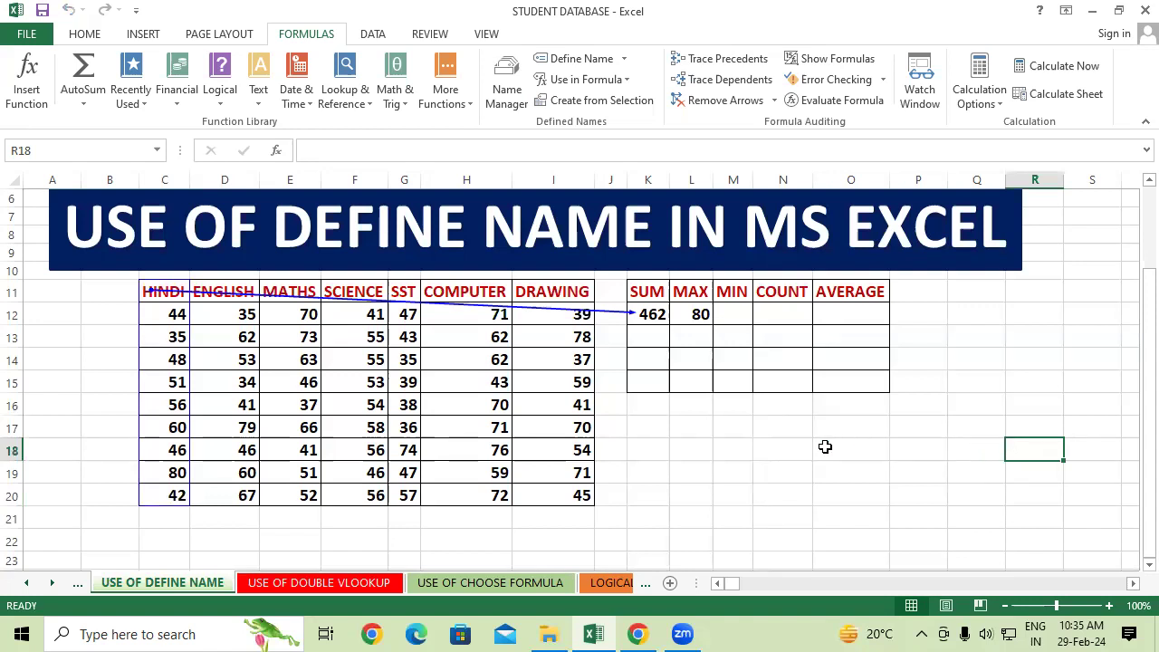
pyautogui.click(745, 445)
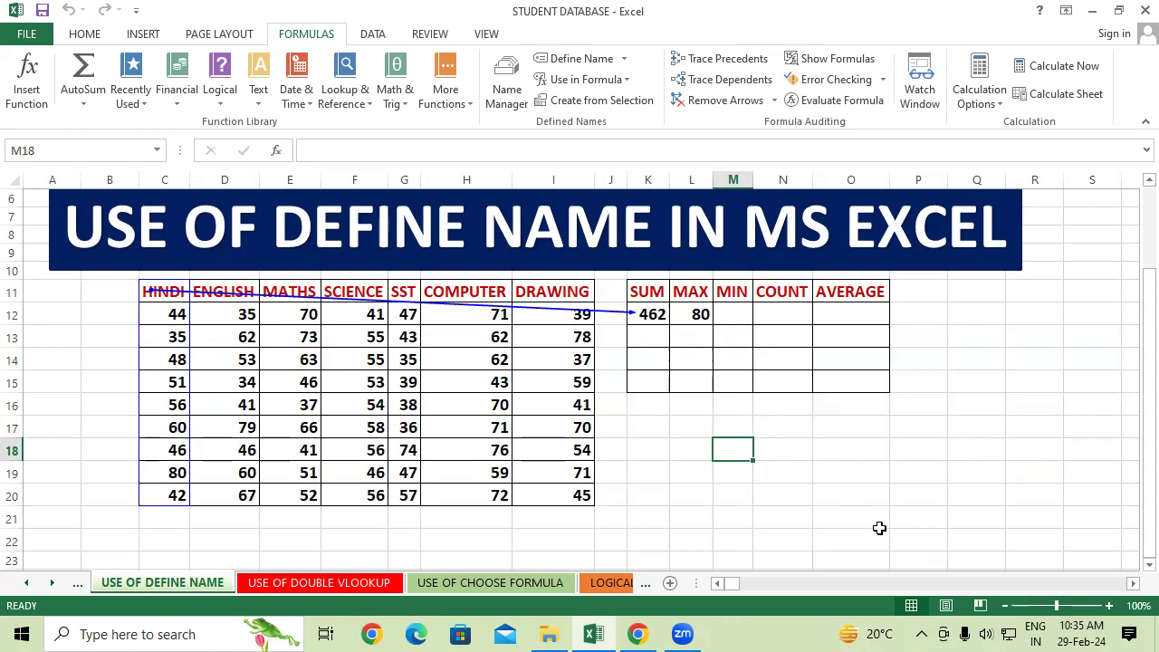
pyautogui.click(653, 317)
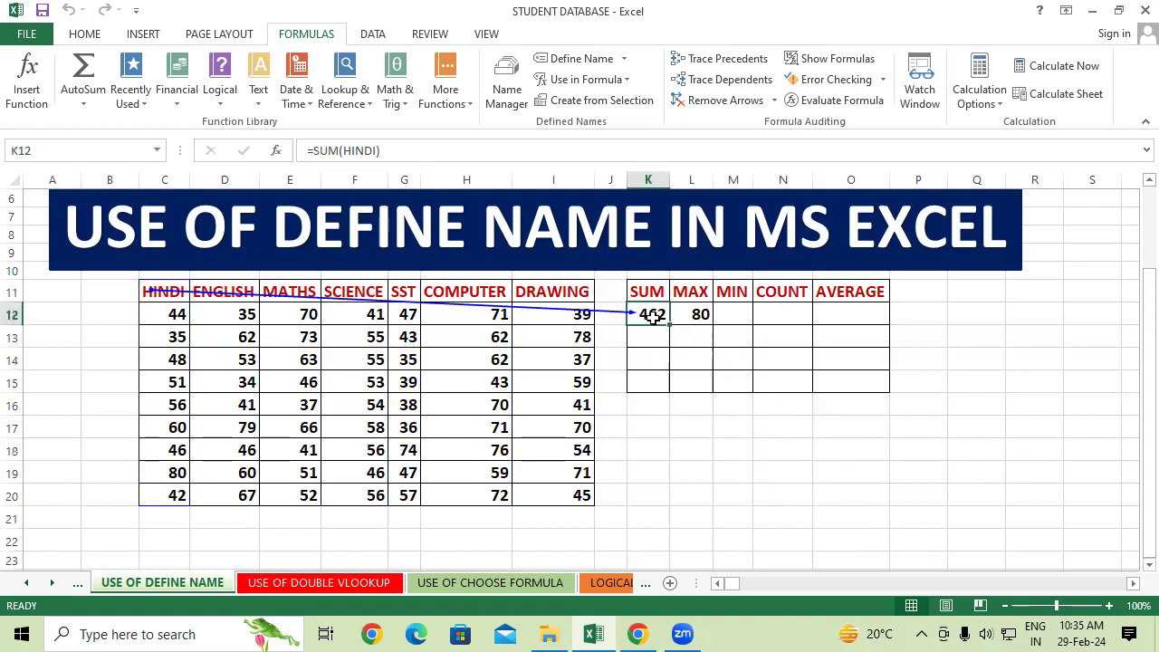
pyautogui.press('Delete')
pyautogui.click(731, 448)
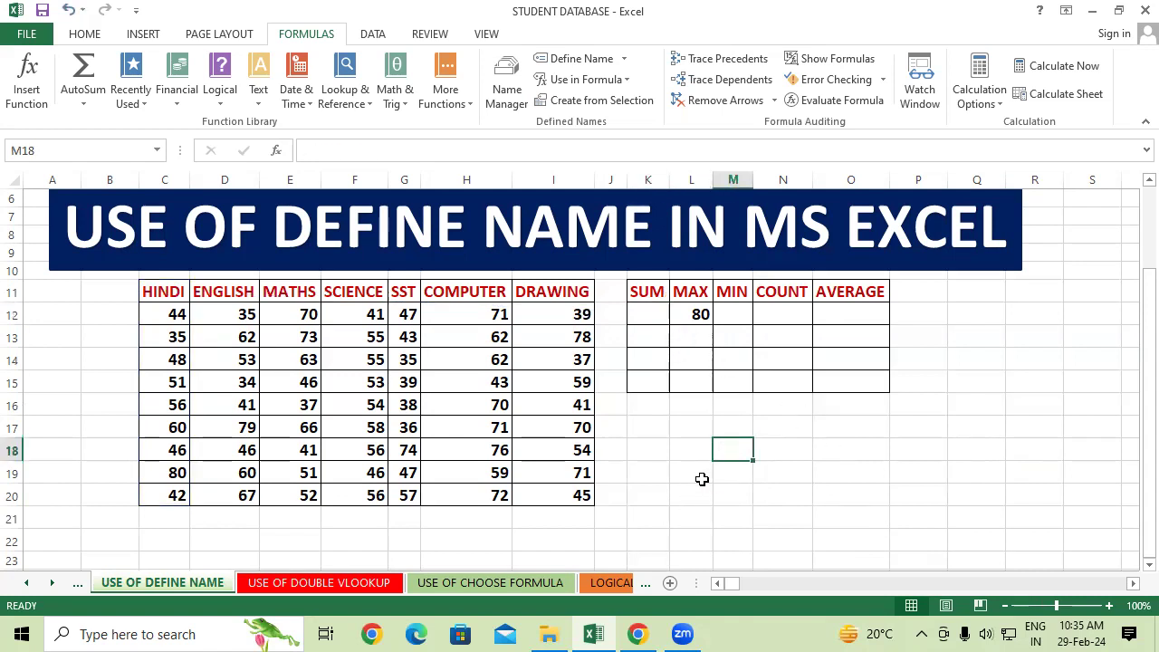
# Enter =SUM(HINDI) in M18, giving 462, and trace its precedents to the HINDI column
pyautogui.write('=SUM')
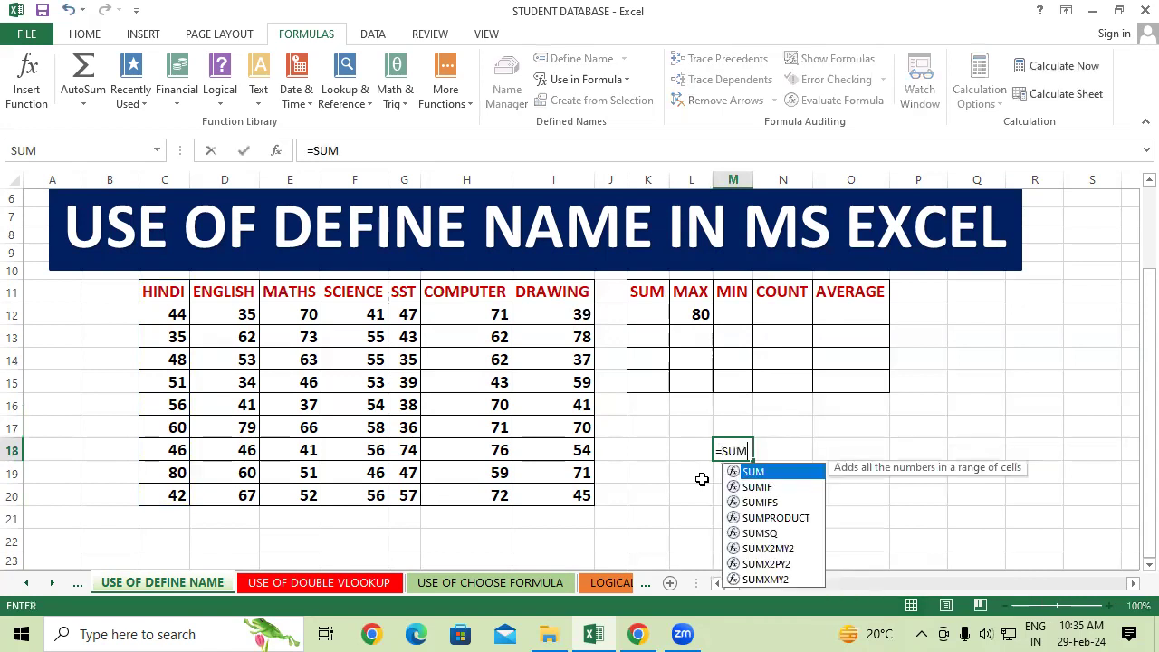
pyautogui.write('(HINDI')
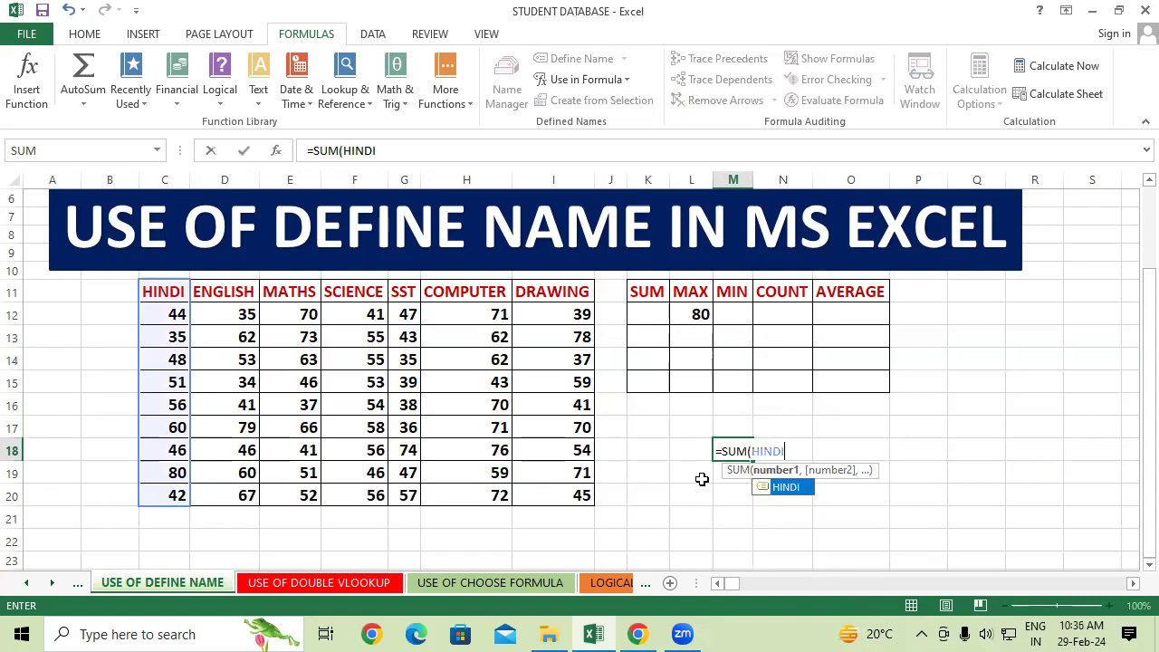
pyautogui.write(')')
pyautogui.press('Return')
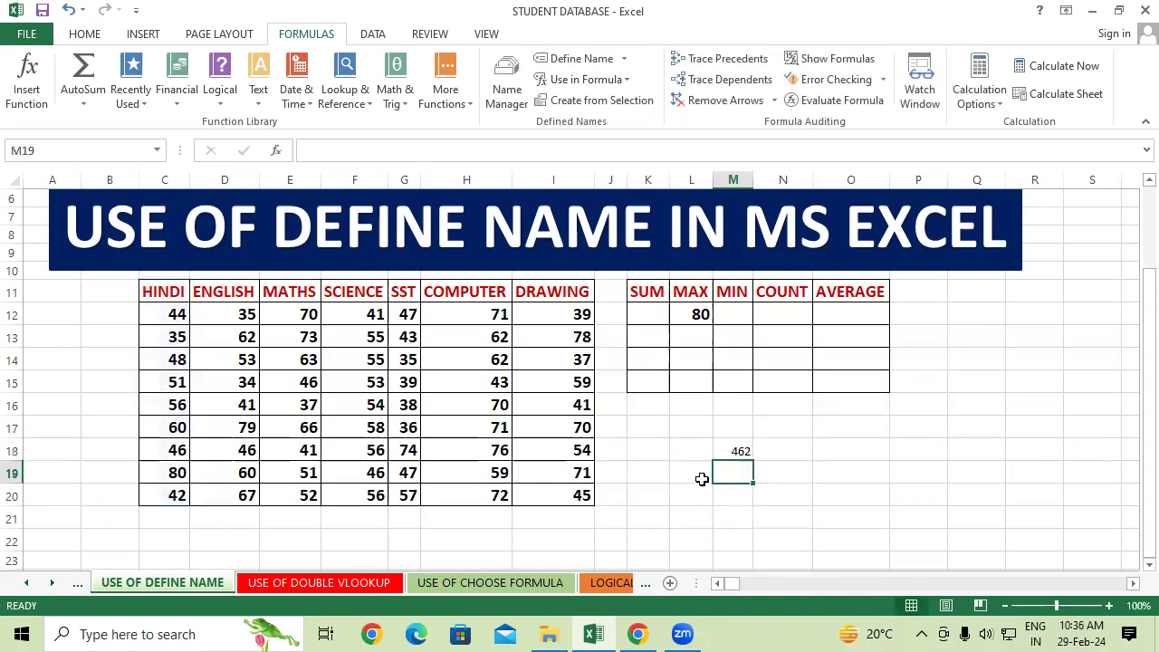
pyautogui.click(744, 448)
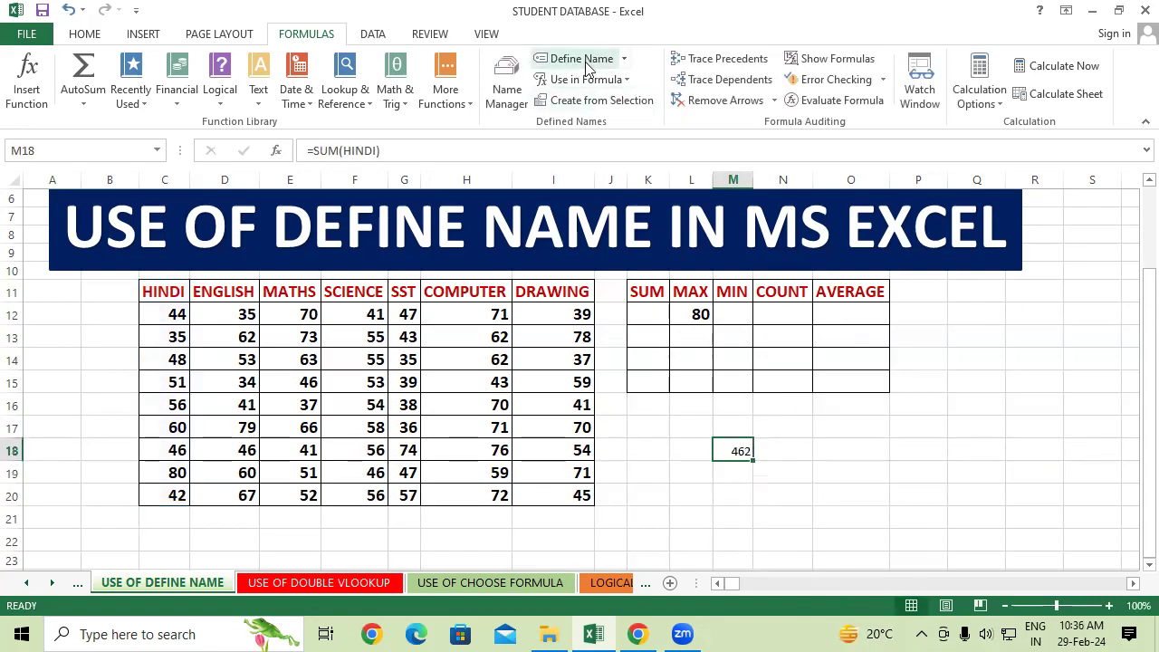
pyautogui.click(724, 58)
pyautogui.click(996, 441)
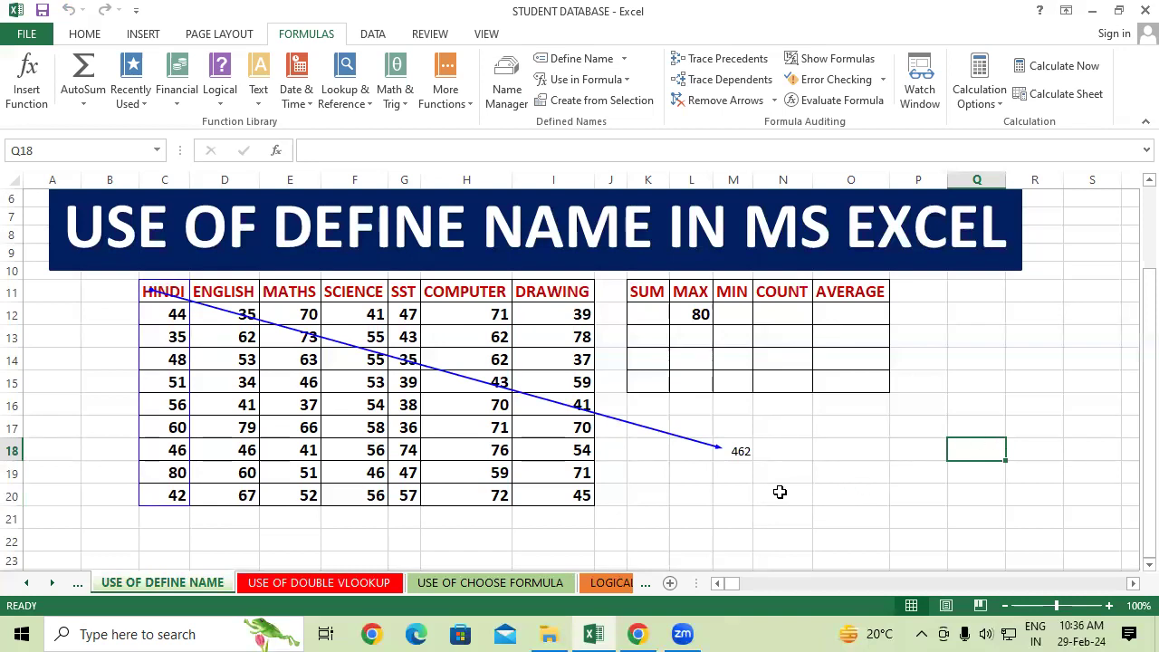
pyautogui.click(738, 519)
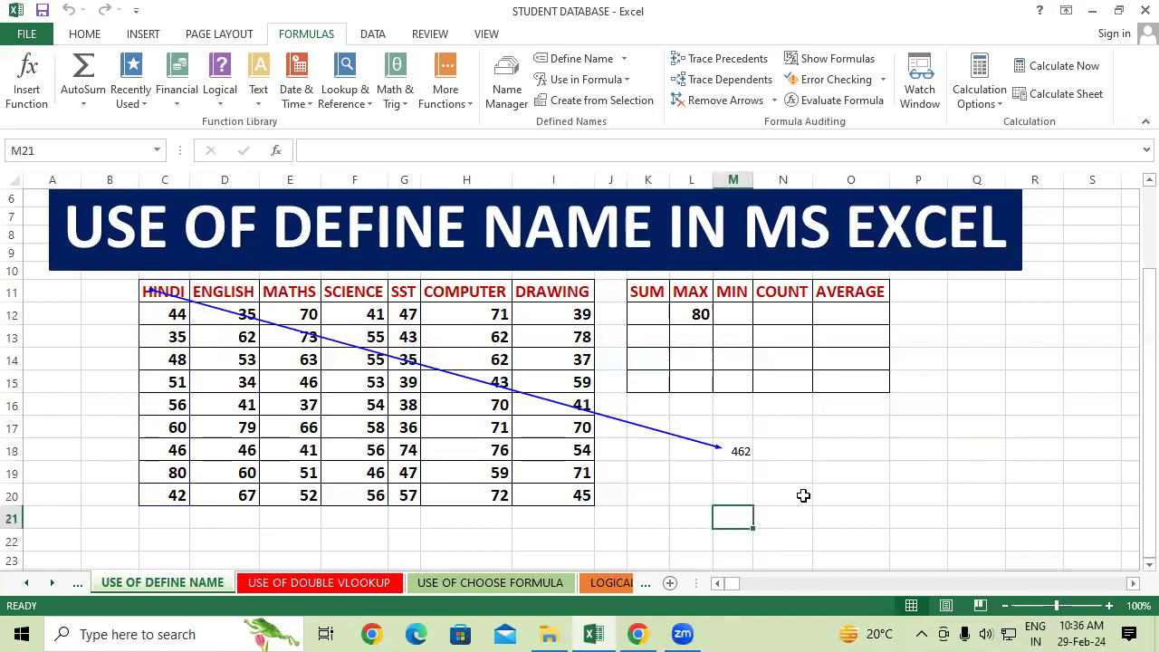
# Enter =MAX(HINDI) in M21, giving 80, and trace its precedents to the HINDI column
pyautogui.write('=MA')
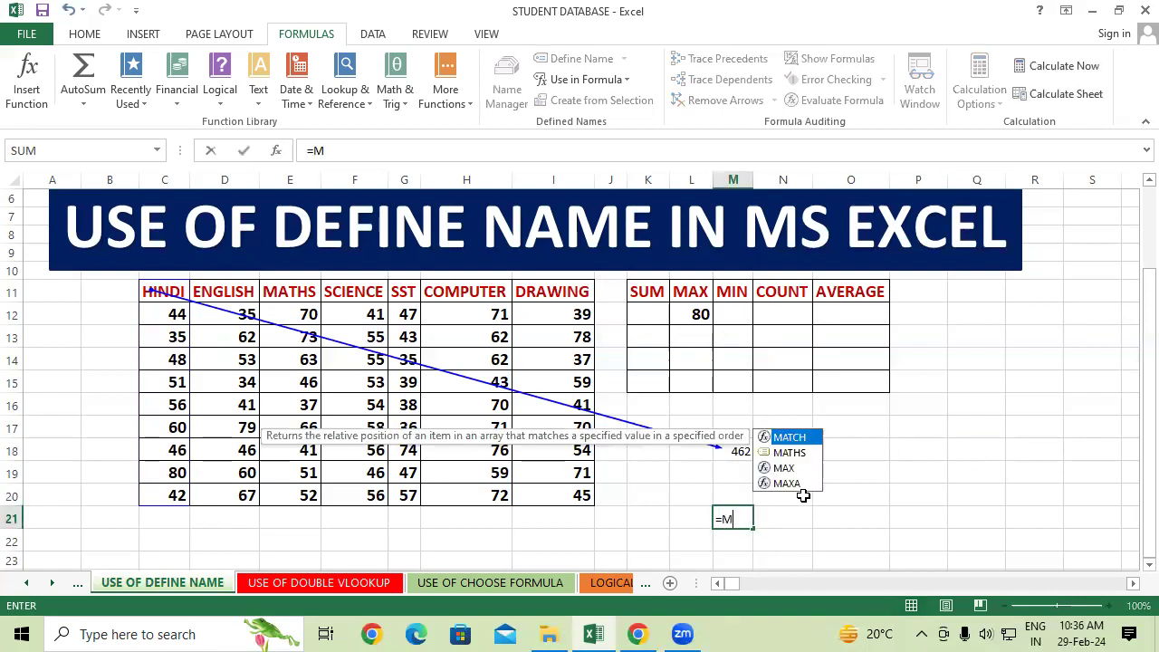
pyautogui.write('X(')
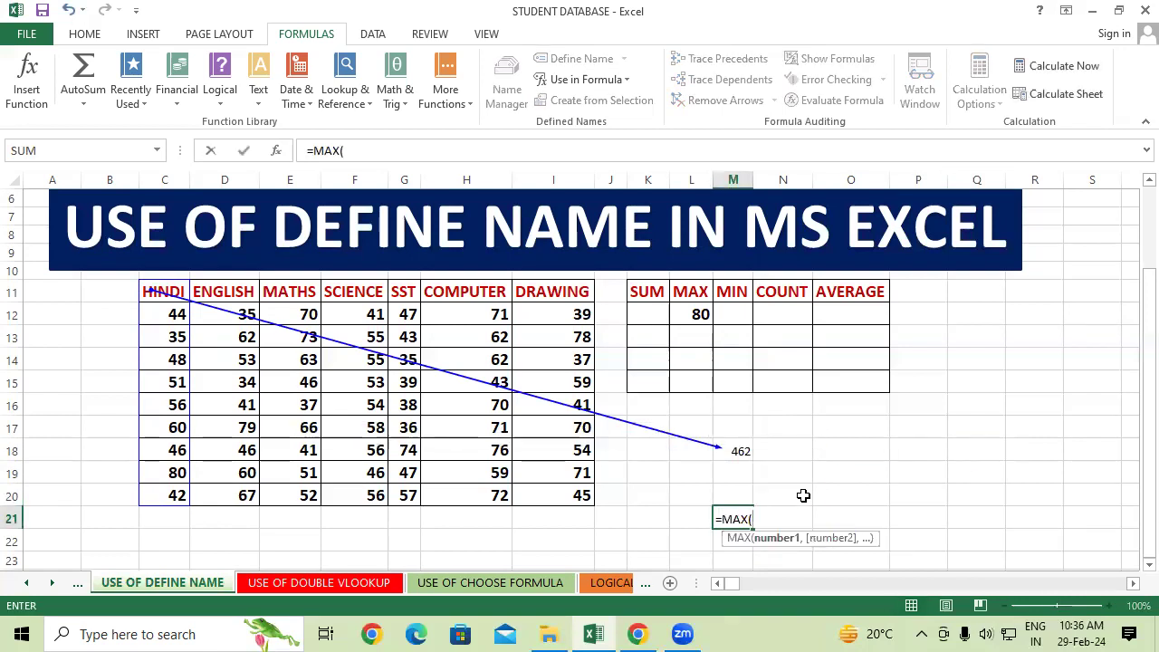
pyautogui.write('HINDI')
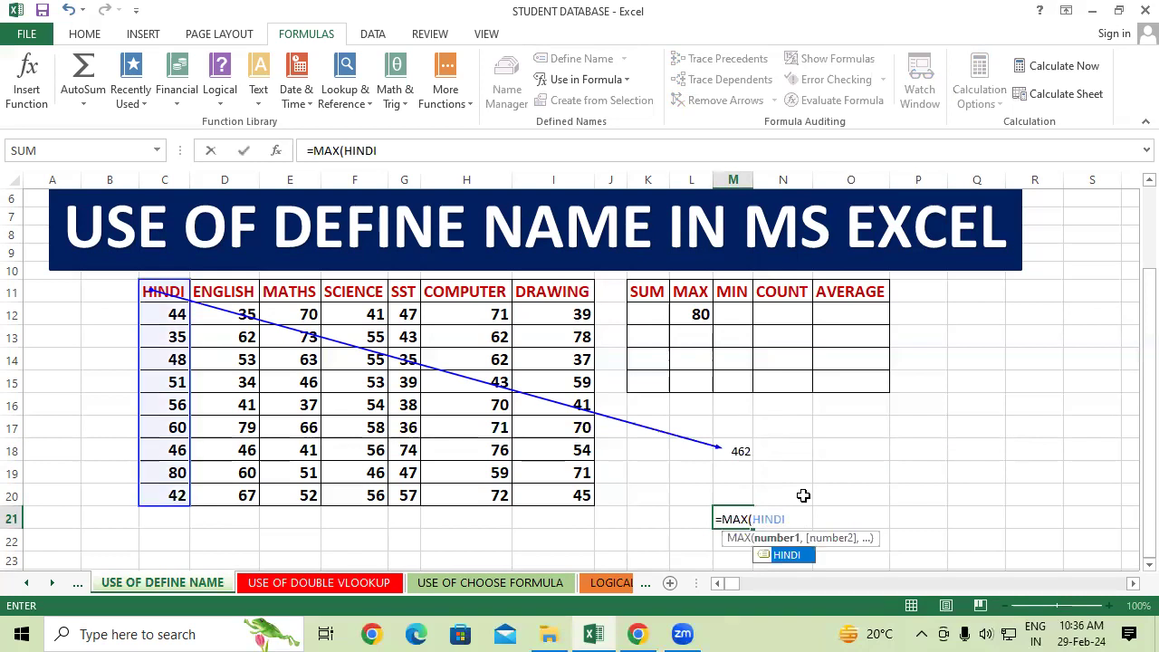
pyautogui.write(')')
pyautogui.press('Return')
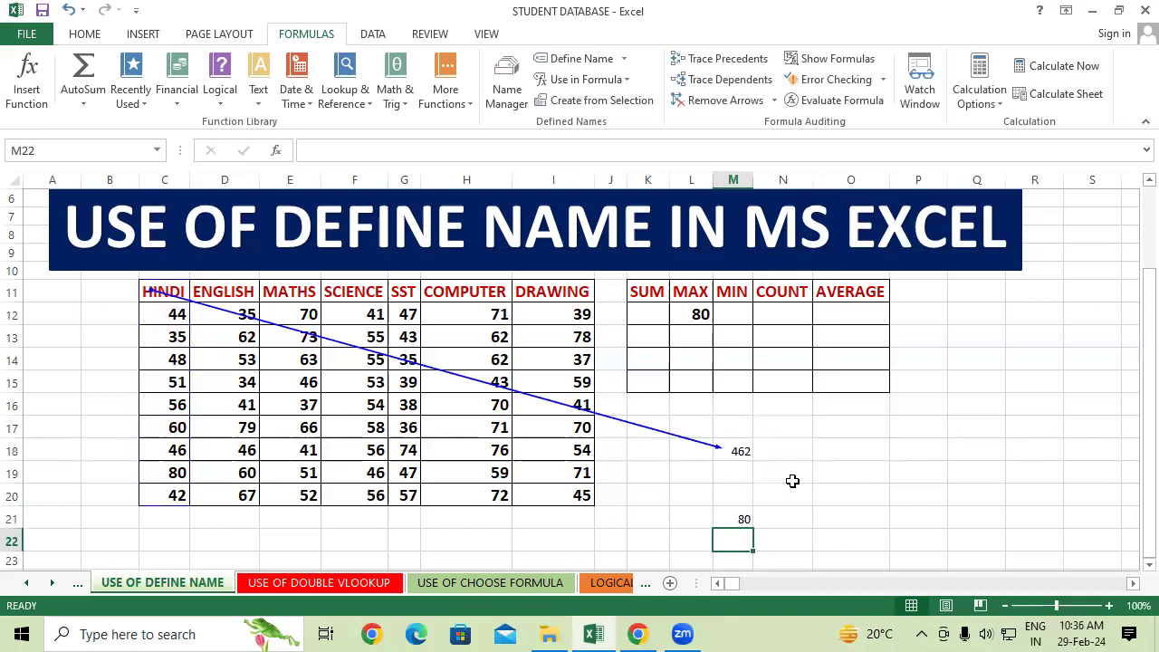
pyautogui.click(735, 518)
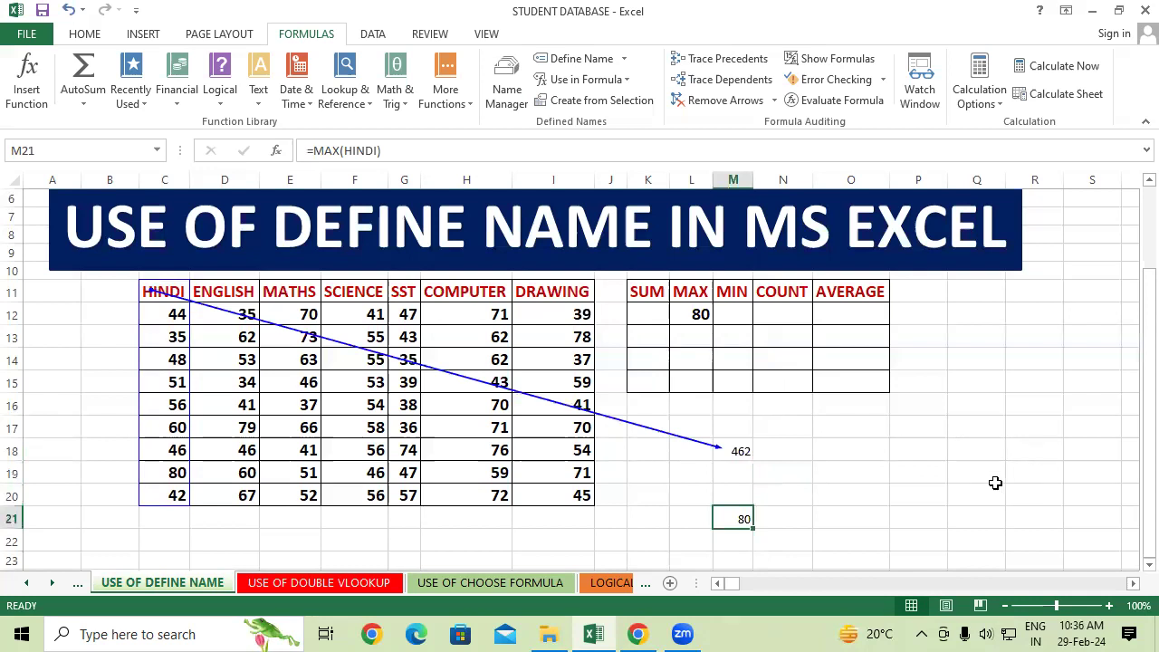
pyautogui.click(724, 63)
pyautogui.click(979, 363)
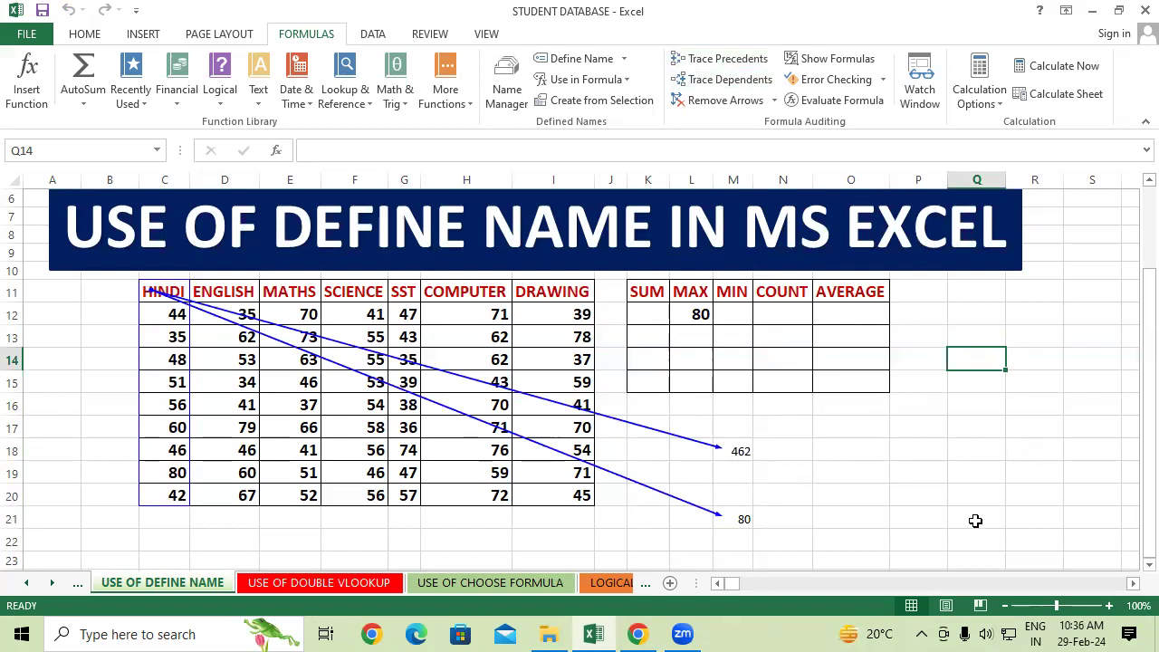
pyautogui.moveTo(735, 583); pyautogui.dragTo(1131, 585)
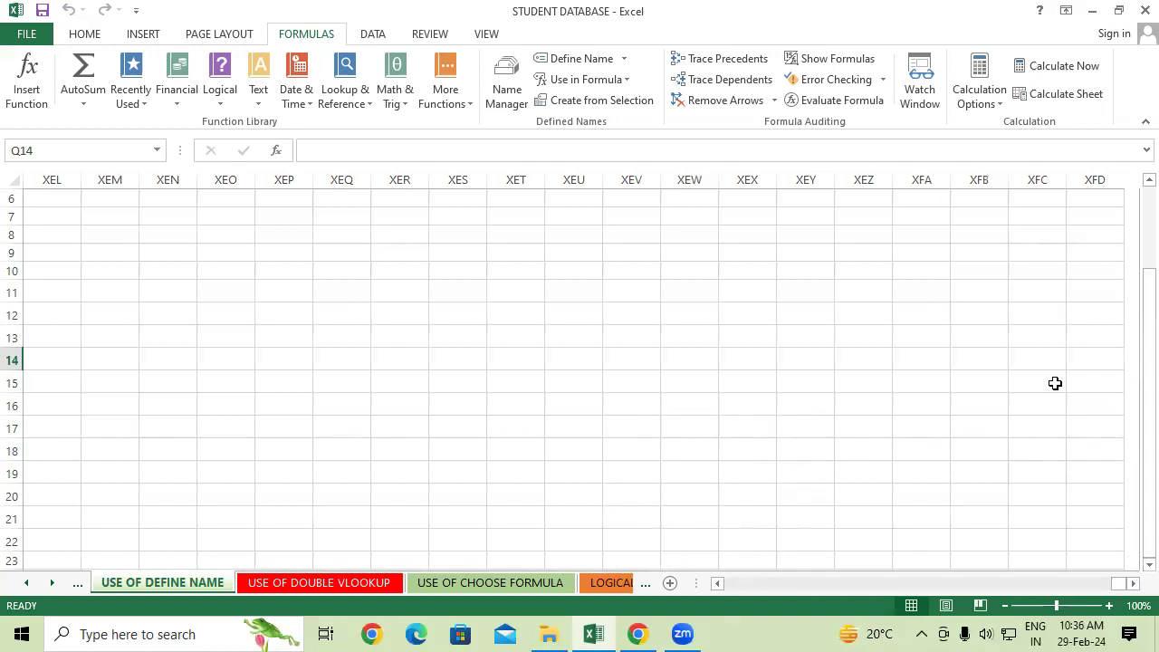
# Enter =SUM(HINDI) in XFC14, trace its precedents, then delete that formula
pyautogui.click(1037, 361)
pyautogui.write('=')
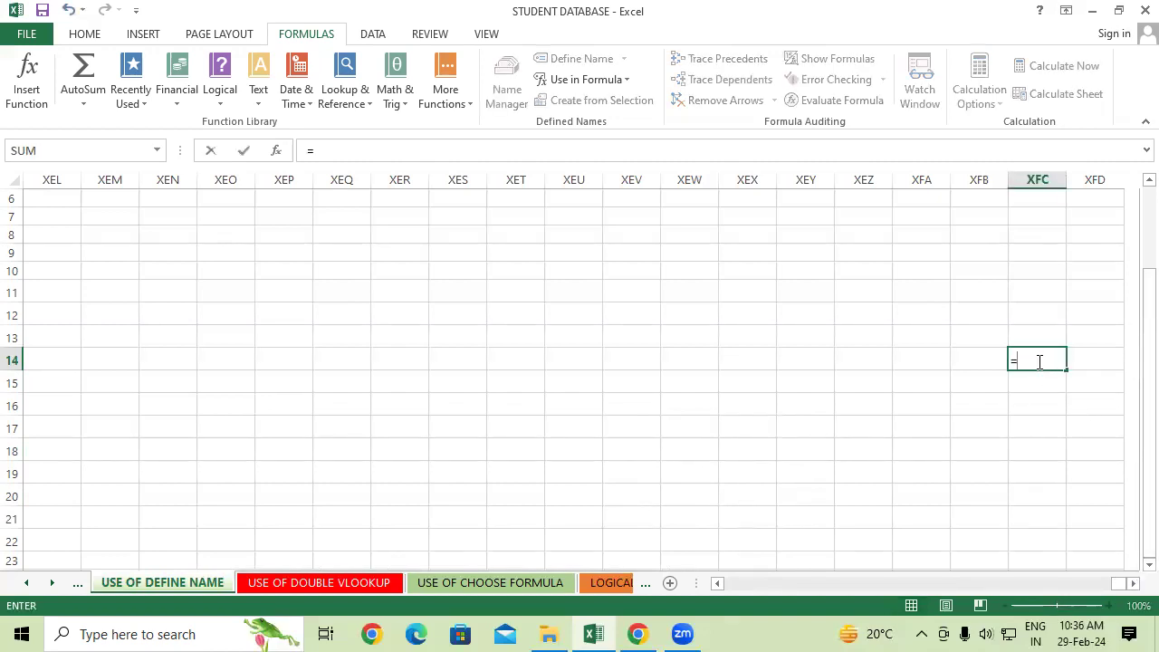
pyautogui.write('SUM(HINDI')
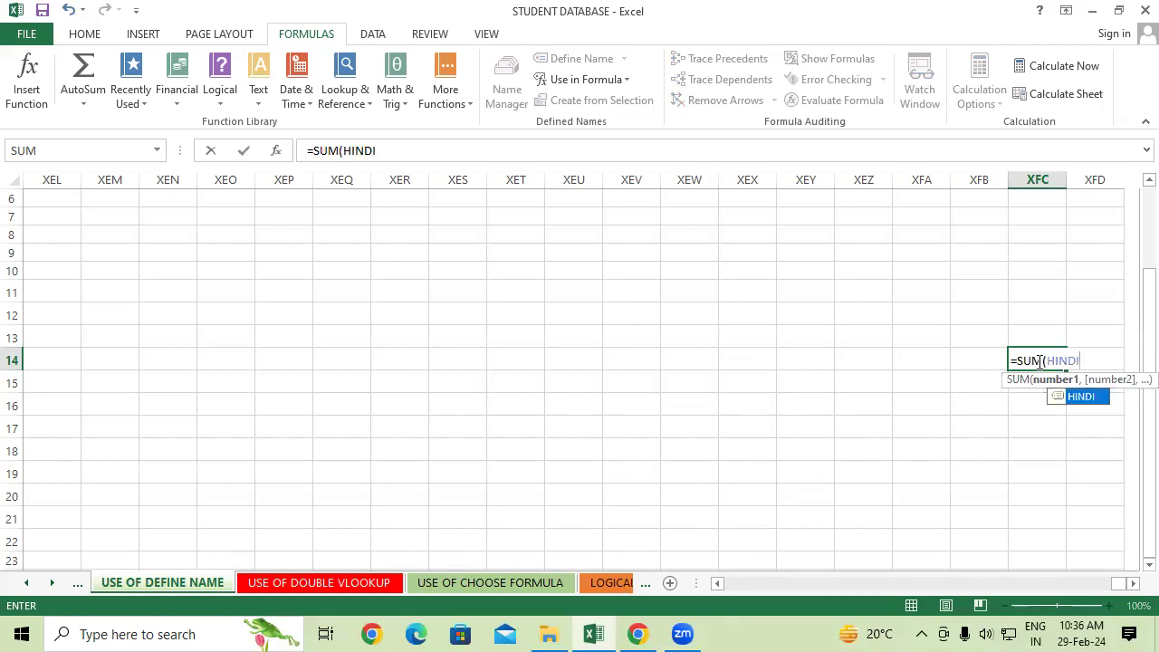
pyautogui.write(')')
pyautogui.press('Return')
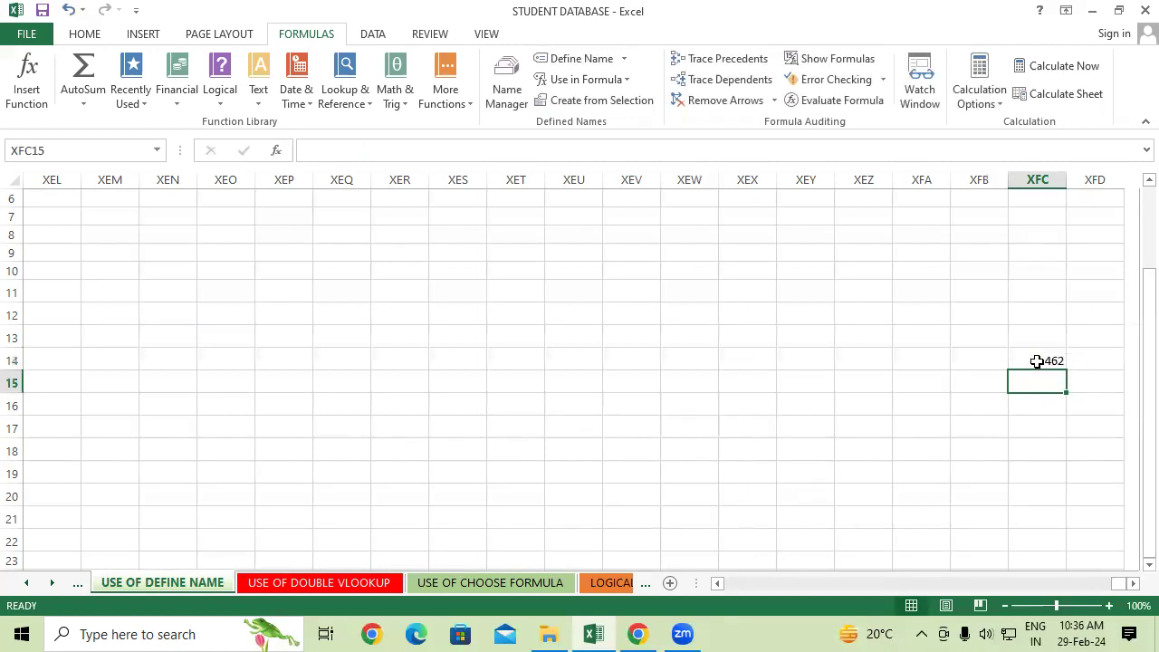
pyautogui.click(1037, 361)
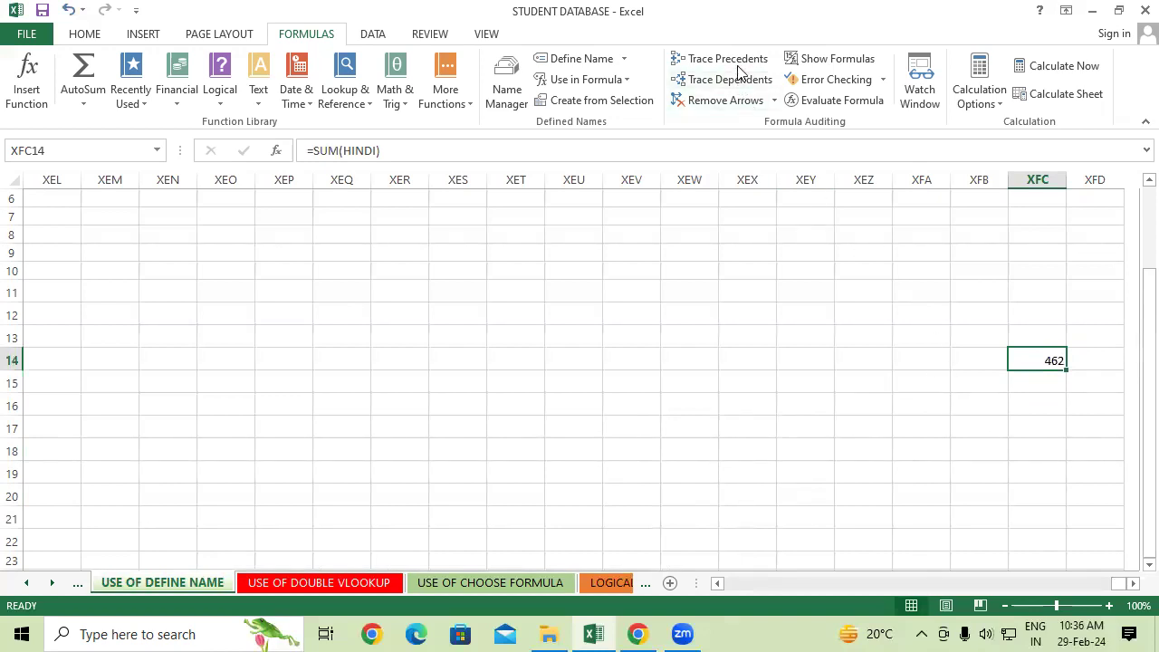
pyautogui.click(737, 58)
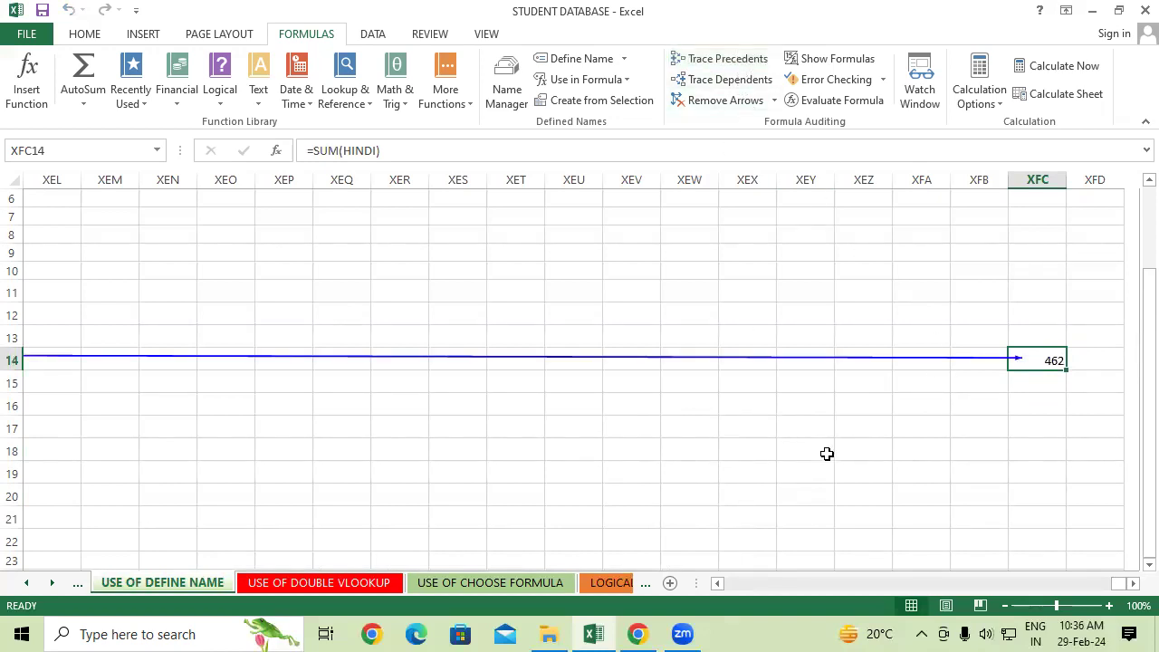
pyautogui.click(826, 454)
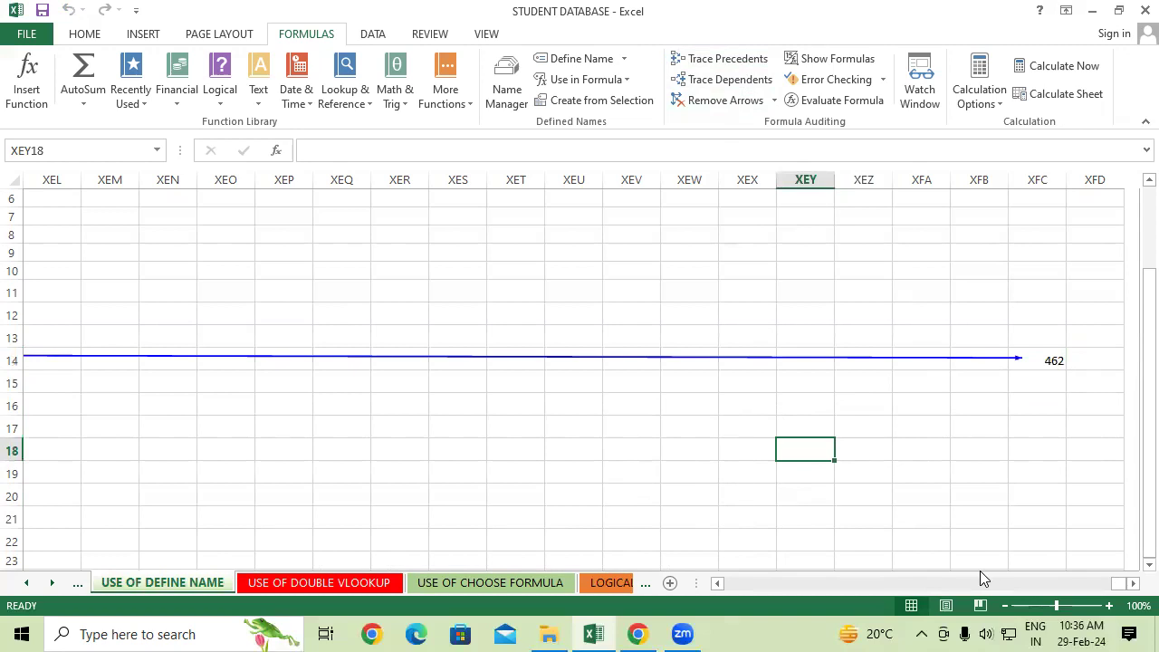
pyautogui.moveTo(1120, 583); pyautogui.dragTo(1022, 594)
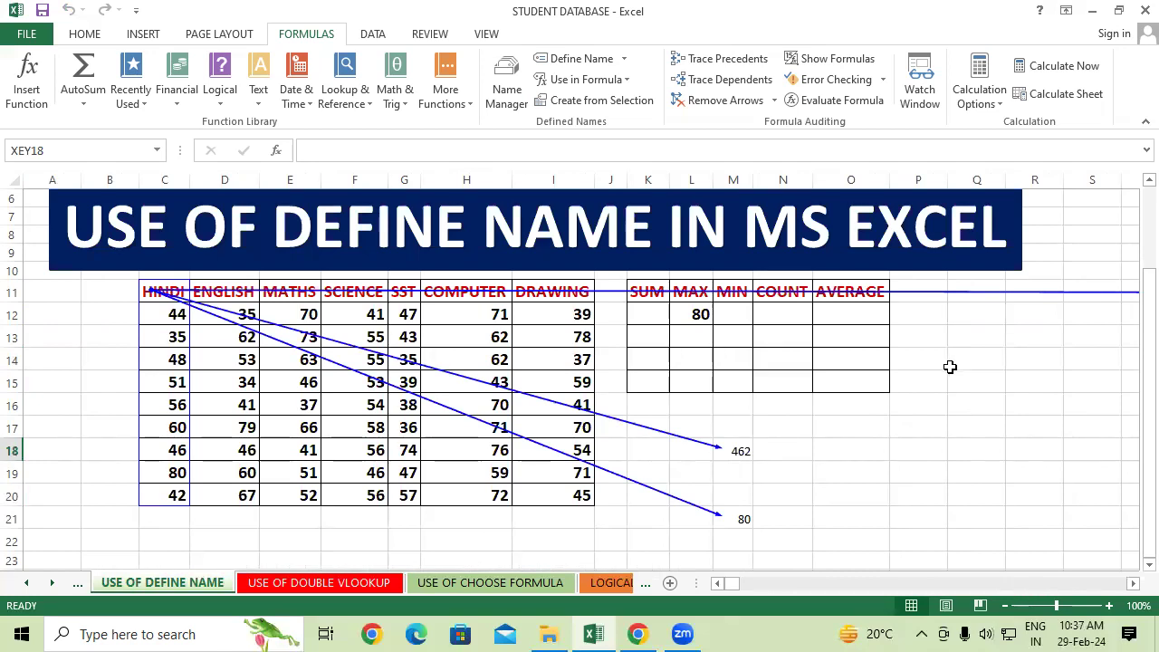
pyautogui.moveTo(737, 581); pyautogui.dragTo(1134, 583)
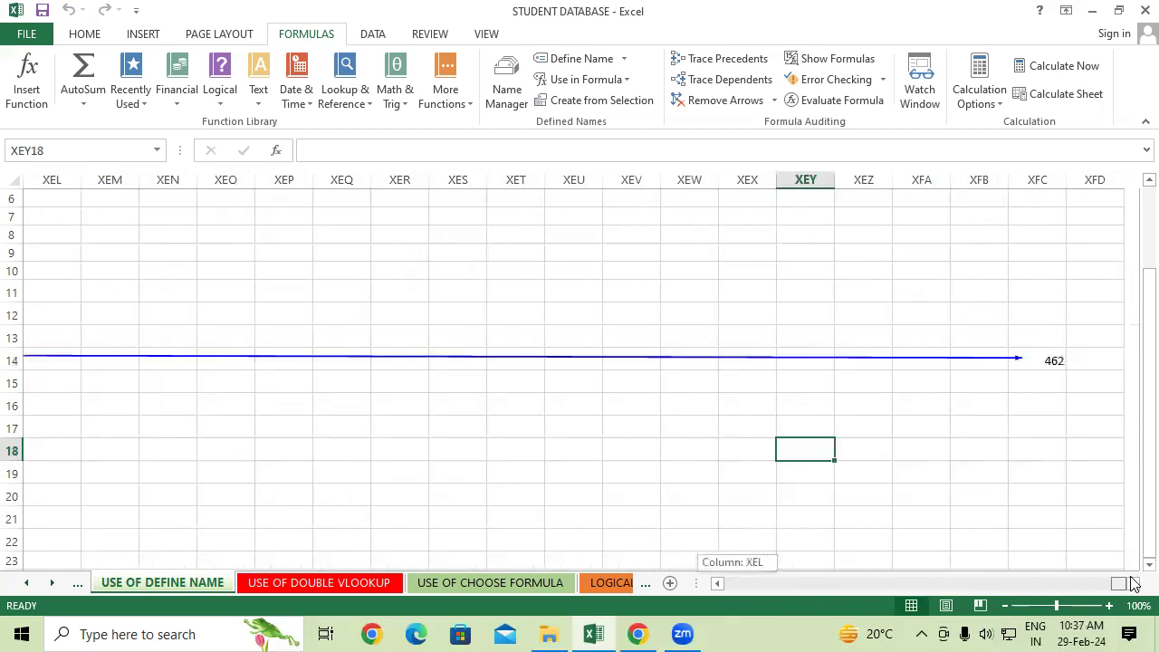
pyautogui.click(1043, 360)
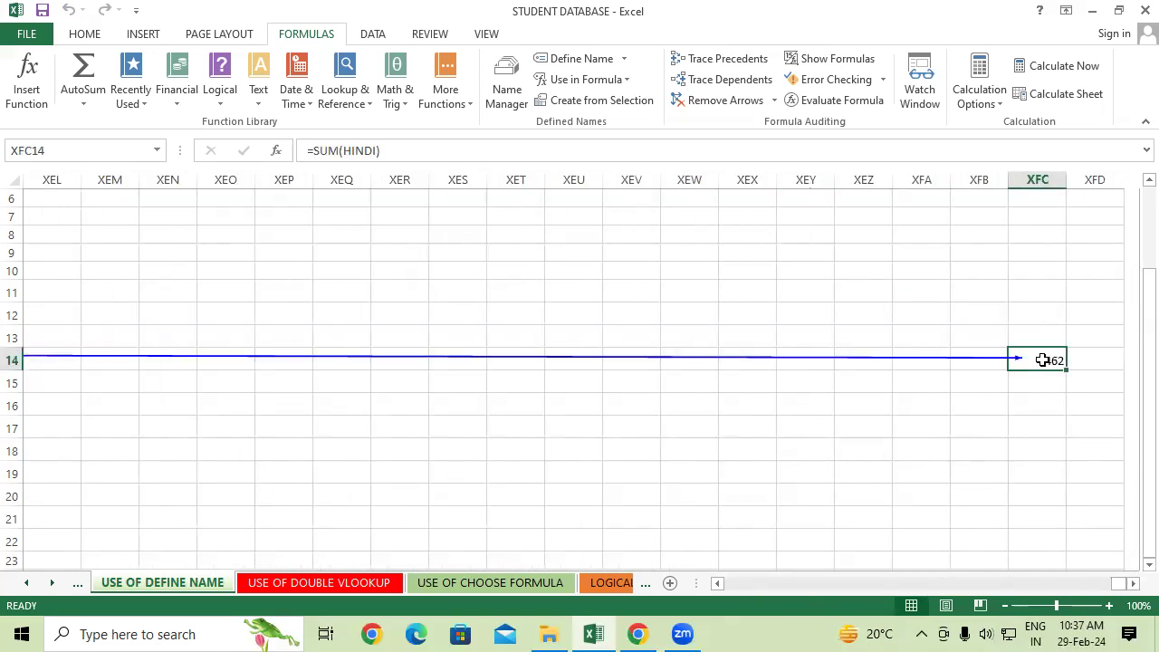
pyautogui.press('Delete')
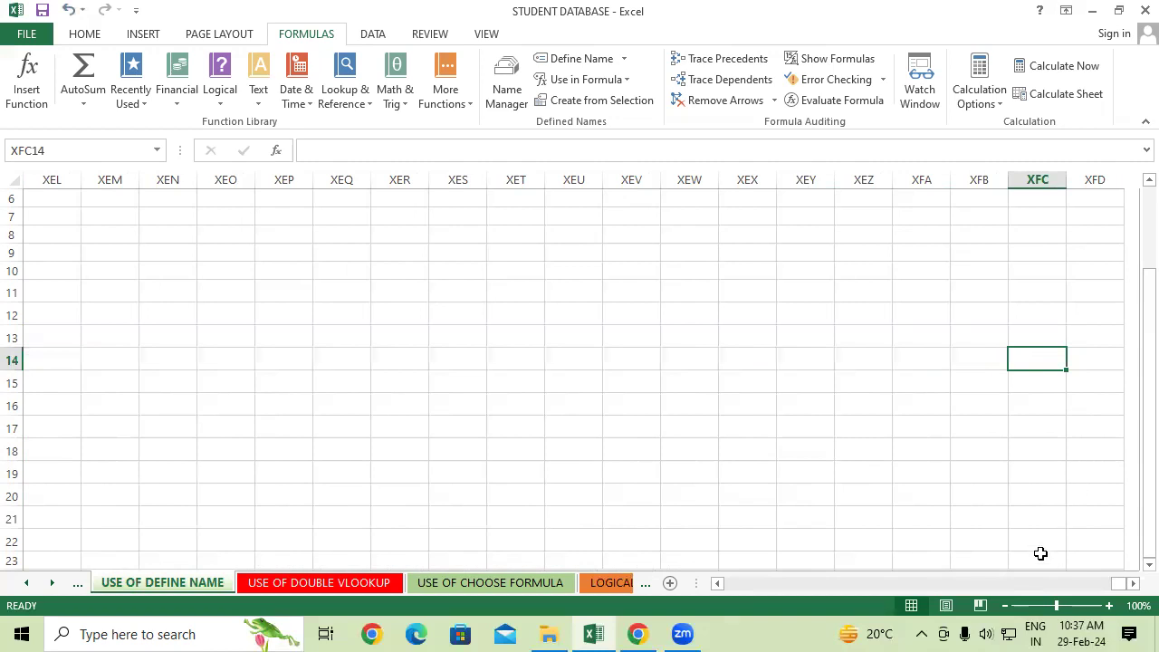
# Enter =SUM(HINDI) in XFC23 instead, trace its precedents, and scroll along the arrow
pyautogui.click(1040, 553)
pyautogui.write('=')
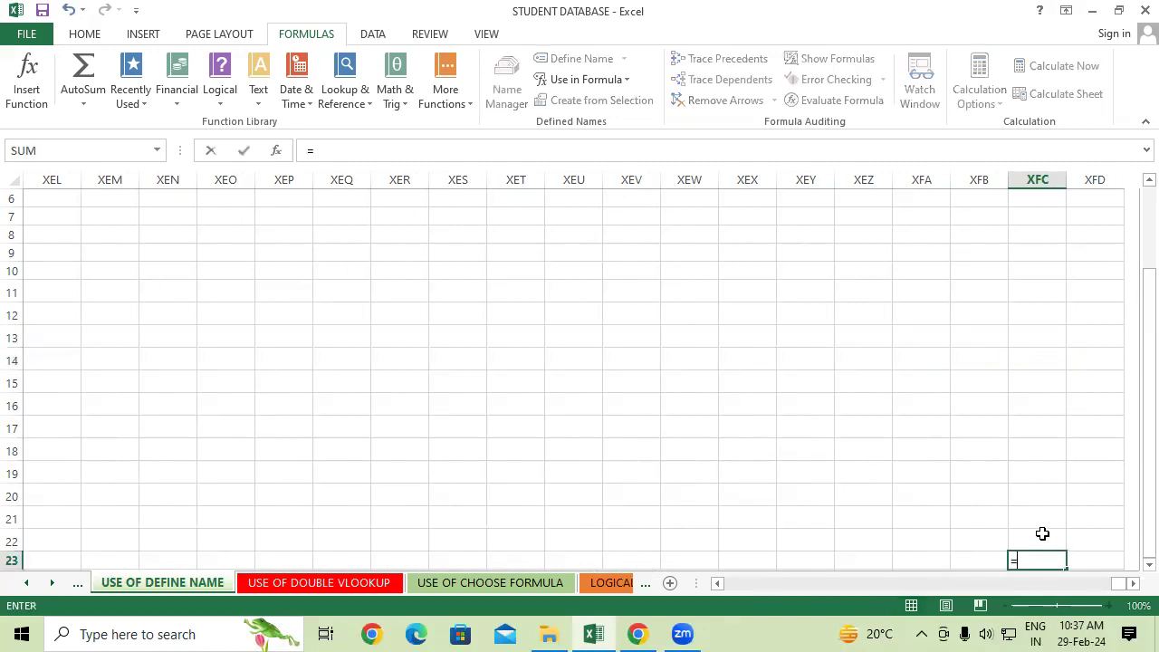
pyautogui.write('SUM(HINDI')
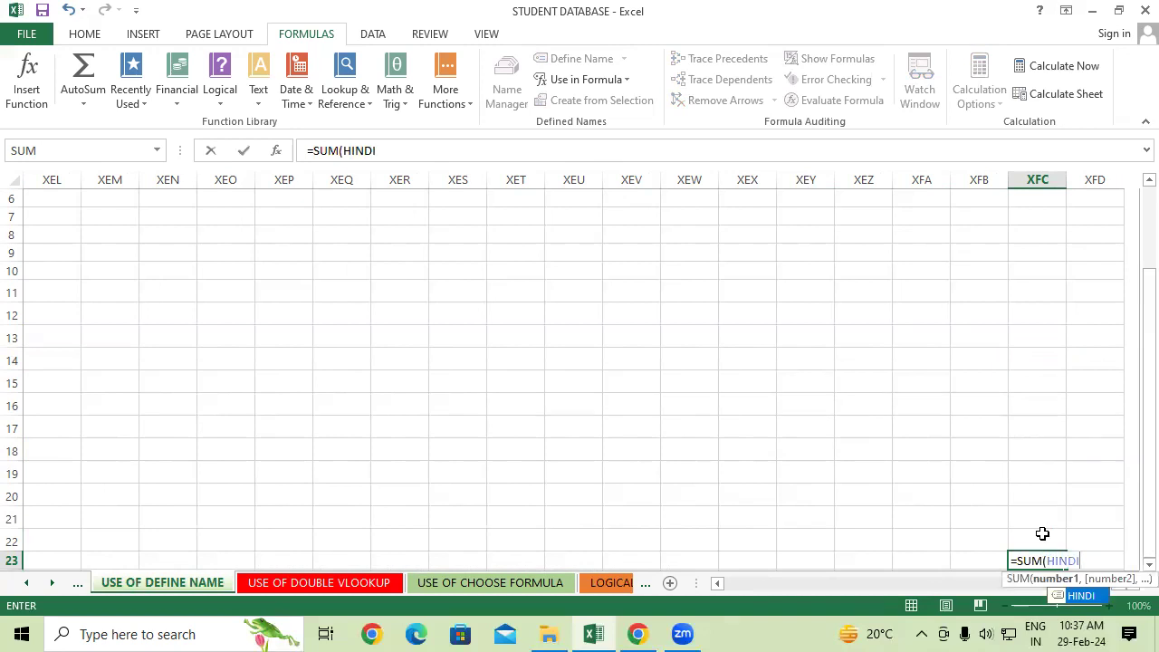
pyautogui.write(')')
pyautogui.press('Return')
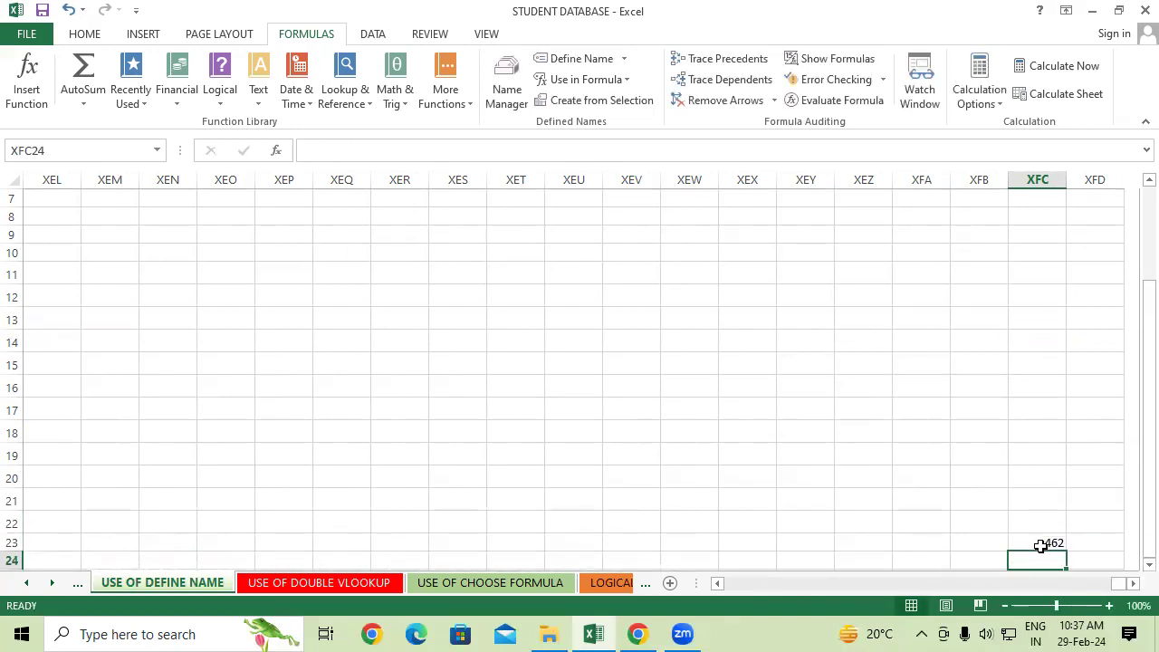
pyautogui.click(1040, 541)
pyautogui.click(696, 64)
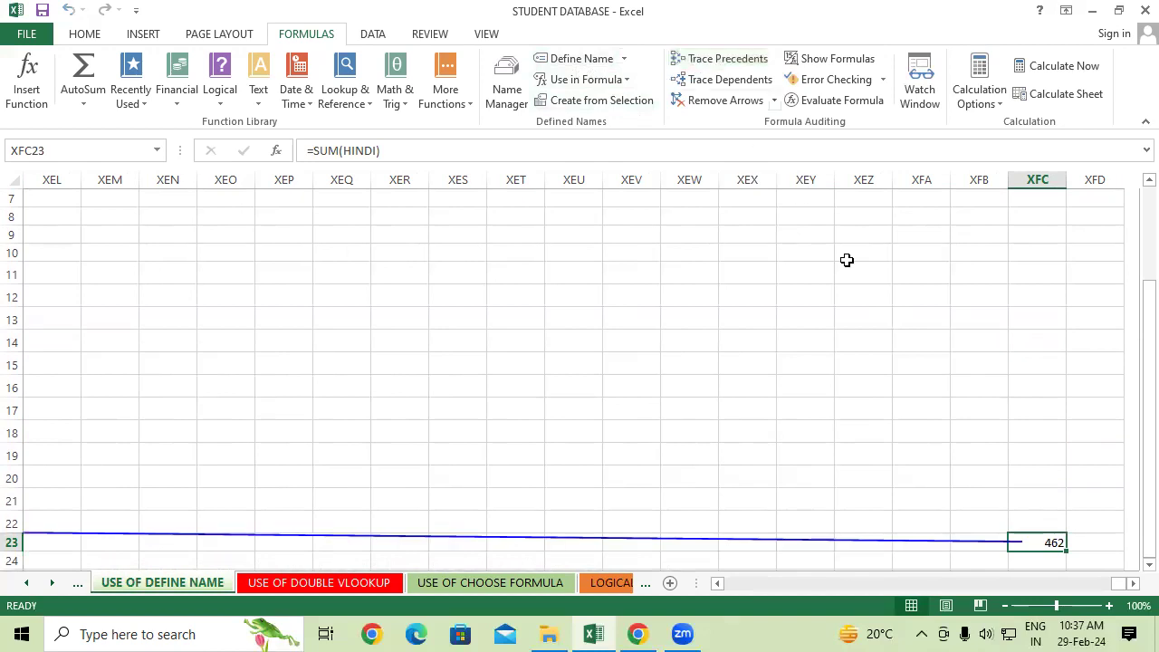
pyautogui.moveTo(1120, 583); pyautogui.dragTo(659, 559)
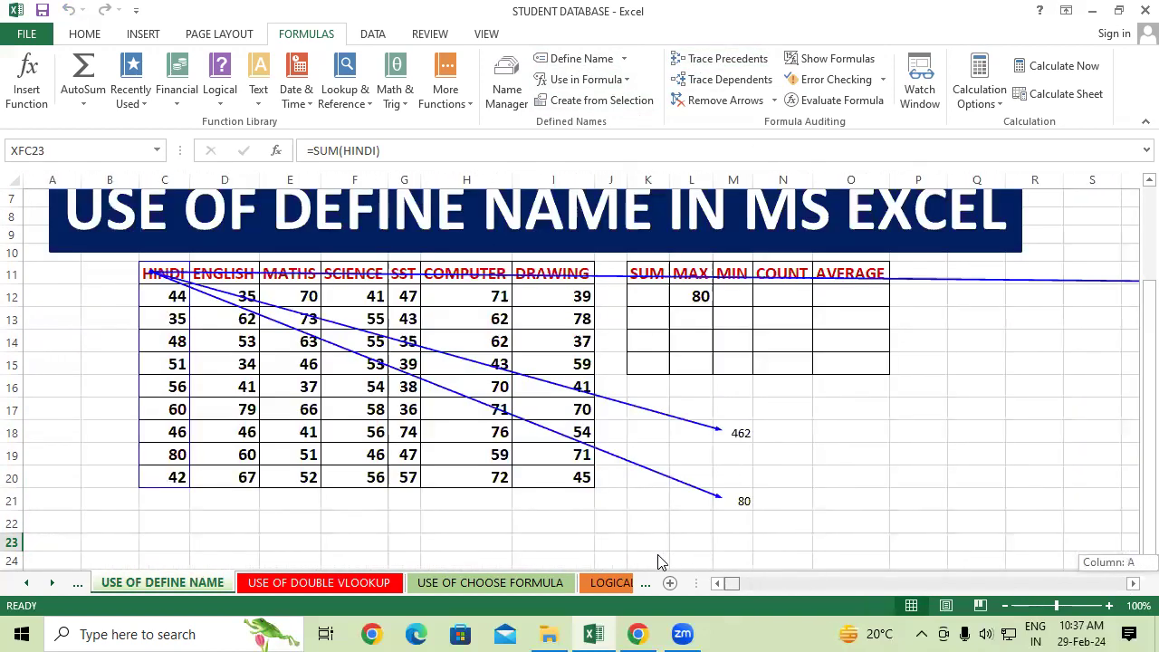
pyautogui.moveTo(659, 561); pyautogui.dragTo(1134, 548)
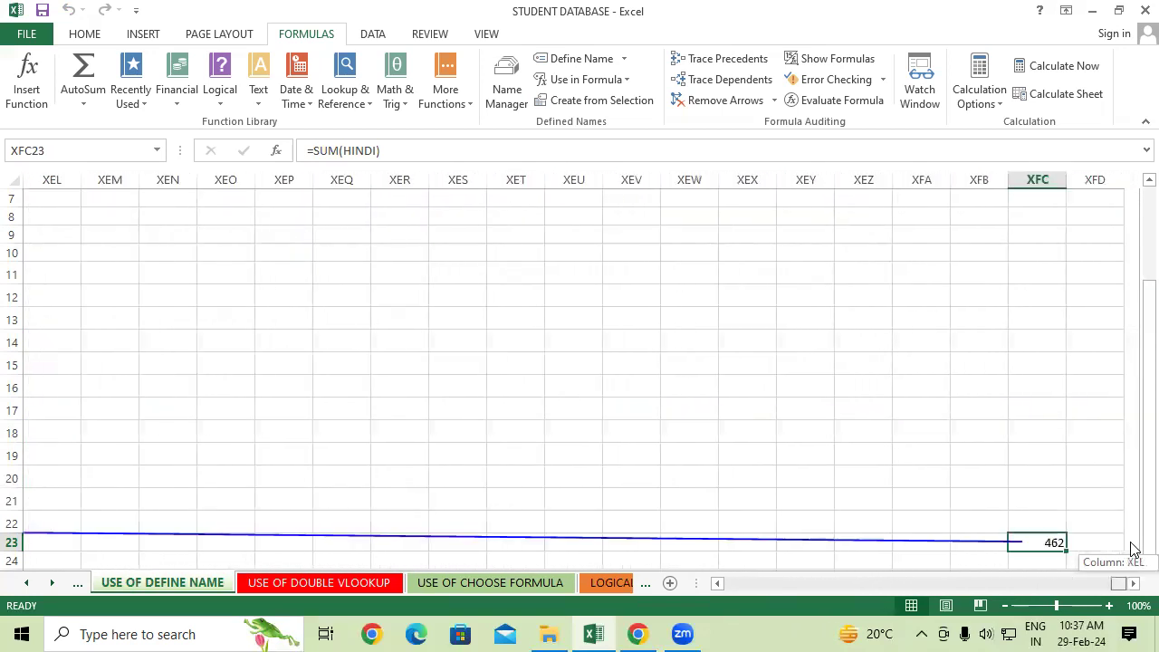
pyautogui.click(791, 409)
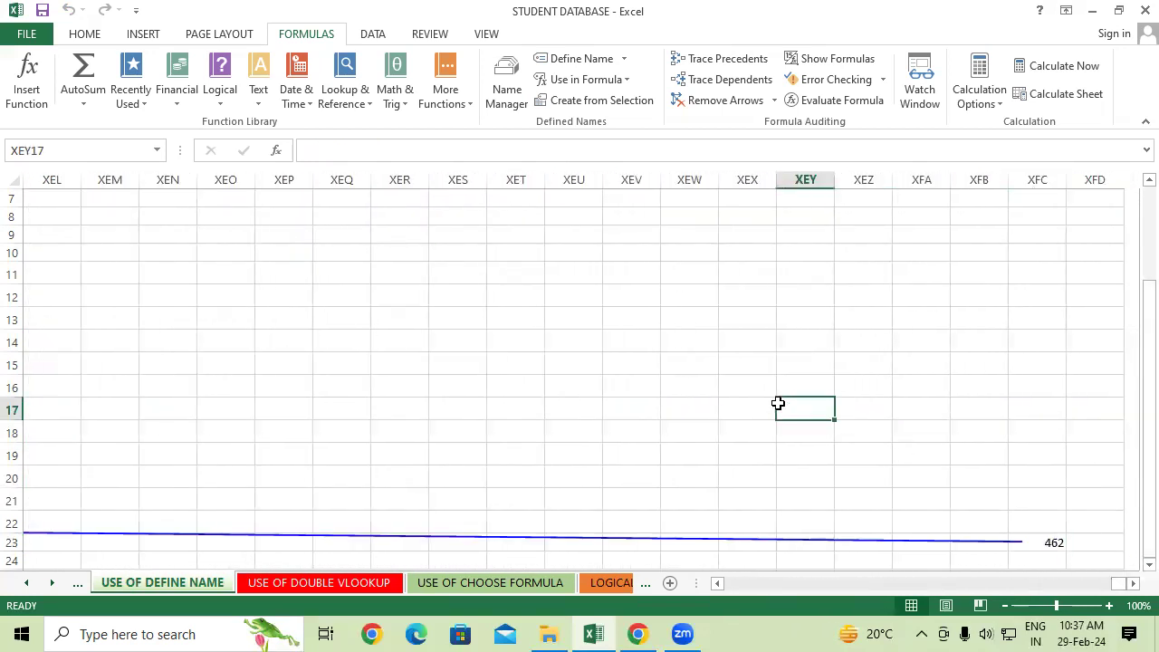
pyautogui.click(1024, 512)
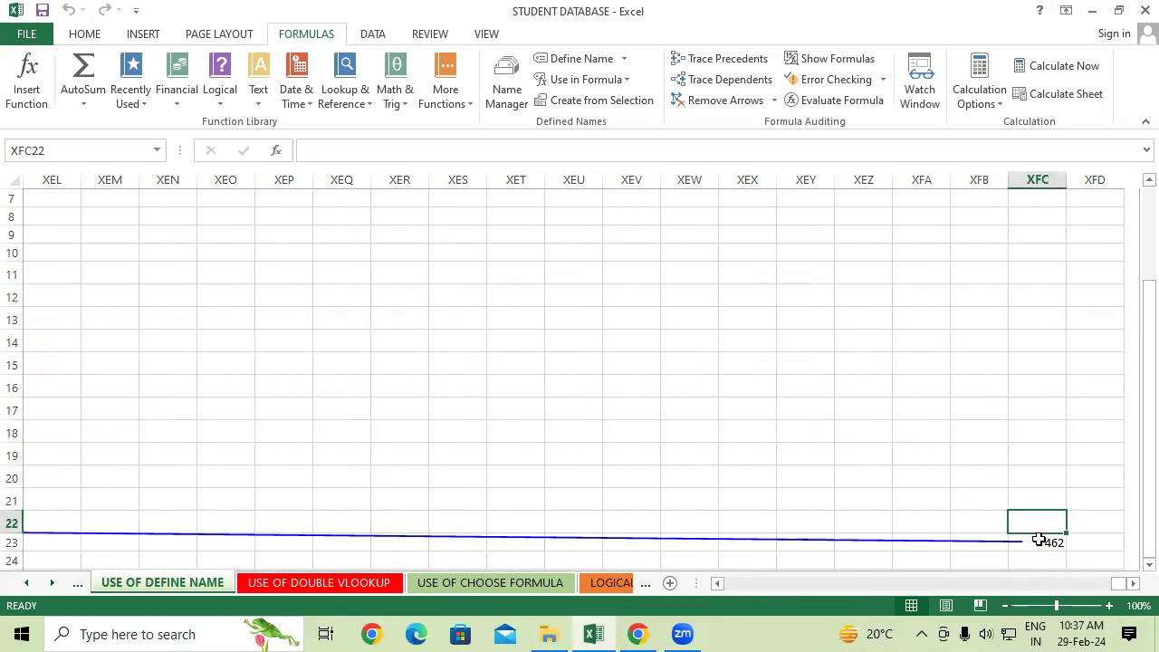
pyautogui.click(1039, 541)
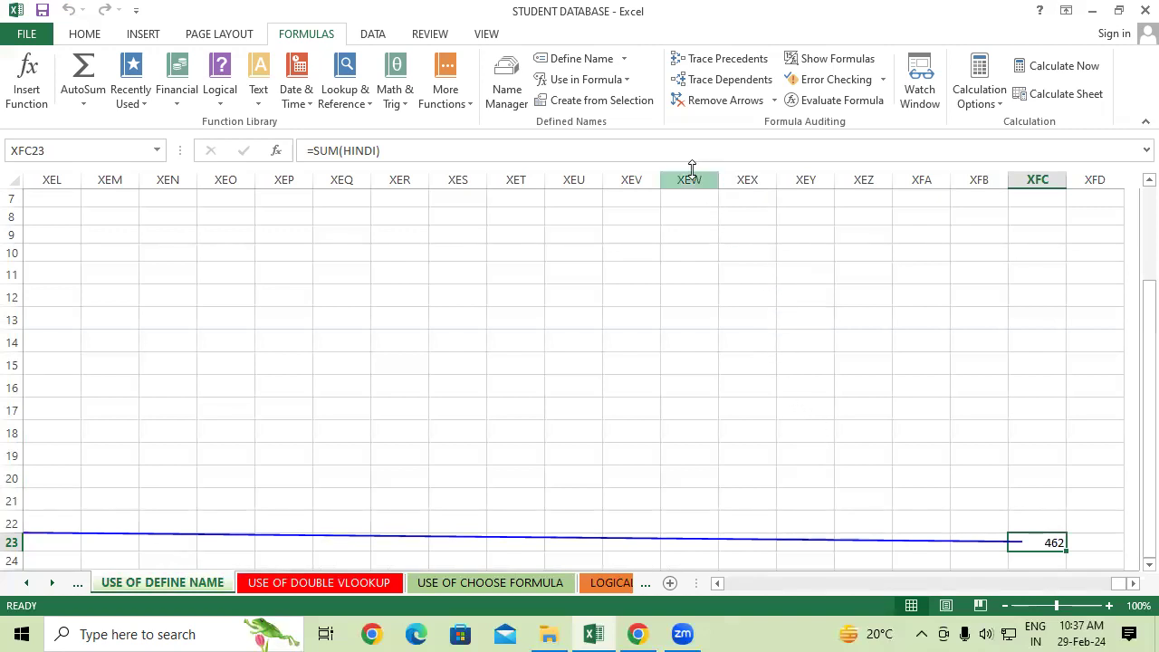
# Remove the XFC23 tracer arrow, then trace and clear the HINDI column's dependents
pyautogui.click(707, 108)
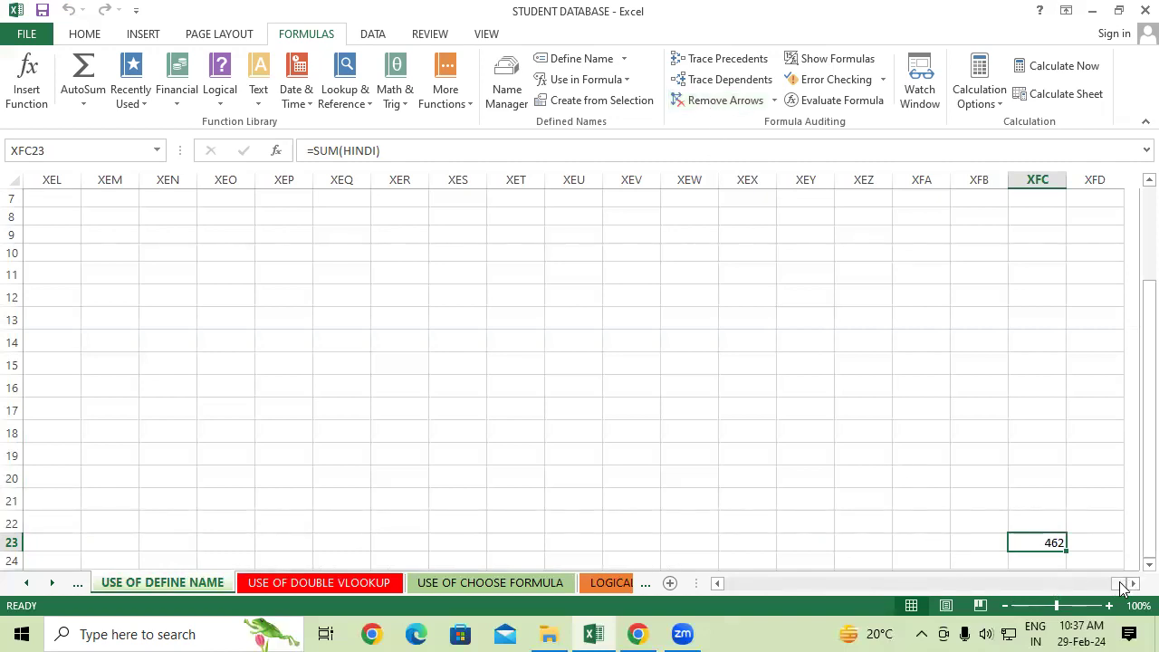
pyautogui.moveTo(1121, 585); pyautogui.dragTo(716, 582)
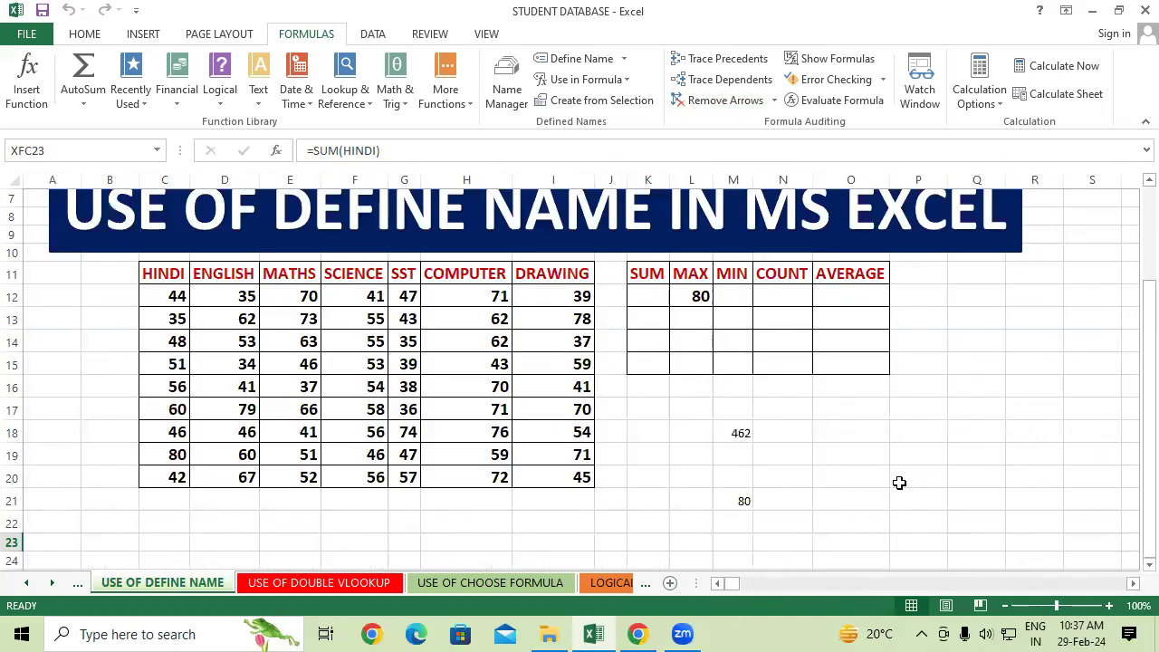
pyautogui.click(928, 453)
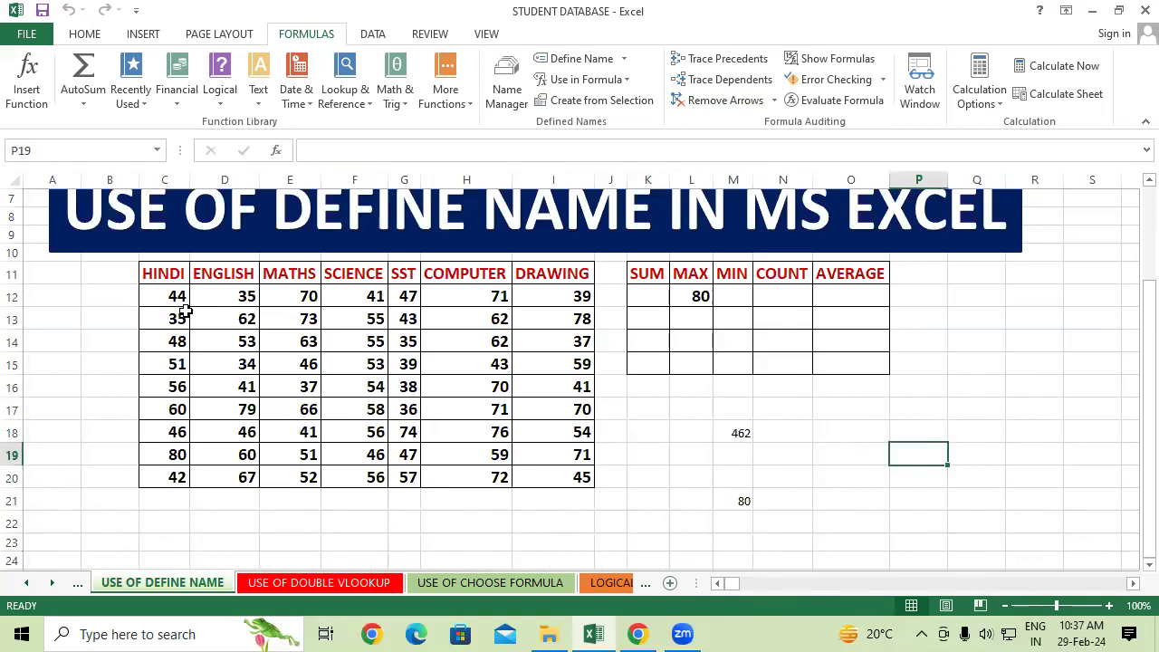
pyautogui.moveTo(171, 272); pyautogui.dragTo(180, 476)
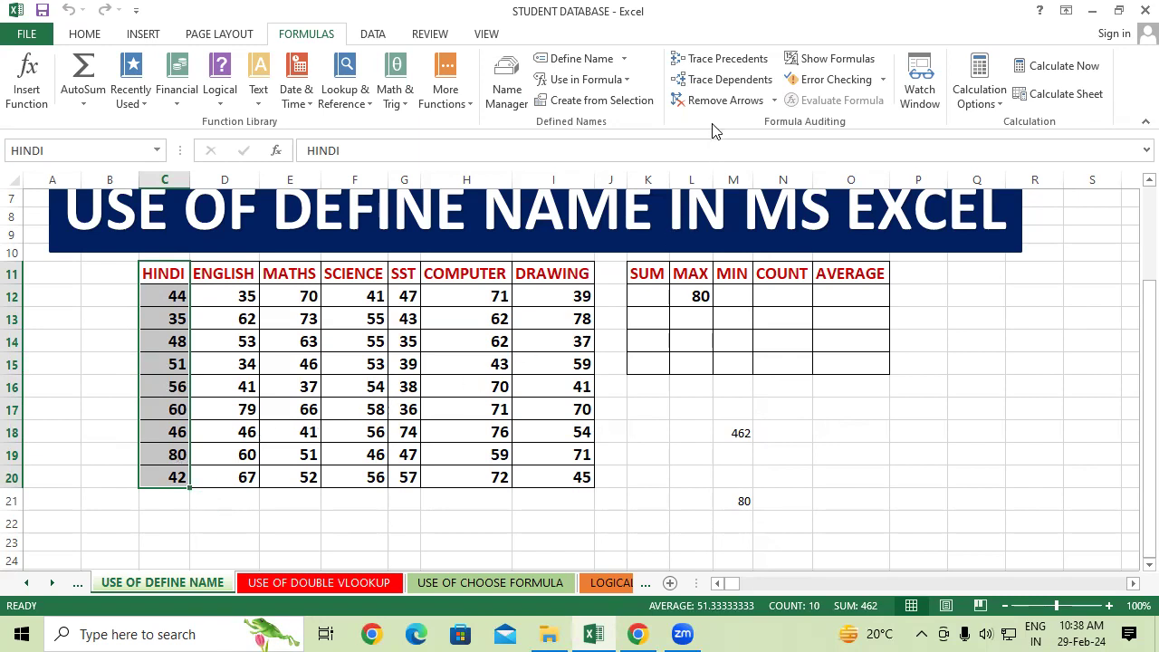
pyautogui.click(724, 80)
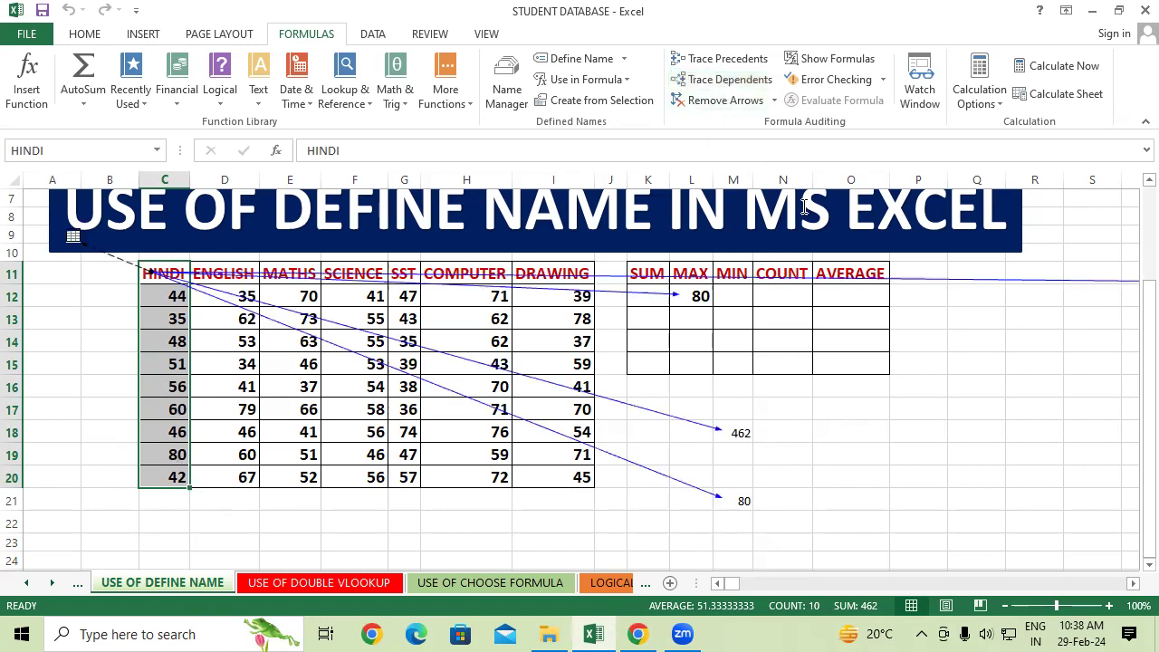
pyautogui.click(919, 439)
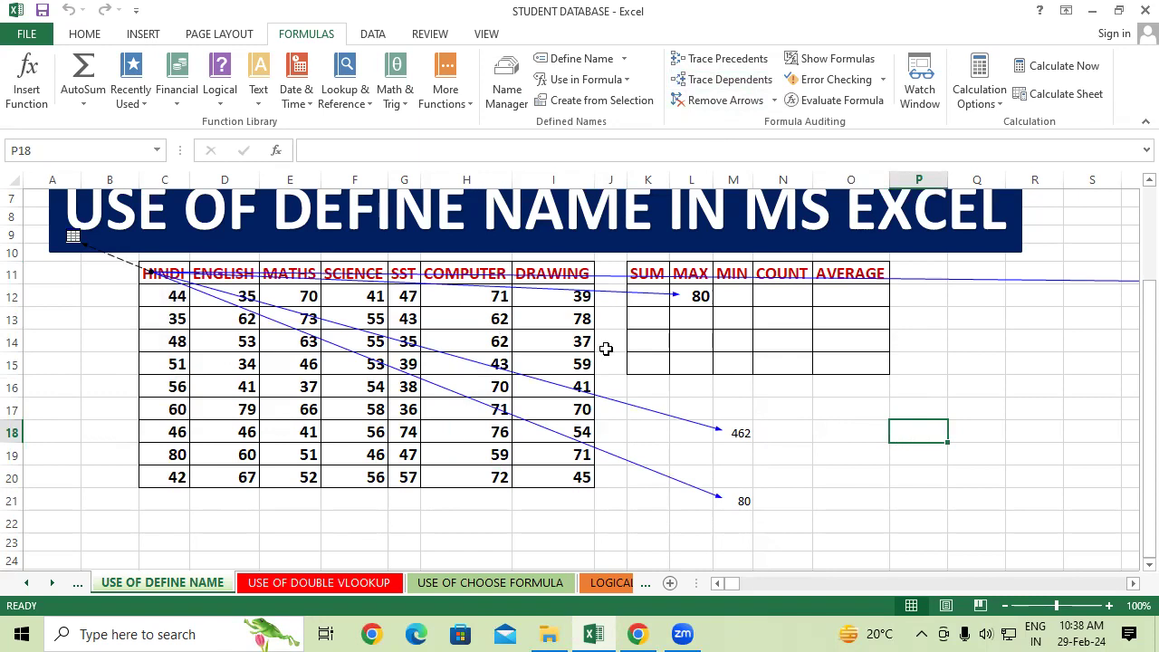
pyautogui.click(729, 99)
# Trace the HINDI column's dependents once more, then remove all arrows
pyautogui.click(810, 479)
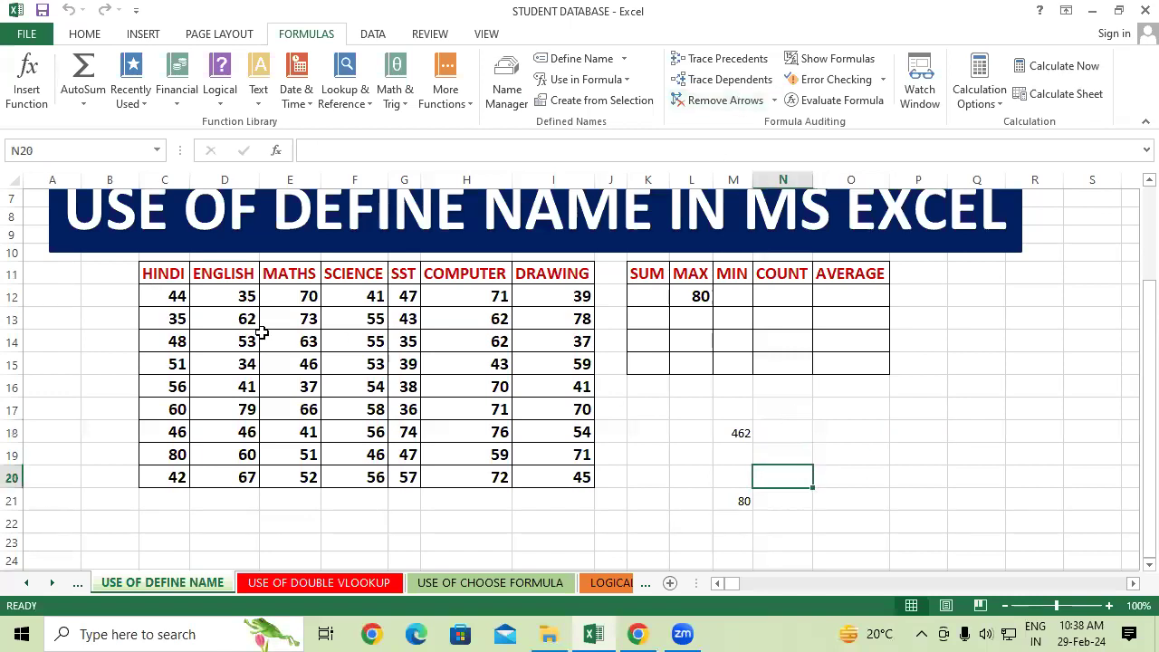
pyautogui.moveTo(177, 277); pyautogui.dragTo(183, 476)
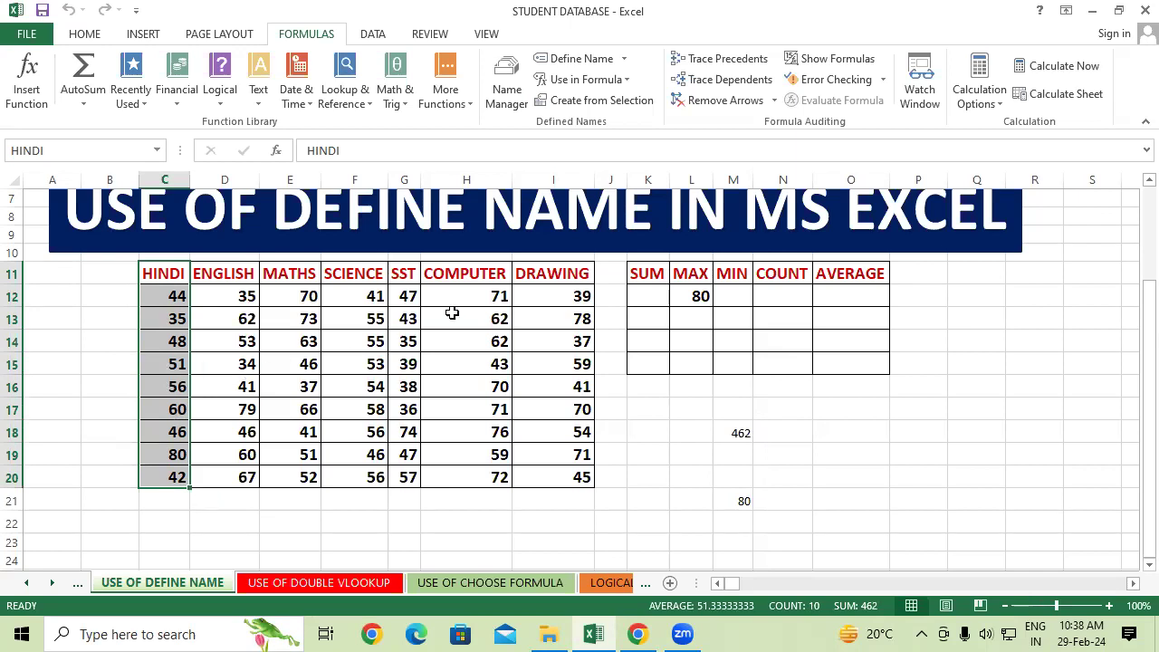
pyautogui.click(731, 81)
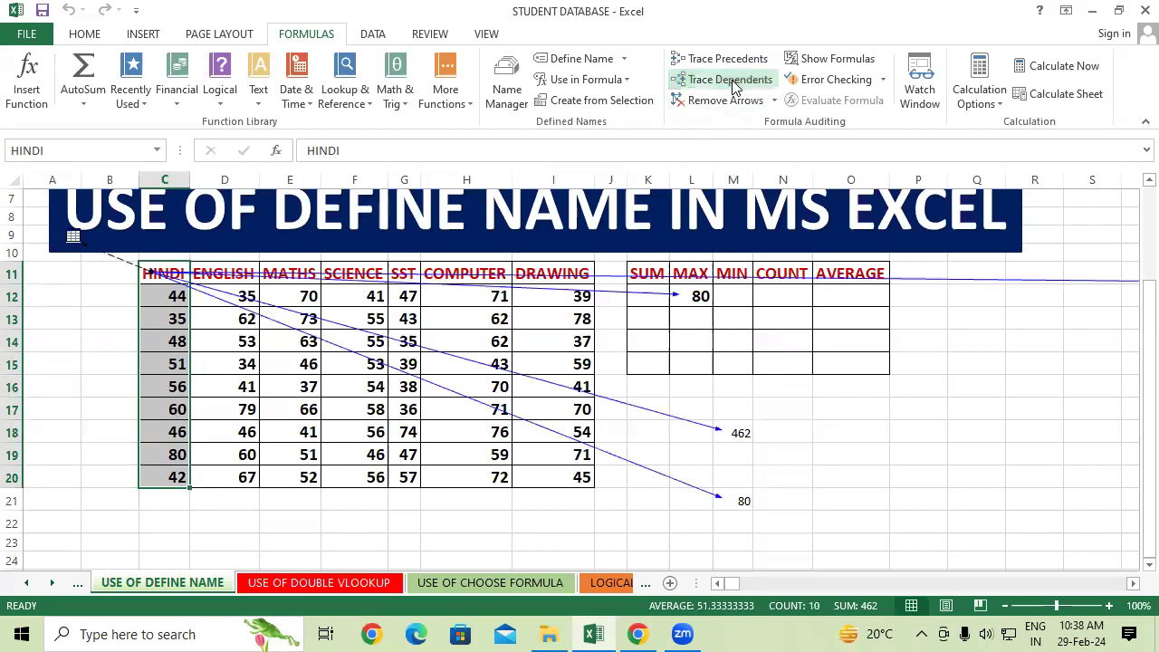
pyautogui.click(919, 453)
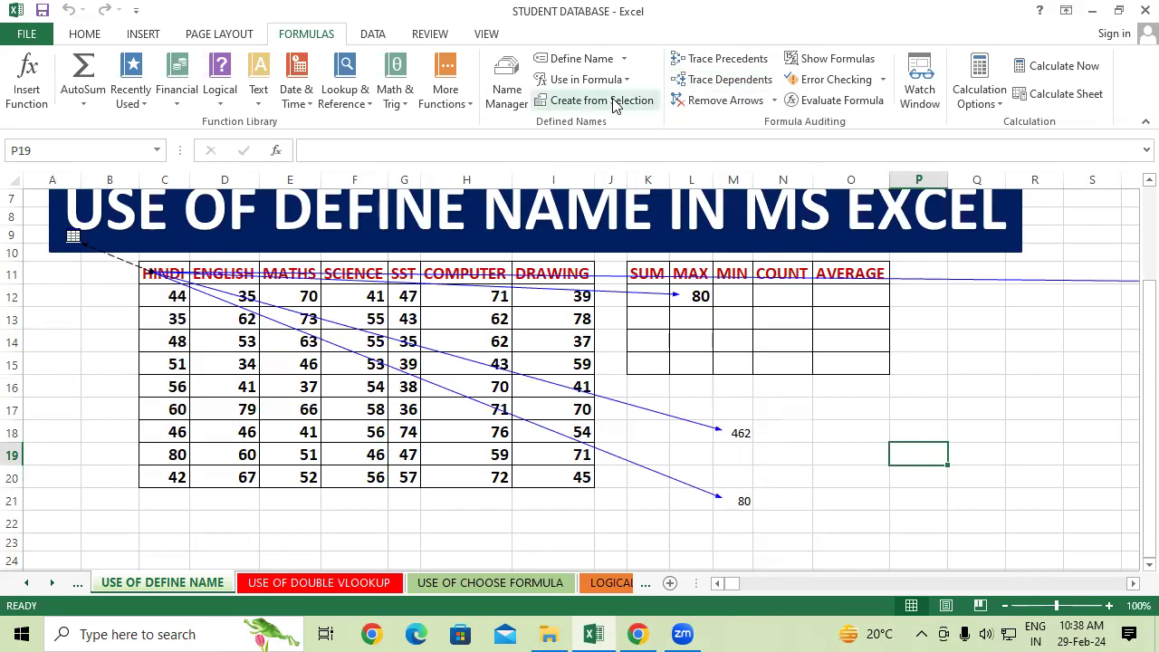
pyautogui.click(735, 100)
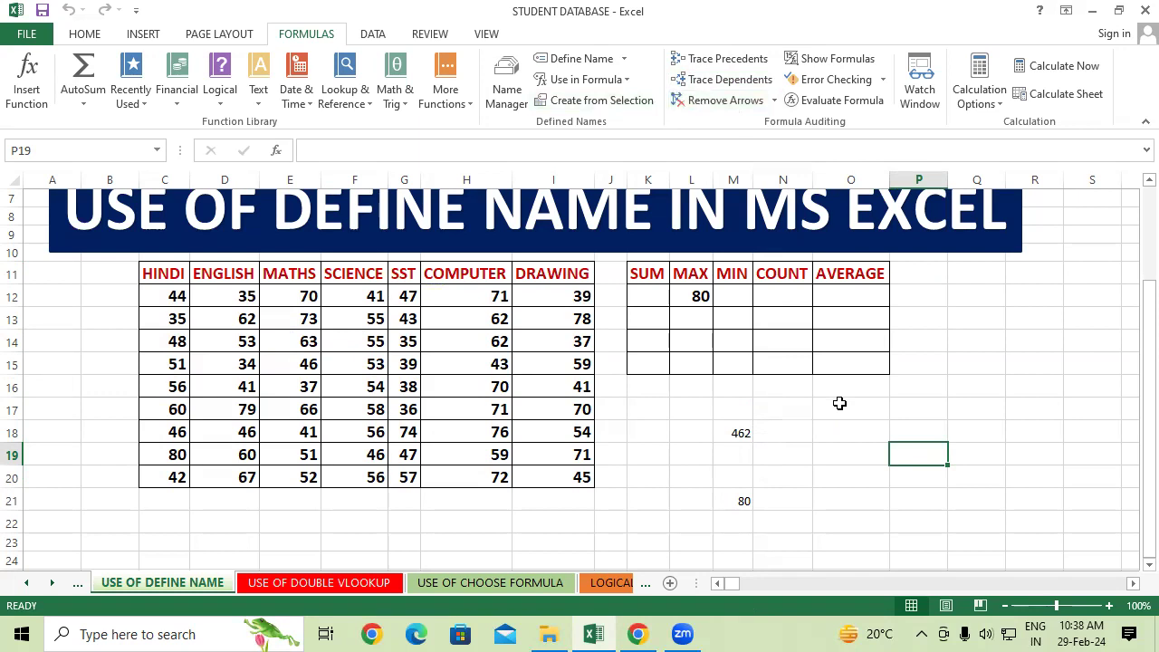
# Clear the old 80 and 462 results from L12:N21
pyautogui.click(875, 402)
pyautogui.moveTo(701, 296); pyautogui.dragTo(756, 489)
pyautogui.press('Delete')
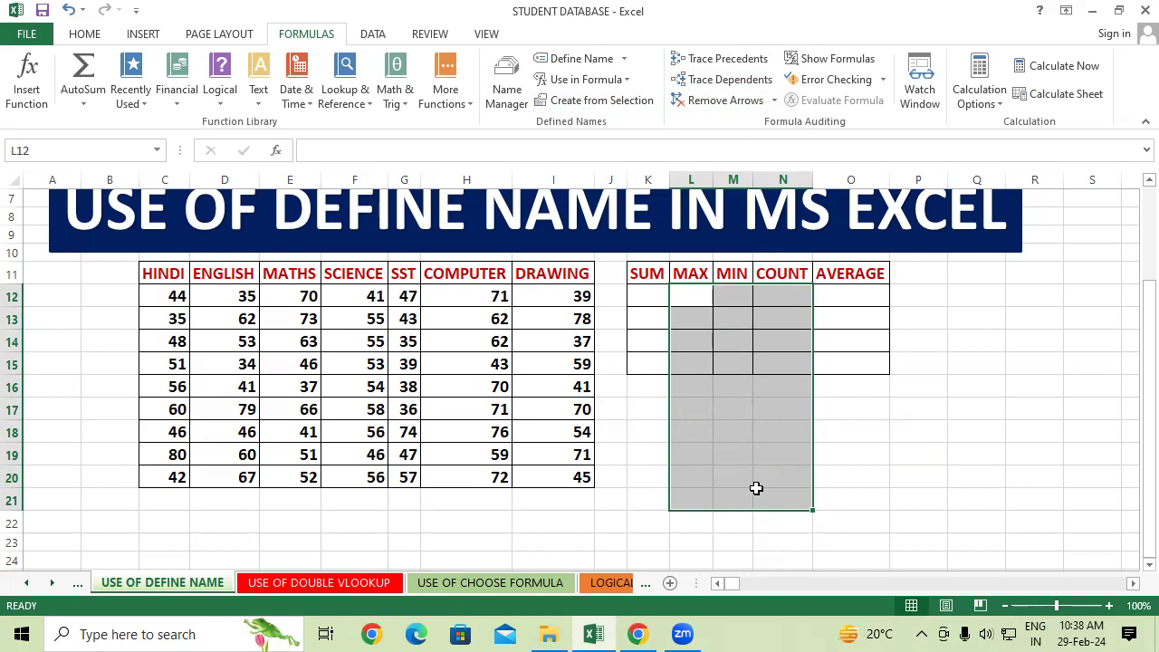
pyautogui.click(850, 461)
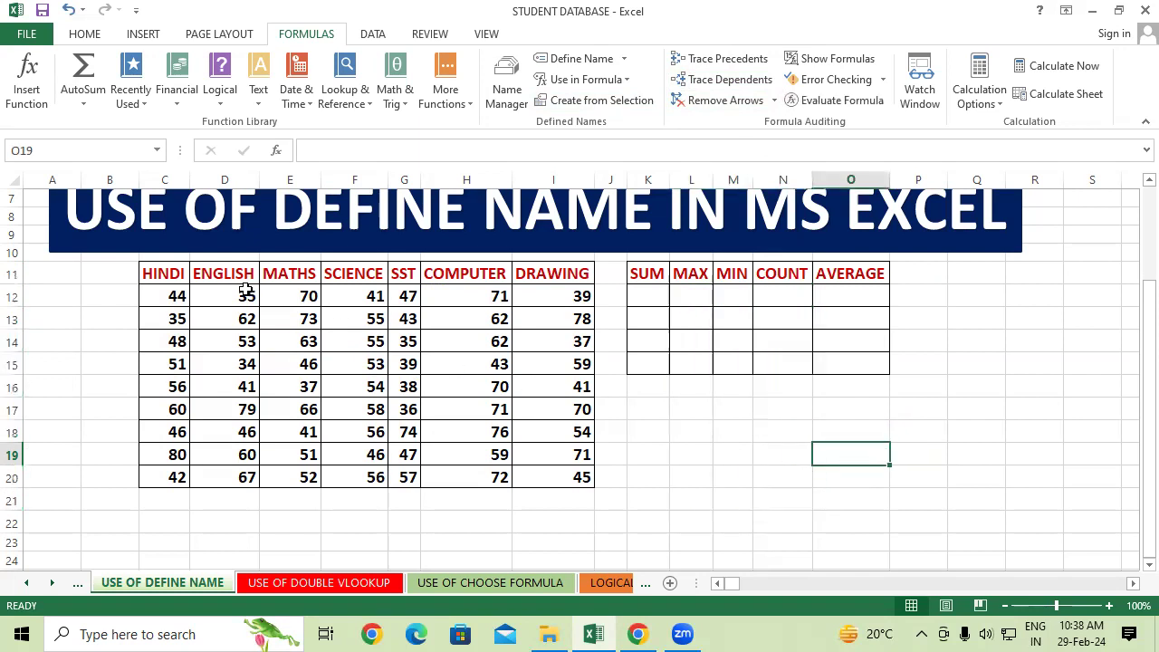
# Delete all seven subject names, COMPUTER through SST, in the Name Manager
pyautogui.click(509, 79)
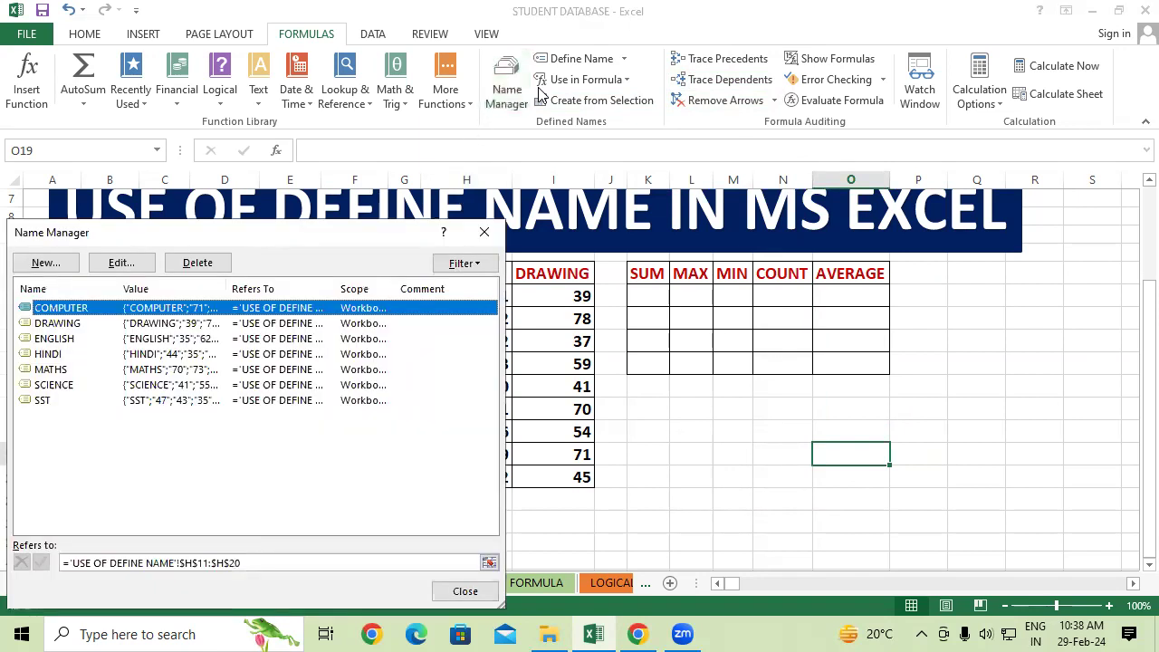
pyautogui.moveTo(421, 233); pyautogui.dragTo(696, 231)
pyautogui.keyDown('shift'); pyautogui.click(332, 320); pyautogui.keyUp('shift')
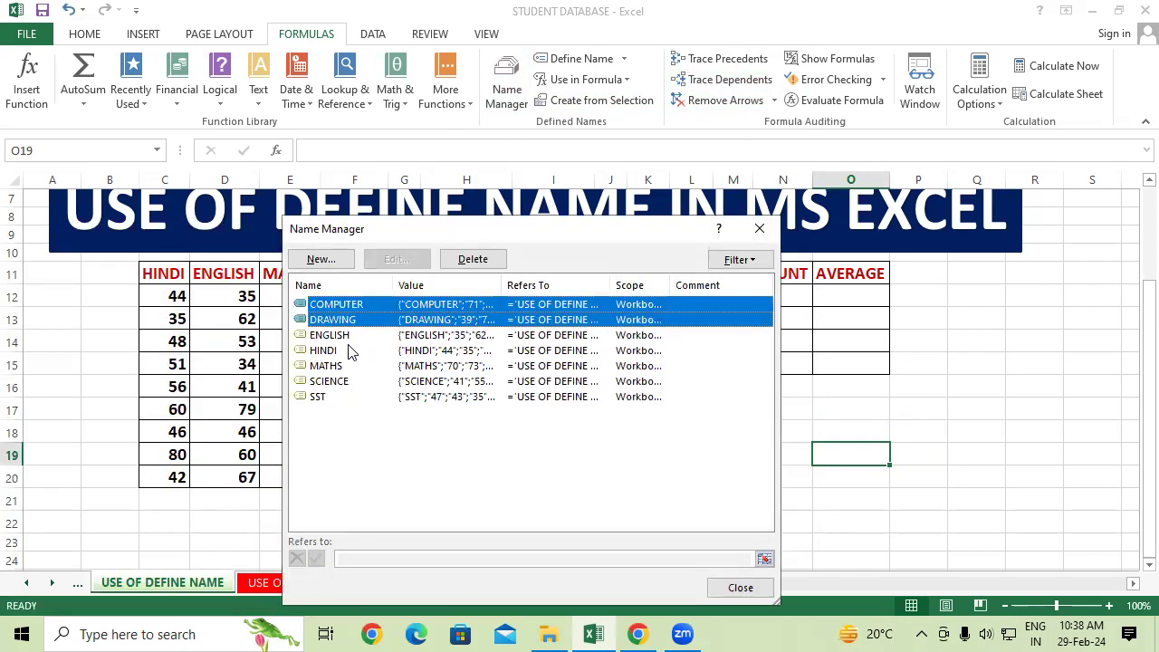
pyautogui.keyDown('shift'); pyautogui.click(335, 335); pyautogui.keyUp('shift')
pyautogui.keyDown('shift'); pyautogui.click(331, 350); pyautogui.keyUp('shift')
pyautogui.keyDown('shift'); pyautogui.click(337, 367); pyautogui.keyUp('shift')
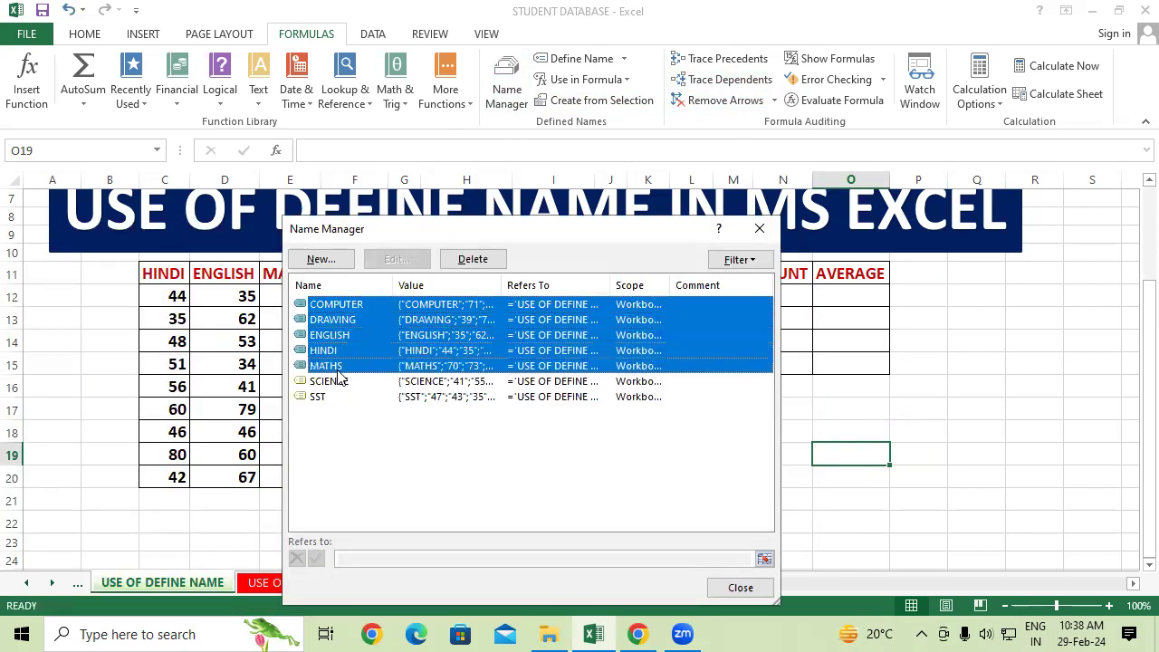
pyautogui.keyDown('shift'); pyautogui.click(342, 384); pyautogui.keyUp('shift')
pyautogui.keyDown('shift'); pyautogui.click(331, 404); pyautogui.keyUp('shift')
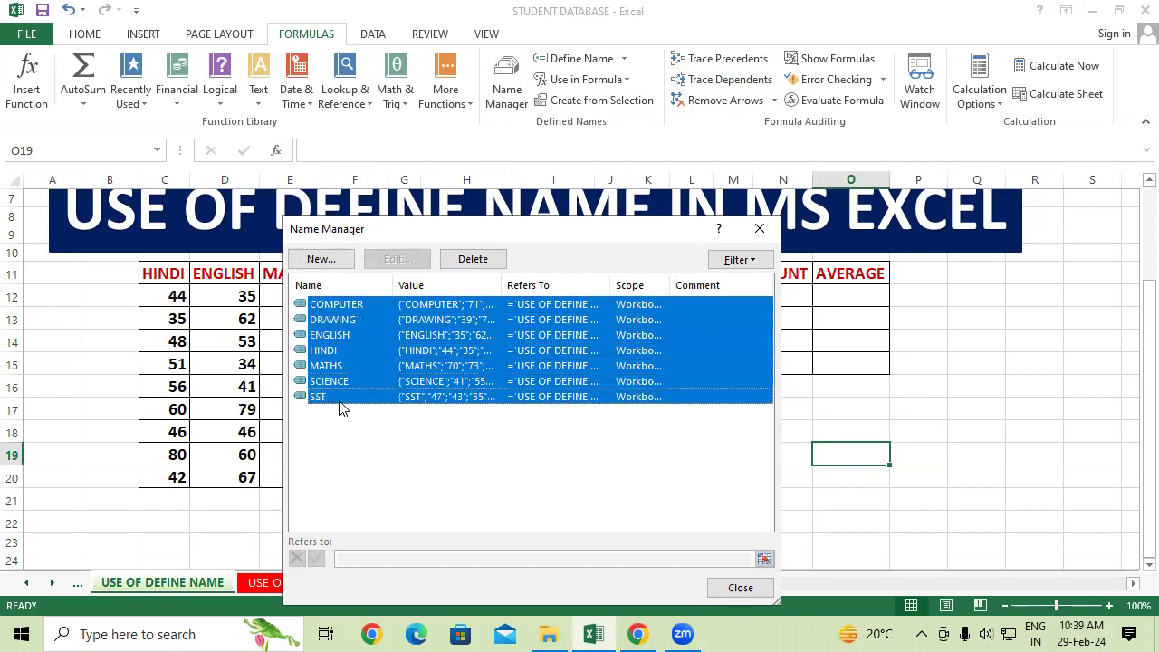
pyautogui.click(464, 262)
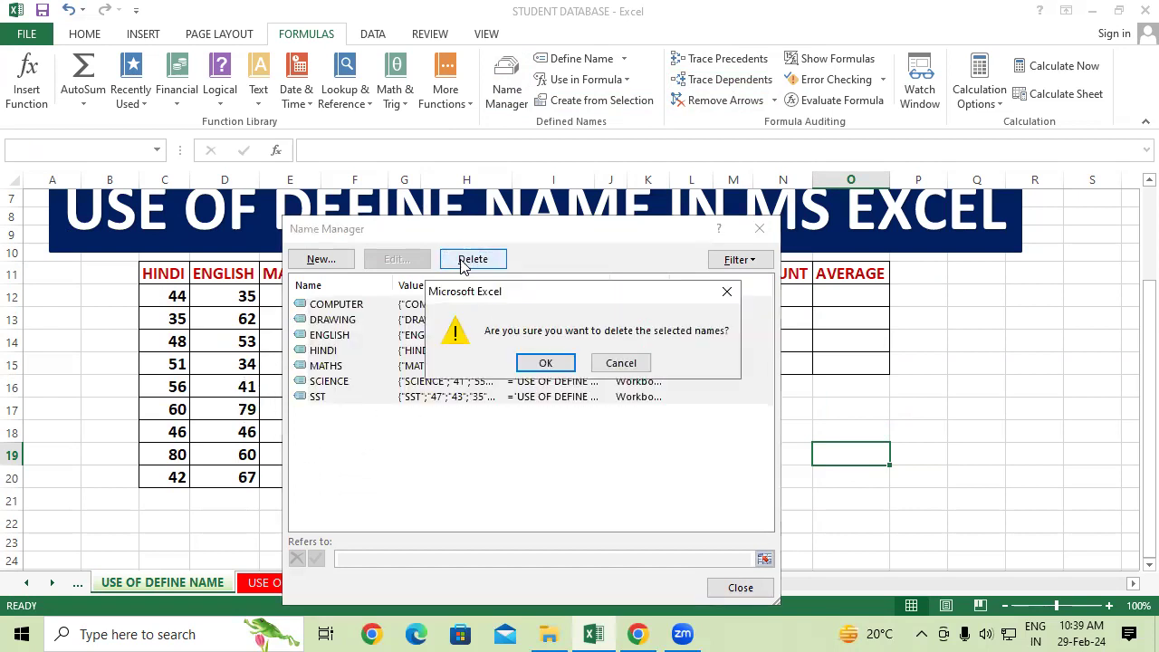
pyautogui.click(534, 363)
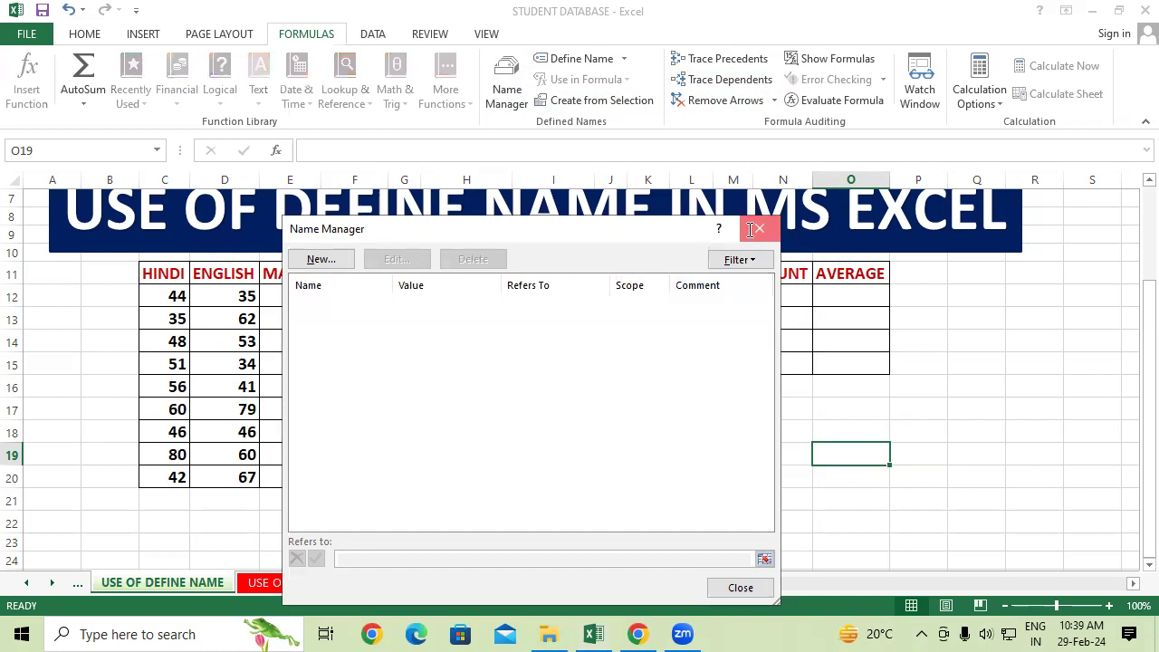
pyautogui.click(751, 229)
pyautogui.click(649, 328)
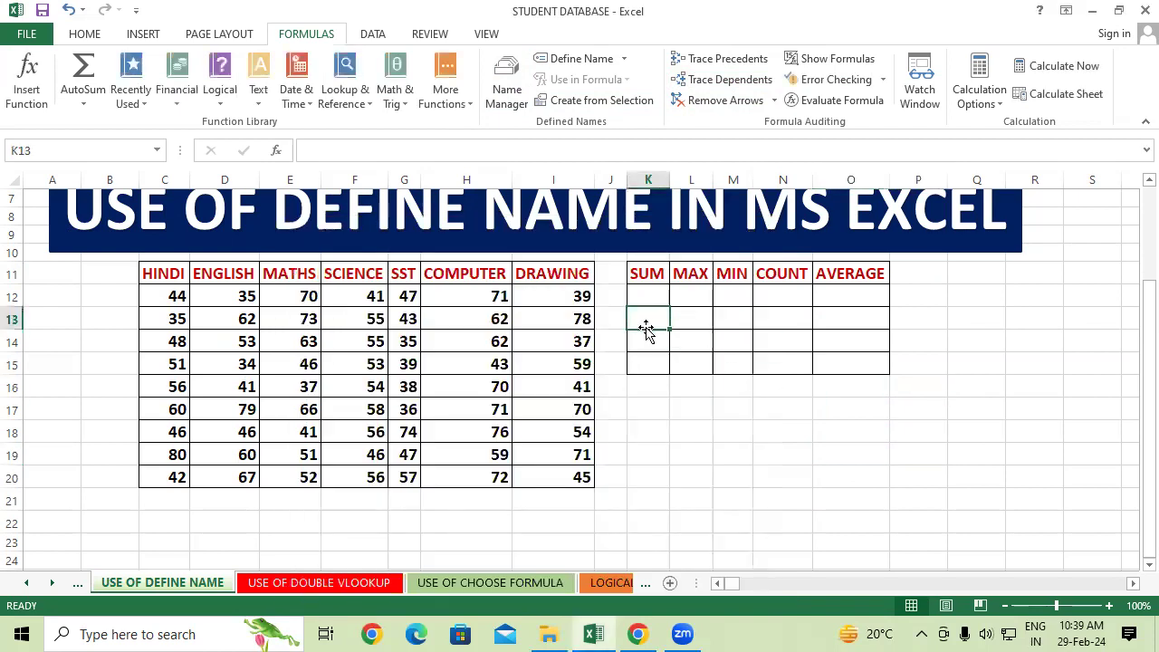
# Try =SUM(HINDI) in K13, then clear the #NAME? error it returns
pyautogui.write('=SUM')
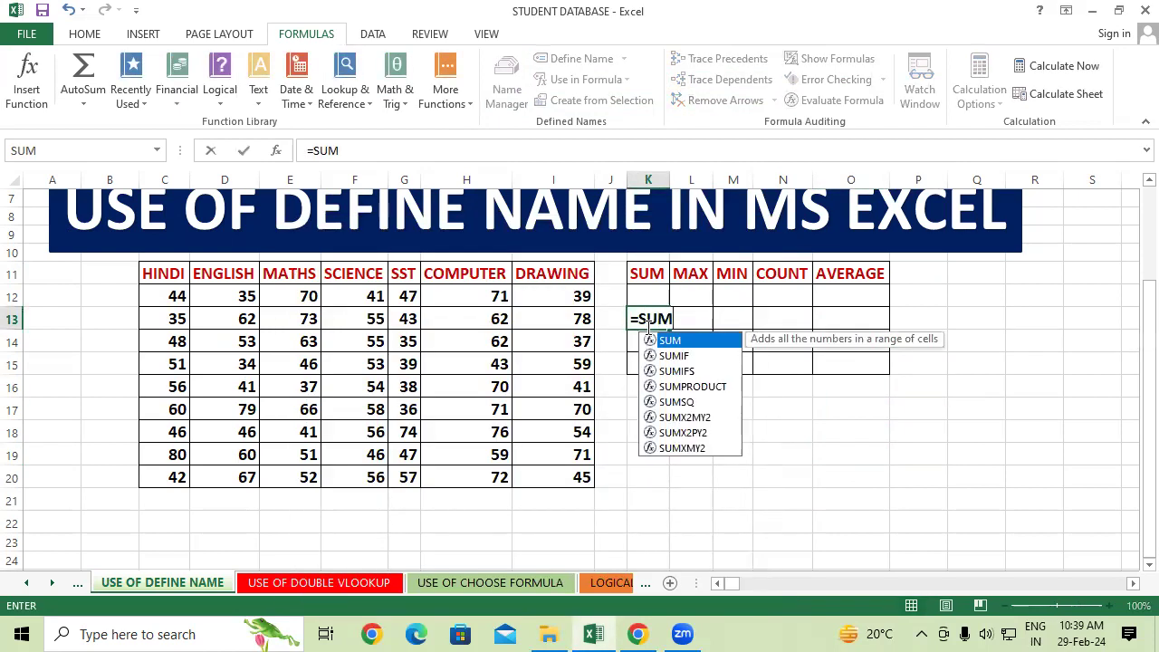
pyautogui.write('(HINDI')
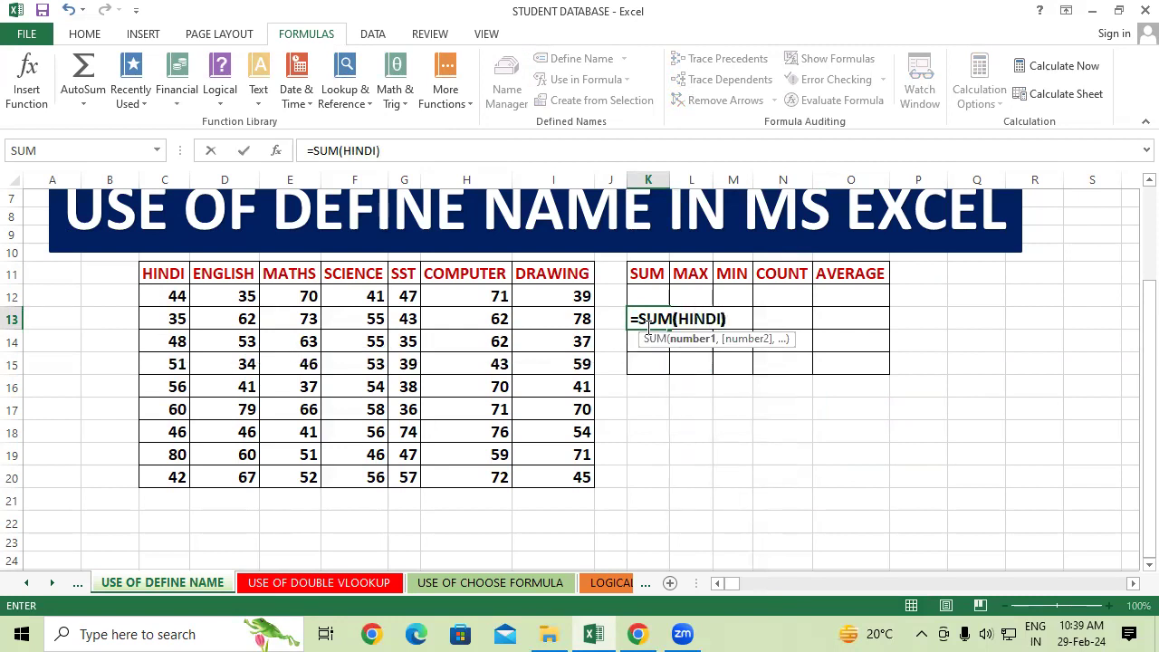
pyautogui.press('Return')
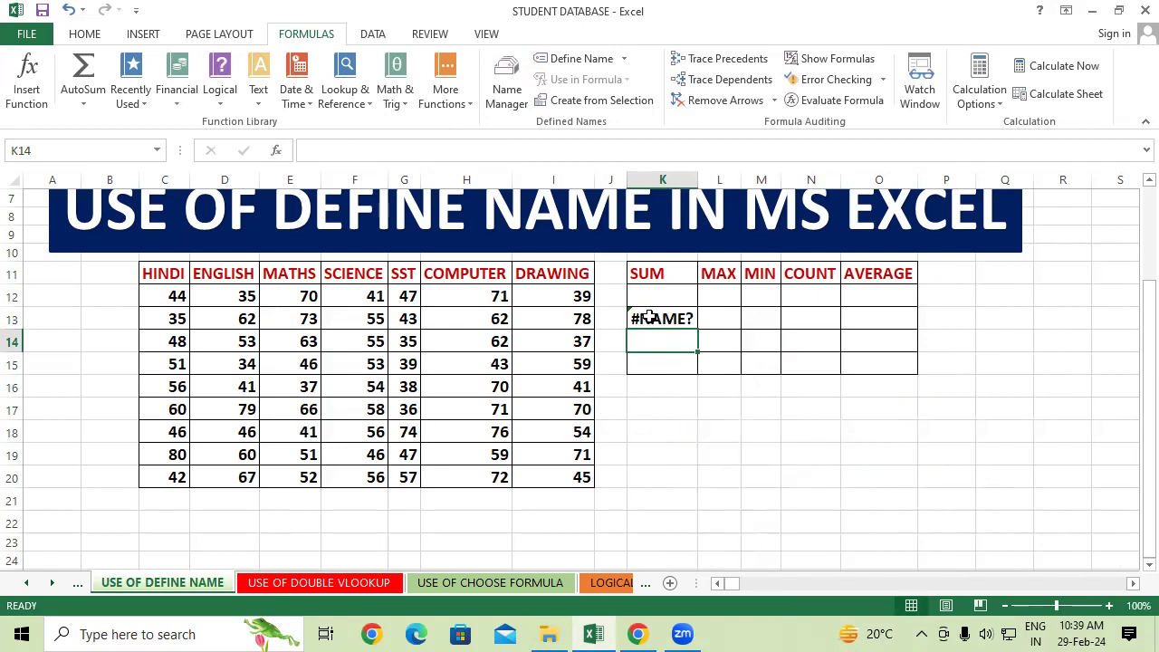
pyautogui.moveTo(650, 297); pyautogui.dragTo(653, 344)
pyautogui.press('Delete')
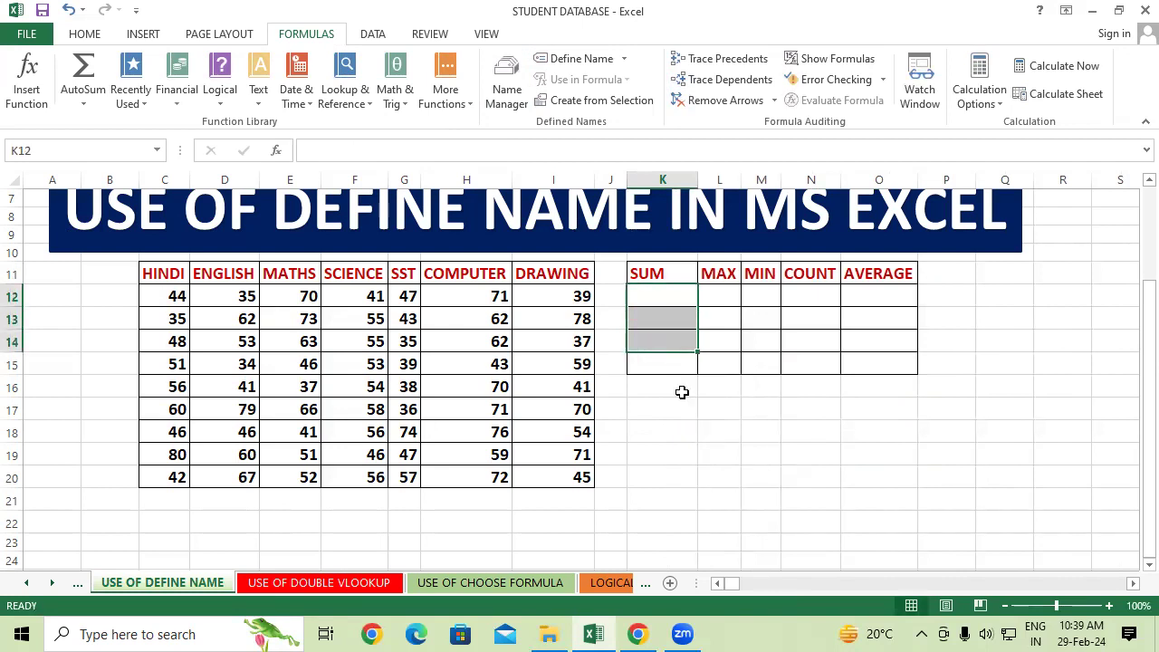
# Select the marks table C11:I20 and create names from its top-row headings
pyautogui.click(706, 422)
pyautogui.scroll(1, 705, 422)
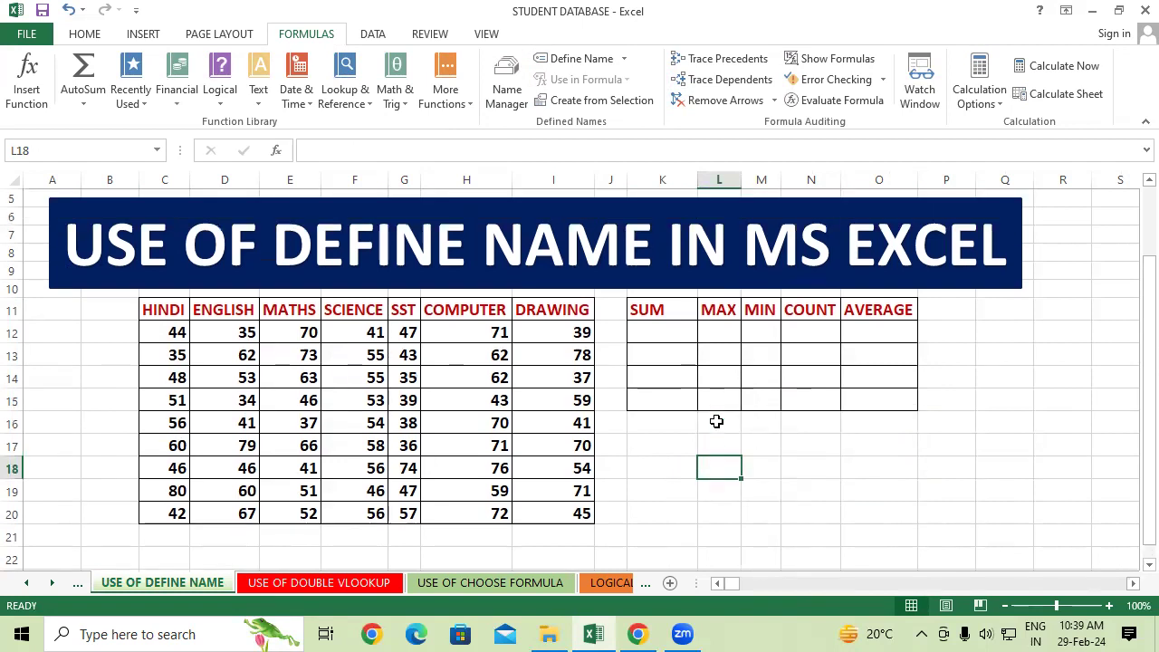
pyautogui.click(164, 310)
pyautogui.moveTo(164, 310); pyautogui.dragTo(173, 513)
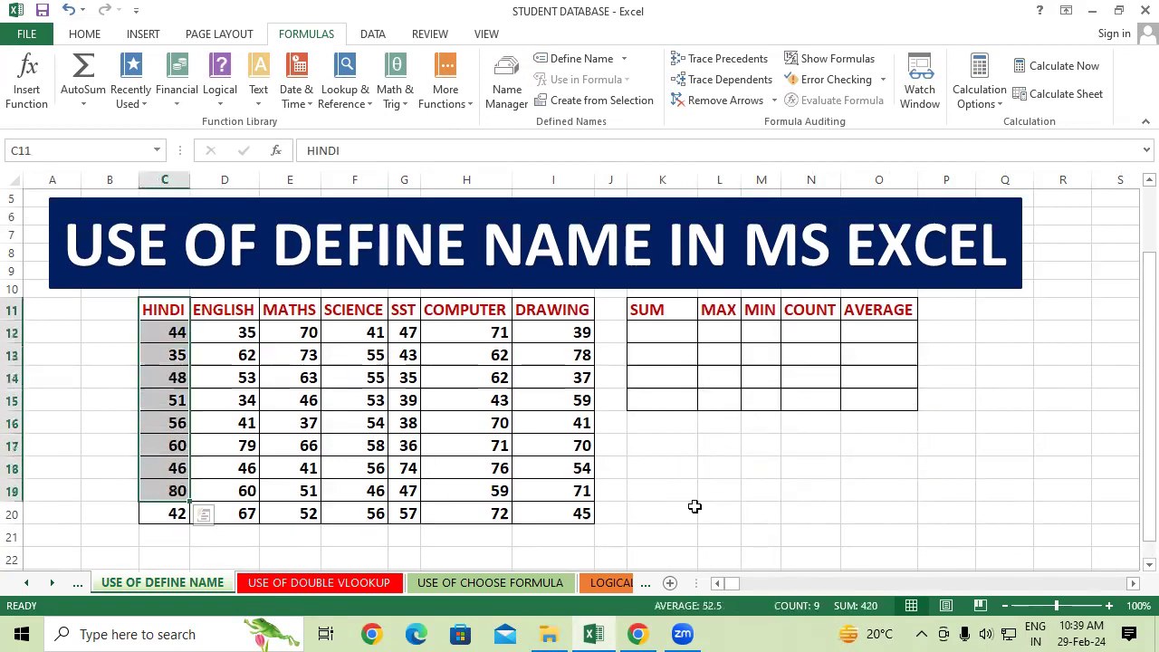
pyautogui.click(850, 503)
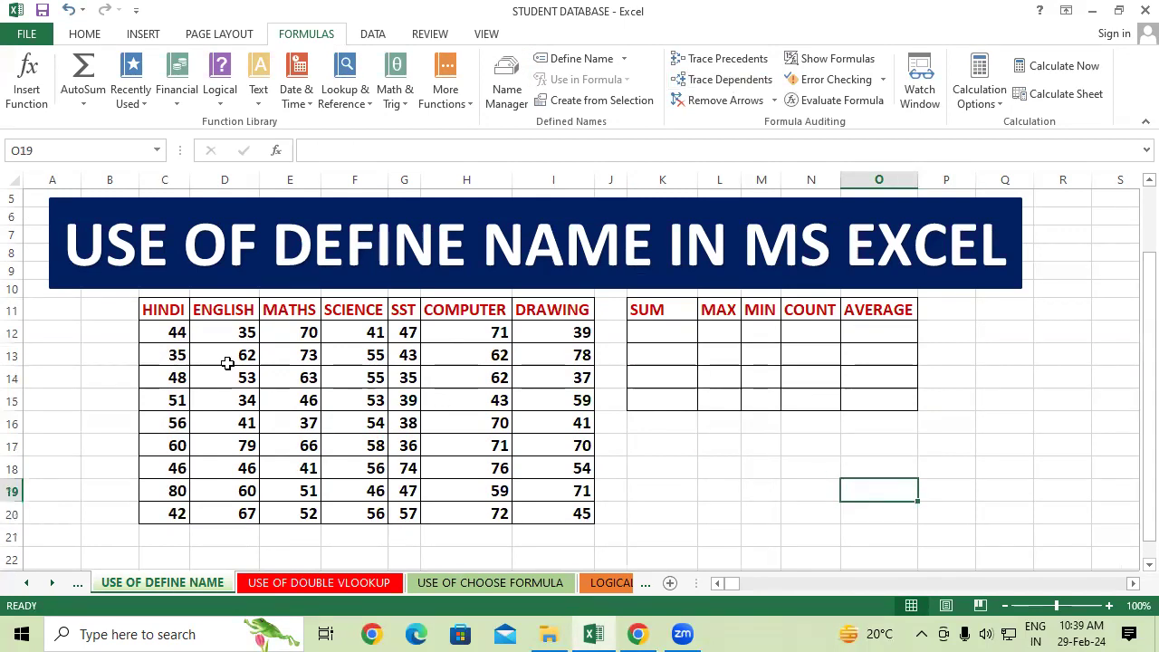
pyautogui.click(163, 310)
pyautogui.moveTo(185, 321); pyautogui.dragTo(547, 507)
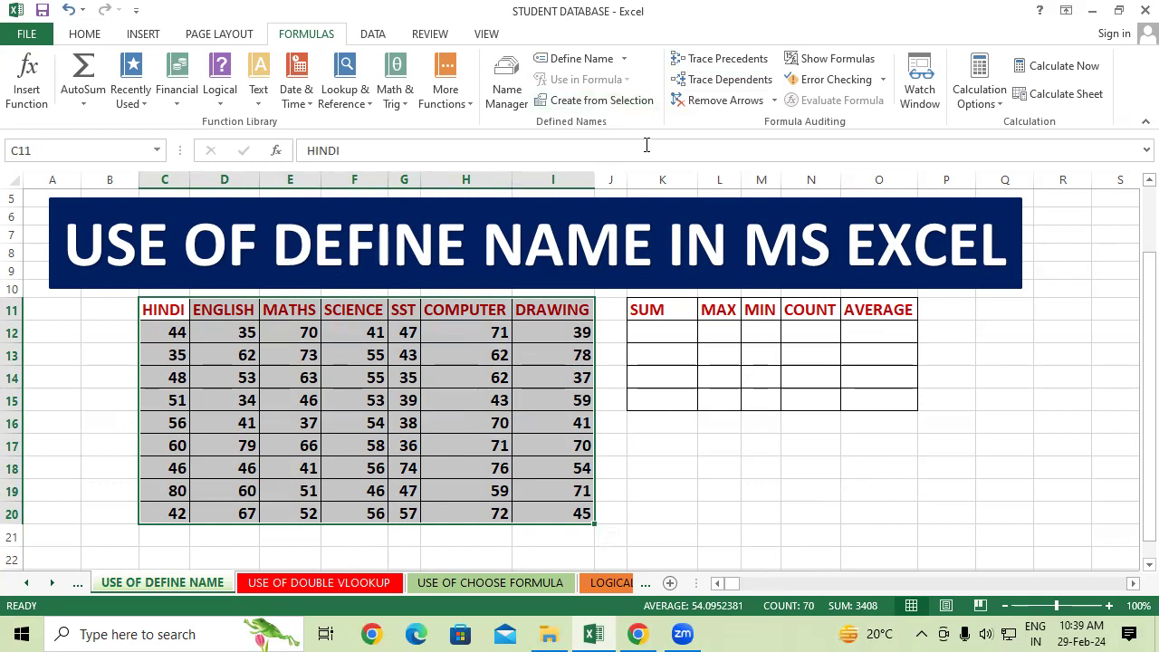
pyautogui.click(620, 102)
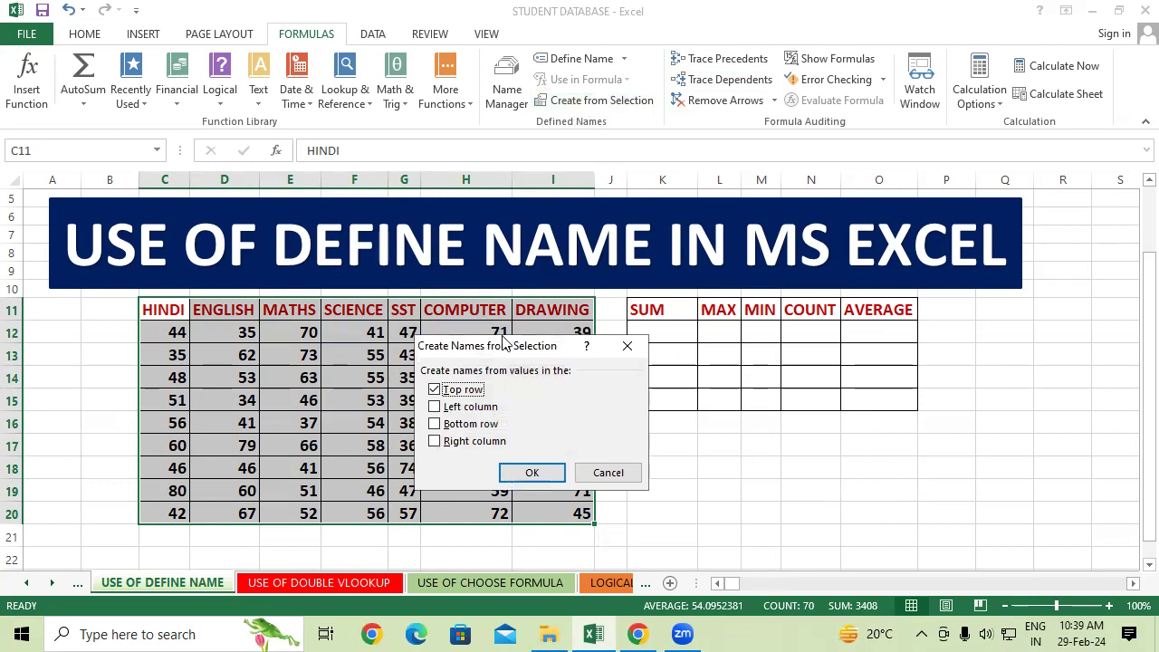
pyautogui.moveTo(504, 343); pyautogui.dragTo(717, 149)
pyautogui.click(739, 275)
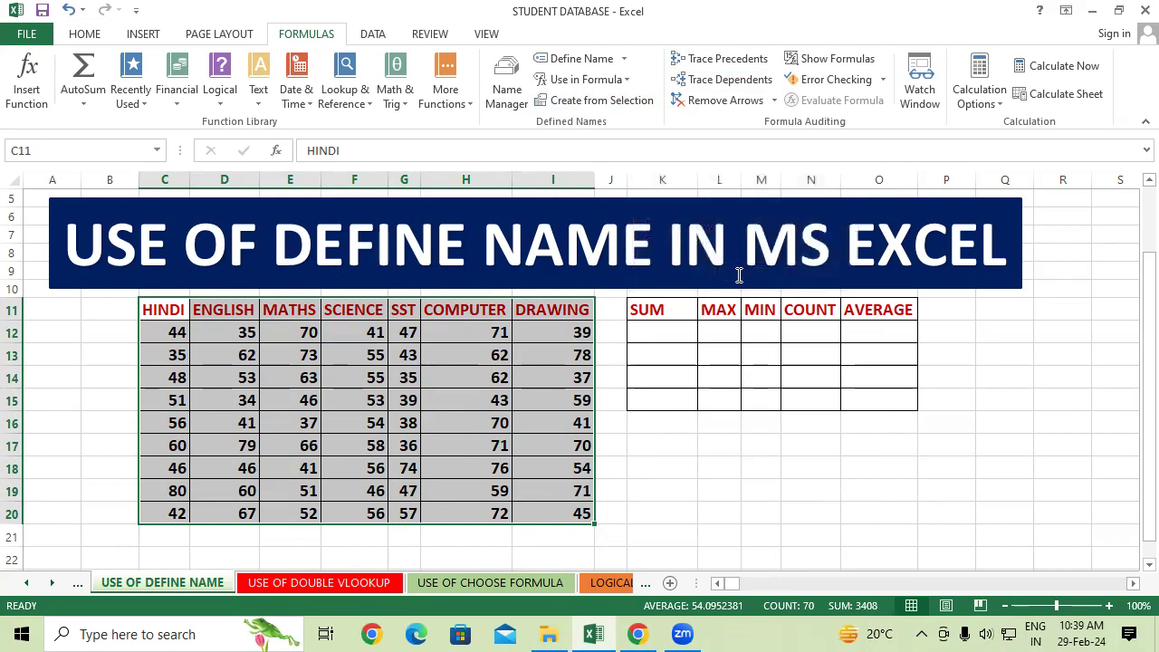
pyautogui.click(737, 499)
pyautogui.click(660, 336)
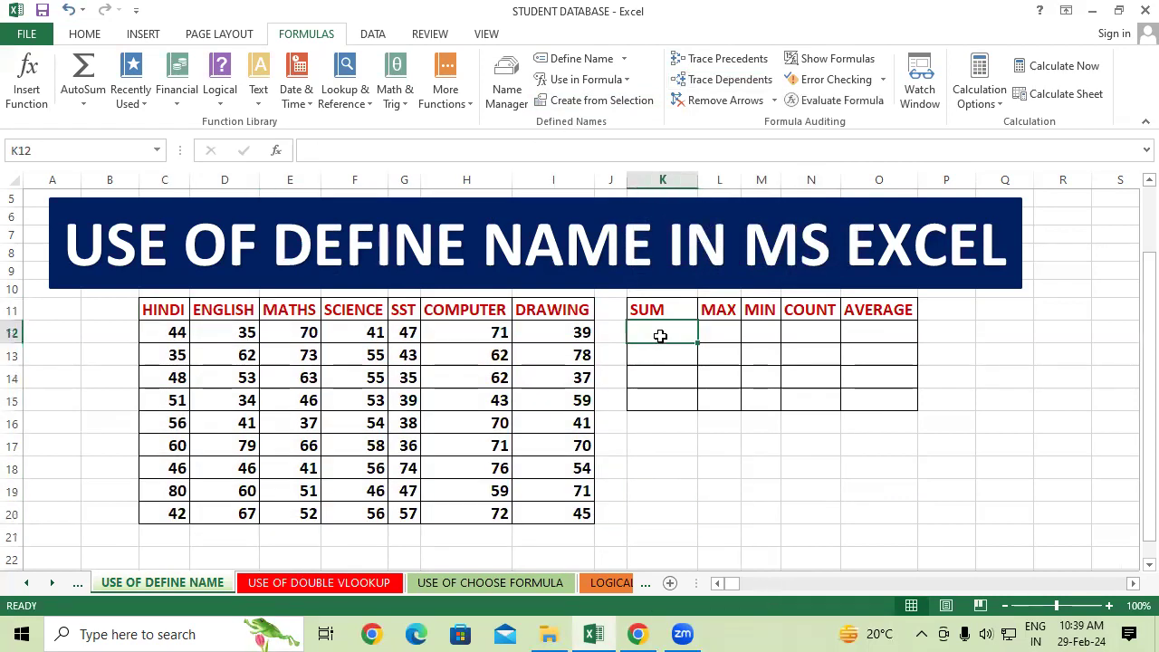
# Enter =SUM(HINDI) in K12 (462) and =SUM(DRAWING) in N17 (494)
pyautogui.write('=SUM')
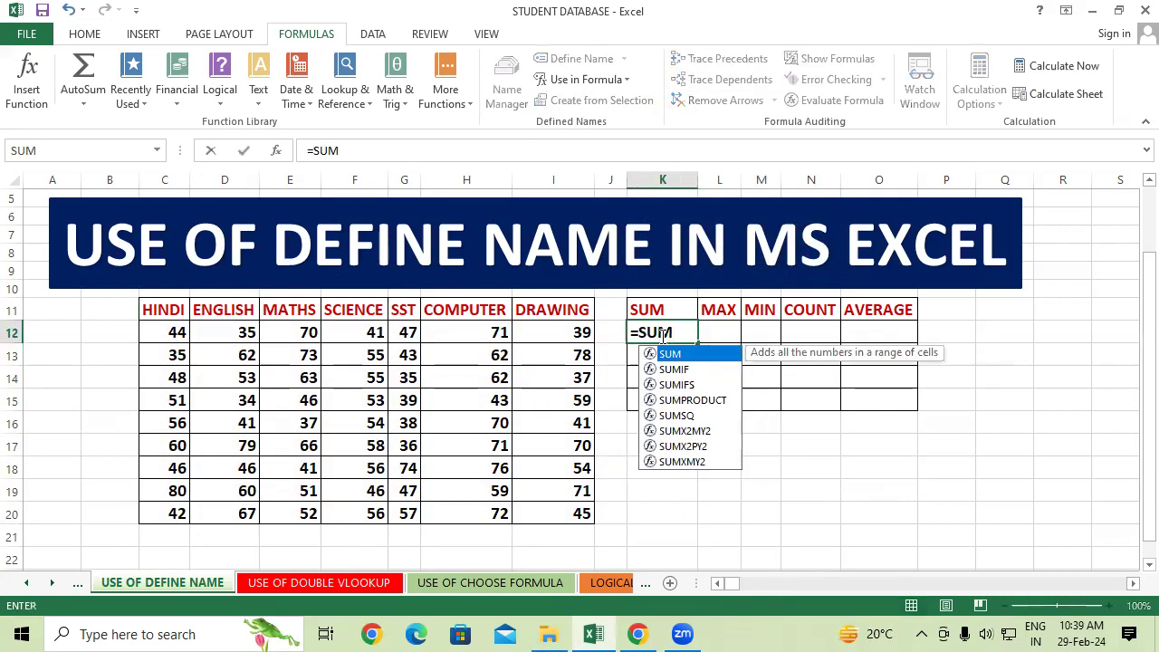
pyautogui.write('(HINDI)')
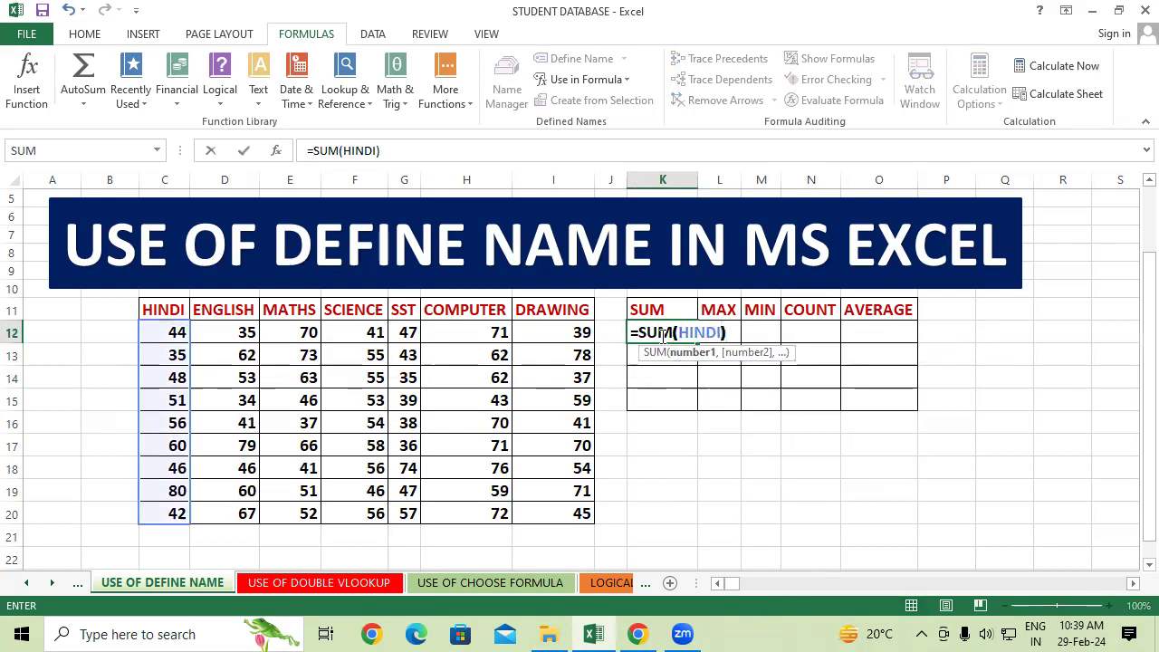
pyautogui.press('Return')
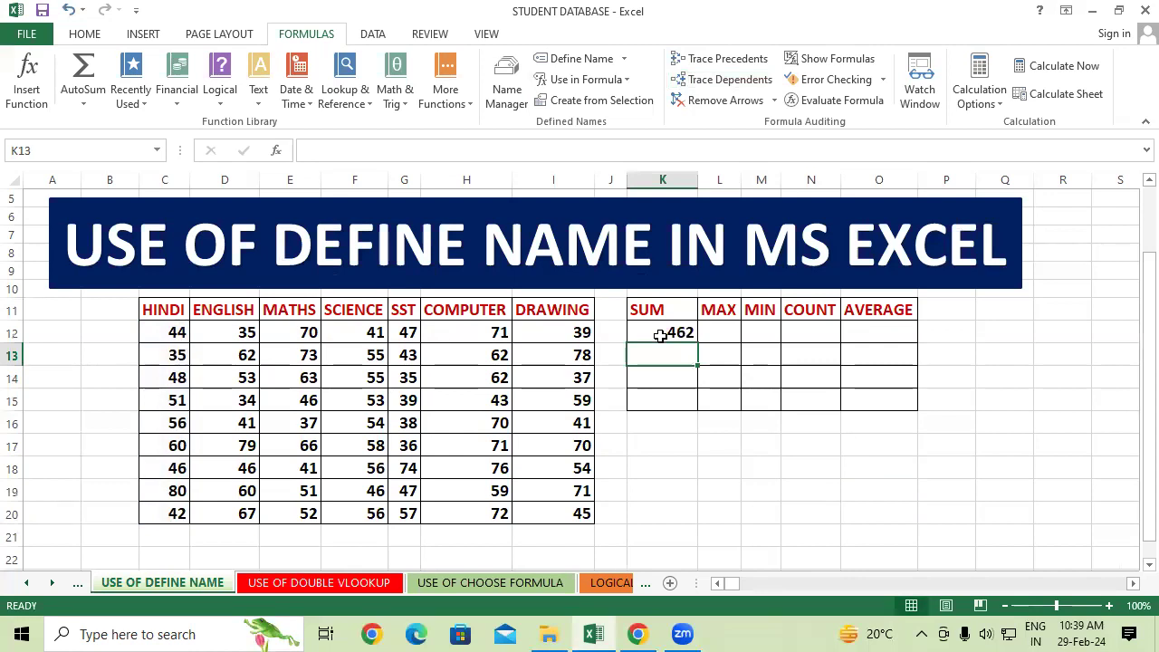
pyautogui.click(808, 457)
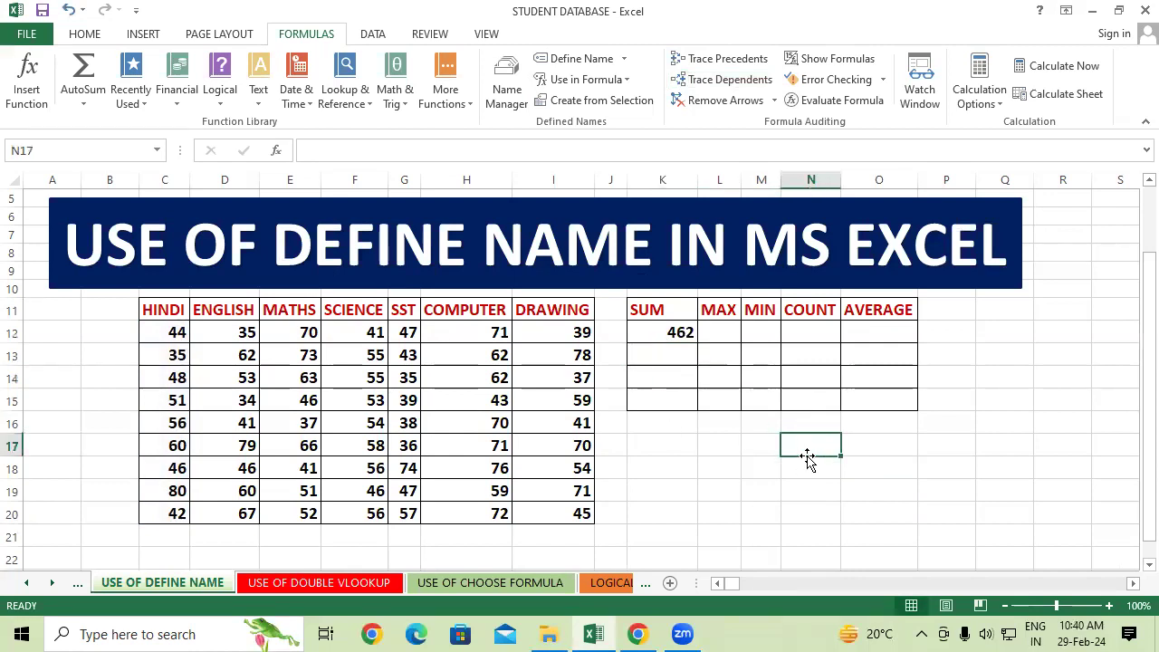
pyautogui.write('=SUM(DRAWI')
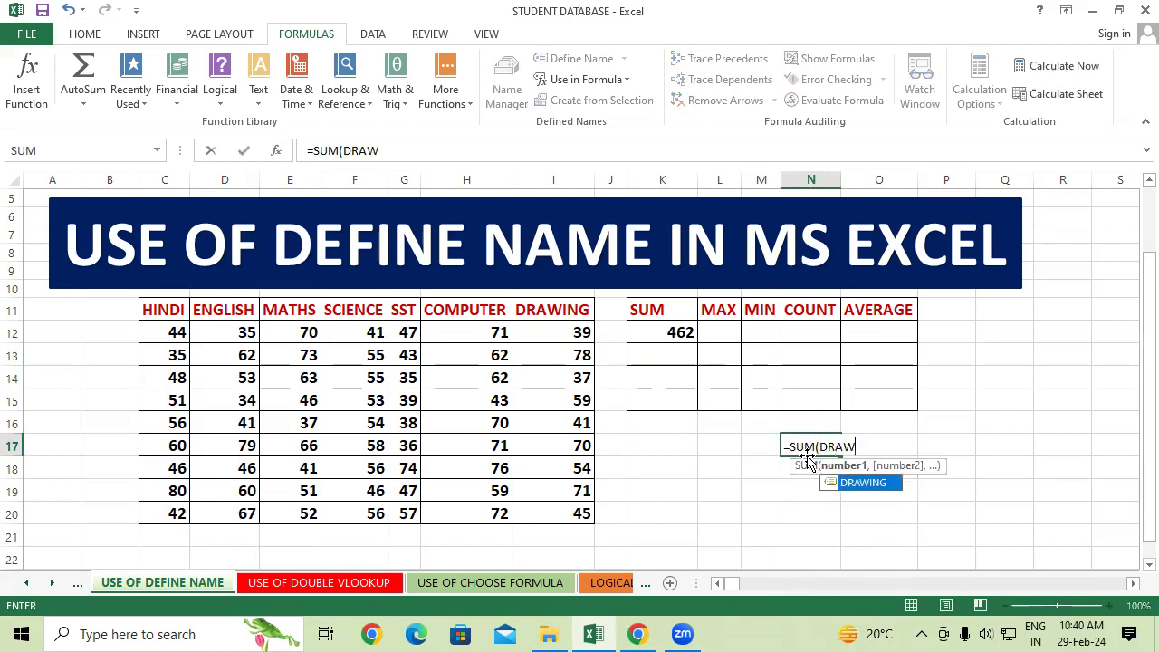
pyautogui.write('NG)')
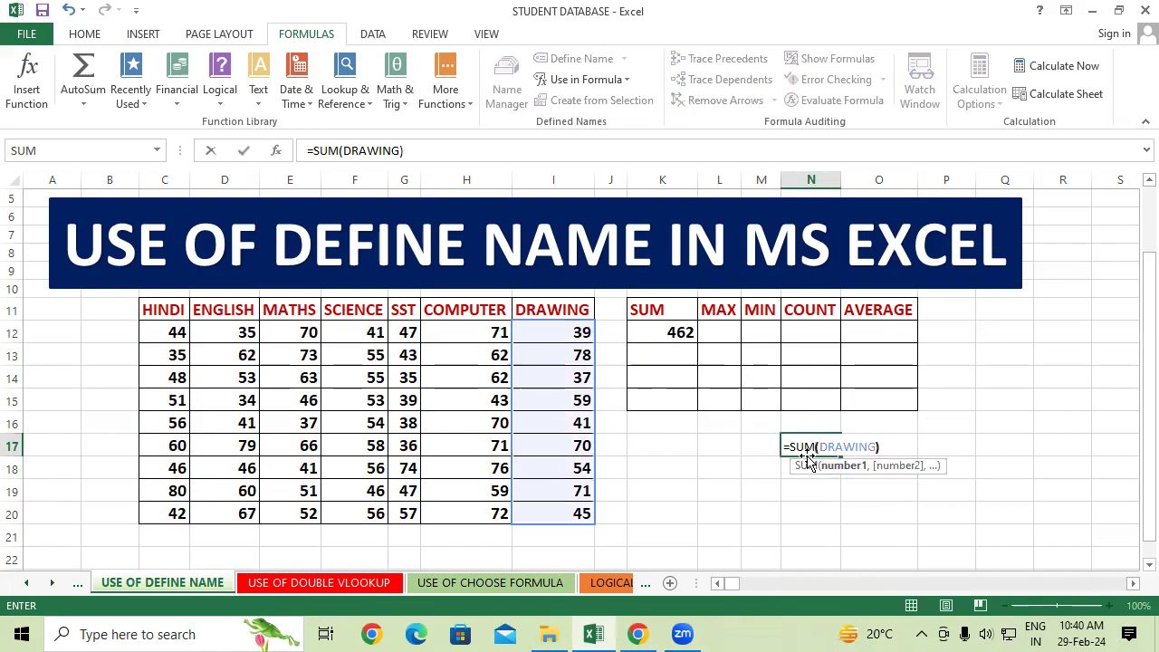
pyautogui.press('Return')
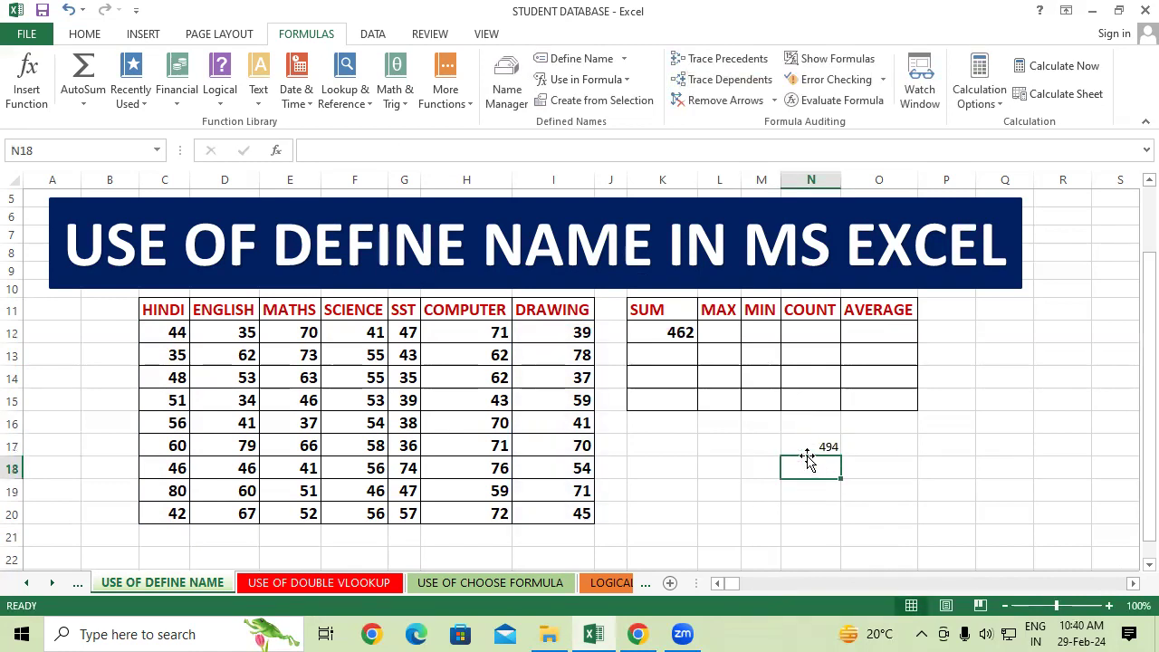
# Enter =AVERAGE(MATHS) in O13, returning 55.44444444
pyautogui.click(868, 348)
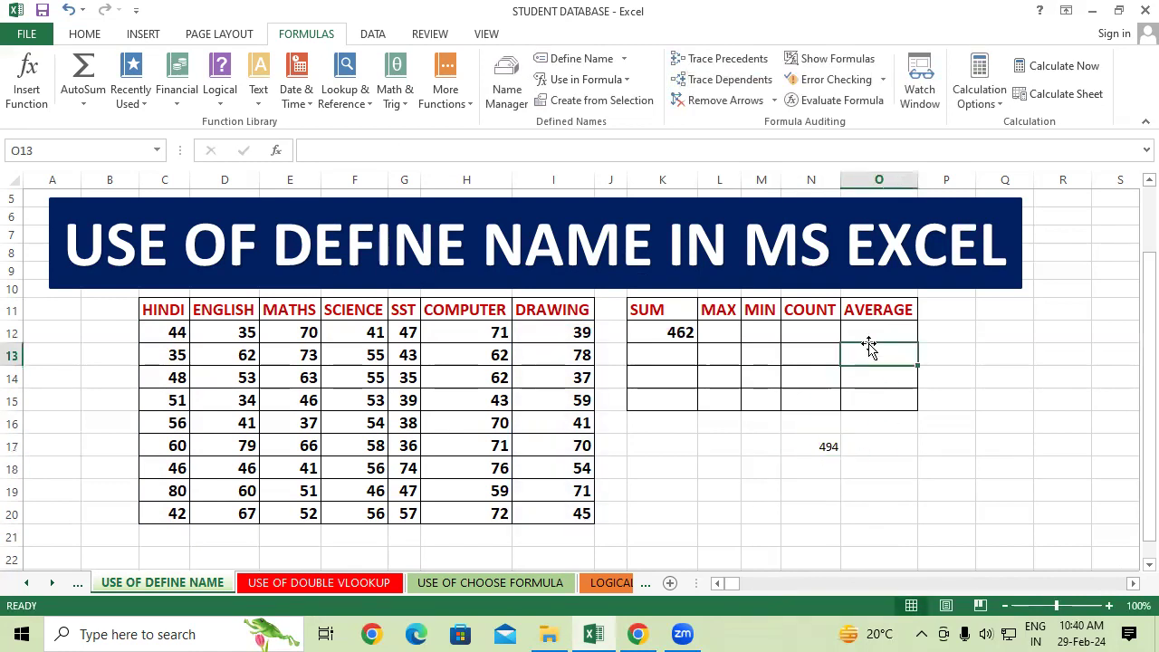
pyautogui.write('=A')
pyautogui.write('VERA')
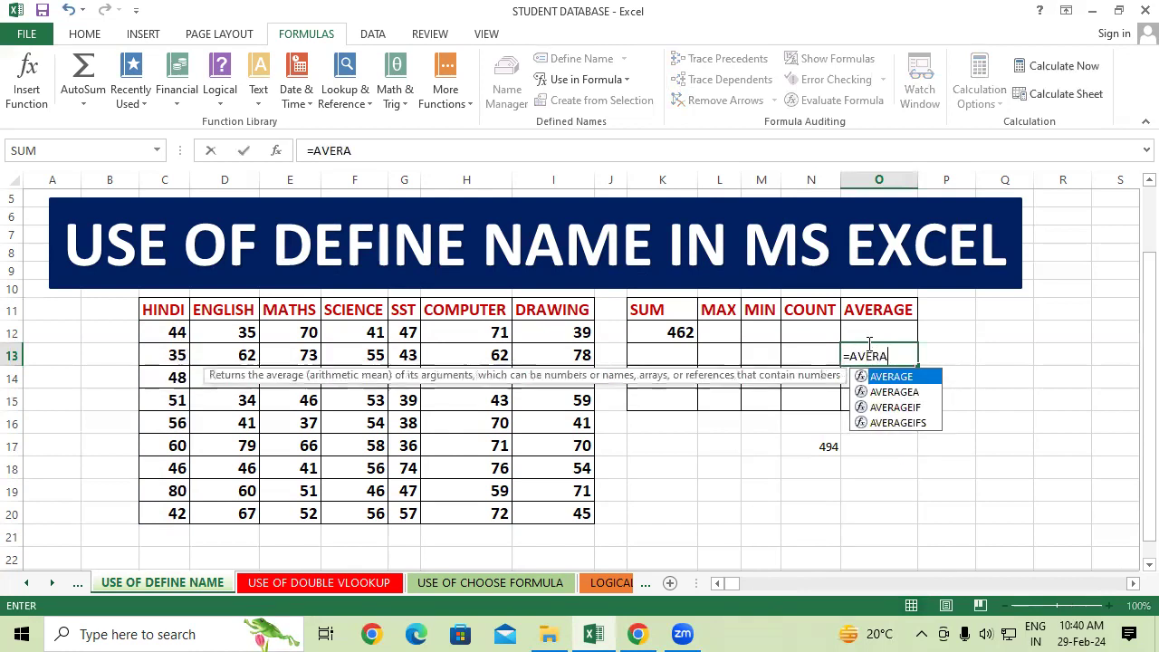
pyautogui.write('GE(')
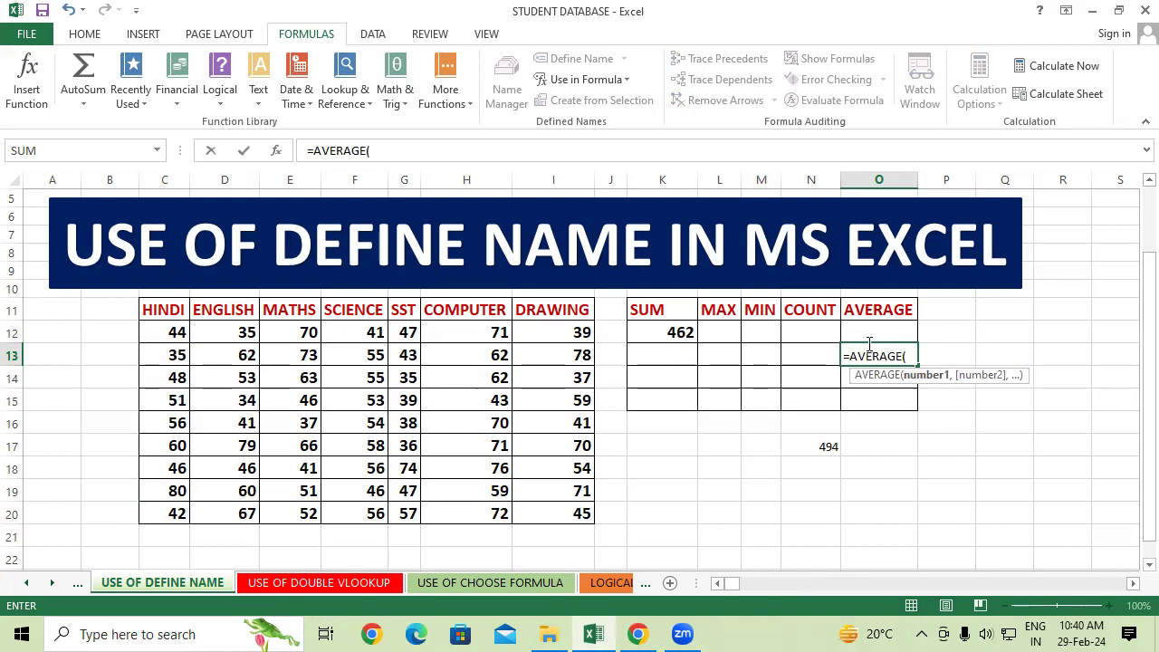
pyautogui.write('MAT')
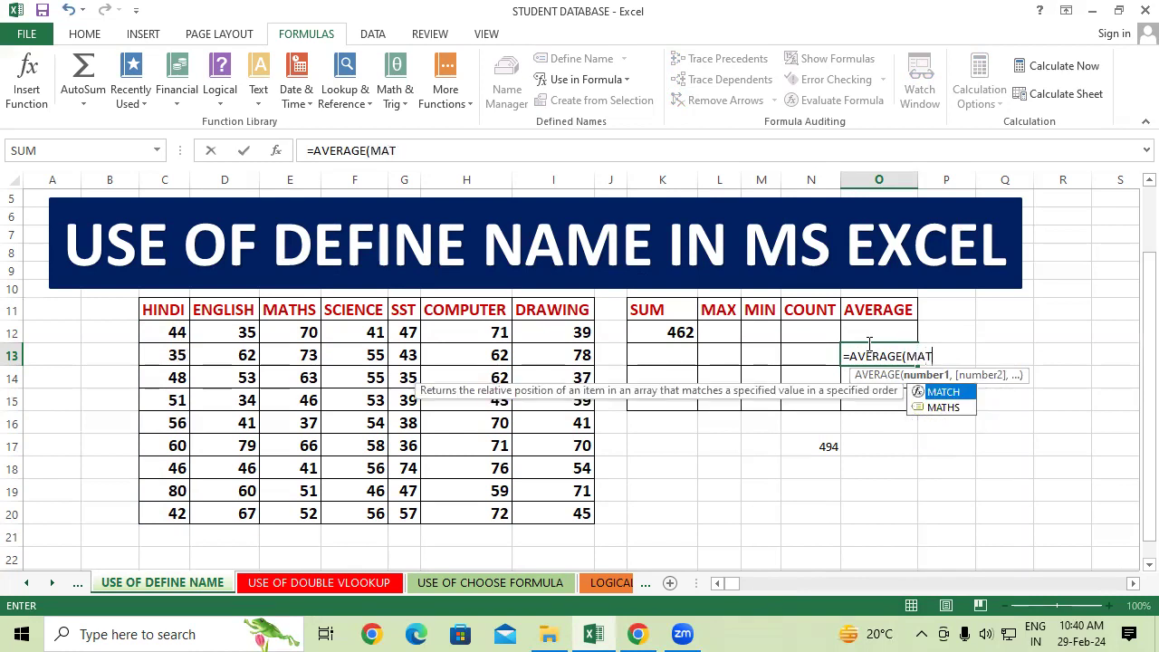
pyautogui.write('HS)')
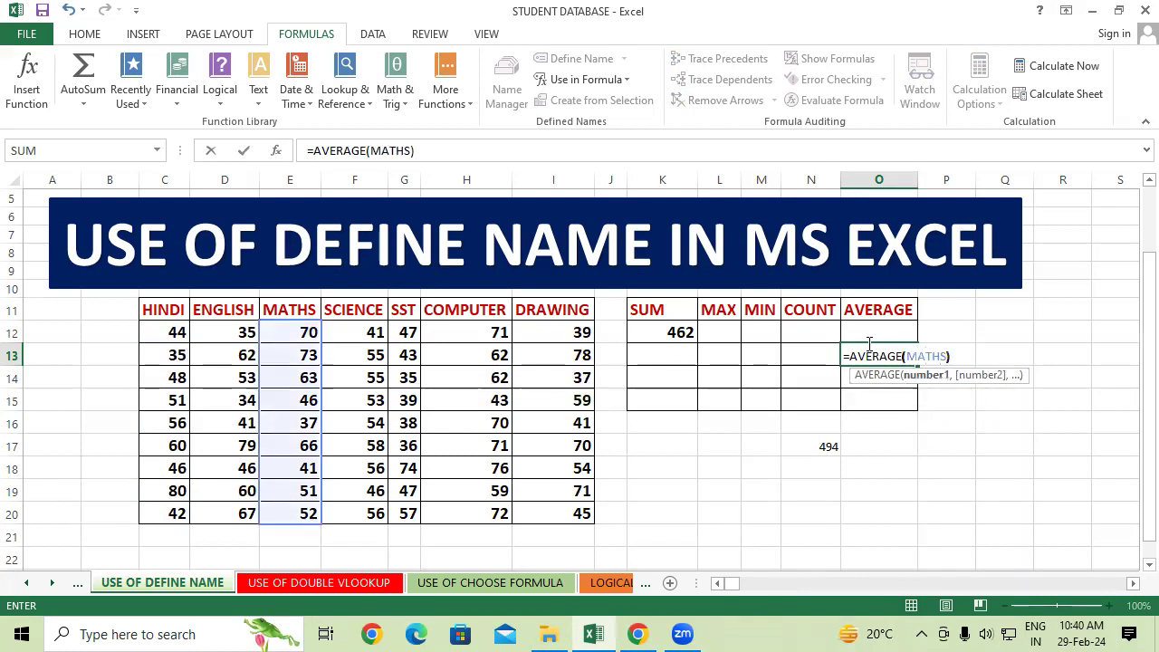
pyautogui.press('Return')
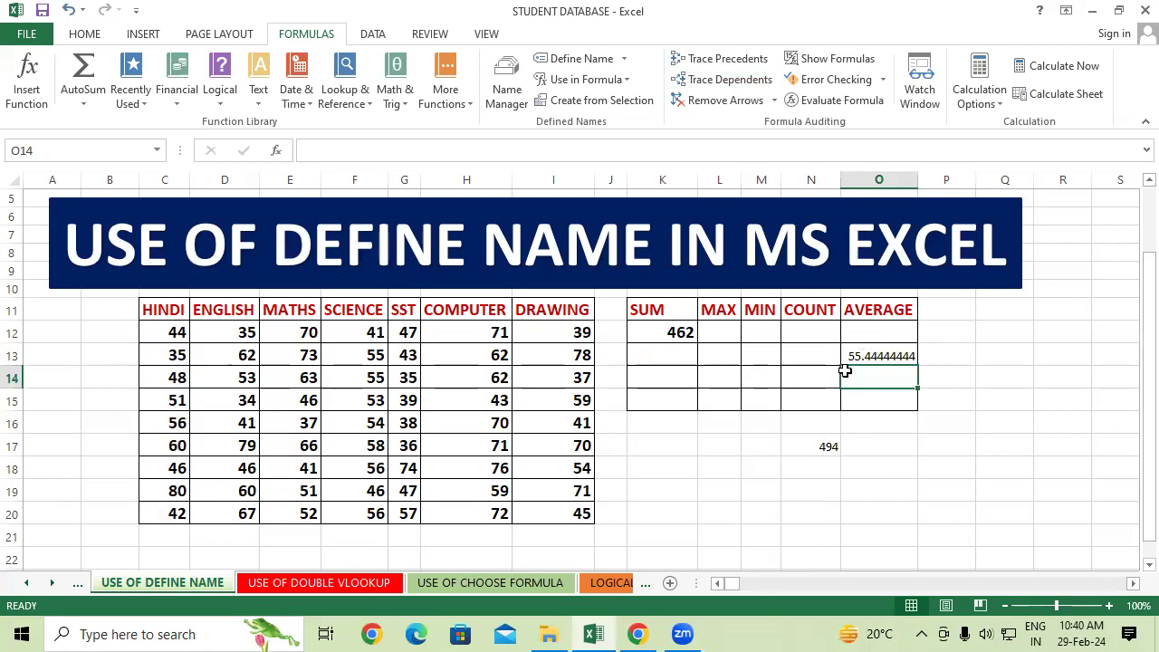
pyautogui.click(965, 437)
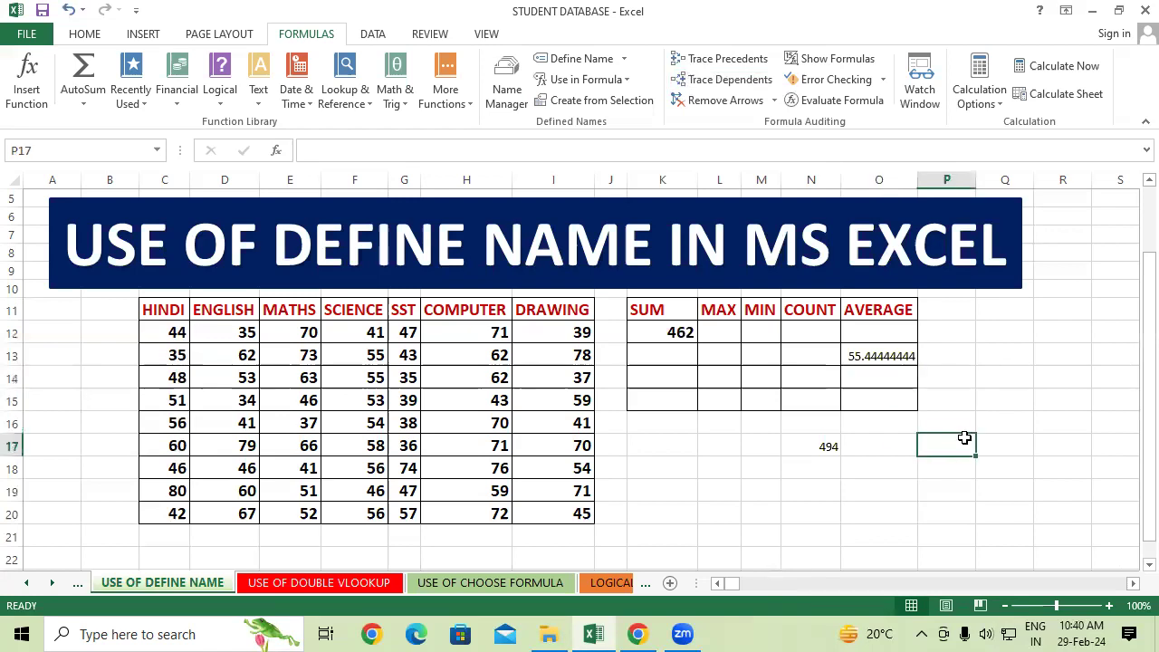
pyautogui.click(679, 332)
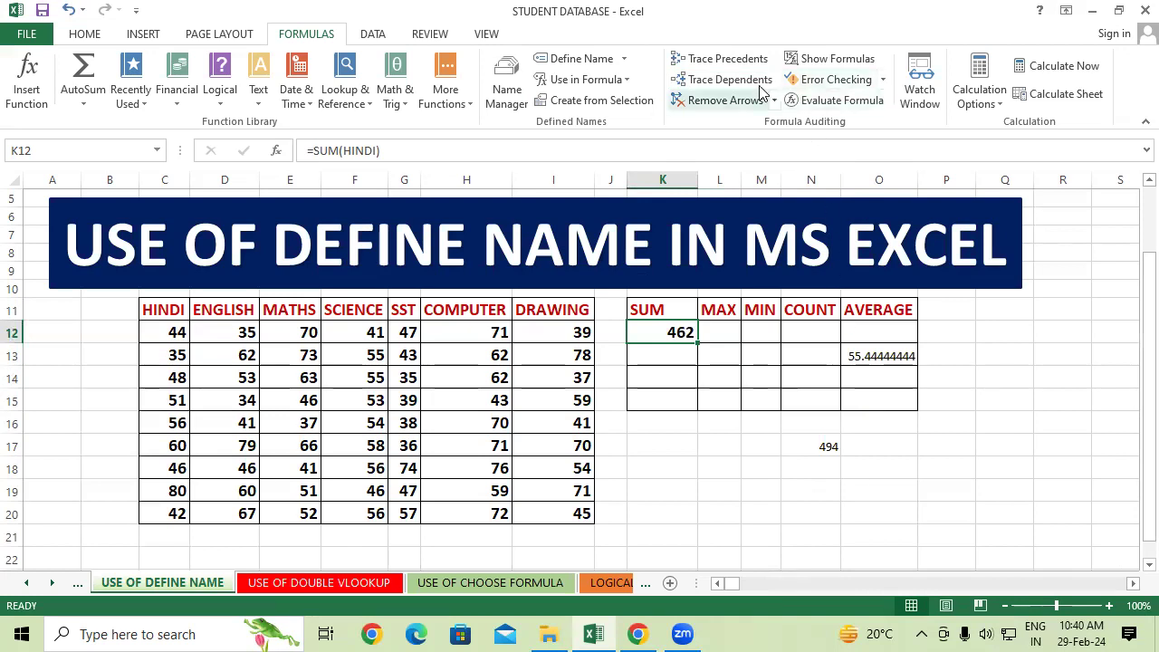
pyautogui.click(736, 61)
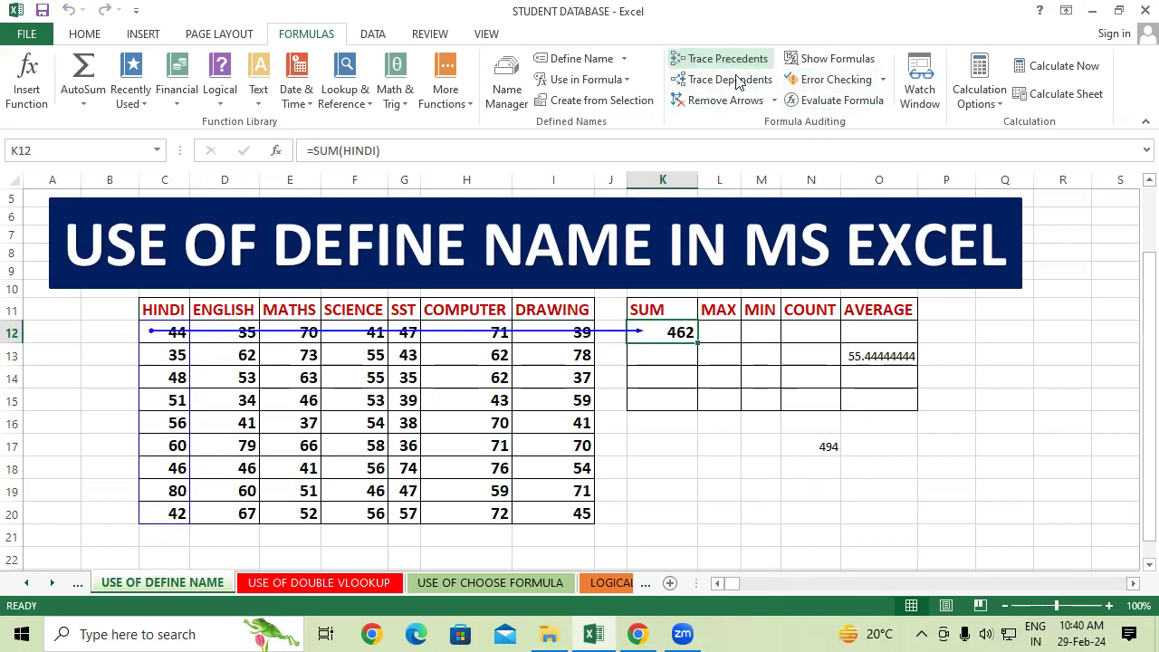
pyautogui.click(716, 99)
pyautogui.click(827, 528)
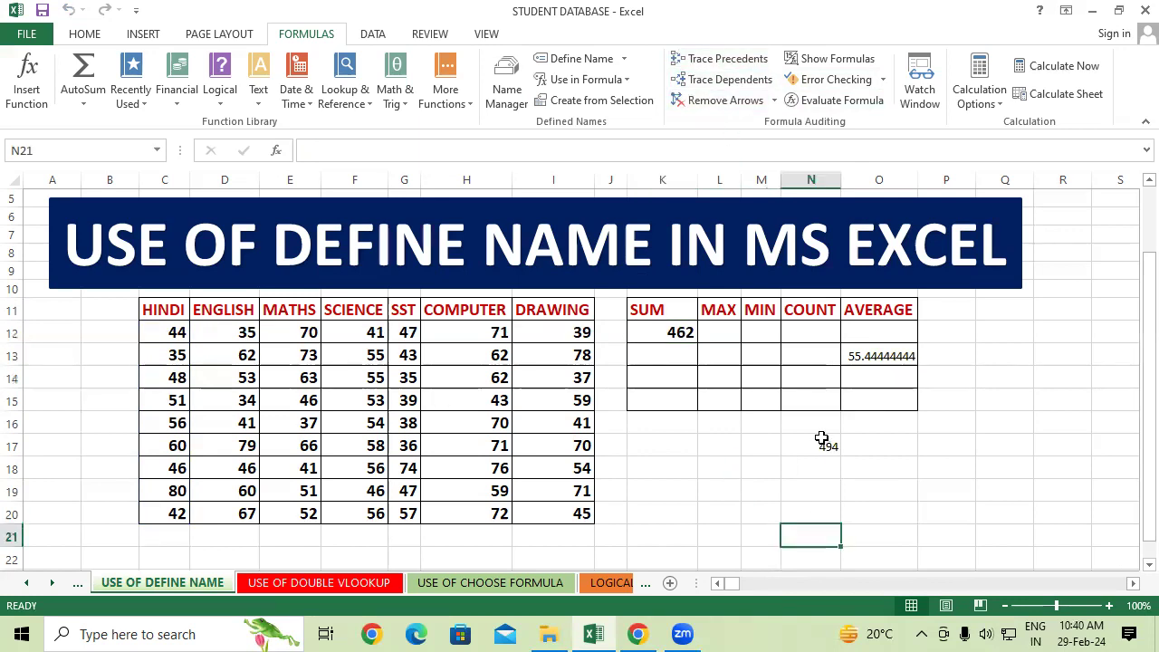
pyautogui.click(822, 443)
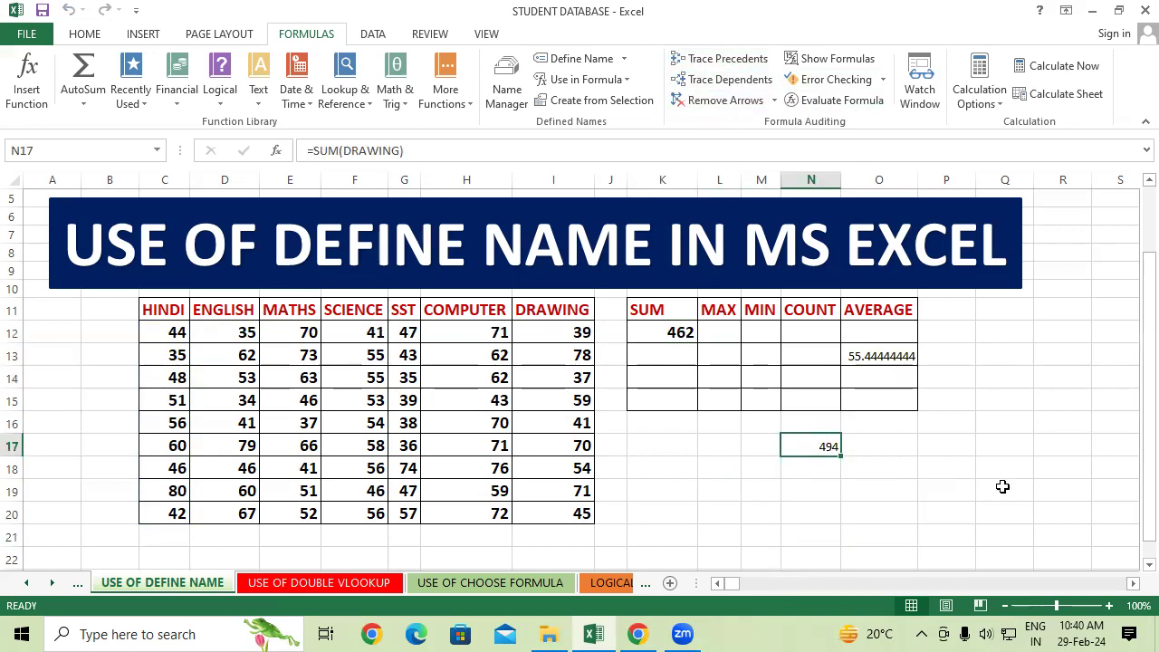
pyautogui.click(725, 58)
pyautogui.click(976, 511)
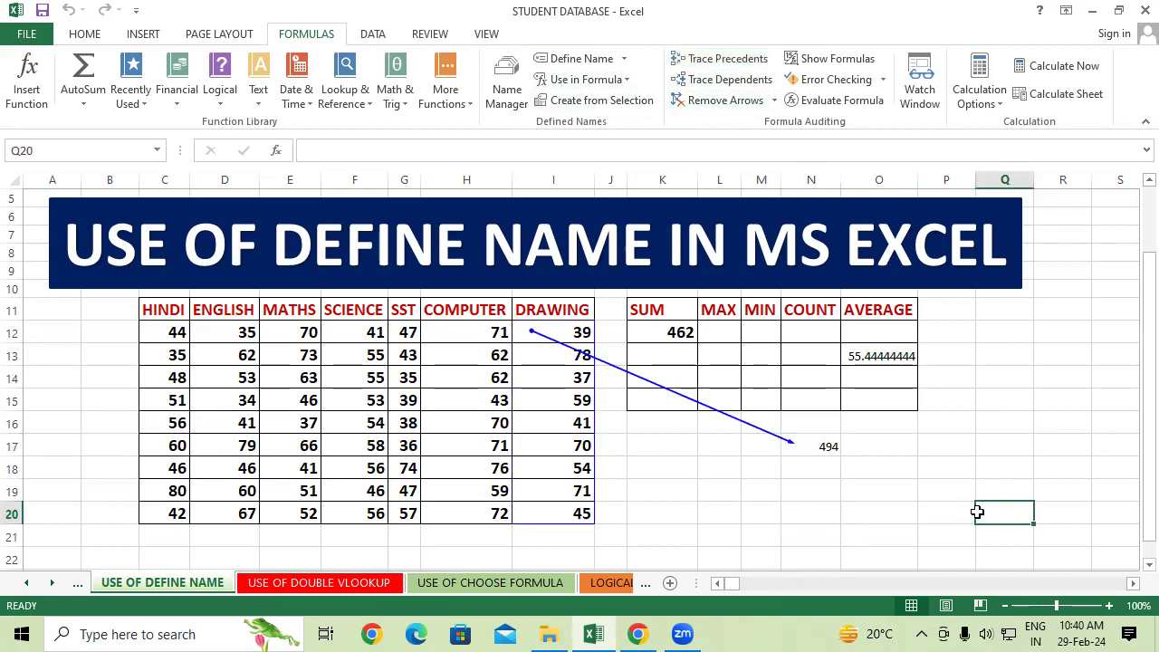
pyautogui.click(715, 99)
pyautogui.click(878, 489)
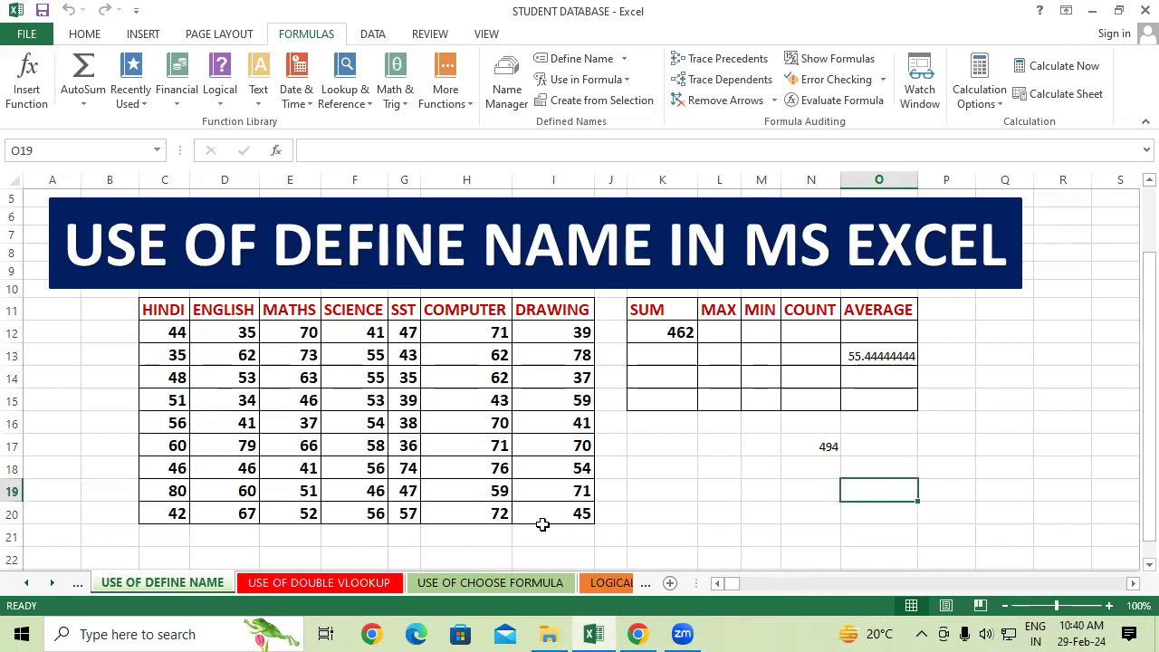
pyautogui.press('super+r')
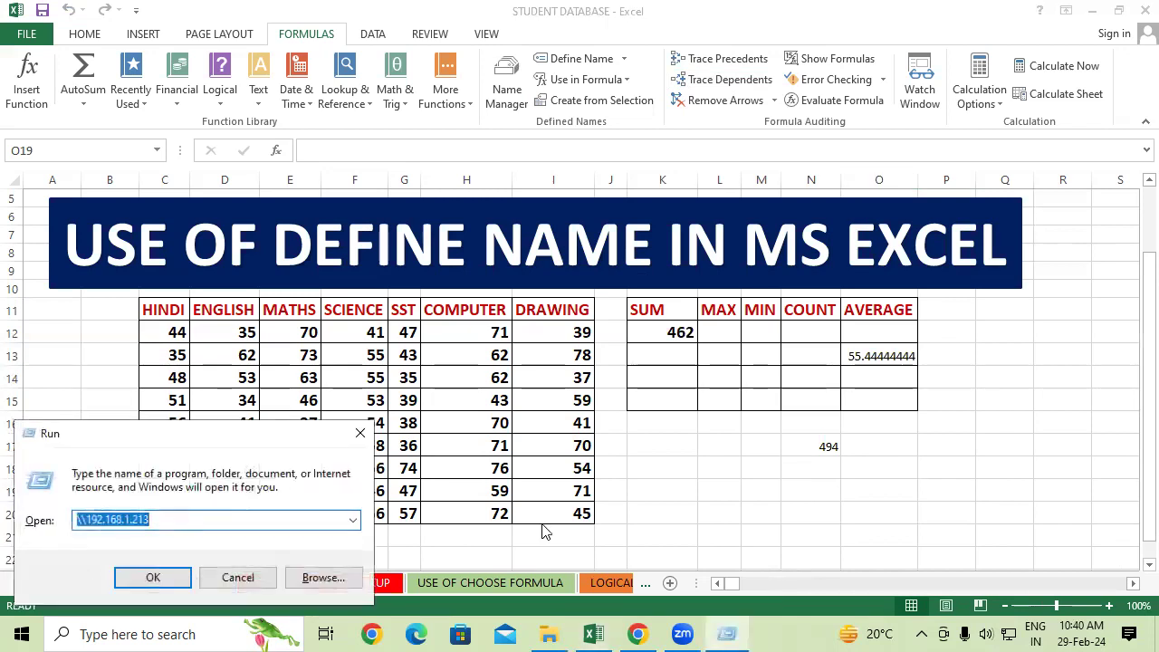
pyautogui.click(238, 577)
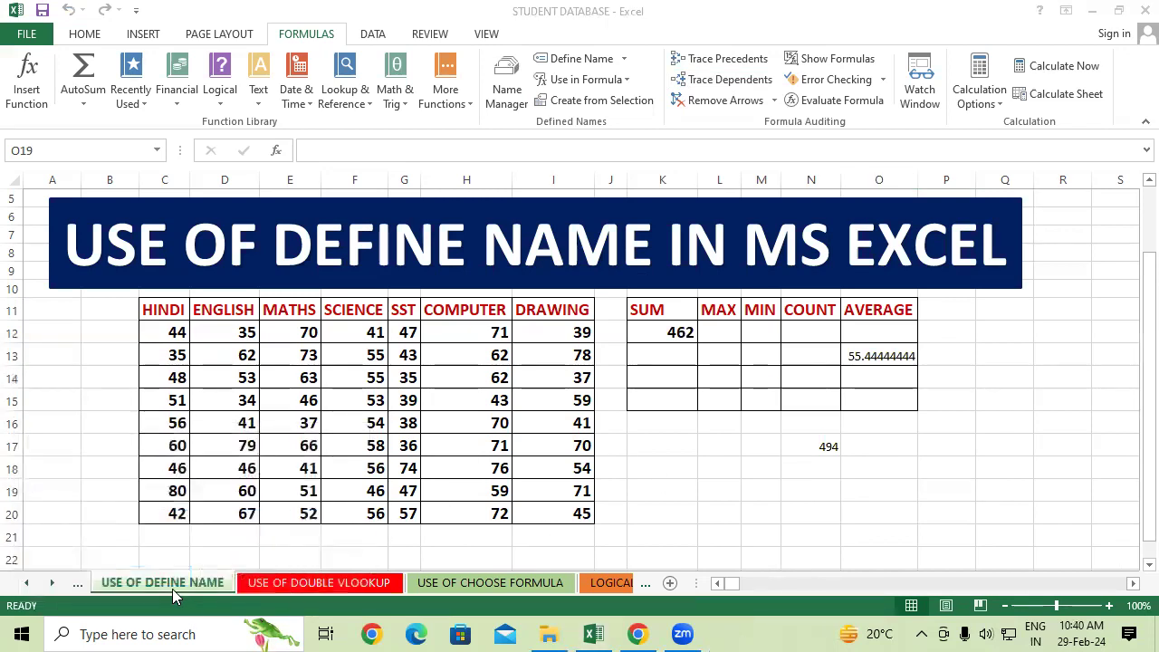
# On the USE OF CHOOSE FORMULA sheet, enter =SUM(DRAWING) in AY12, giving 494
pyautogui.click(530, 587)
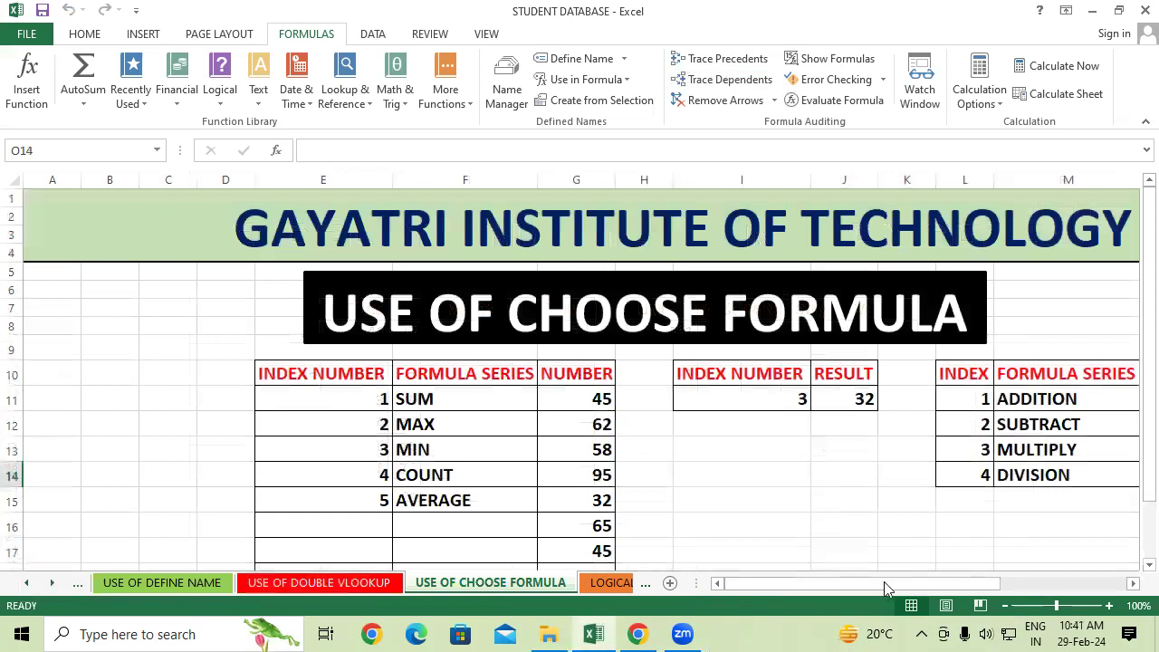
pyautogui.moveTo(883, 585); pyautogui.dragTo(1005, 585)
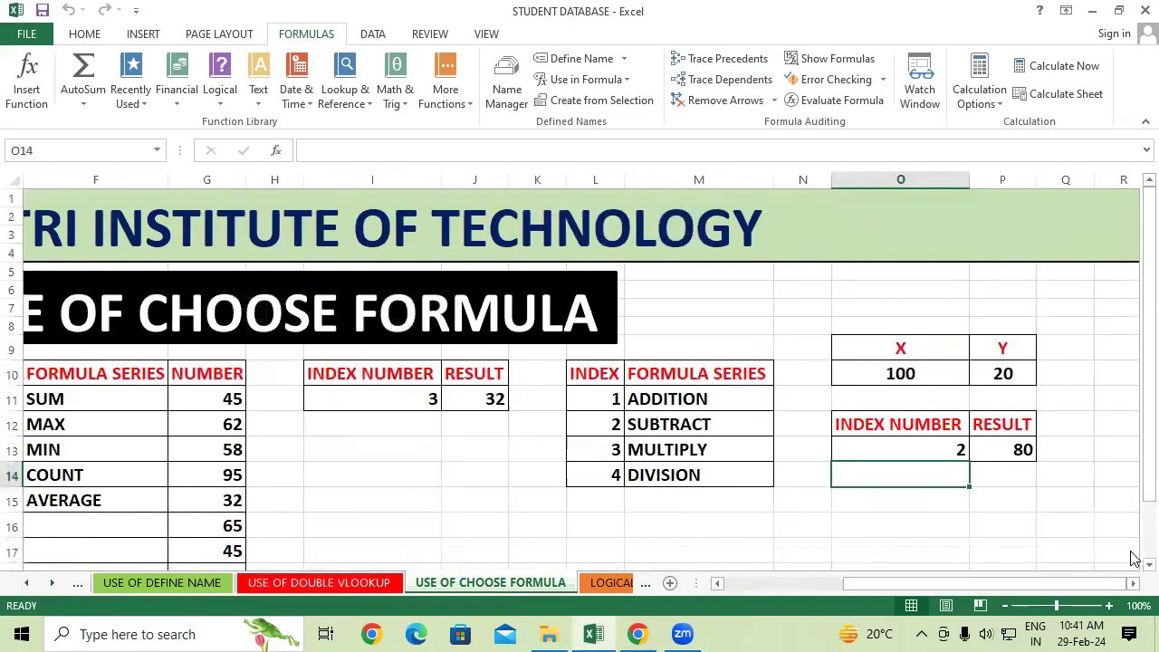
pyautogui.click(971, 543)
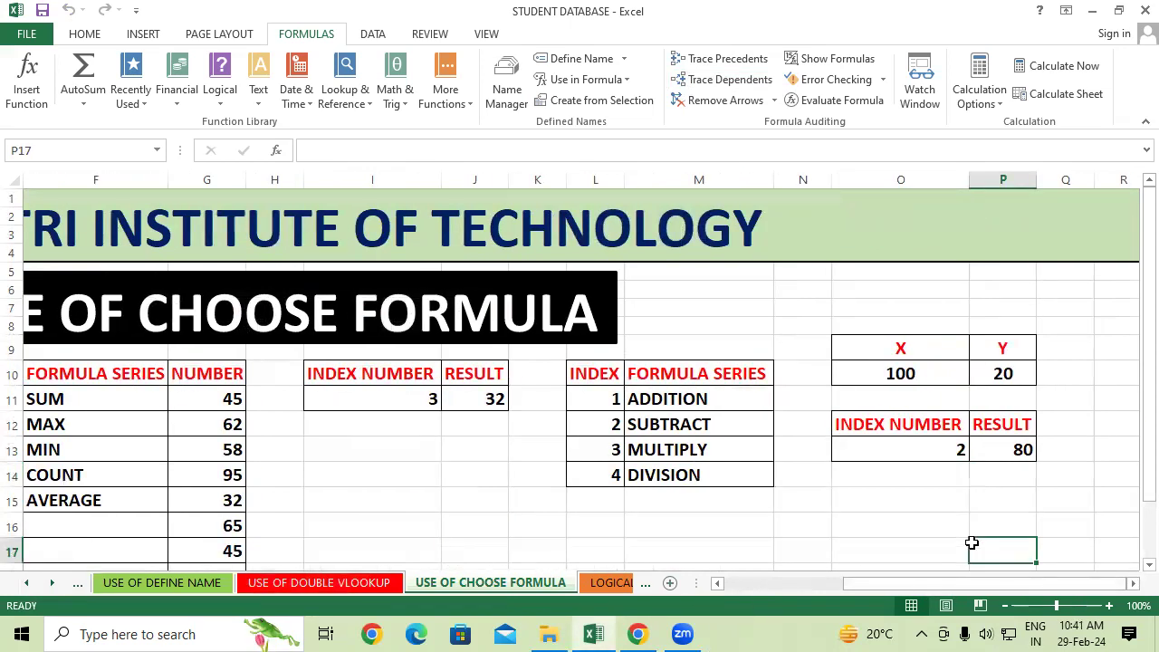
pyautogui.press('Right')
pyautogui.press('Right')
pyautogui.press('Right')
pyautogui.press('Right')
pyautogui.press('Right')
pyautogui.press('Right')
pyautogui.press('Right')
pyautogui.press('Right')
pyautogui.press('Right')
pyautogui.press('Right')
pyautogui.press('Right')
pyautogui.press('Right')
pyautogui.click(837, 423)
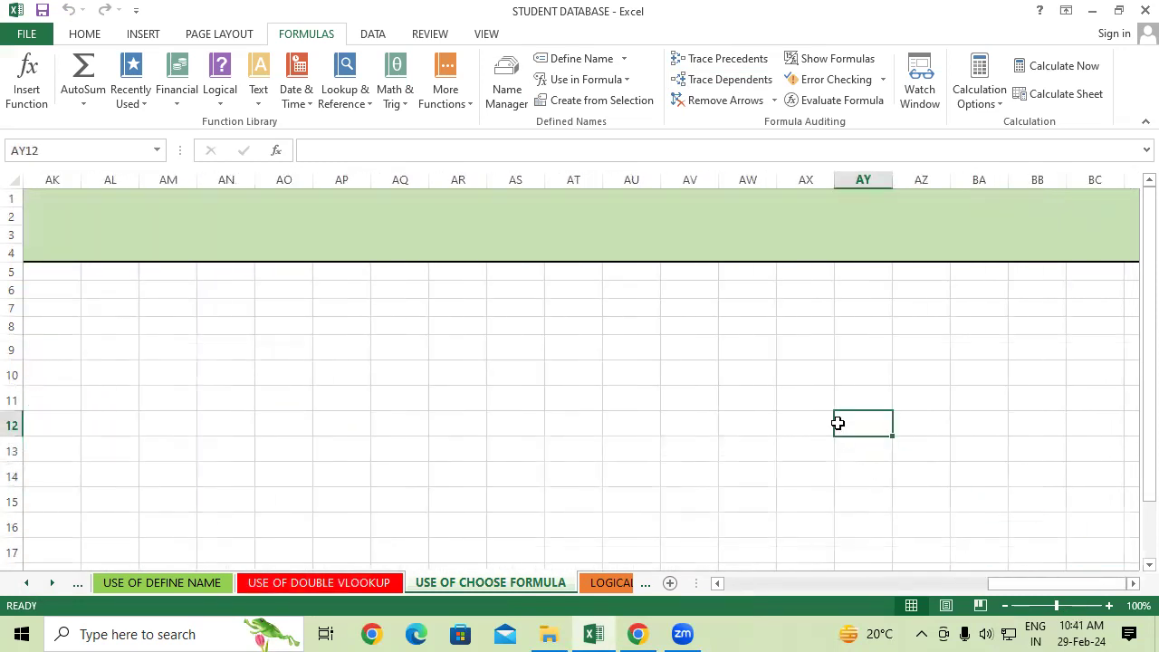
pyautogui.write('=SUM(')
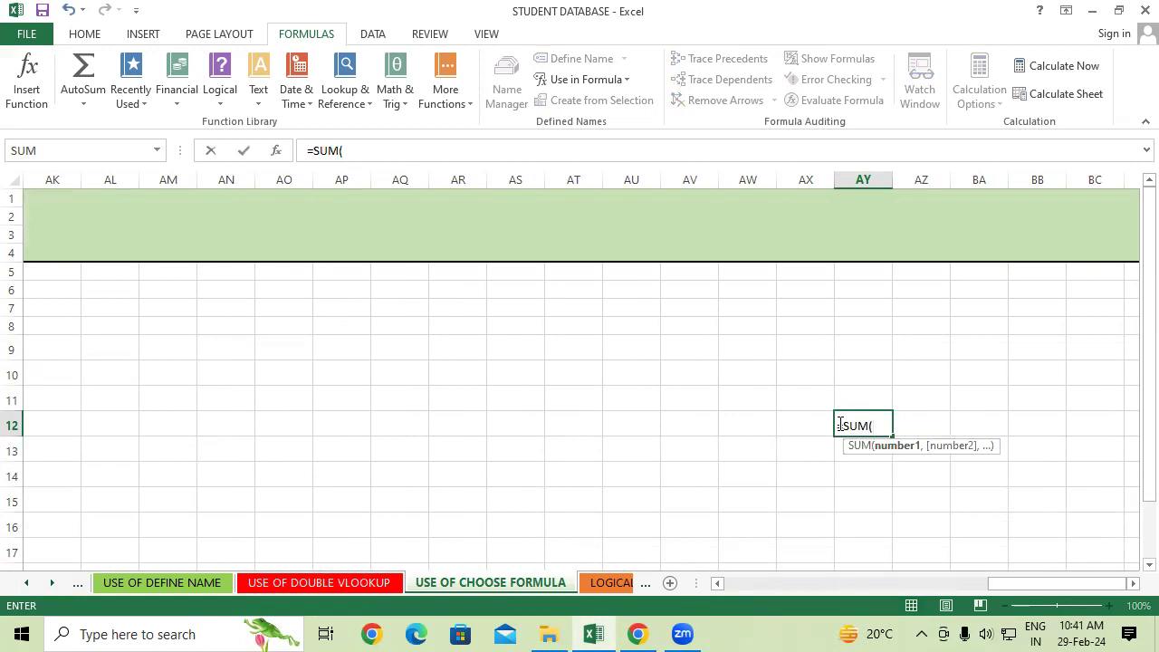
pyautogui.write('D')
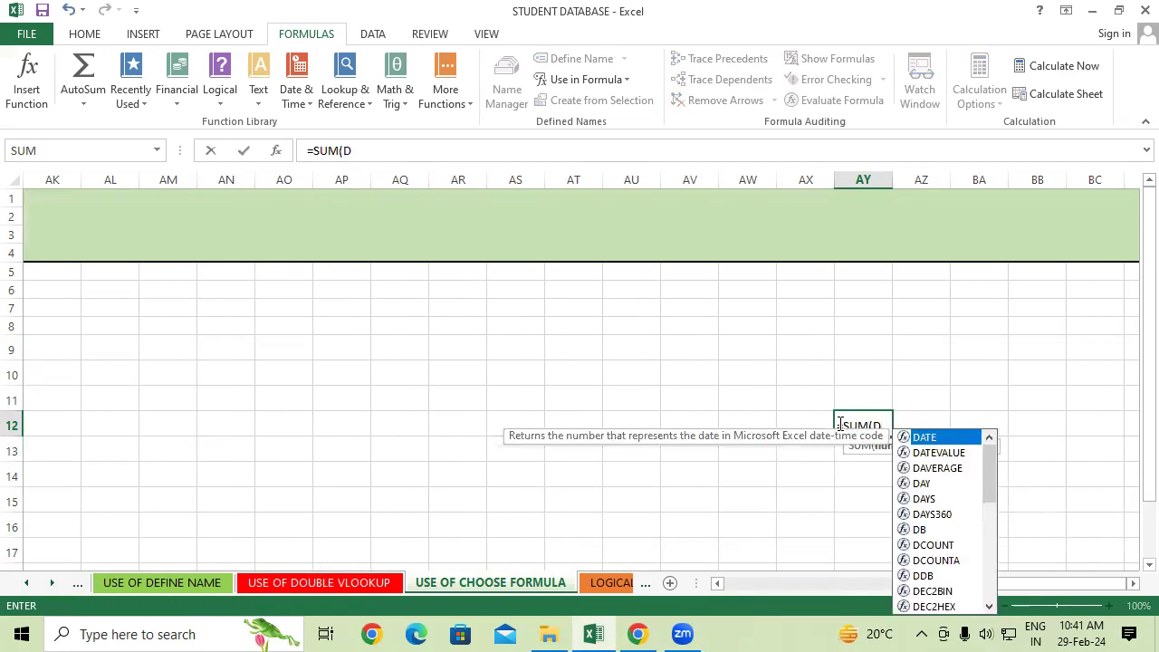
pyautogui.write('RAWING')
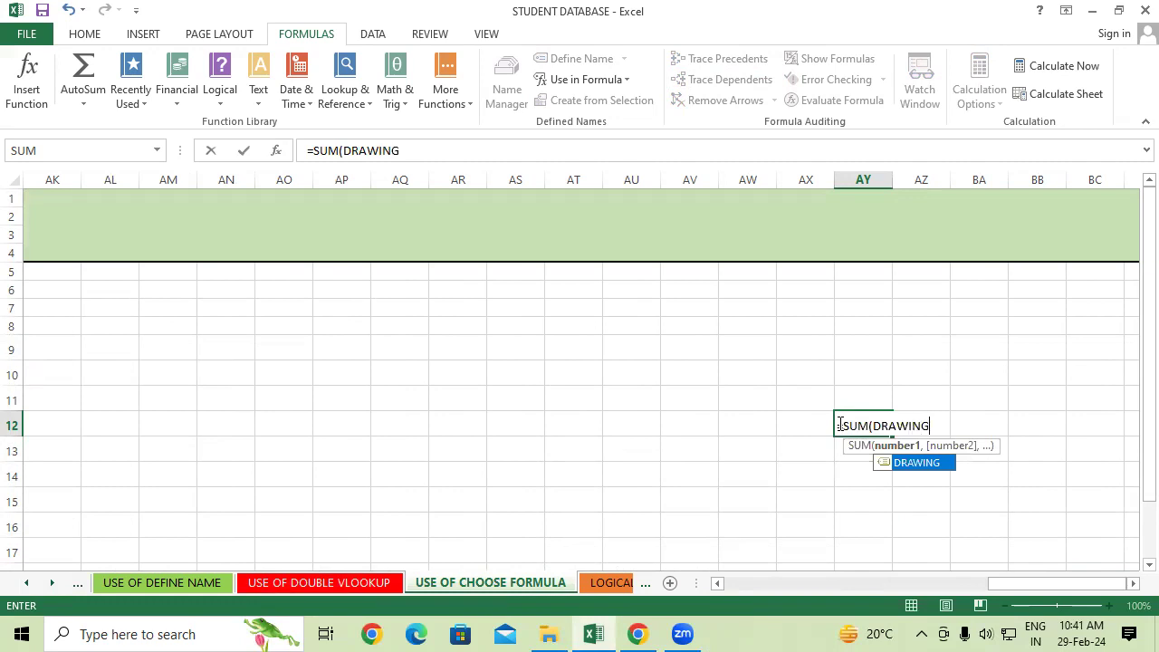
pyautogui.write(')')
pyautogui.press('Return')
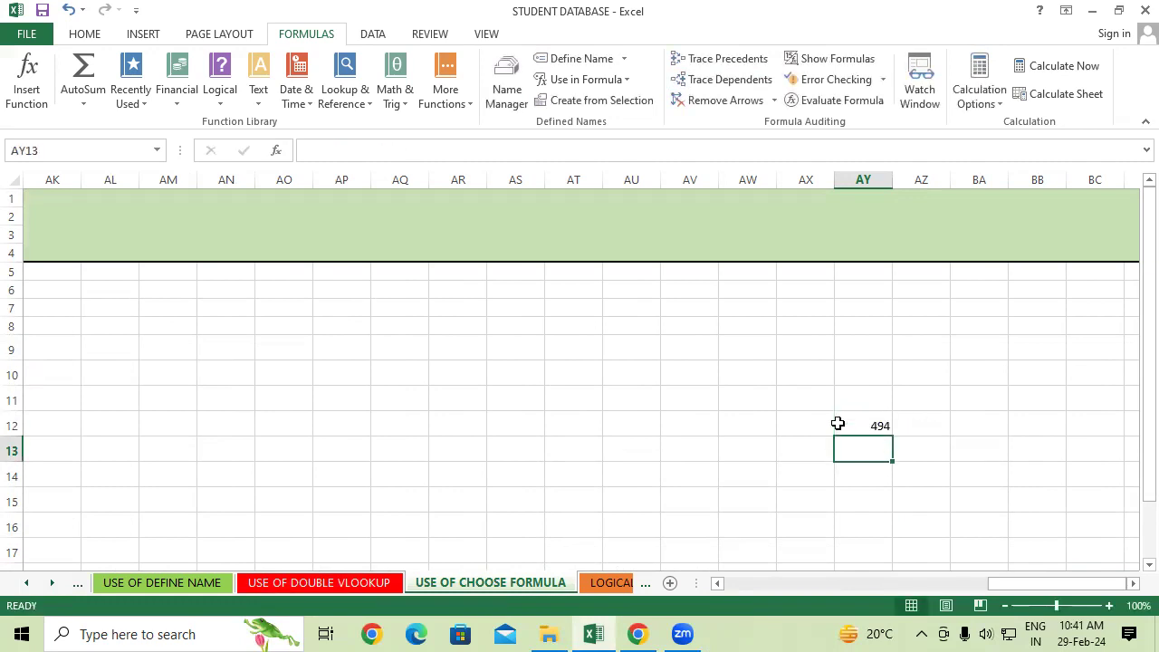
# Add =AVERAGE(MATHS) in AY13, then clear both tests and return to USE OF DEFINE NAME
pyautogui.write('=')
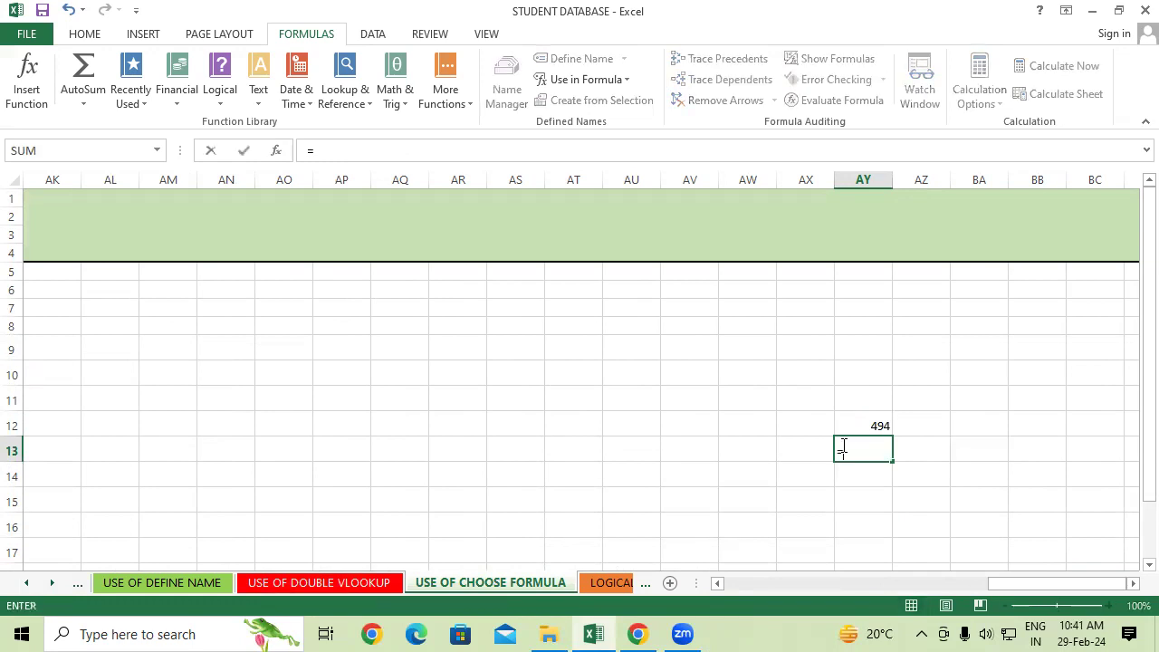
pyautogui.write('AVERA')
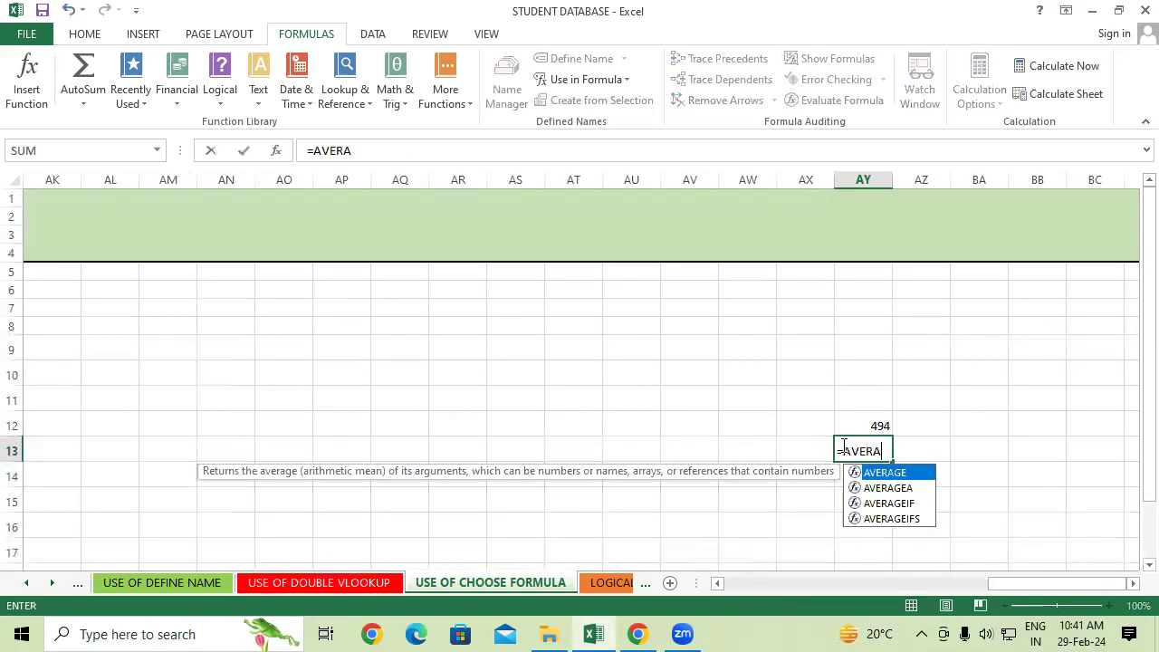
pyautogui.write('GE(')
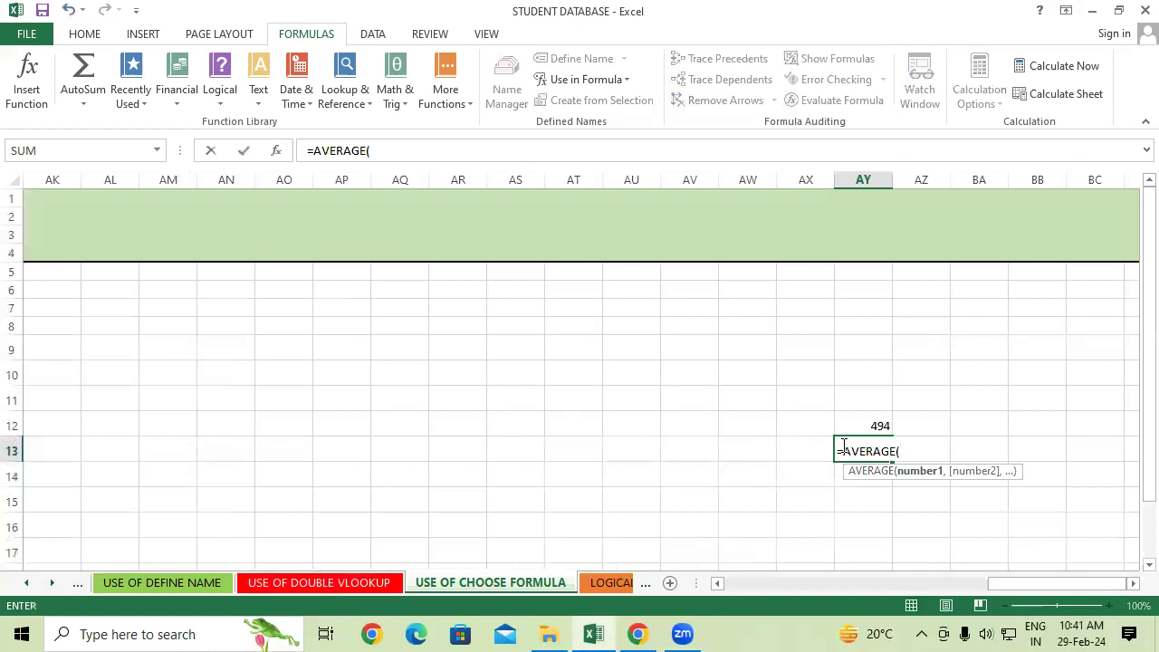
pyautogui.write('HINDI')
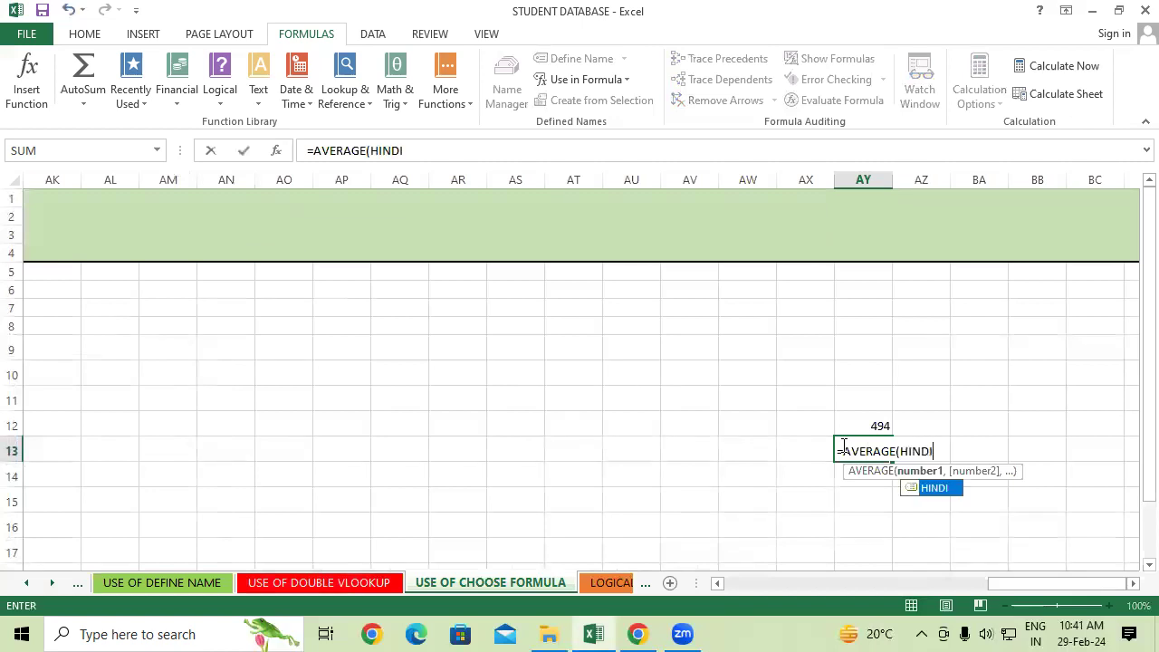
pyautogui.press('BackSpace')
pyautogui.press('BackSpace')
pyautogui.press('BackSpace')
pyautogui.press('BackSpace')
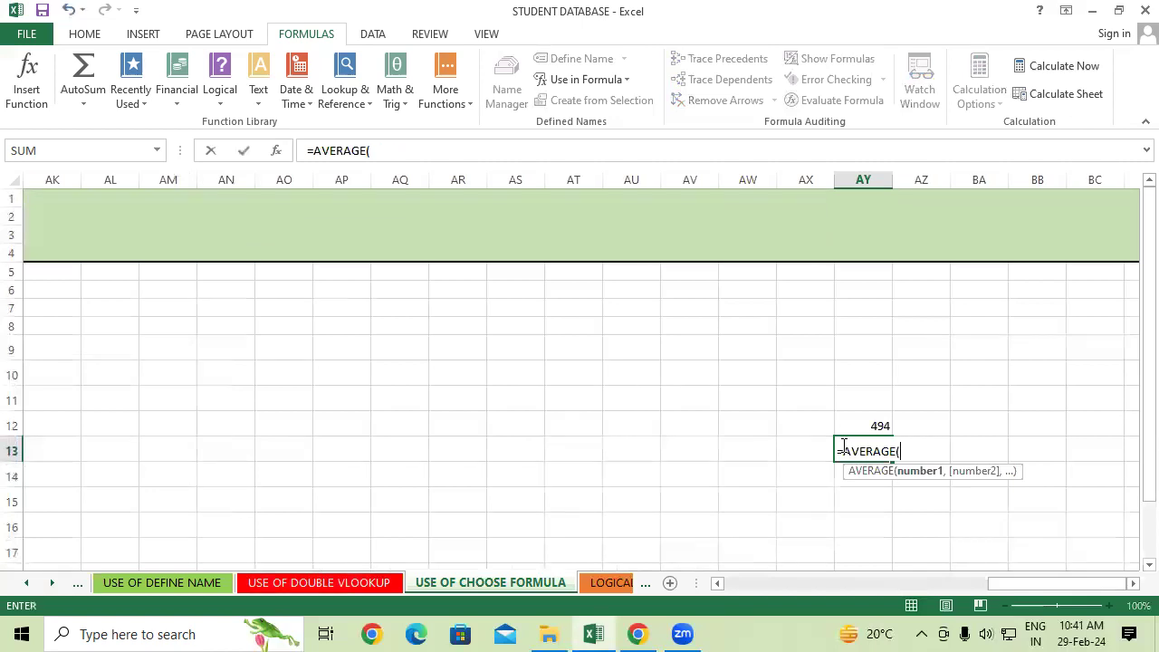
pyautogui.write('MATH')
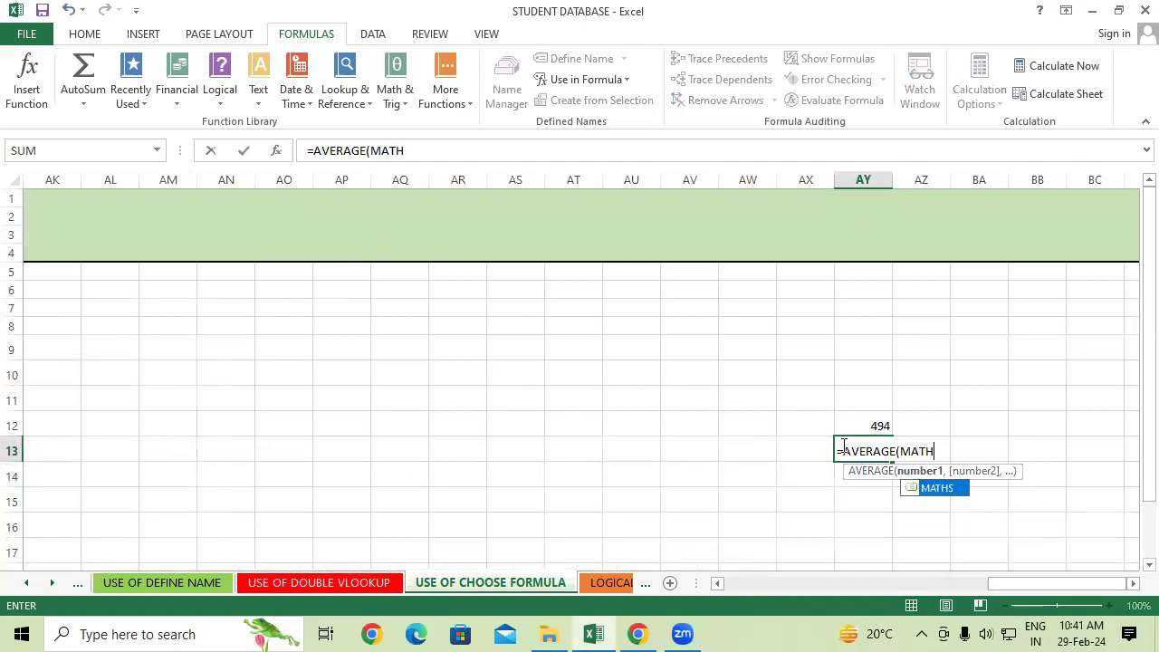
pyautogui.write(')')
pyautogui.press('Return')
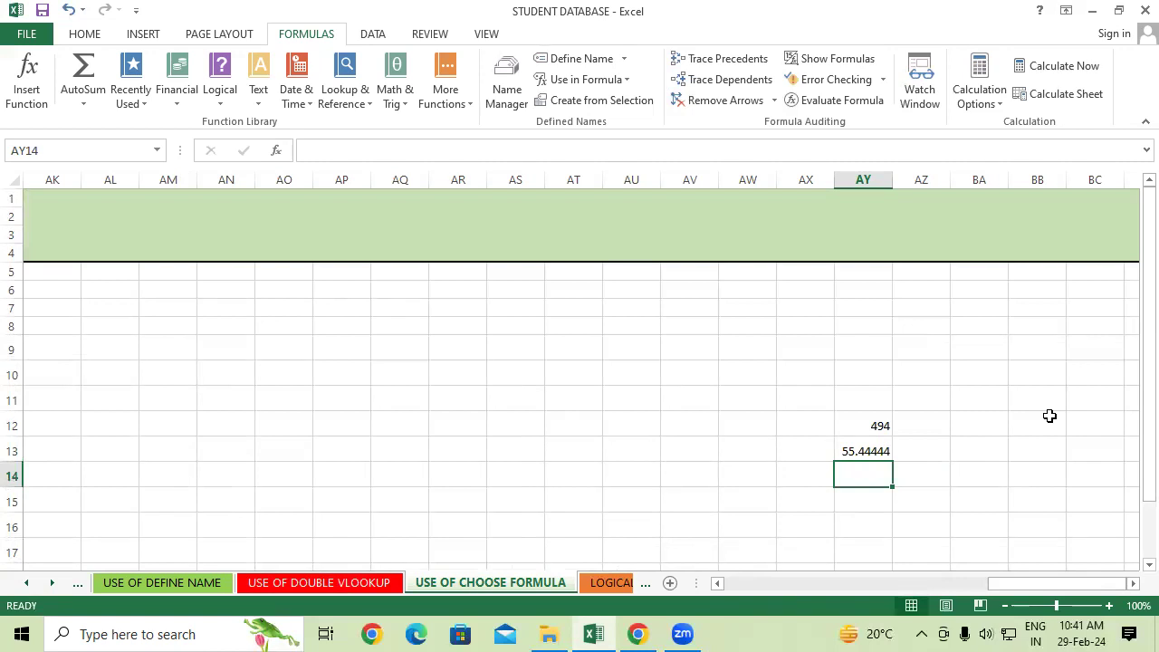
pyautogui.moveTo(628, 357); pyautogui.dragTo(1134, 577)
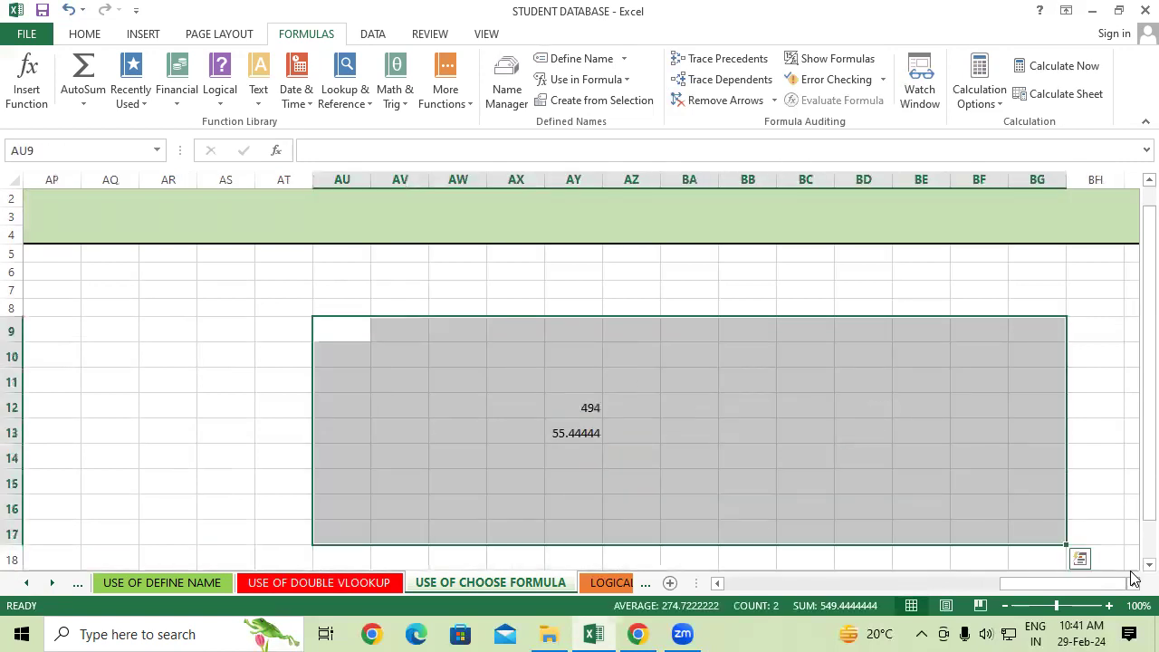
pyautogui.press('Delete')
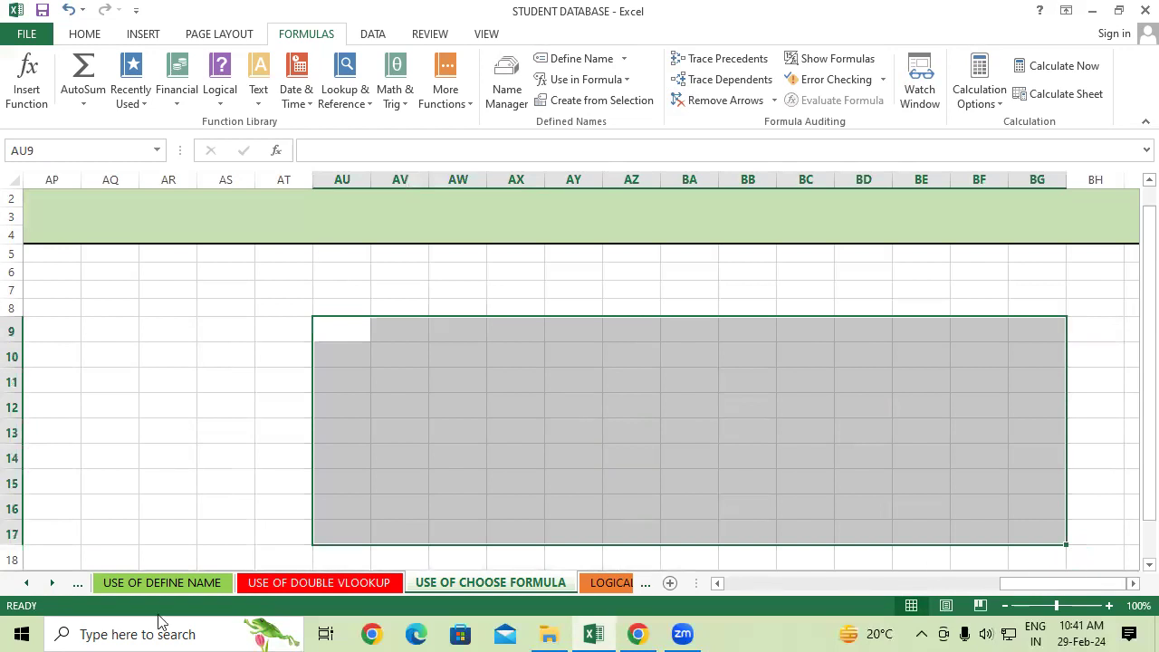
pyautogui.hotkey('ctrl', 'pageup')
pyautogui.hotkey('ctrl', 'pageup')
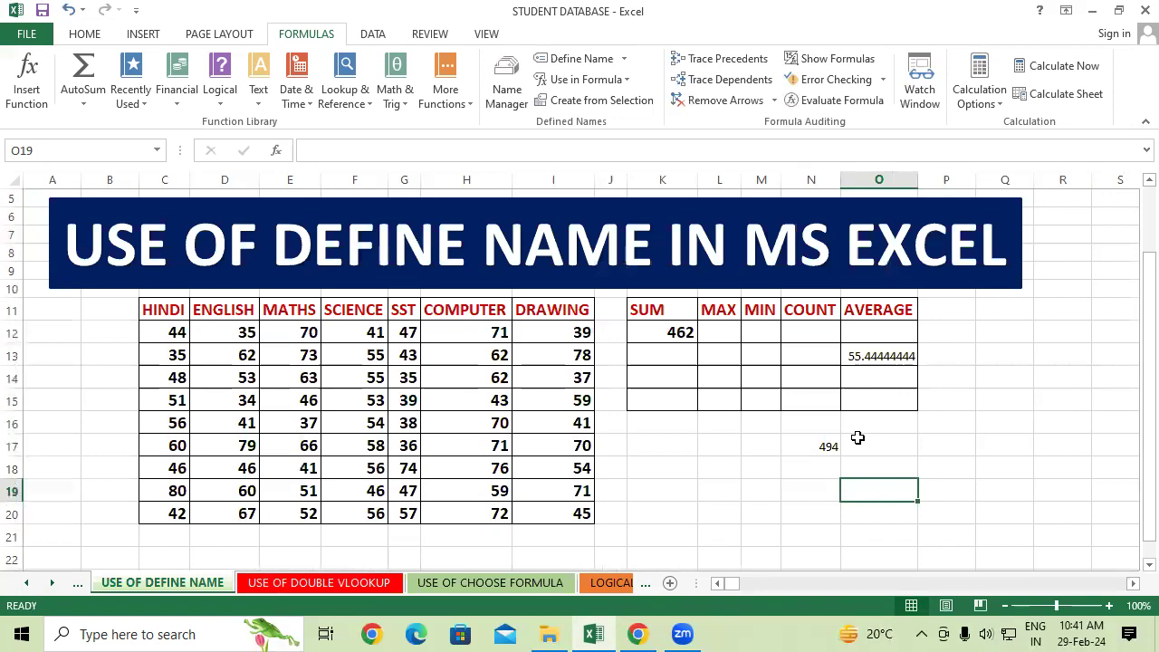
# Enter =SUM(SST) in O15, returning 416
pyautogui.click(875, 400)
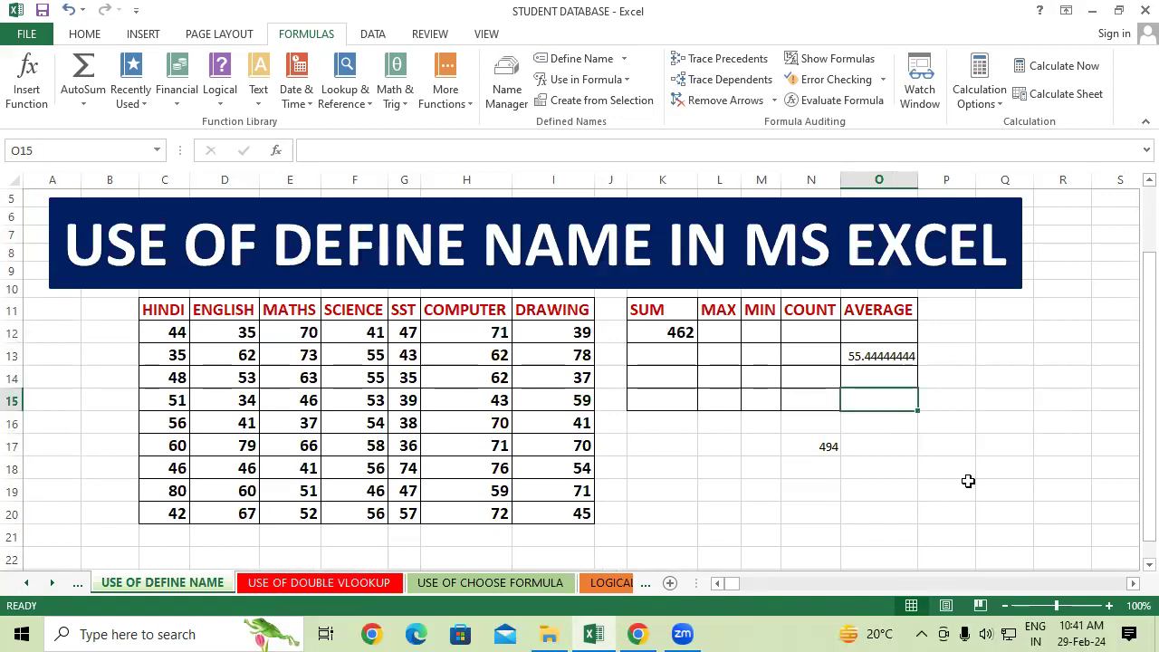
pyautogui.write('=SUM(')
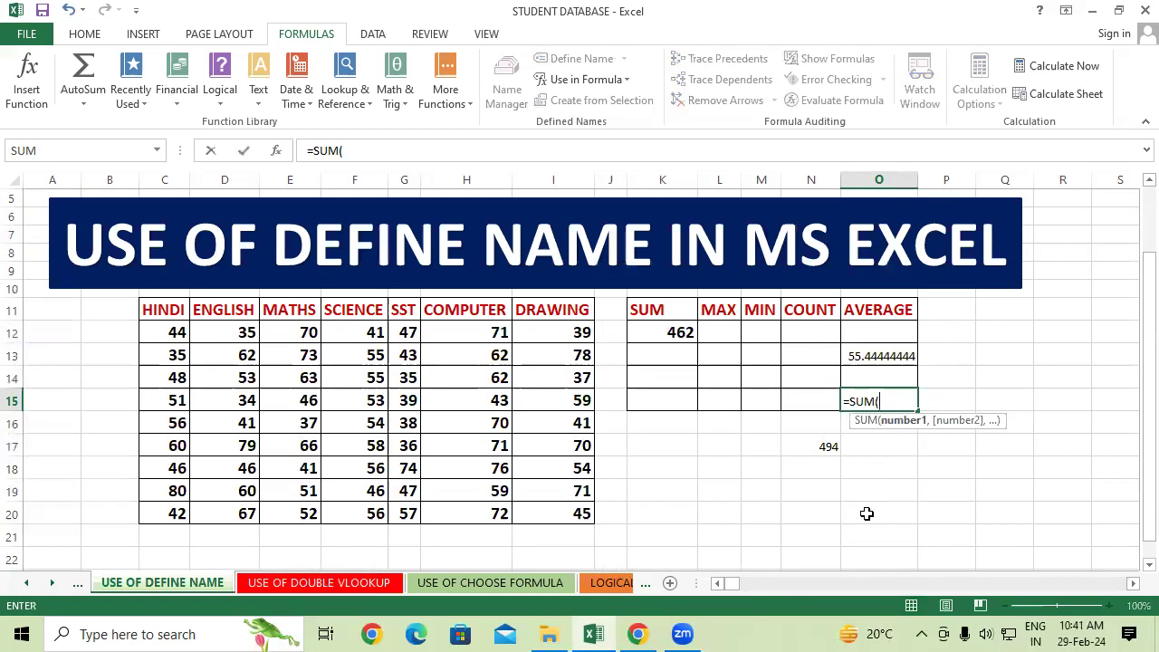
pyautogui.write('SST')
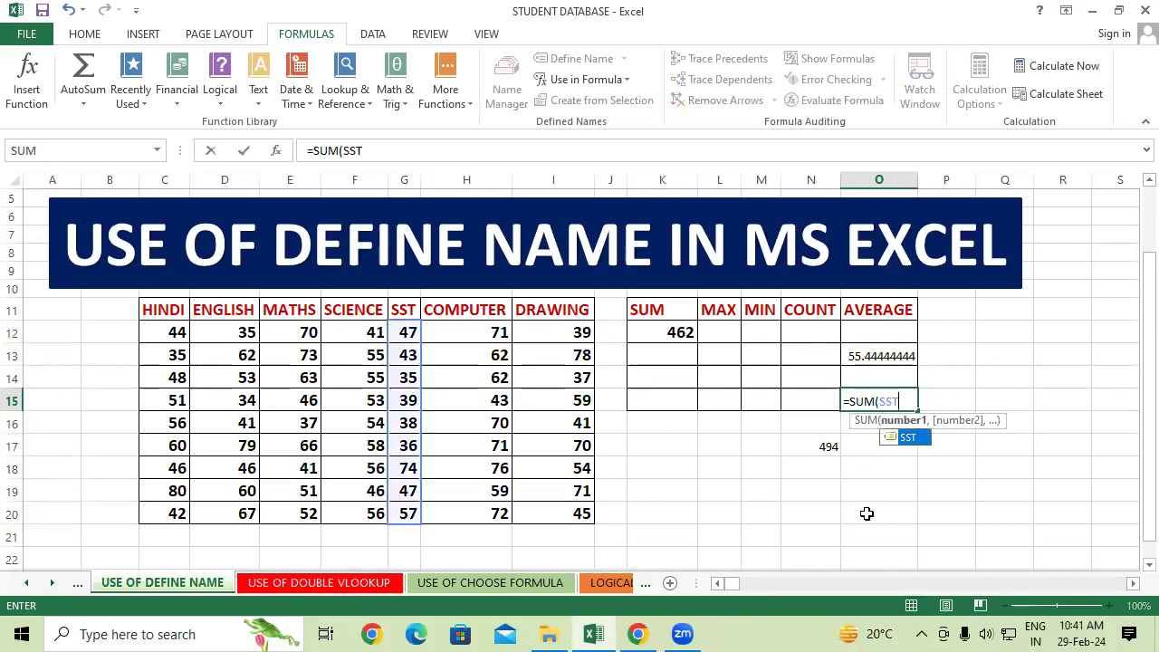
pyautogui.press('Escape')
pyautogui.press('Return')
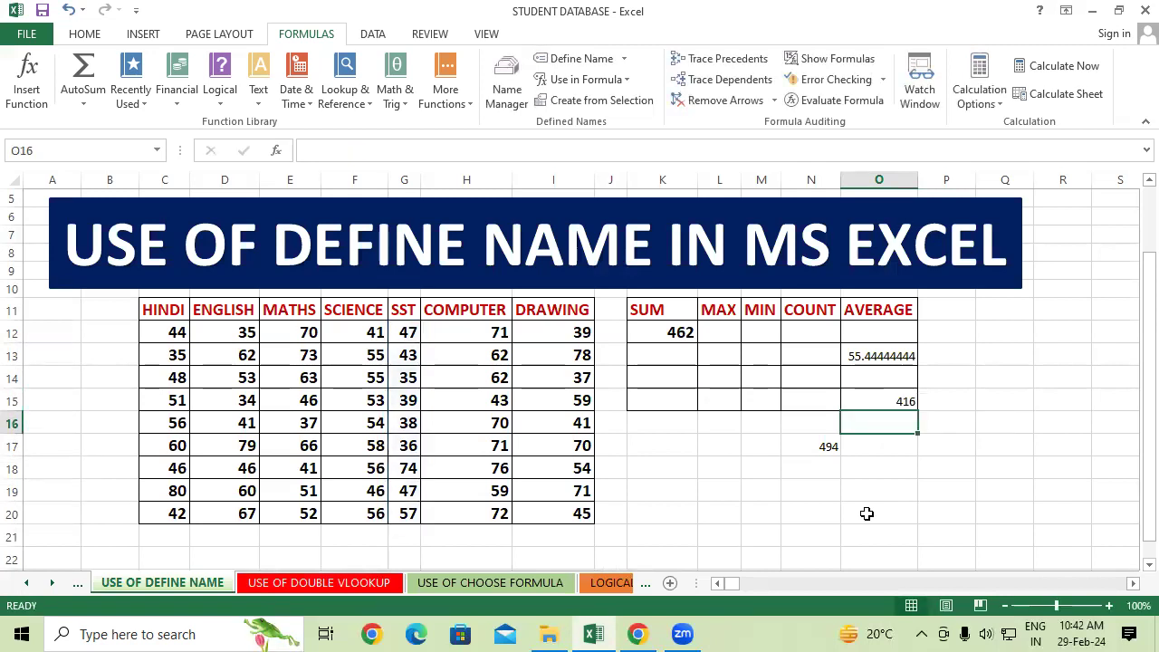
pyautogui.click(994, 462)
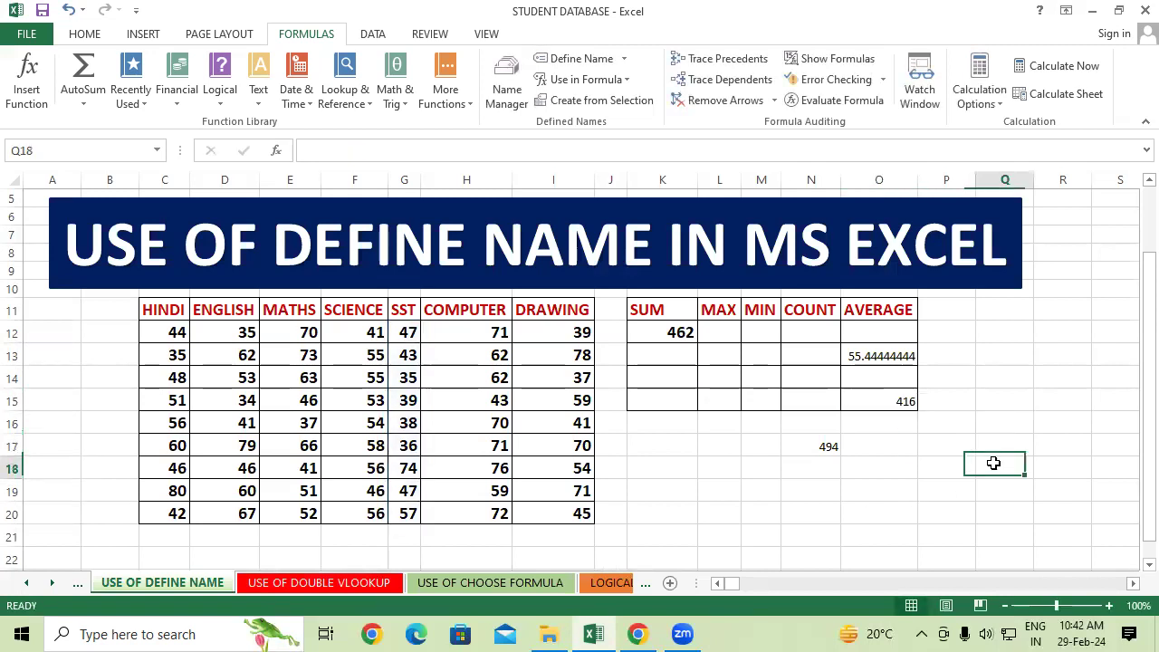
# Trace the precedents of O15 back to the SST column, then remove the arrows
pyautogui.click(905, 408)
pyautogui.click(730, 60)
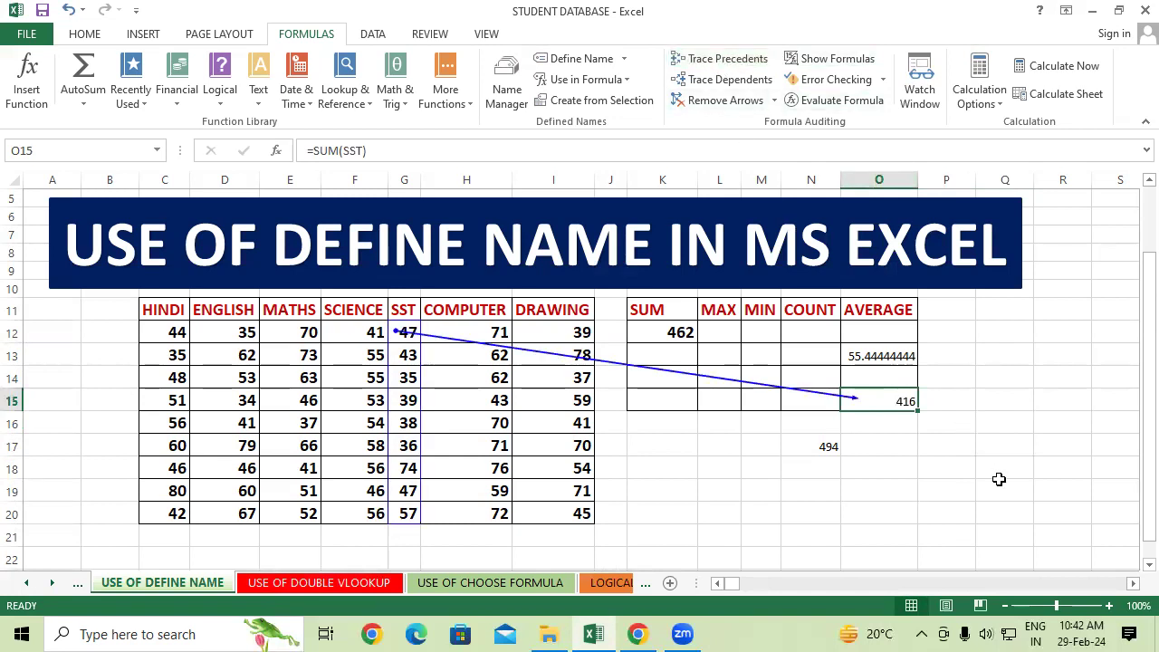
pyautogui.click(720, 100)
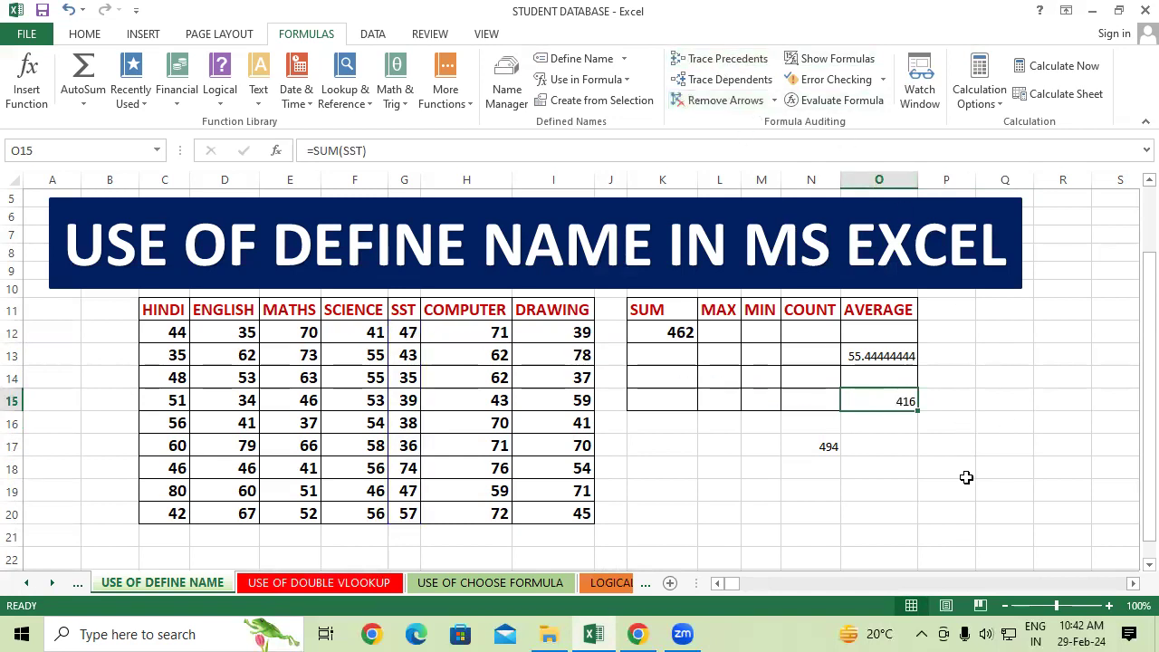
pyautogui.click(966, 477)
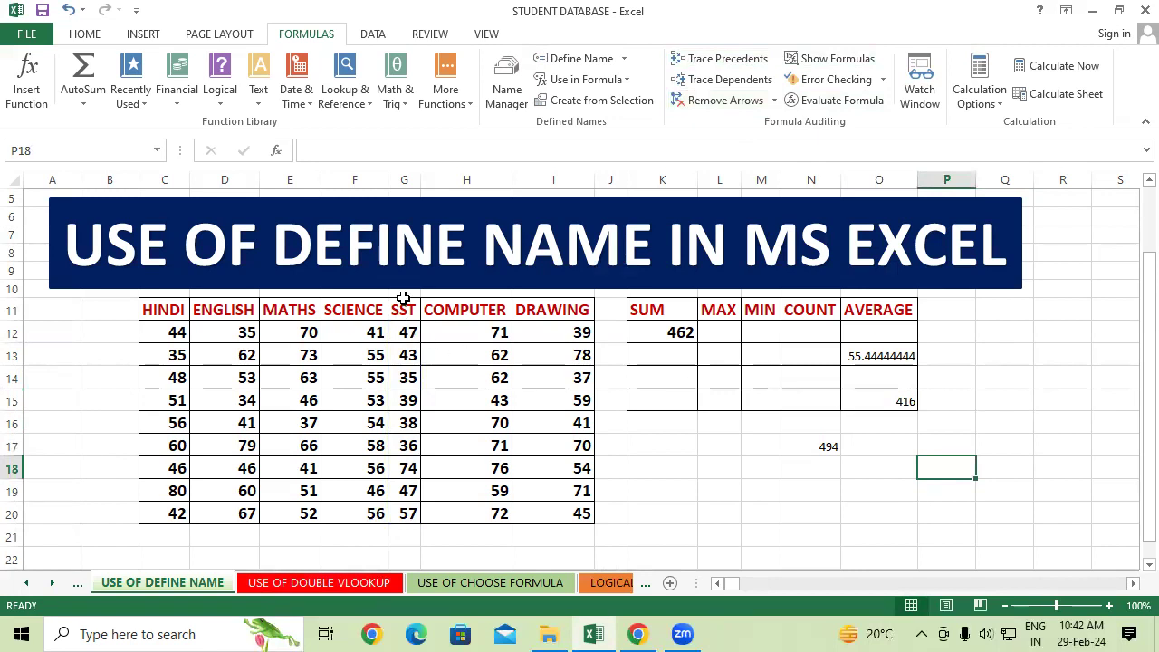
# Check the SST marks column for dependents and precedents, dismissing the messages
pyautogui.moveTo(403, 301); pyautogui.dragTo(407, 509)
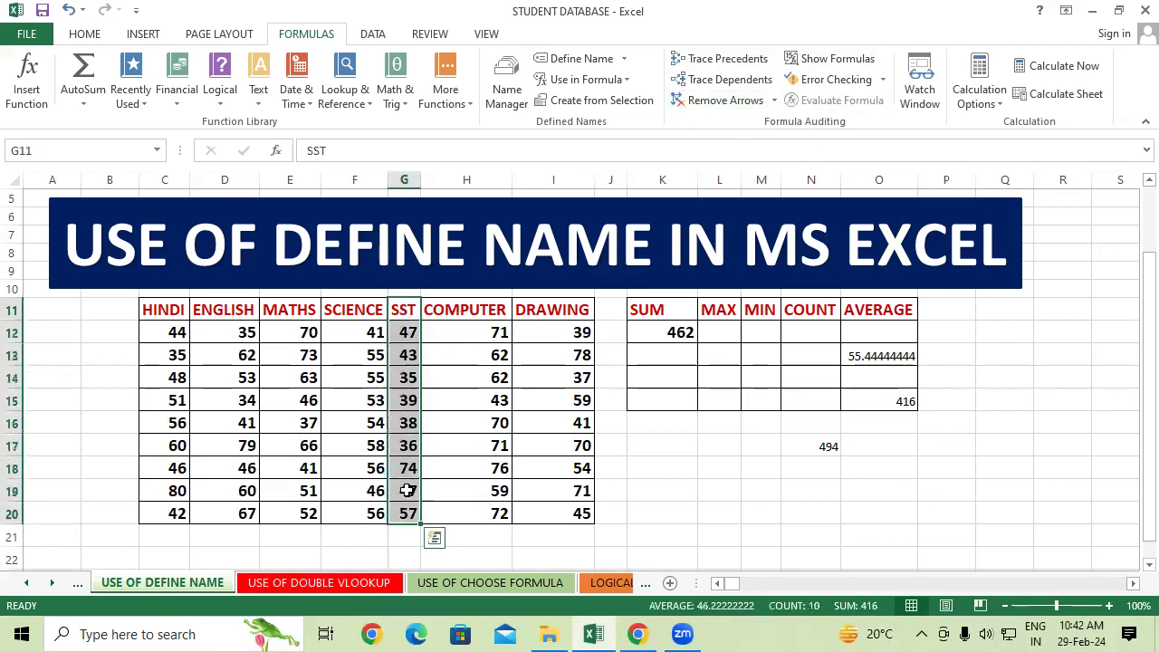
pyautogui.click(729, 79)
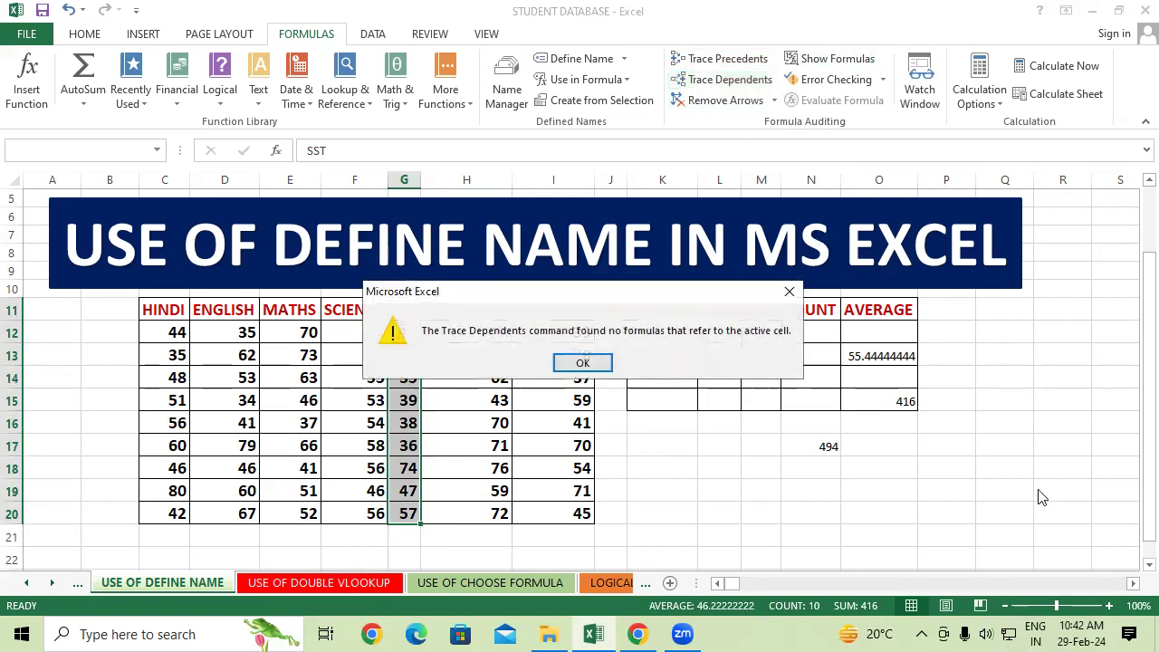
pyautogui.click(584, 362)
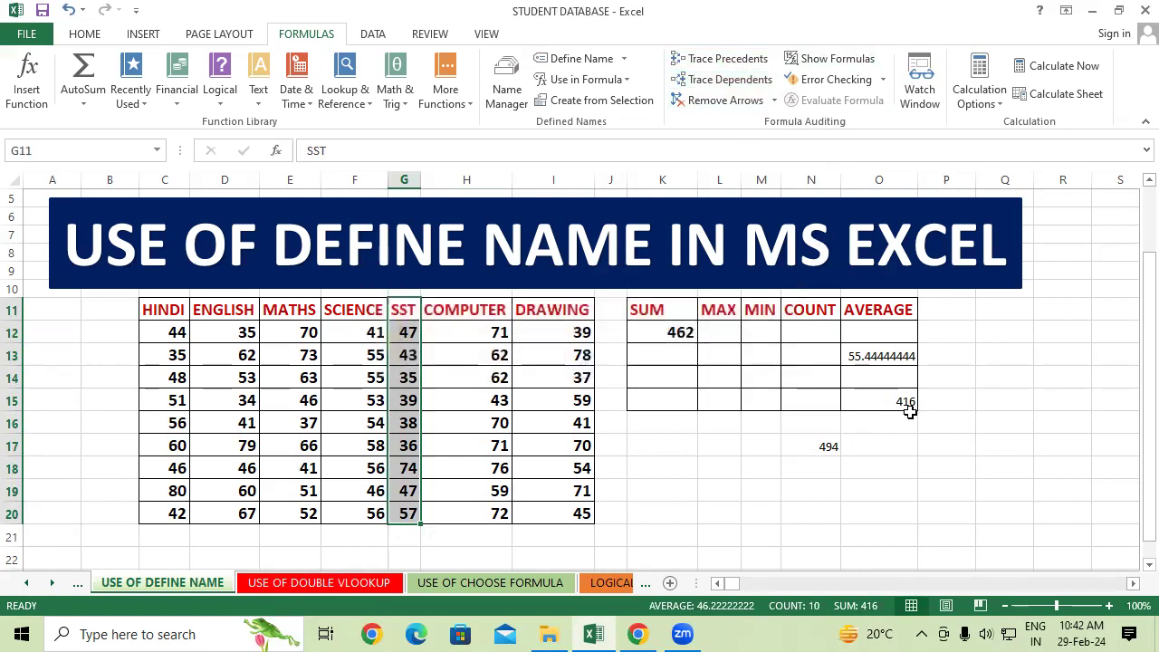
pyautogui.click(983, 462)
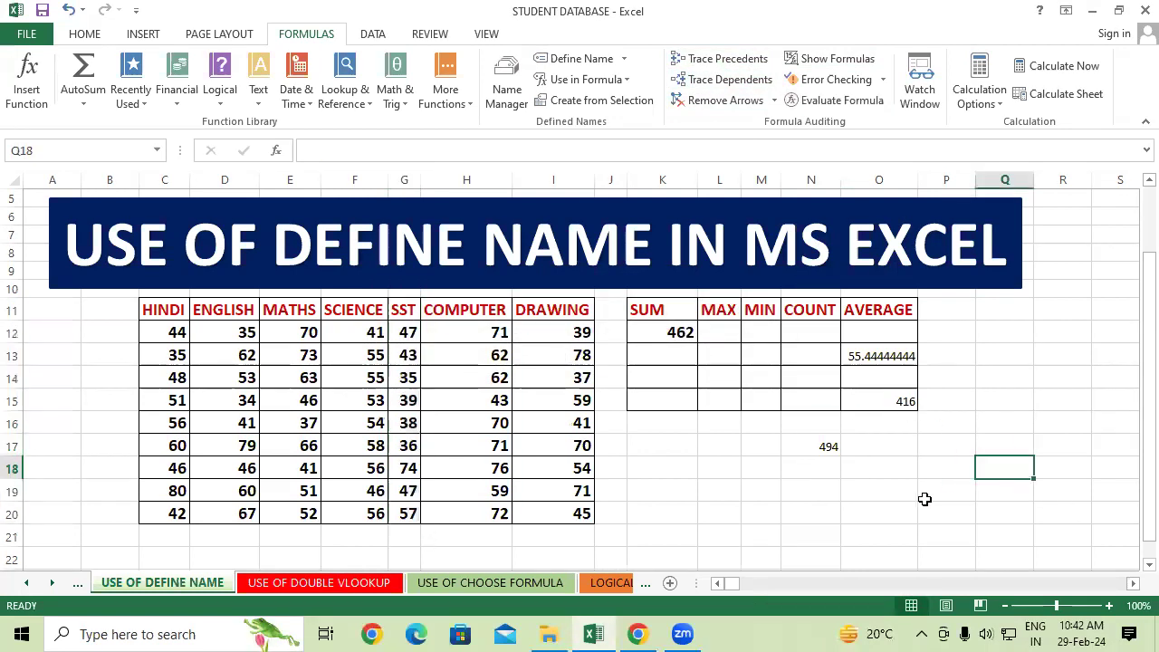
pyautogui.click(924, 497)
pyautogui.moveTo(405, 310); pyautogui.dragTo(409, 511)
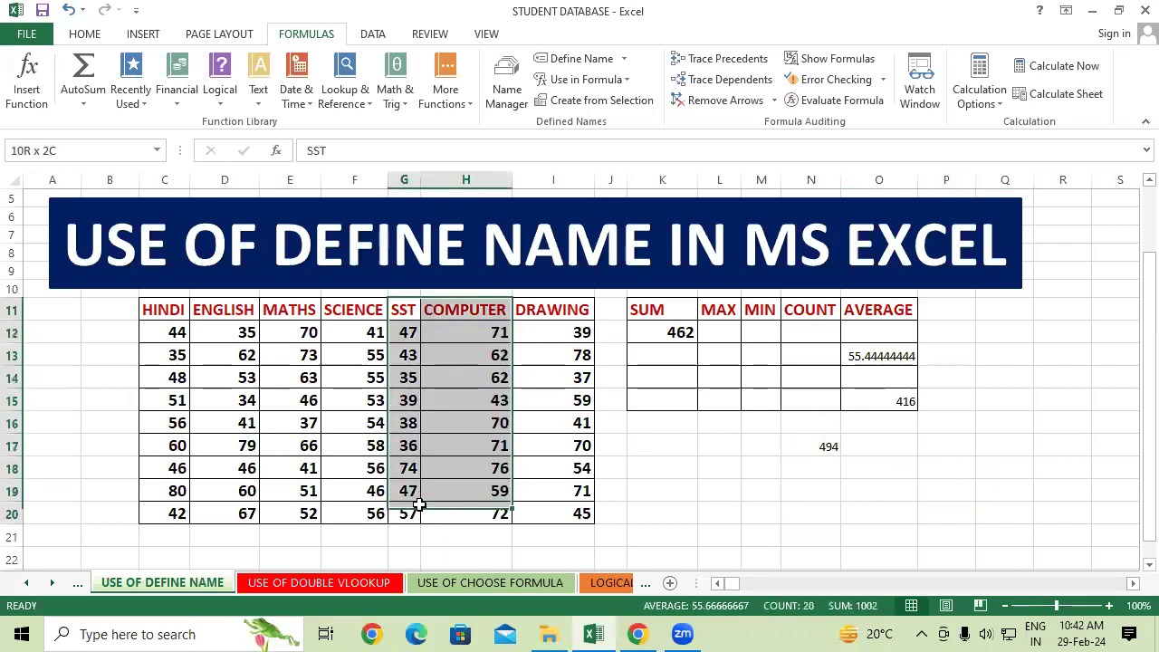
pyautogui.click(729, 80)
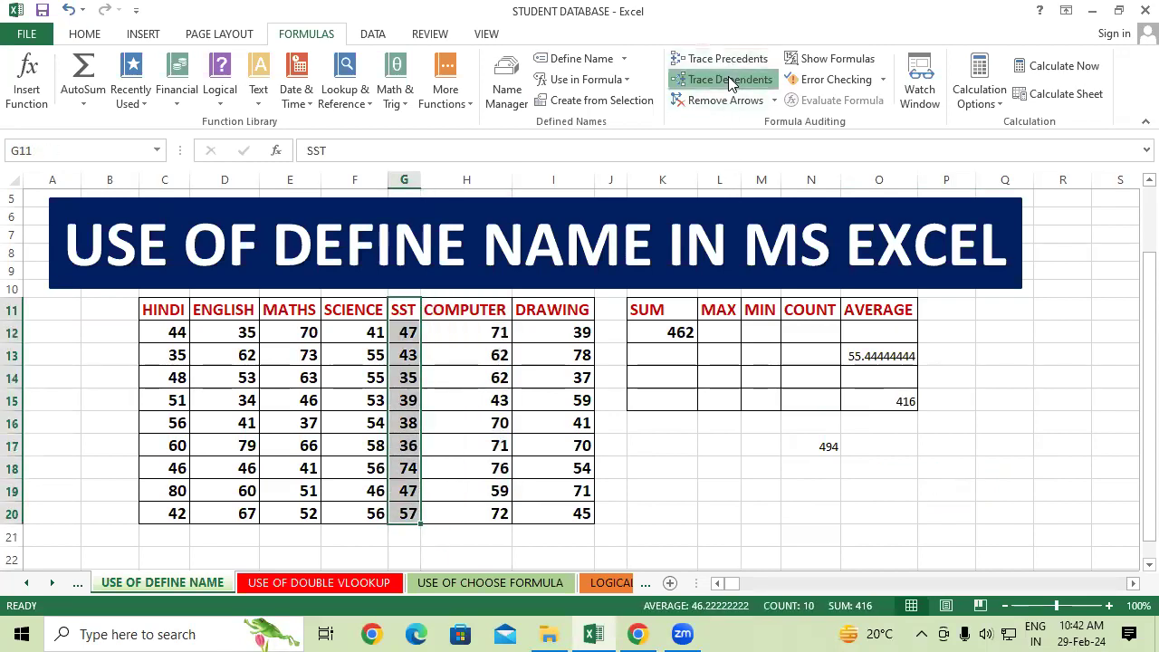
pyautogui.click(788, 291)
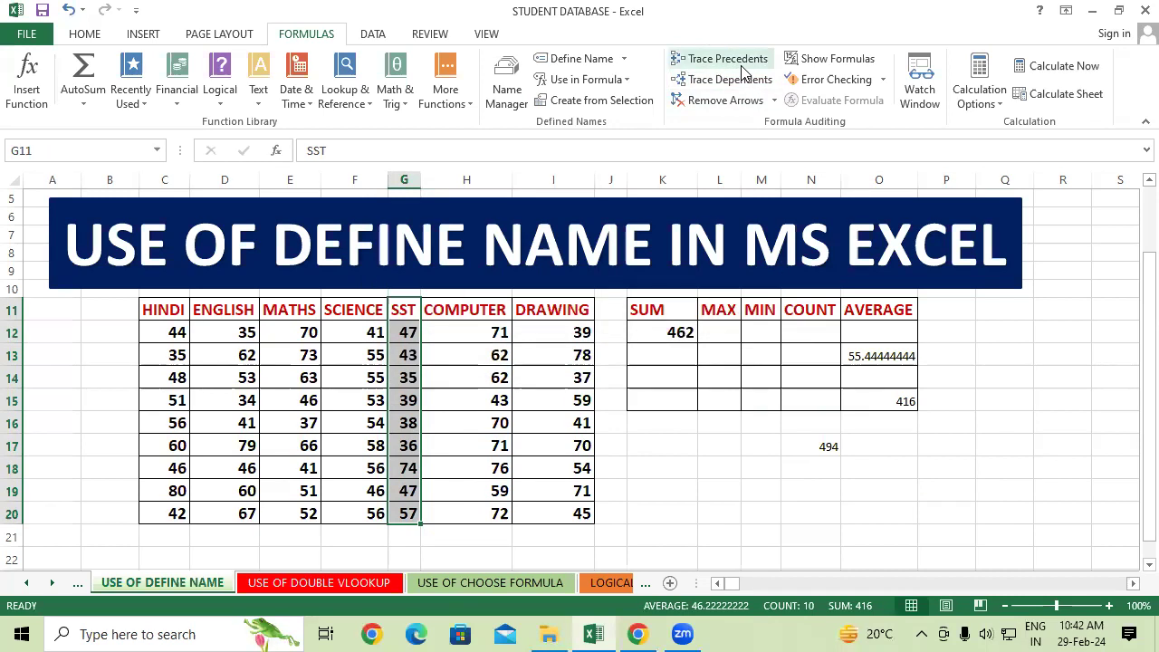
pyautogui.click(727, 58)
pyautogui.click(582, 362)
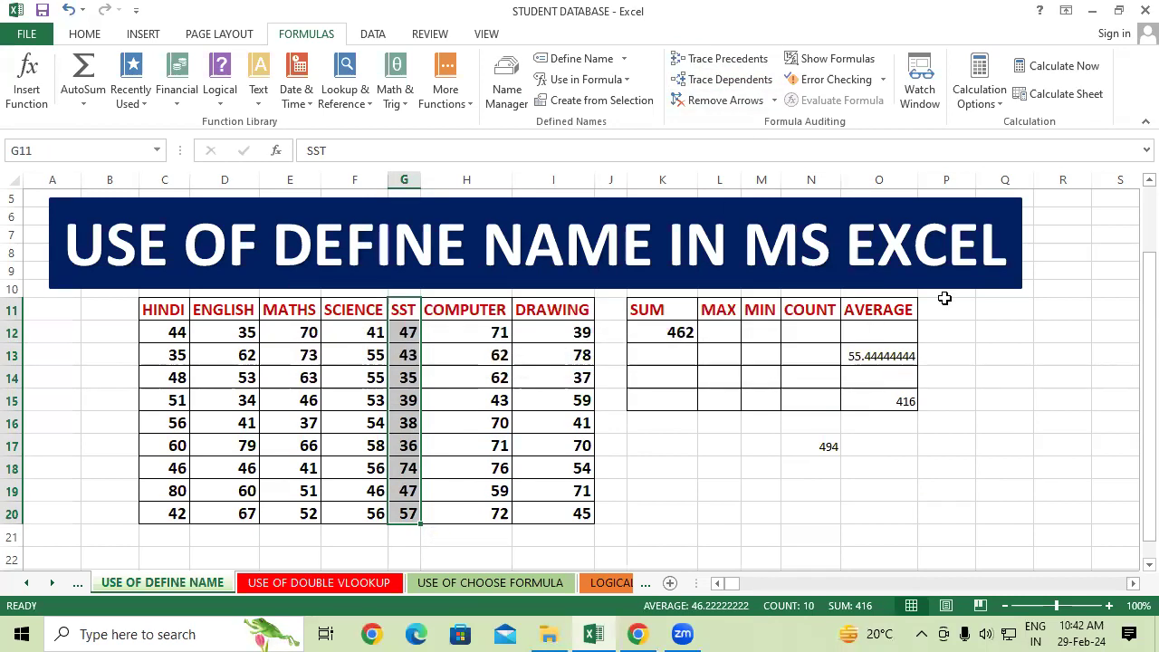
pyautogui.click(965, 361)
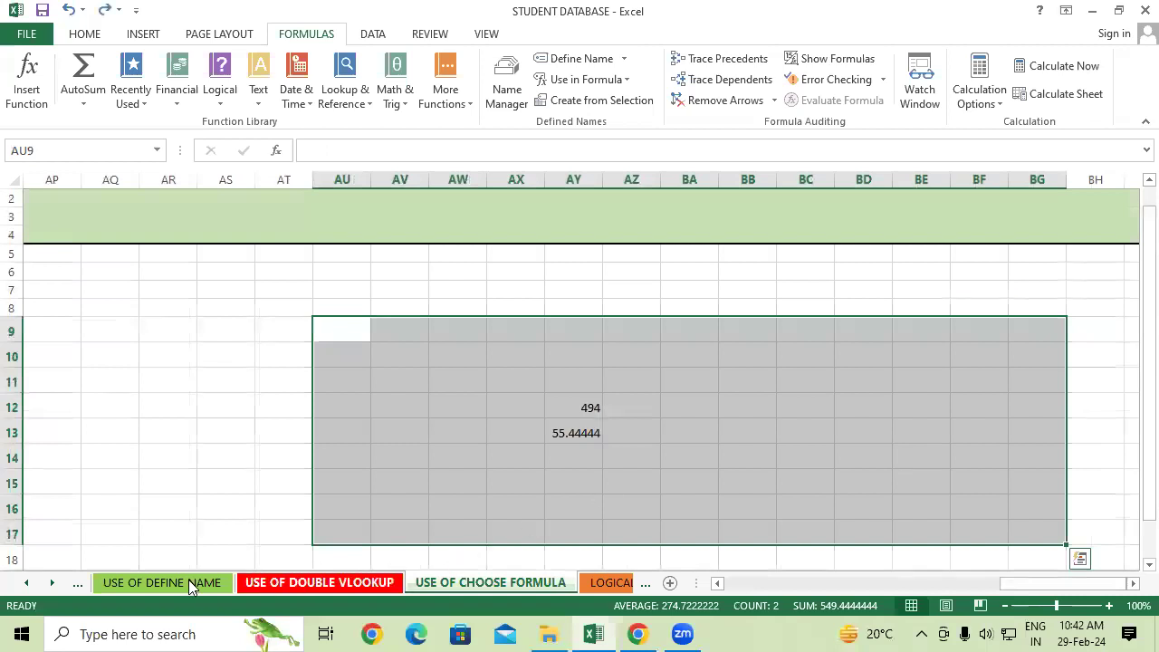
# On USE OF DEFINE NAME, check the HINDI column for dependents and precedents
pyautogui.click(181, 583)
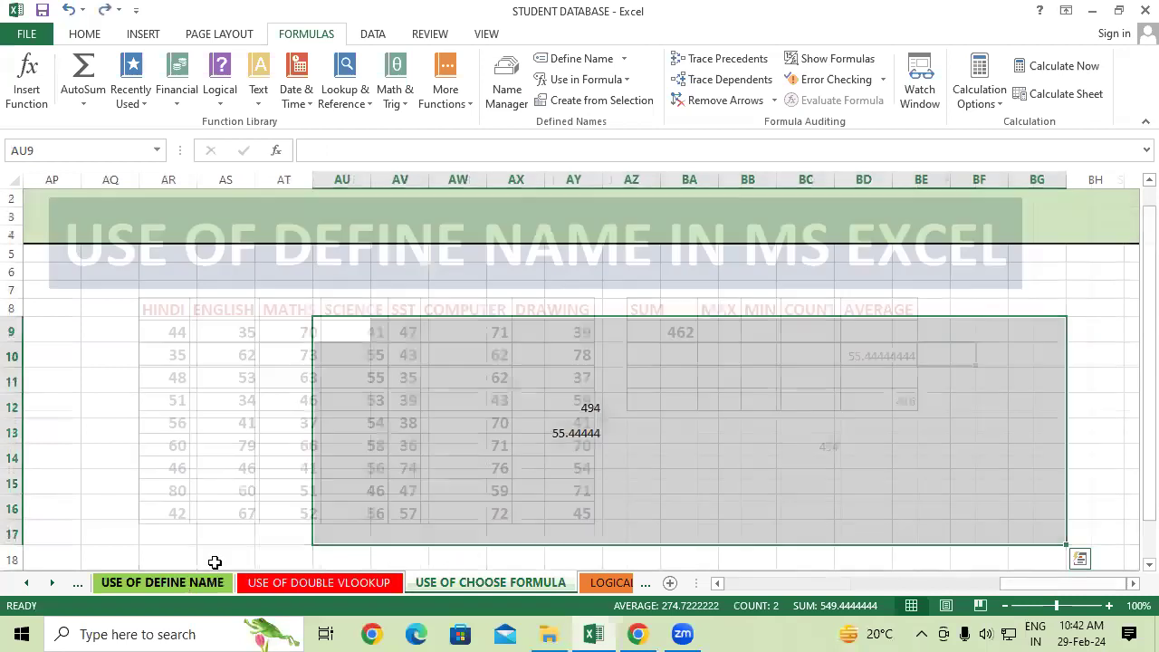
pyautogui.click(666, 334)
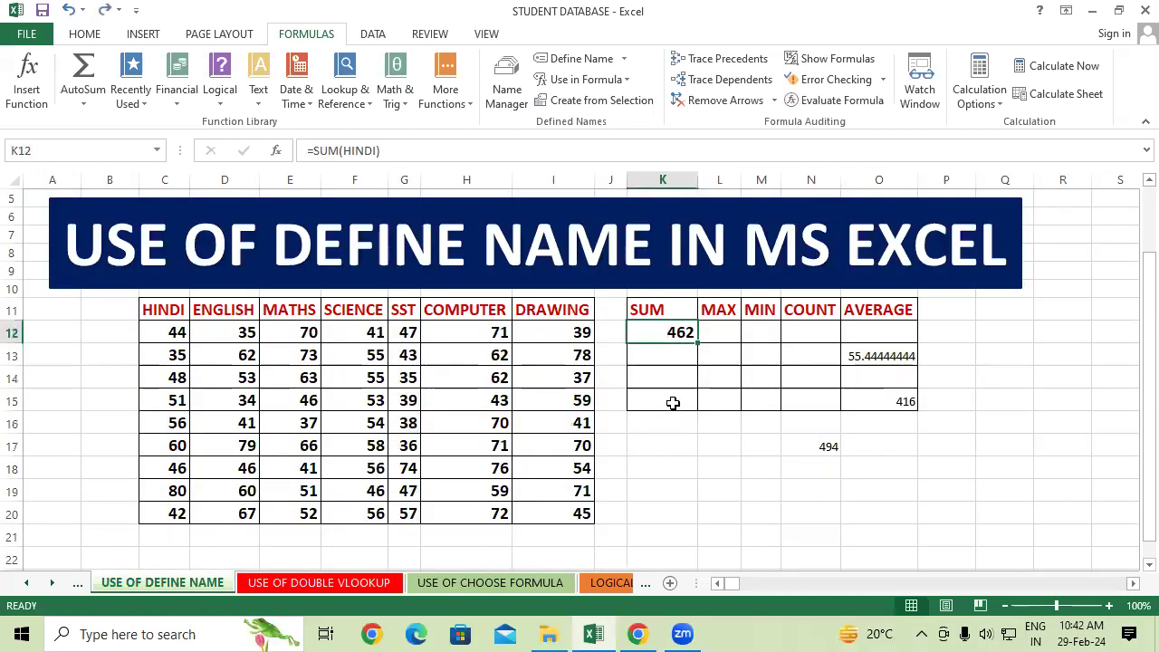
pyautogui.click(701, 453)
pyautogui.moveTo(163, 306); pyautogui.dragTo(184, 514)
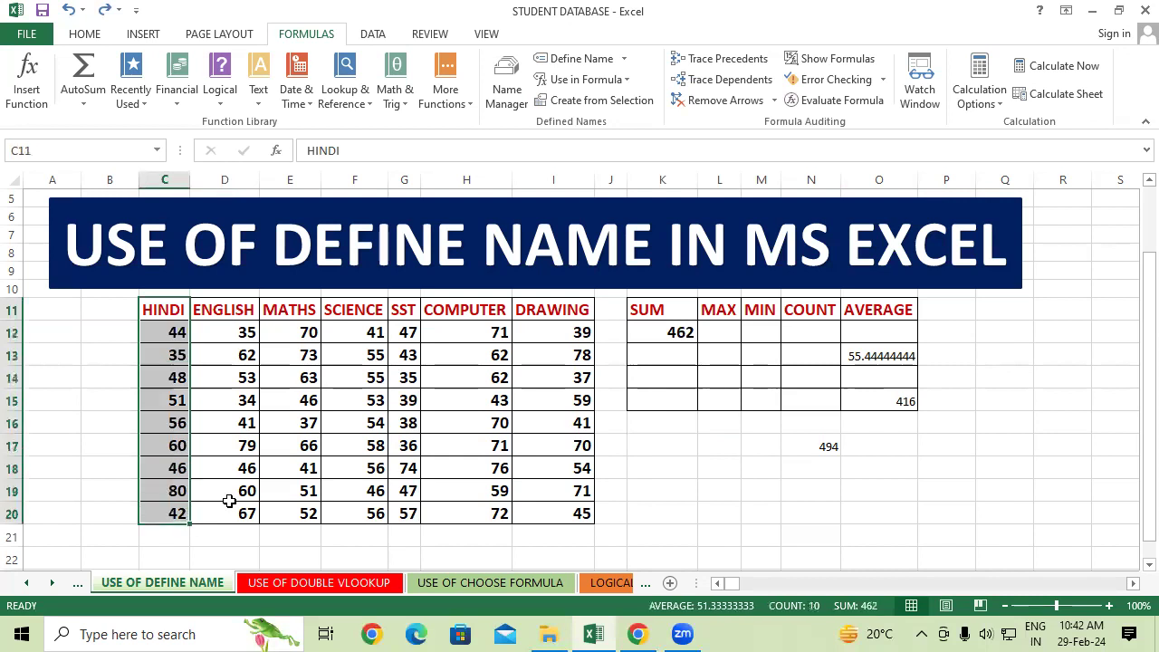
pyautogui.click(730, 79)
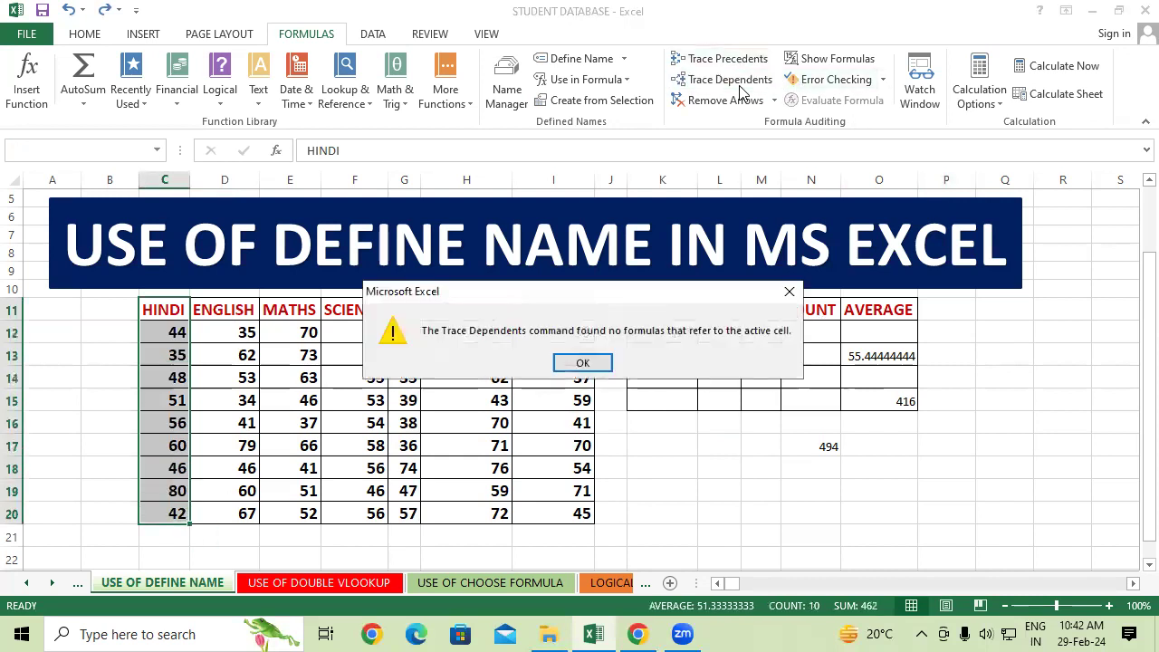
pyautogui.click(790, 289)
pyautogui.click(725, 421)
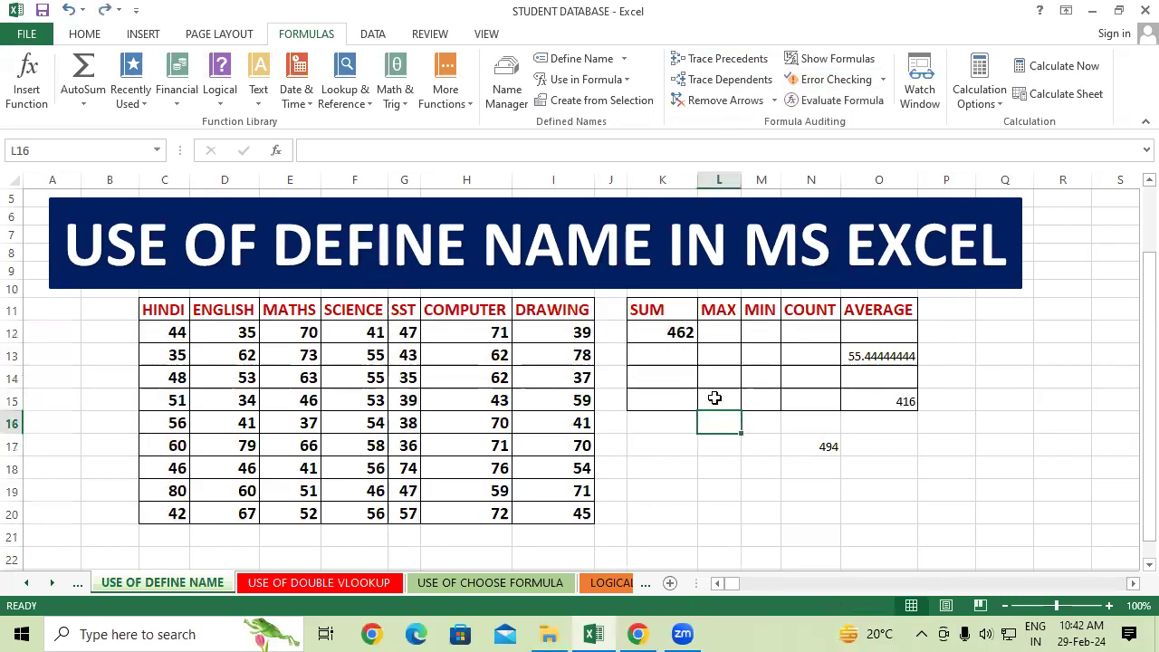
pyautogui.moveTo(159, 309); pyautogui.dragTo(172, 513)
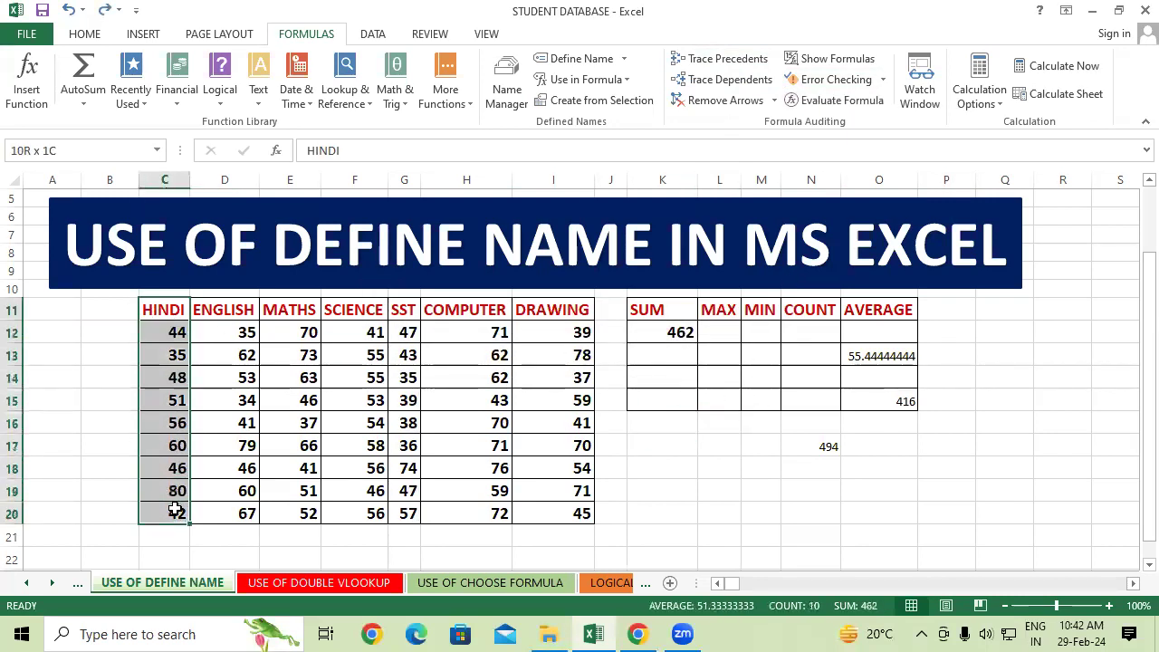
pyautogui.click(728, 58)
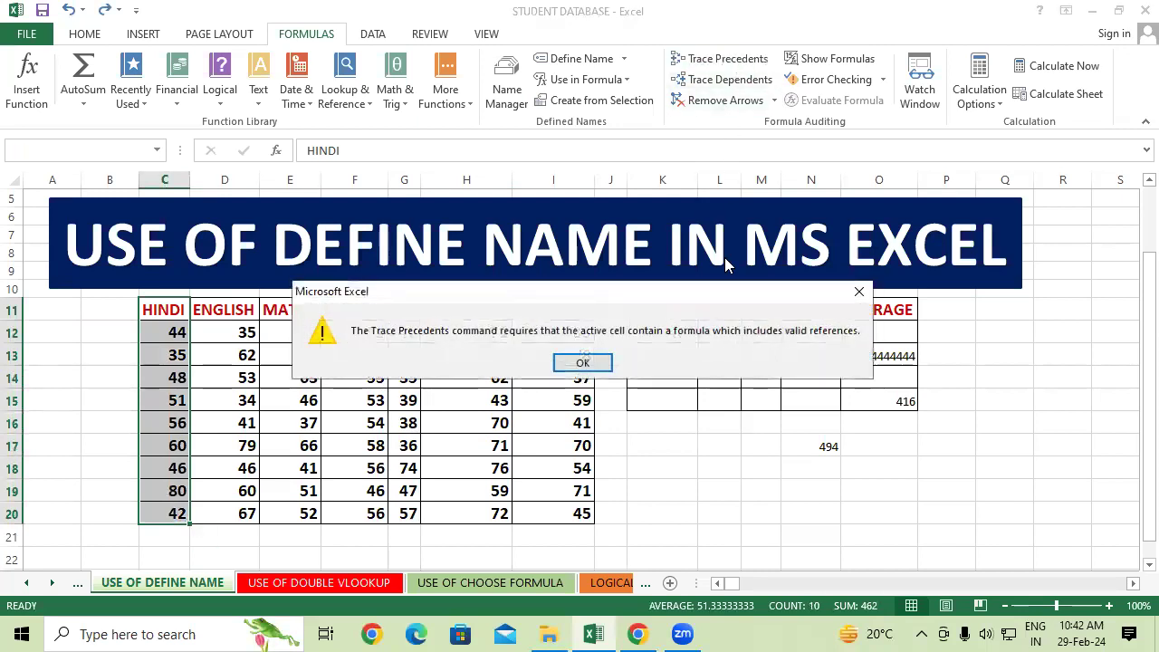
pyautogui.click(860, 295)
pyautogui.click(662, 513)
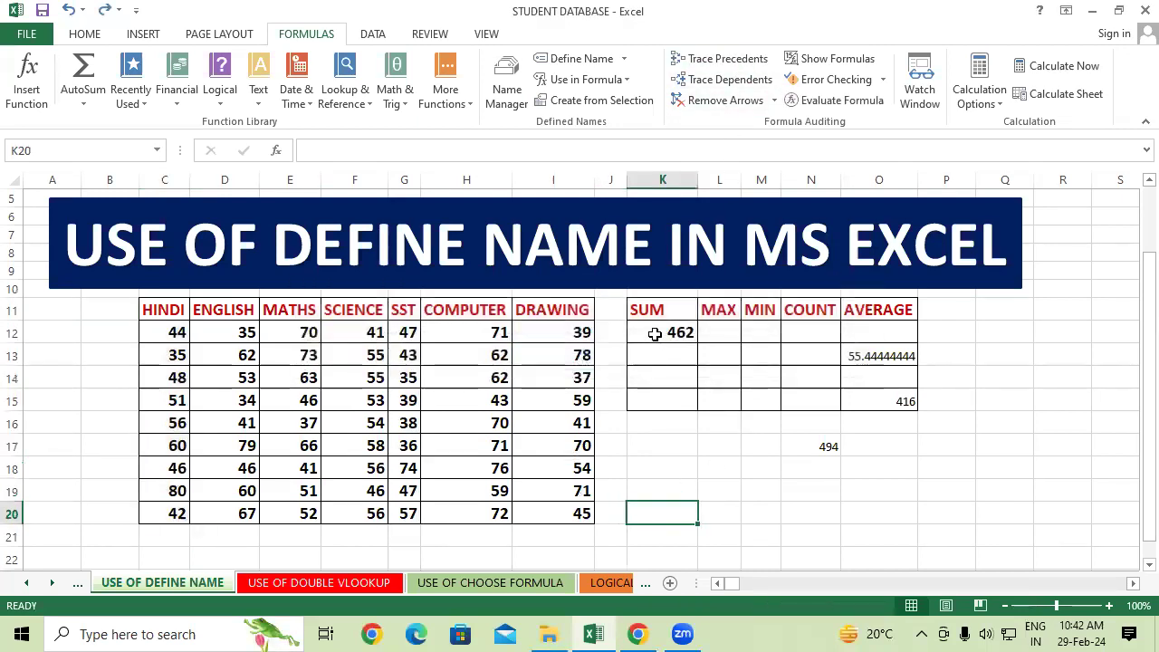
# Trace the precedents of the 462 total in K12, then remove the arrows
pyautogui.click(666, 334)
pyautogui.click(743, 58)
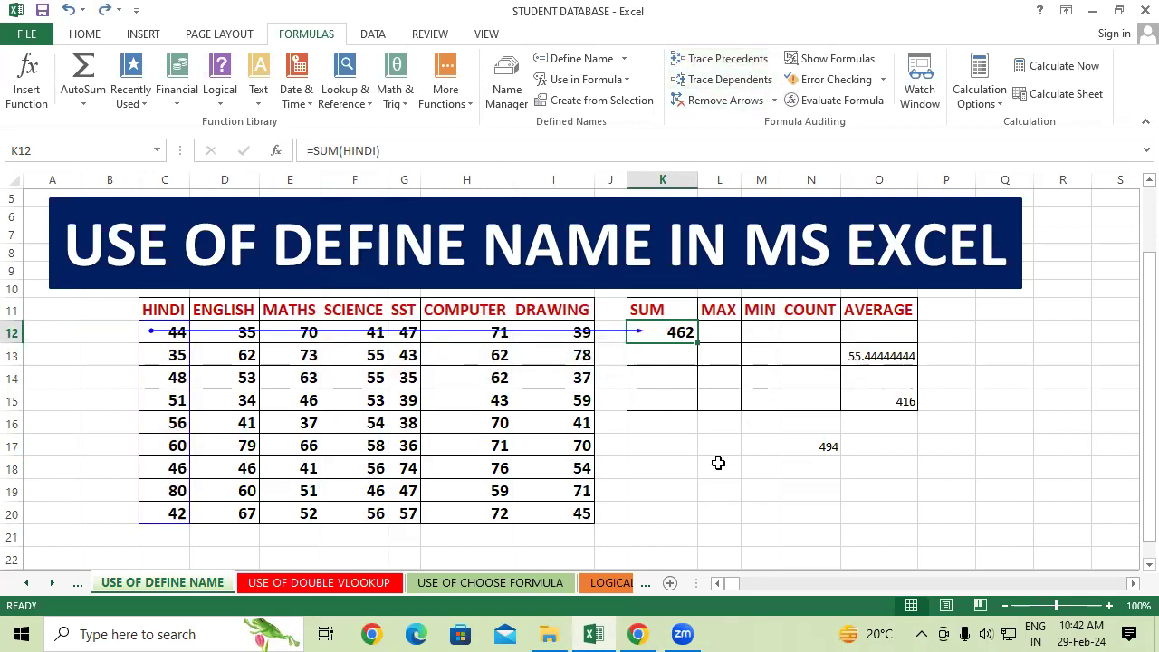
pyautogui.click(729, 100)
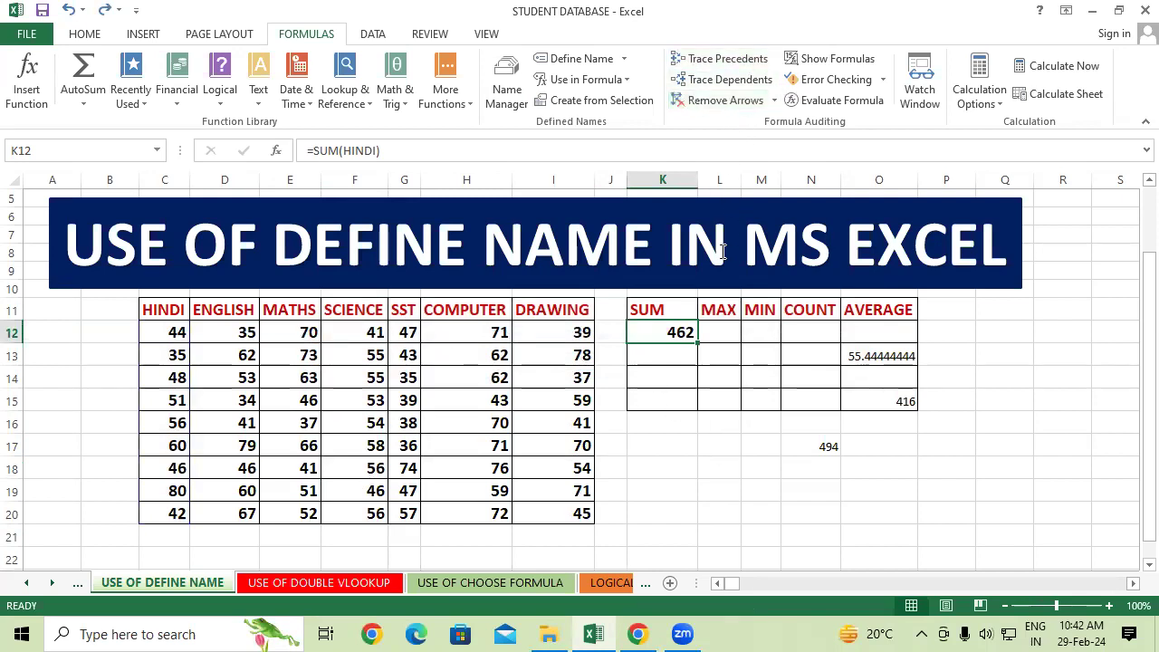
pyautogui.click(692, 442)
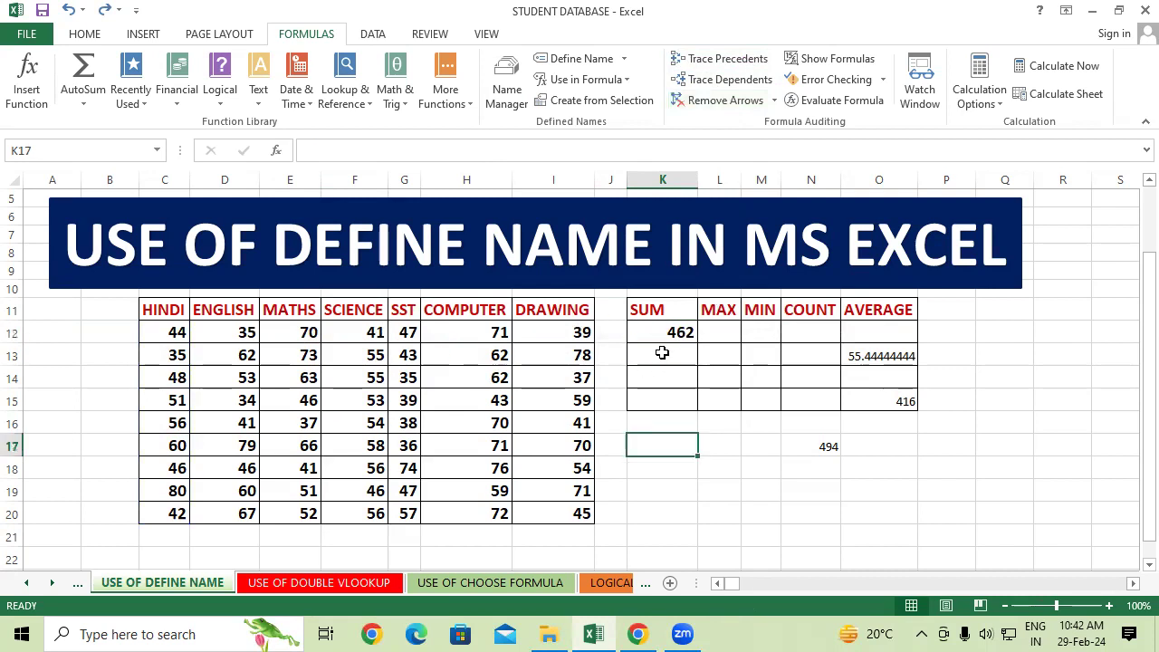
# Clear the old results in K12:P18
pyautogui.moveTo(680, 328); pyautogui.dragTo(939, 457)
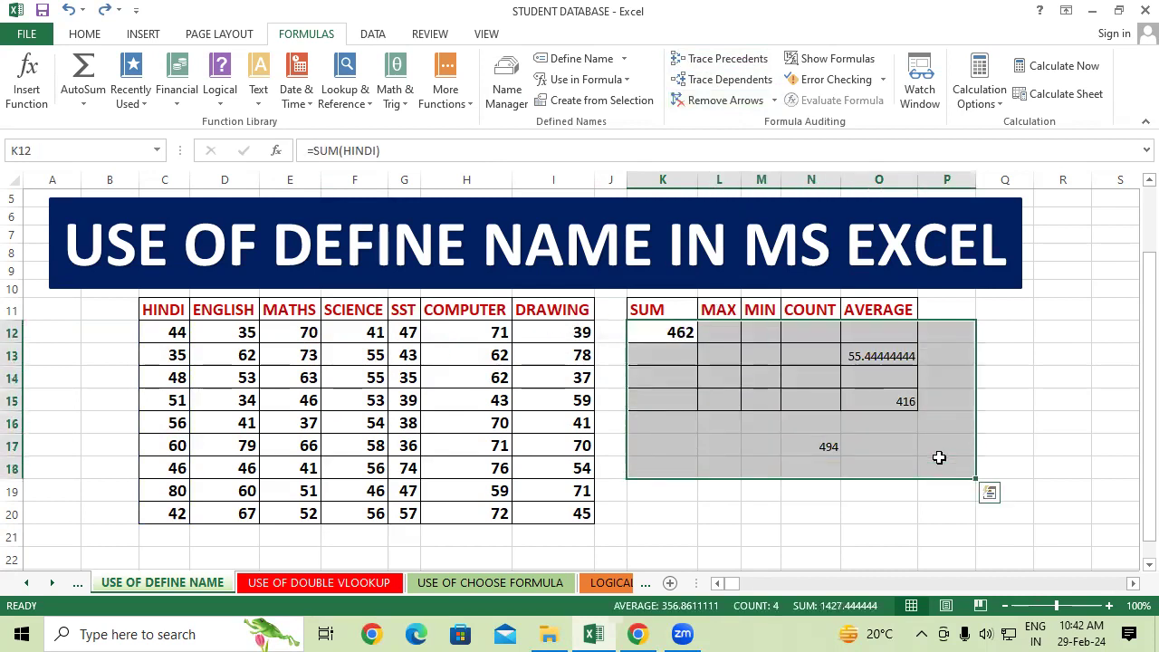
pyautogui.press('Delete')
pyautogui.click(1068, 421)
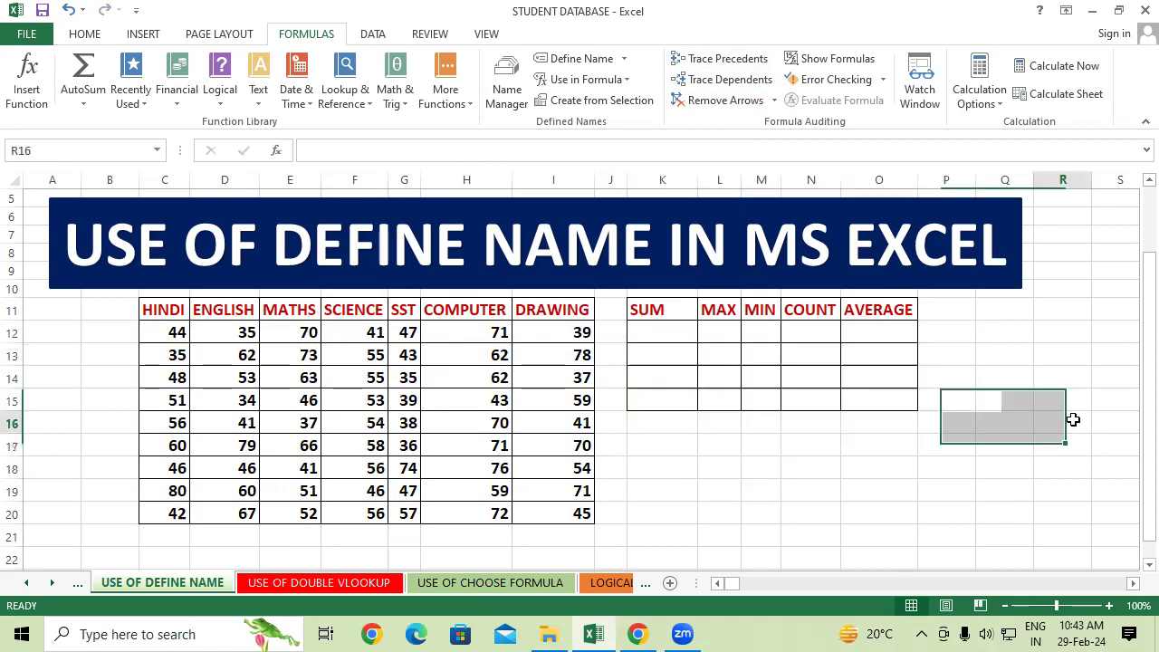
# Delete all seven subject names, DRAWING through SST, in the Name Manager
pyautogui.moveTo(155, 300); pyautogui.dragTo(570, 514)
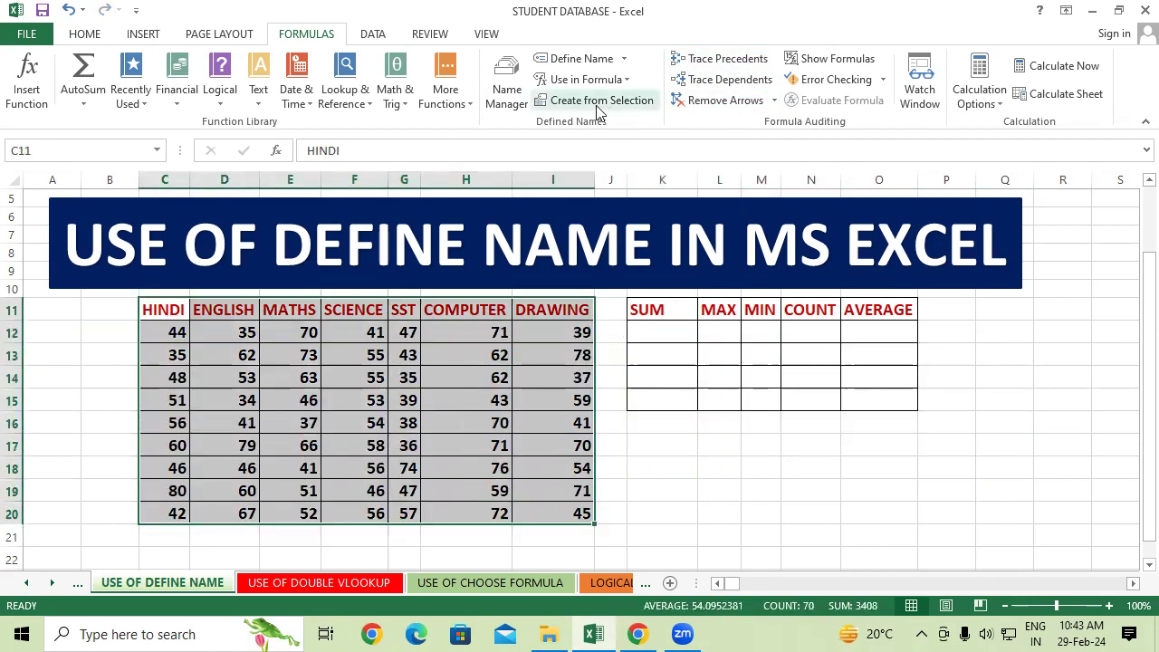
pyautogui.click(505, 94)
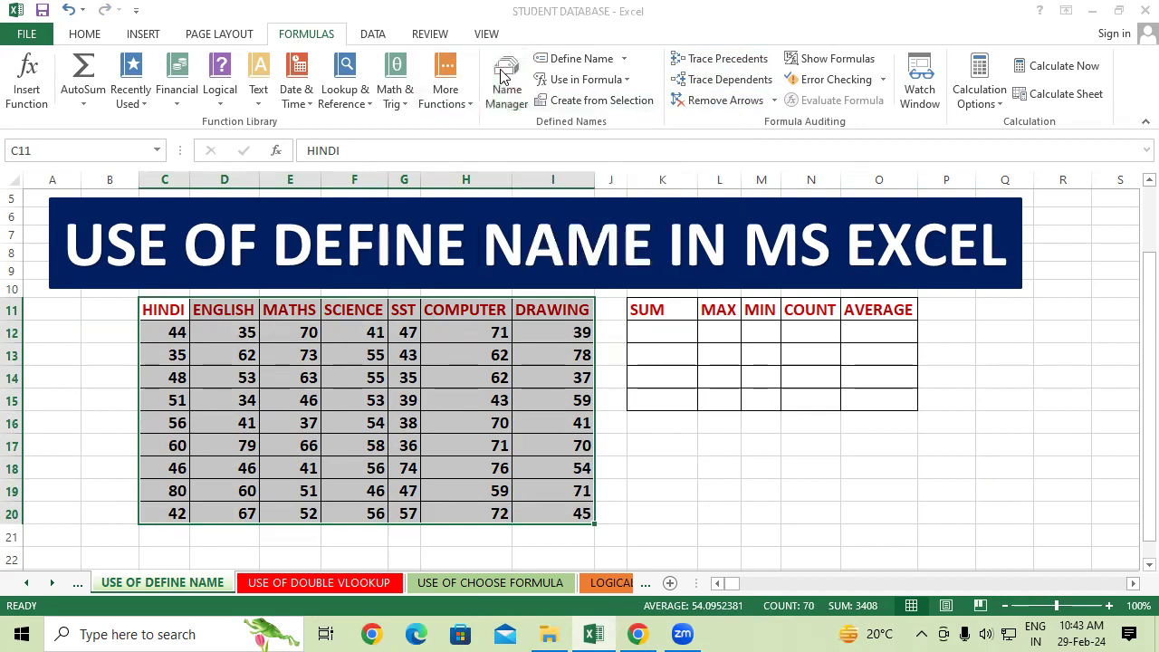
pyautogui.keyDown('ctrl'); pyautogui.click(554, 127); pyautogui.keyUp('ctrl')
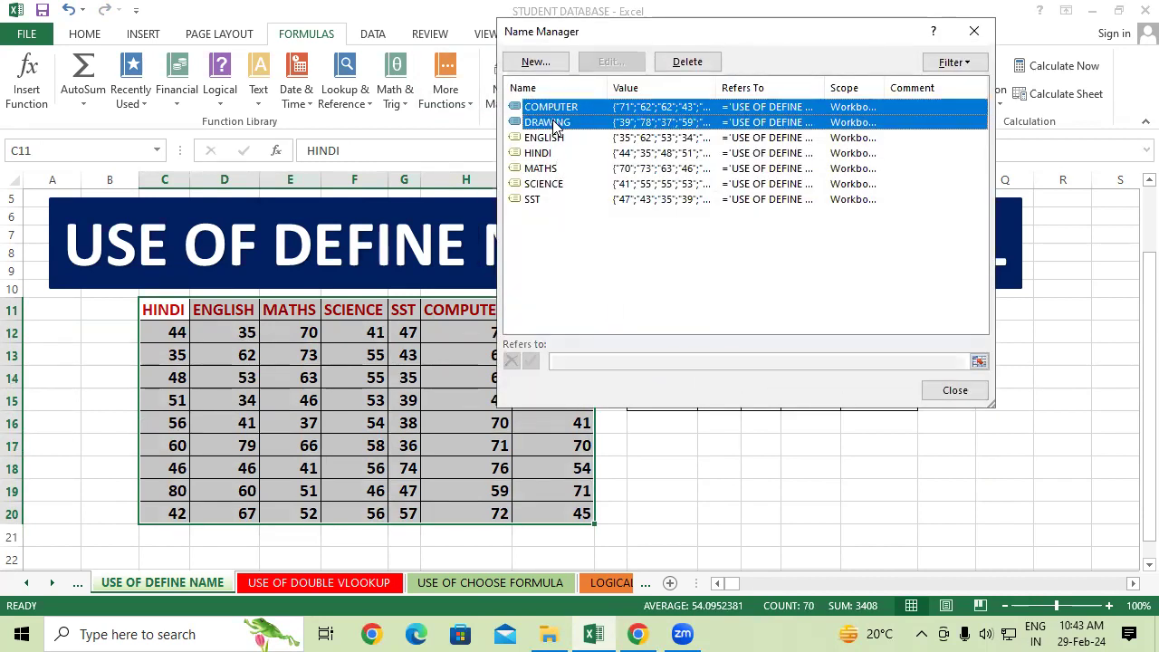
pyautogui.keyDown('ctrl'); pyautogui.click(554, 143); pyautogui.keyUp('ctrl')
pyautogui.keyDown('ctrl'); pyautogui.click(555, 156); pyautogui.keyUp('ctrl')
pyautogui.keyDown('ctrl'); pyautogui.click(553, 169); pyautogui.keyUp('ctrl')
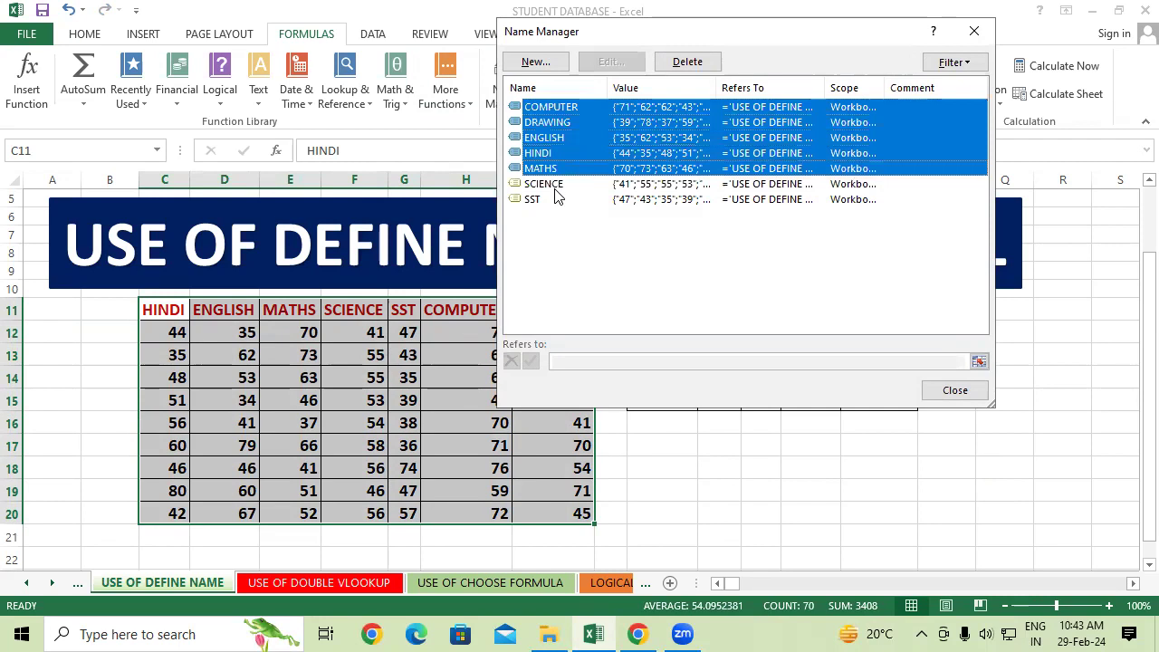
pyautogui.keyDown('ctrl'); pyautogui.click(556, 185); pyautogui.keyUp('ctrl')
pyautogui.keyDown('ctrl'); pyautogui.click(548, 200); pyautogui.keyUp('ctrl')
pyautogui.click(687, 62)
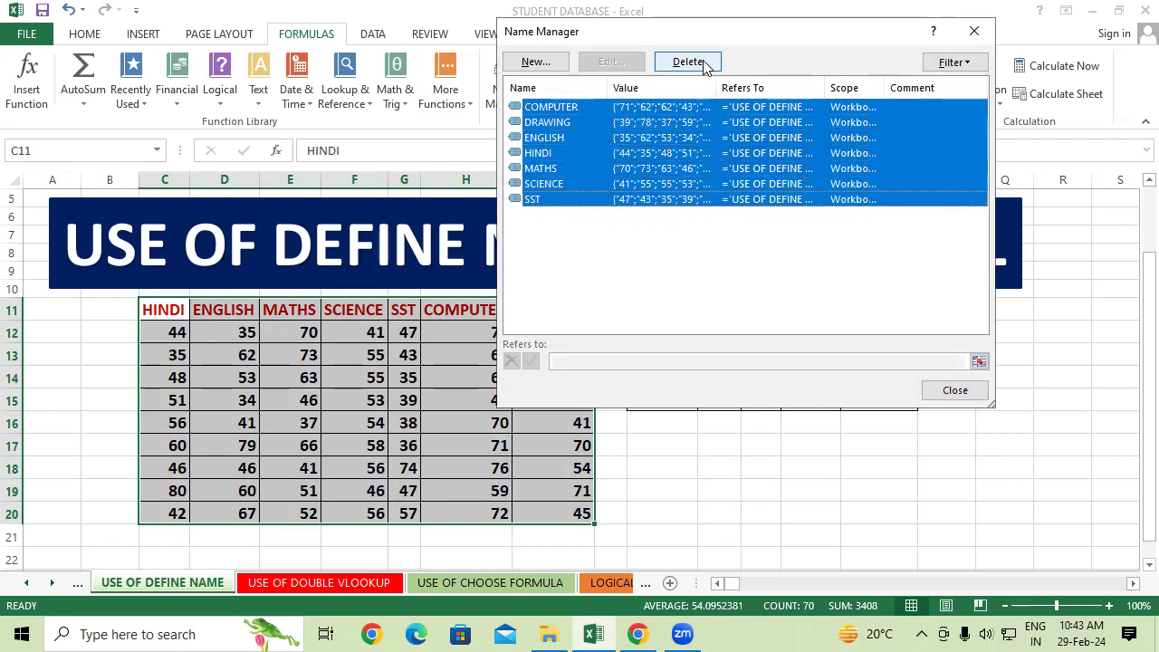
pyautogui.click(559, 362)
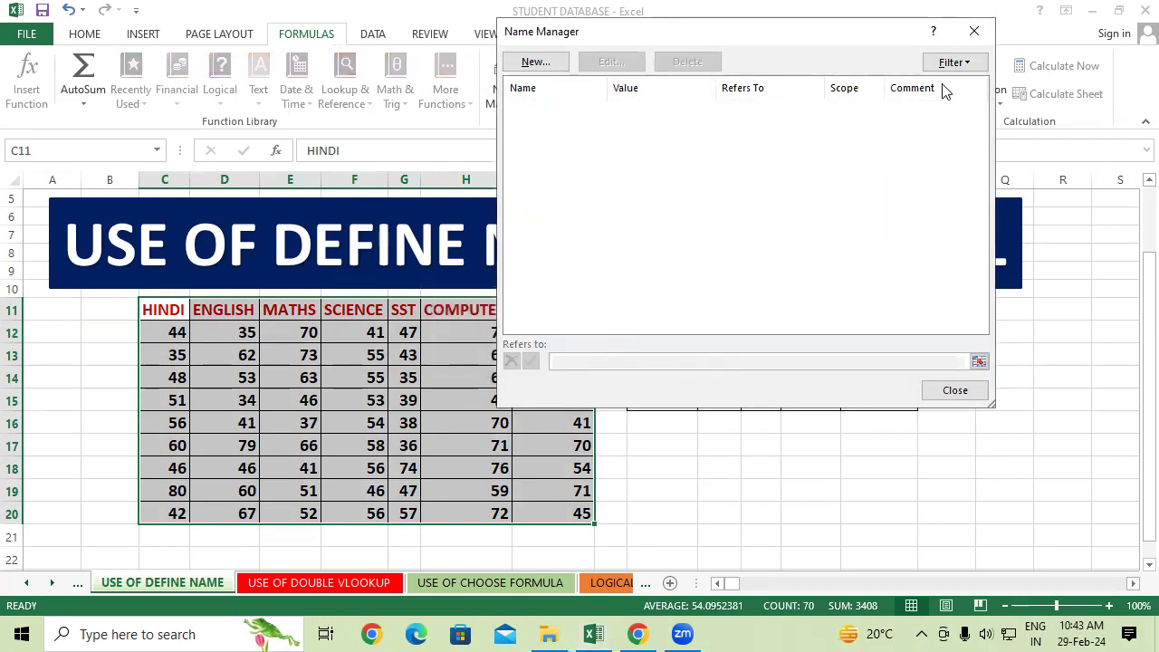
pyautogui.click(974, 31)
pyautogui.click(879, 399)
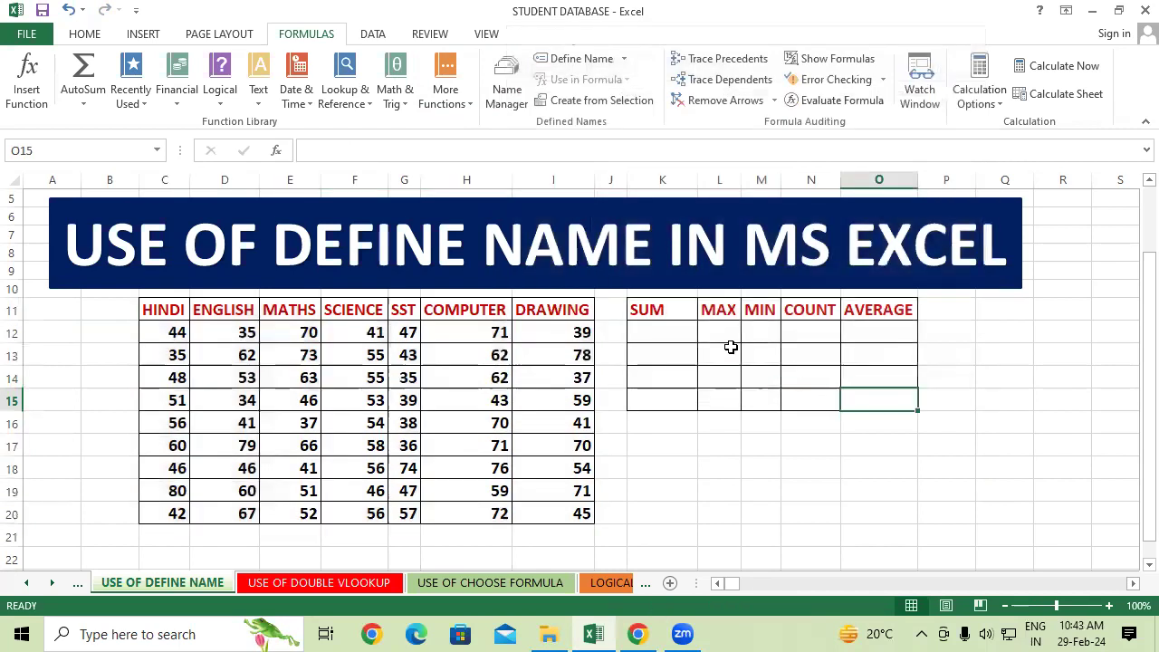
pyautogui.click(670, 334)
# Enter =SUM(HINDI) in K12, then clear the #NAME? error it shows
pyautogui.write('=SUM(HINDI)')
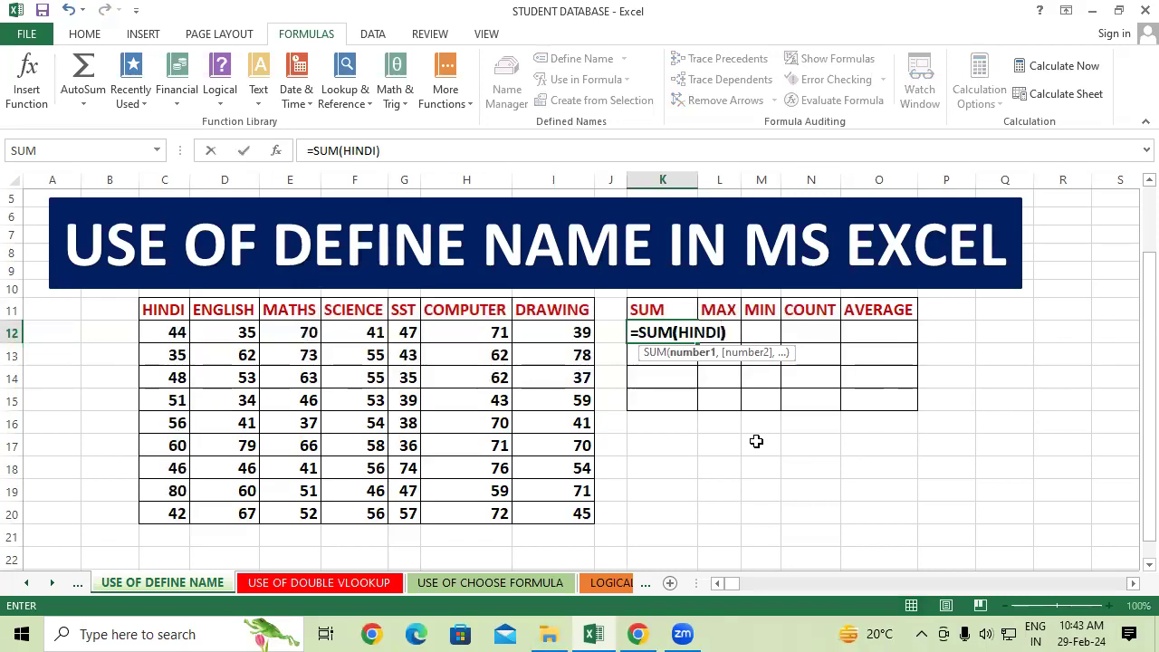
pyautogui.press('Return')
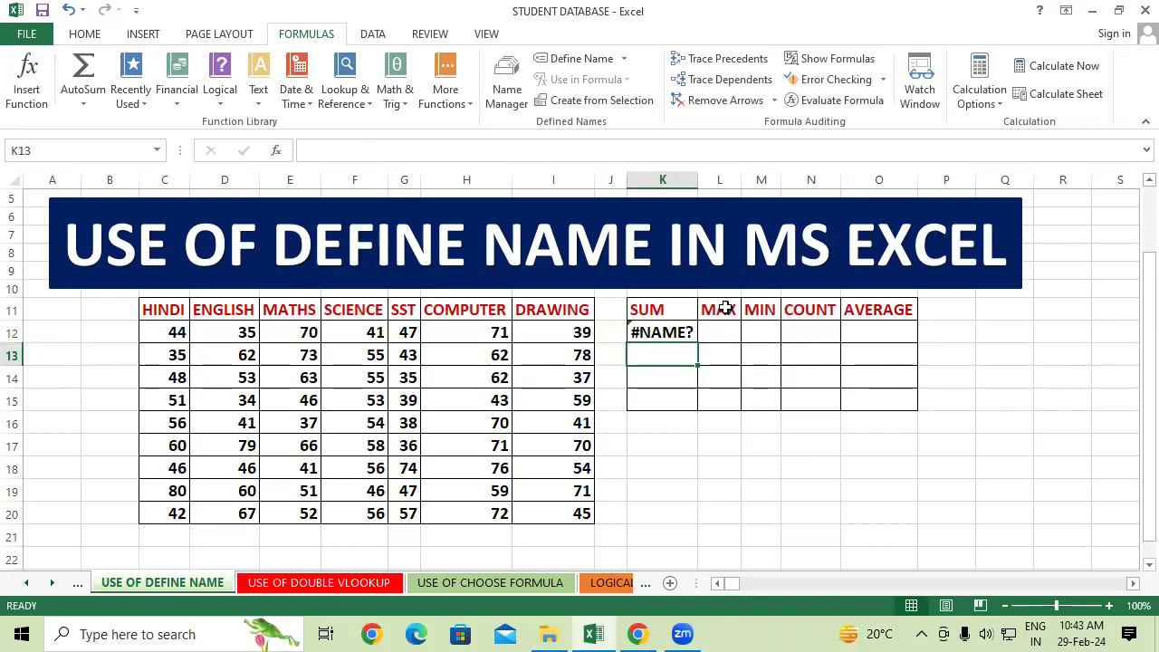
pyautogui.click(685, 332)
pyautogui.press('Delete')
pyautogui.click(806, 441)
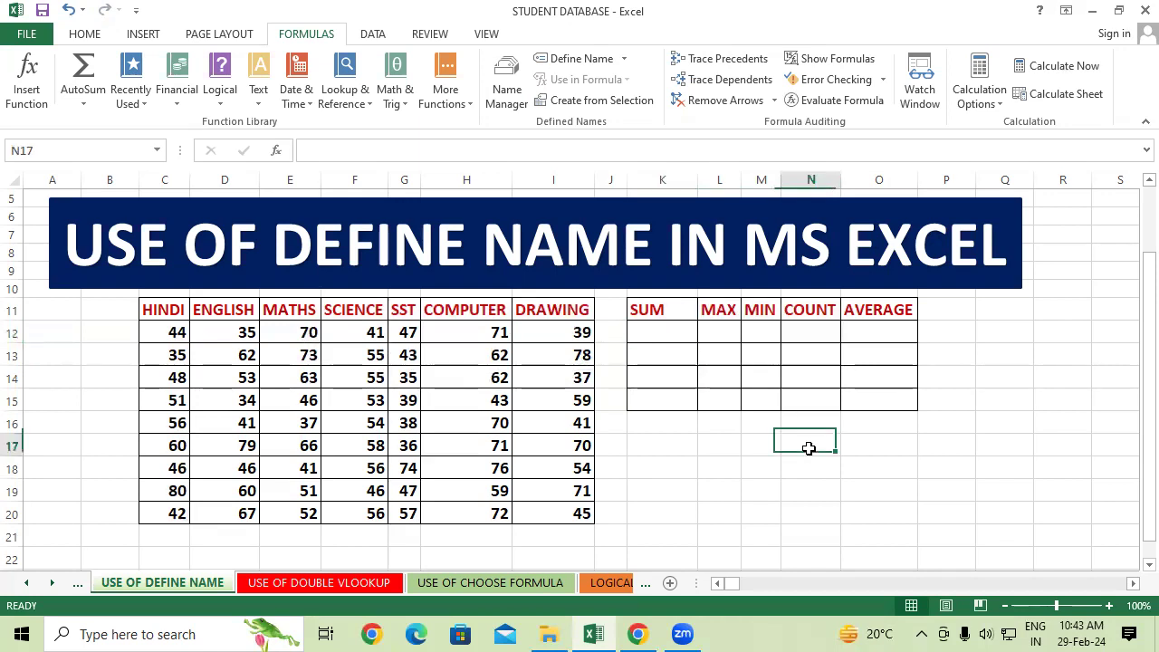
# Define the name HINDI for C11:C20 and re-enter =SUM(HINDI) in K12, giving 462
pyautogui.moveTo(163, 310); pyautogui.dragTo(172, 513)
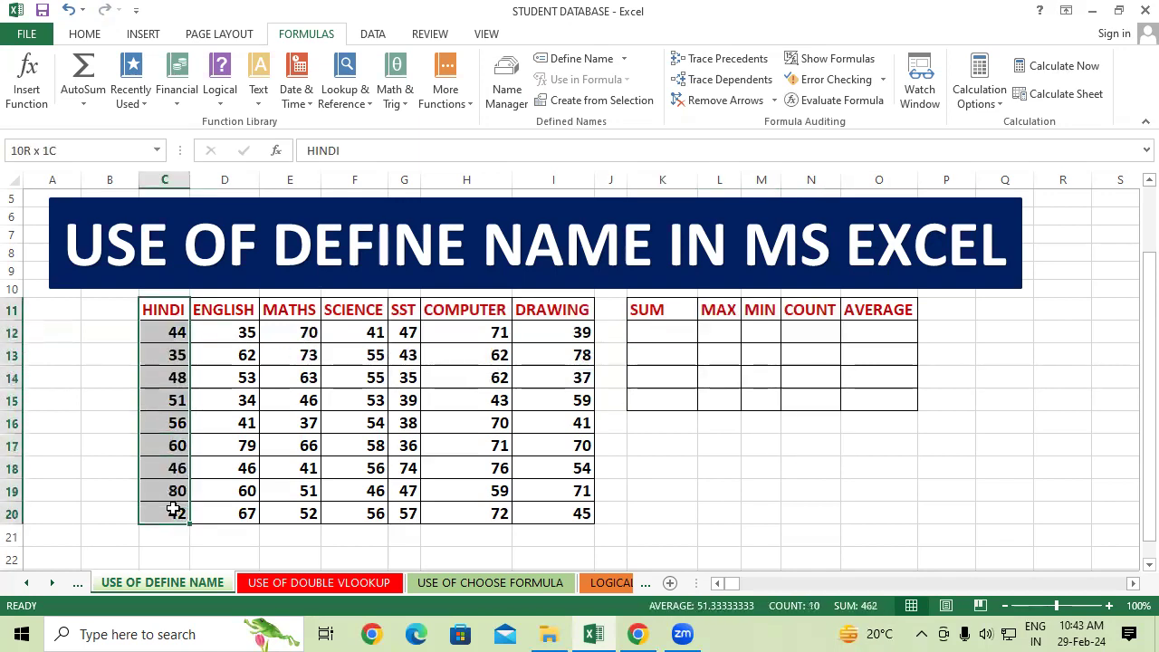
pyautogui.click(582, 60)
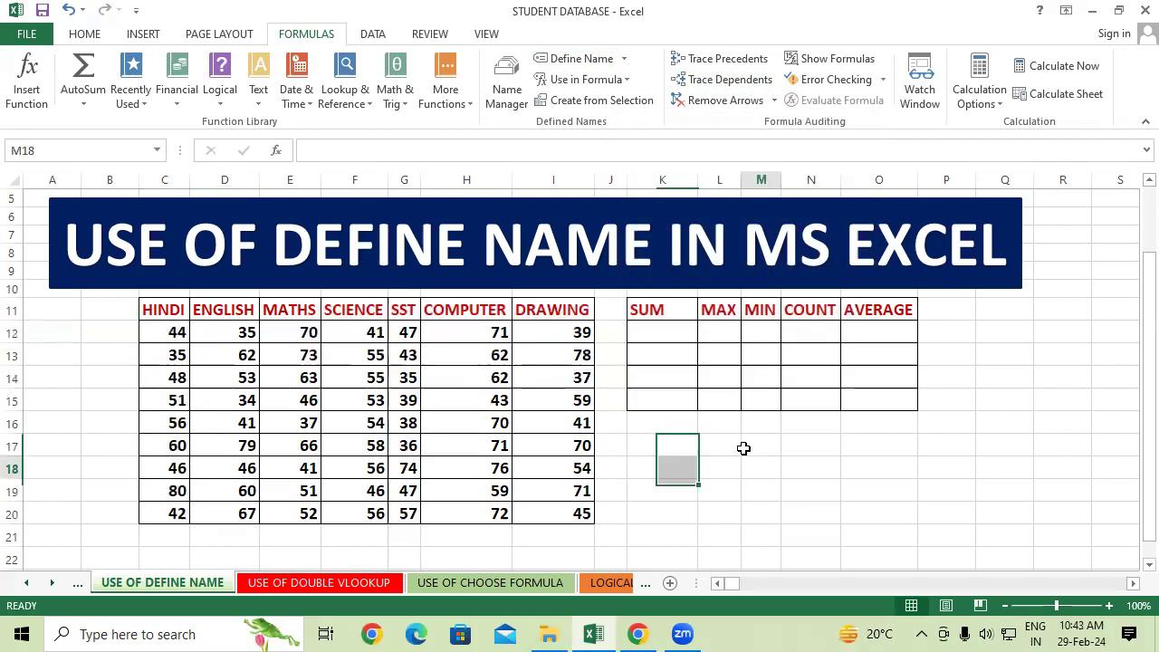
pyautogui.click(670, 326)
pyautogui.write('=S')
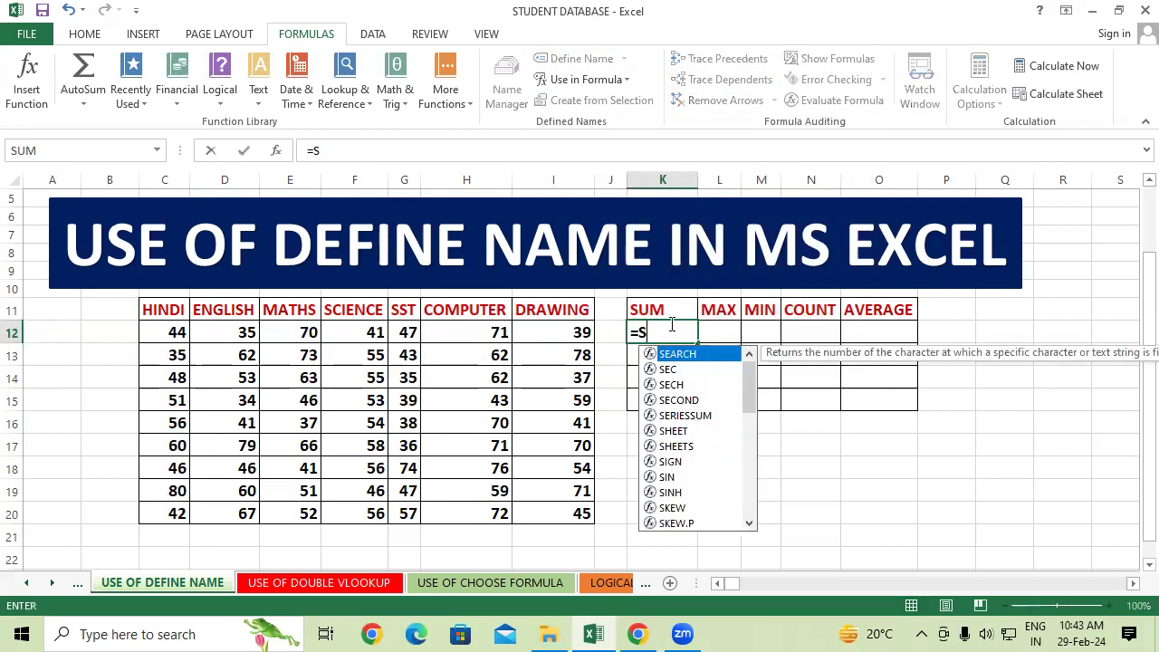
pyautogui.write('UM(')
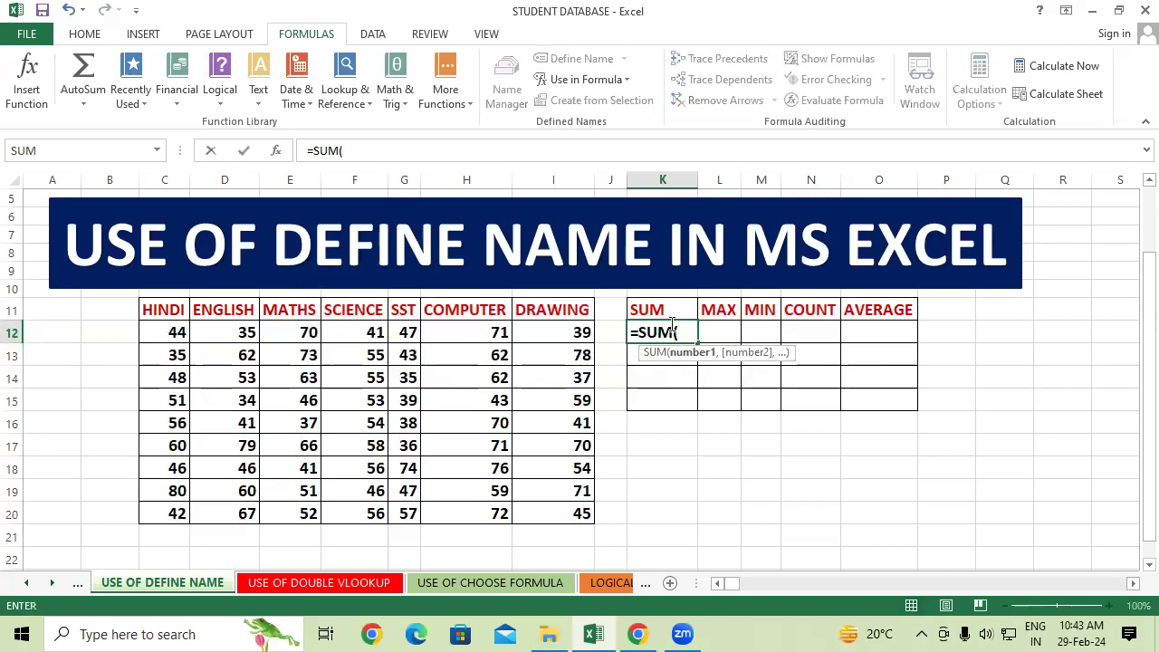
pyautogui.write('HIND')
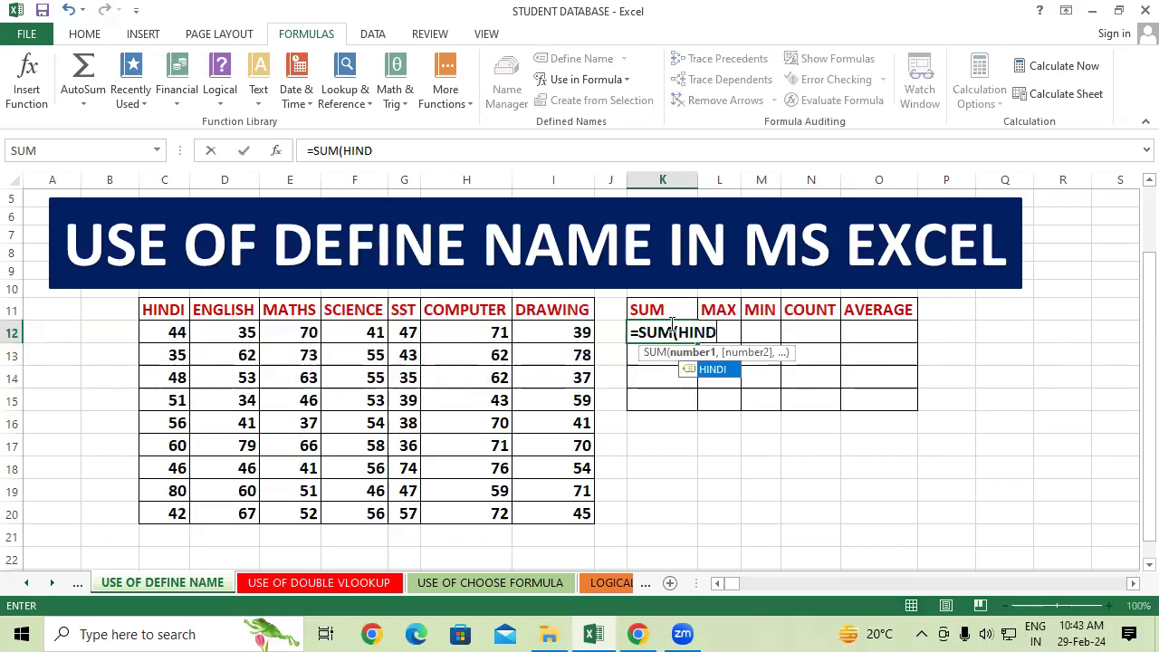
pyautogui.write('I)')
pyautogui.press('Return')
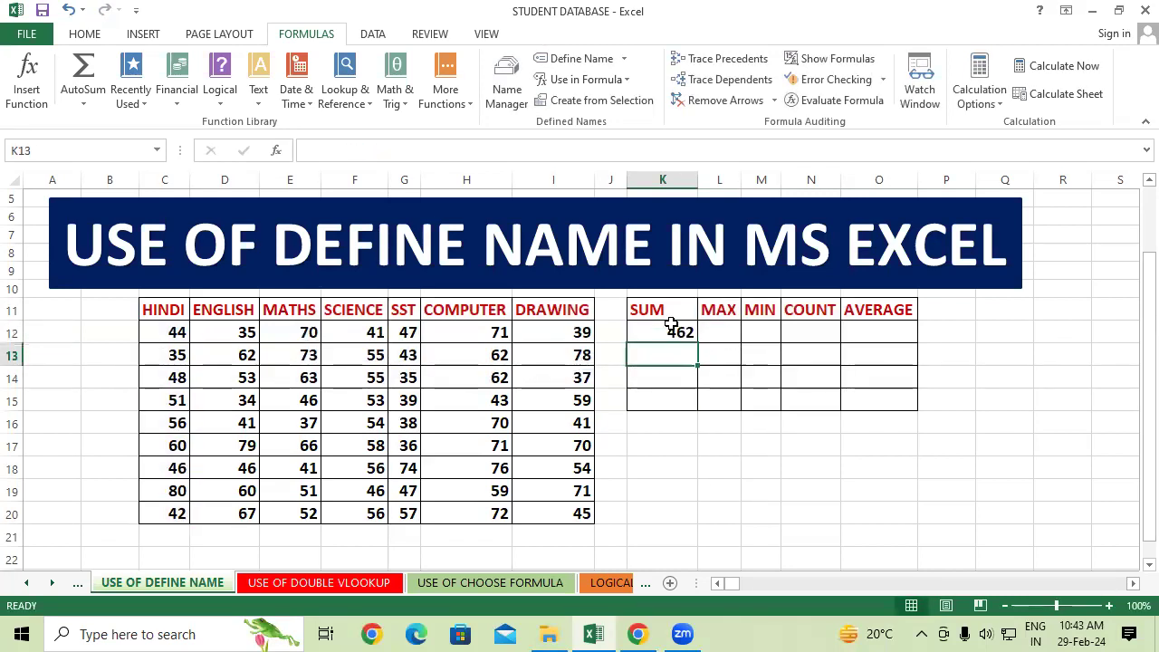
pyautogui.moveTo(164, 312); pyautogui.dragTo(173, 512)
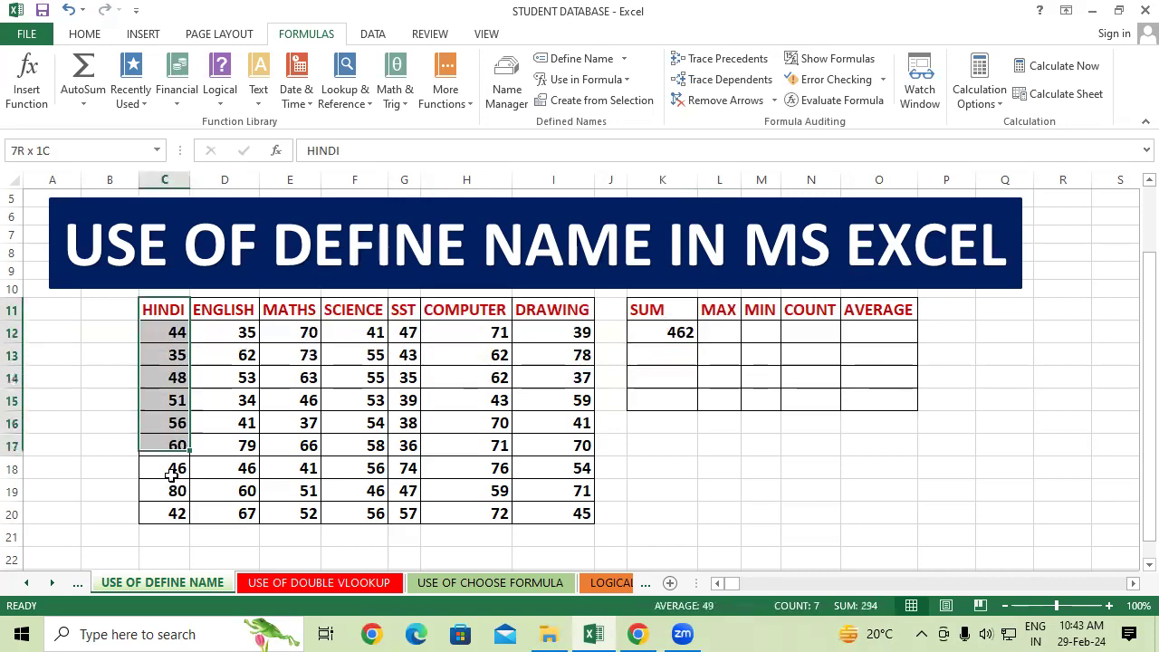
pyautogui.click(724, 80)
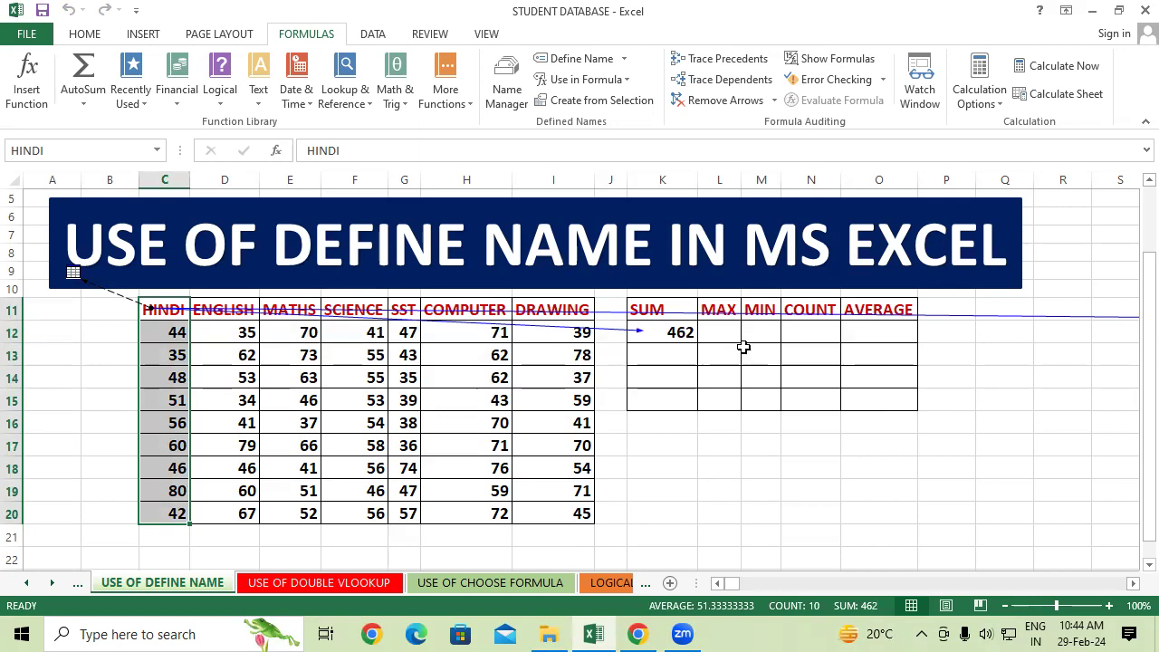
pyautogui.click(721, 99)
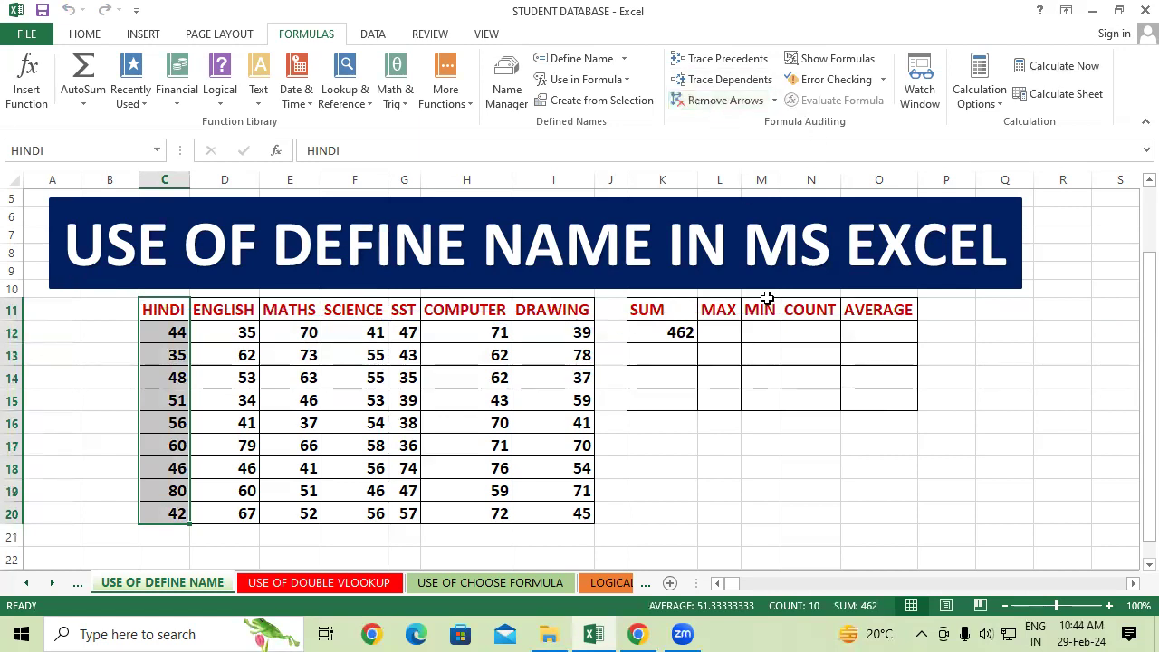
pyautogui.click(783, 373)
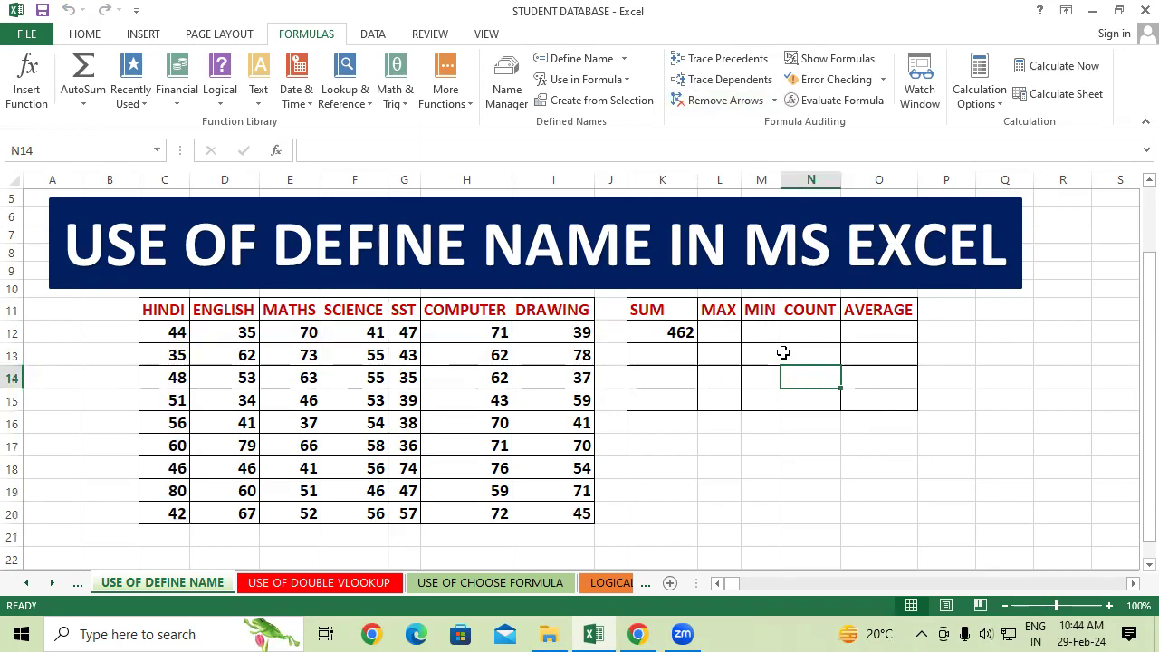
pyautogui.click(712, 398)
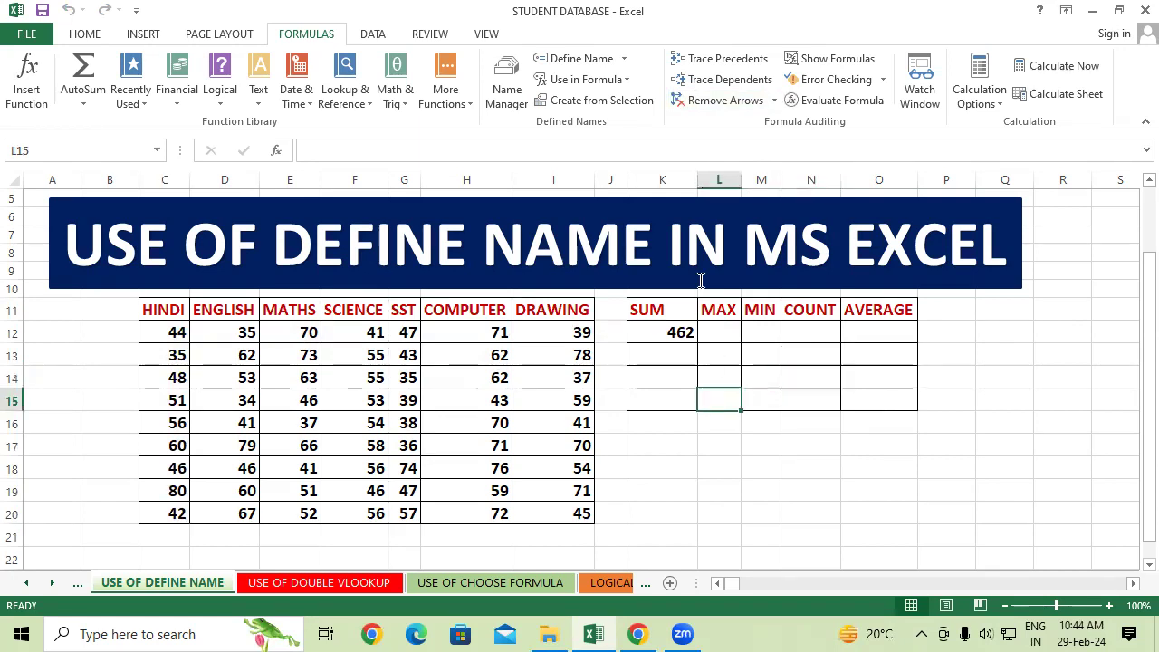
# Define the name ENGLISH for the ENGLISH marks D11:D20
pyautogui.click(585, 81)
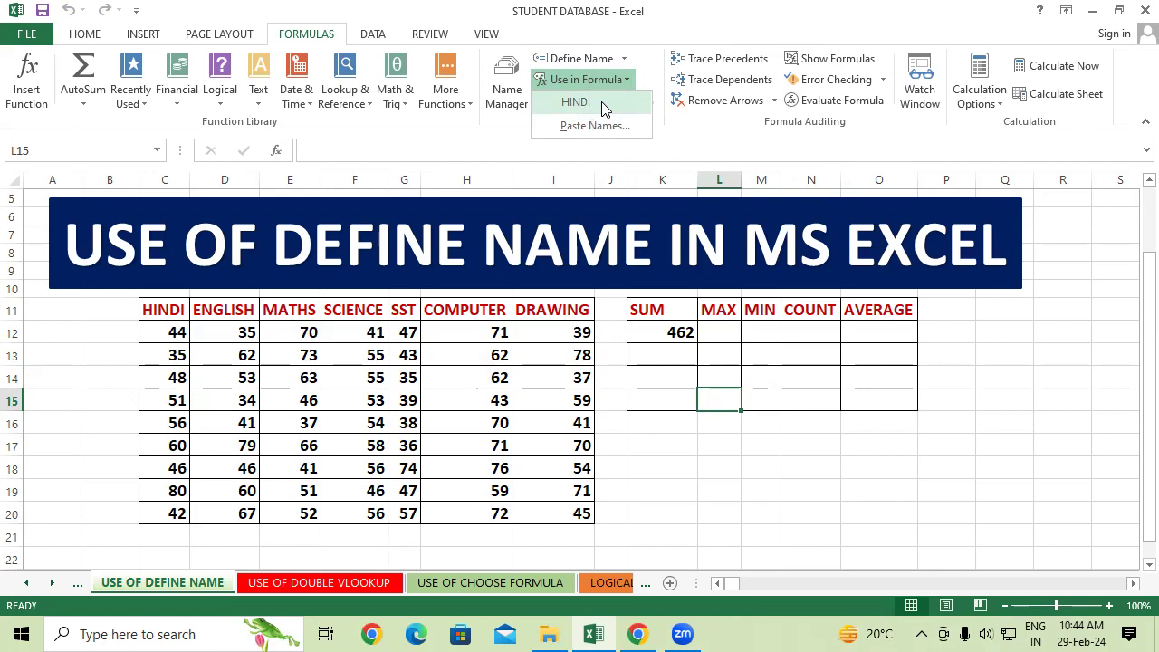
pyautogui.click(810, 433)
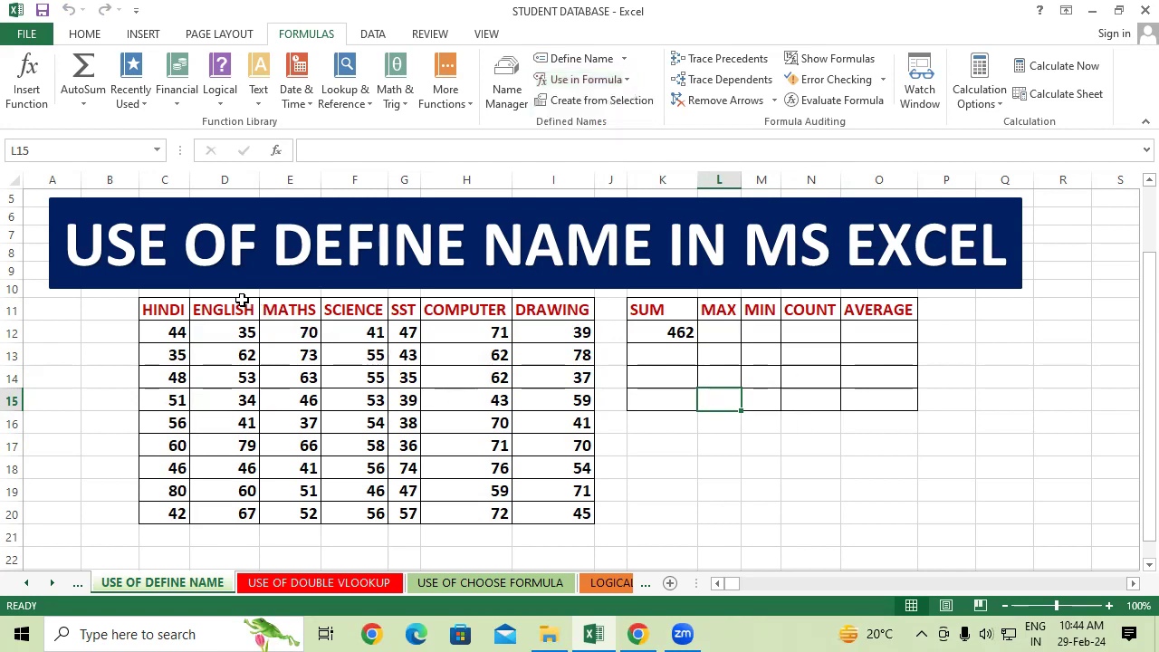
pyautogui.moveTo(242, 303); pyautogui.dragTo(237, 513)
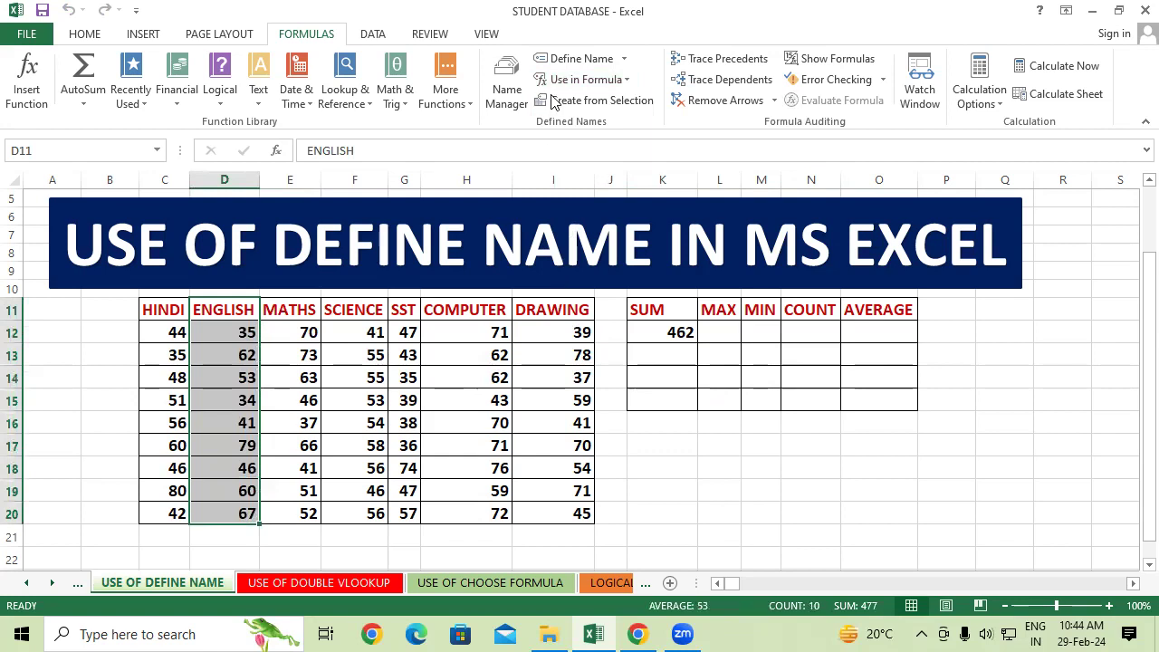
pyautogui.click(580, 58)
pyautogui.click(757, 299)
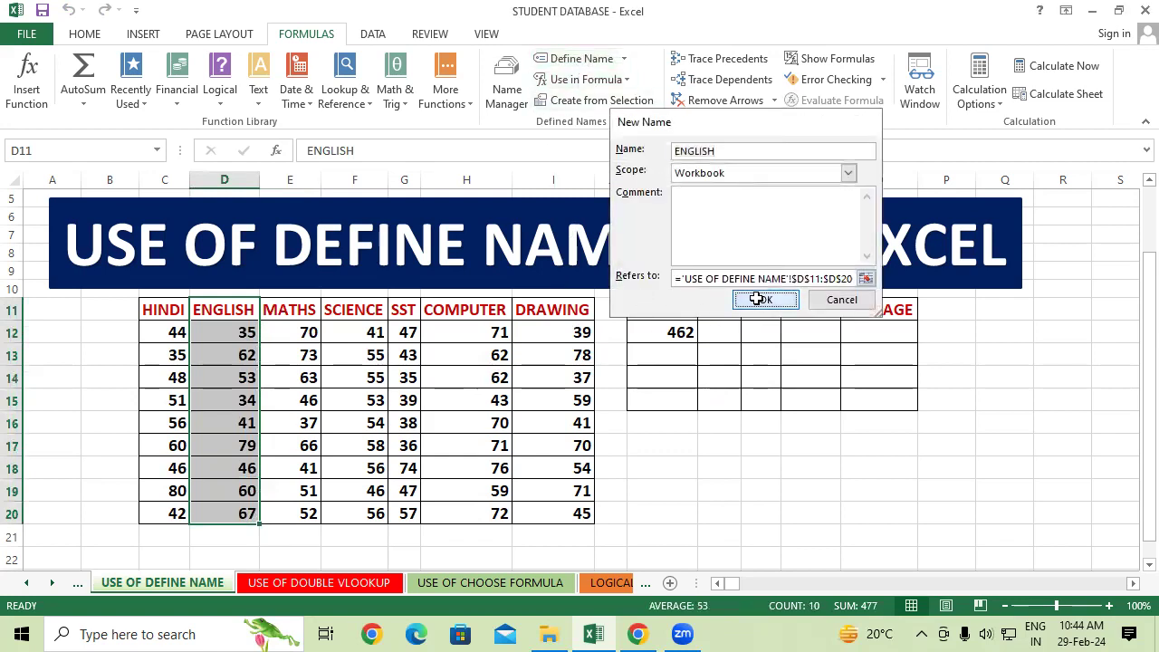
pyautogui.click(700, 353)
# Confirm ENGLISH appears under Use in Formula, then bring up the Name Manager
pyautogui.click(621, 82)
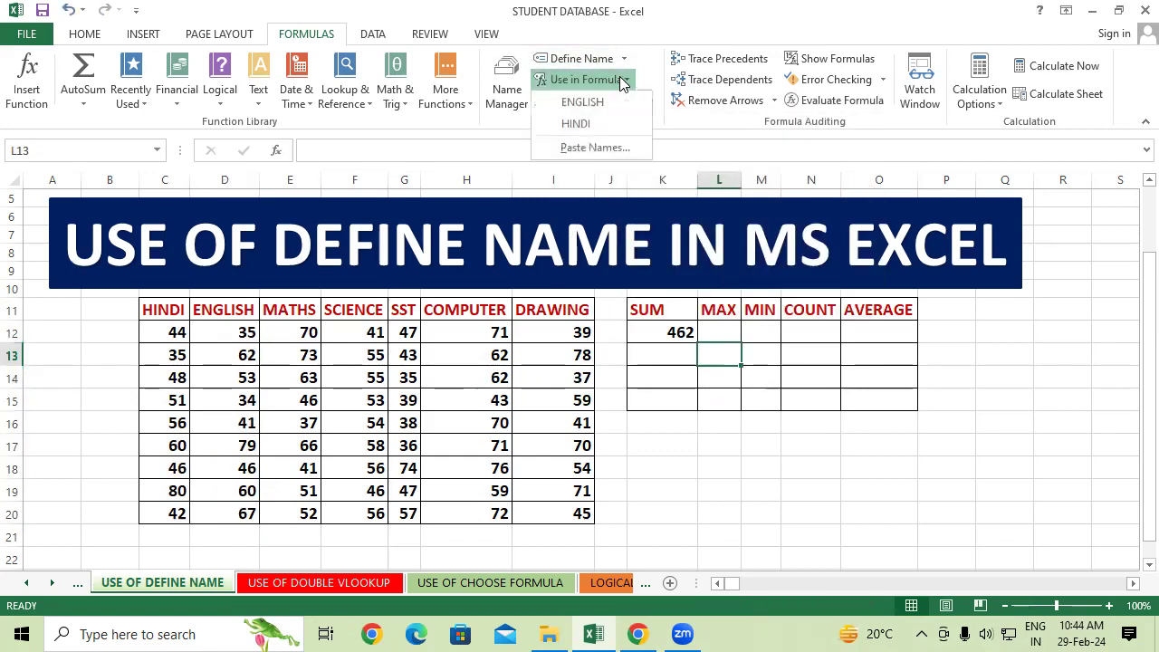
pyautogui.click(764, 435)
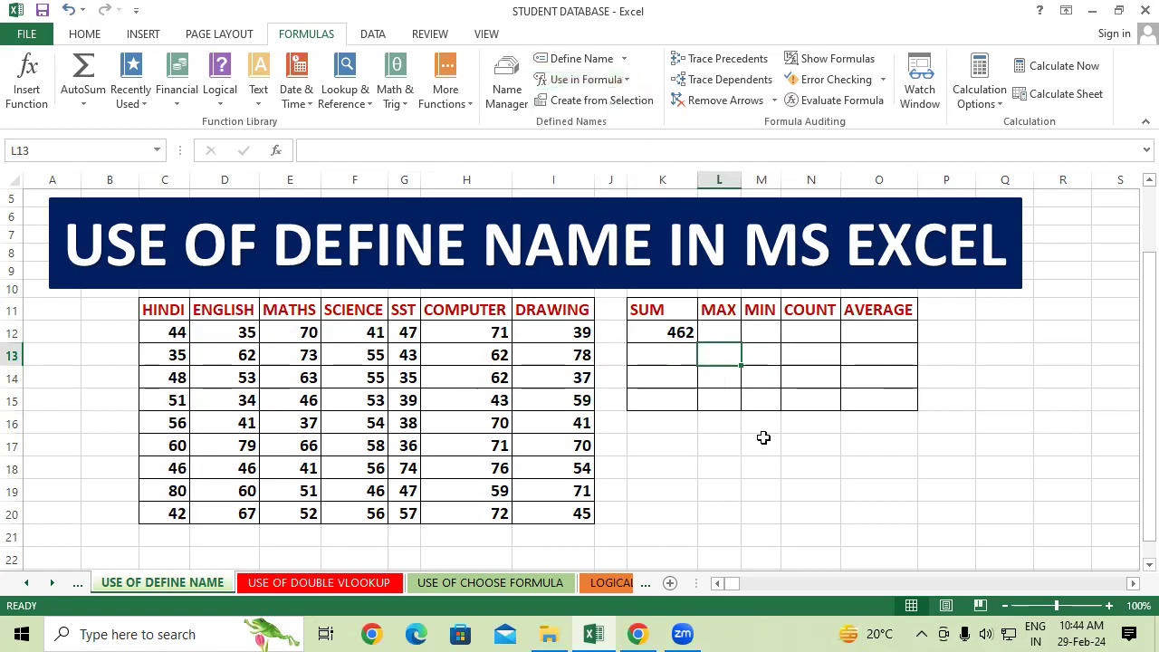
pyautogui.click(506, 86)
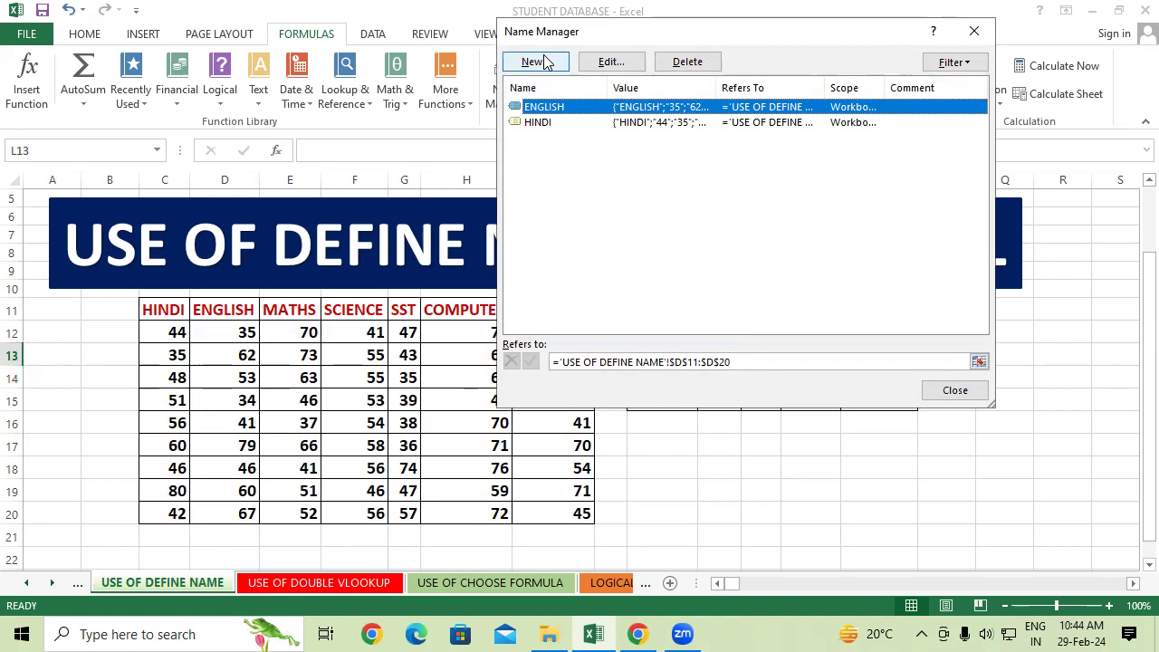
# Start a new name but cancel it and close the Name Manager
pyautogui.click(544, 61)
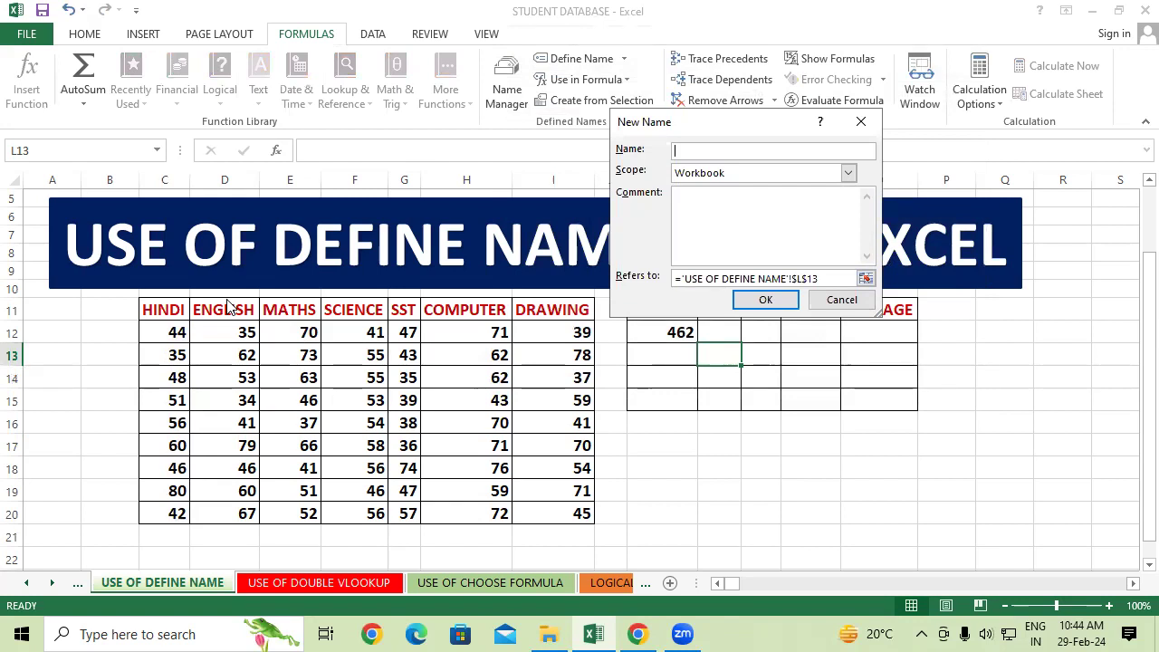
pyautogui.click(860, 121)
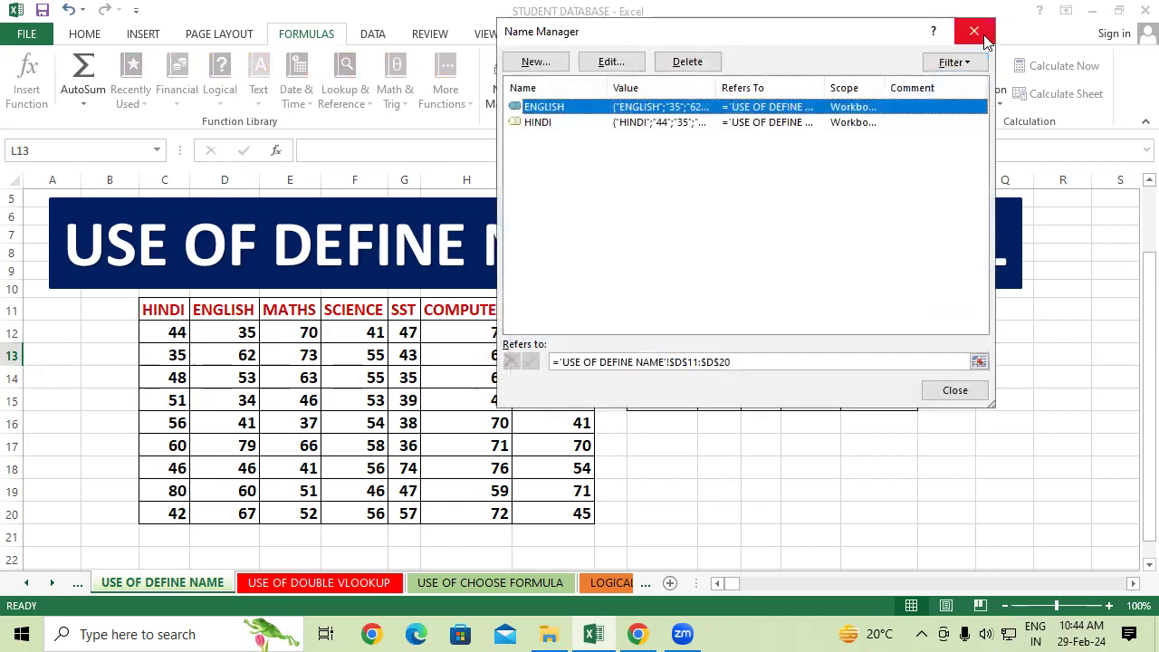
pyautogui.click(975, 33)
pyautogui.click(827, 467)
# Name the MATHS marks E11:E20 DDD through the Name Manager's New dialog
pyautogui.click(308, 313)
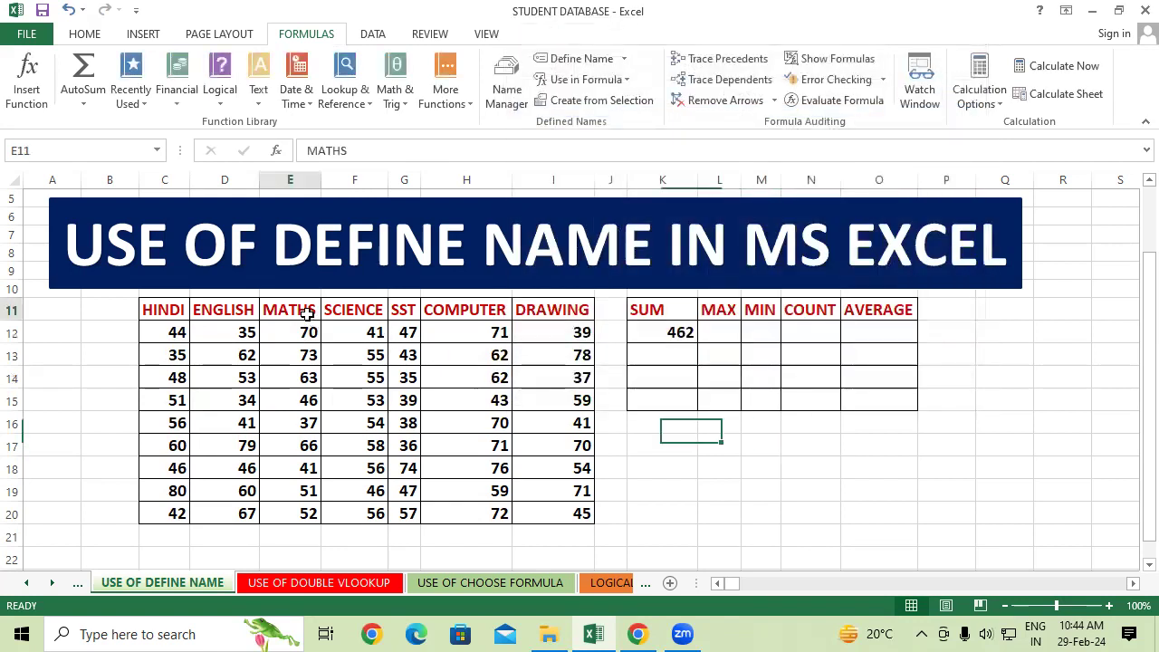
pyautogui.moveTo(308, 312); pyautogui.dragTo(308, 513)
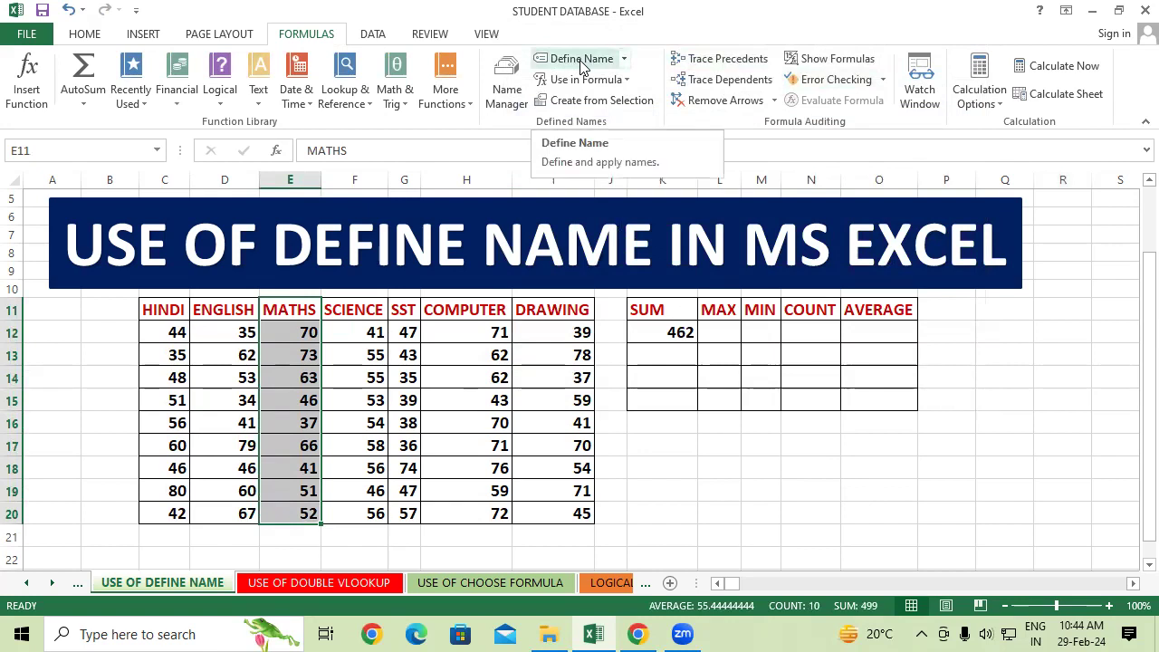
pyautogui.click(503, 90)
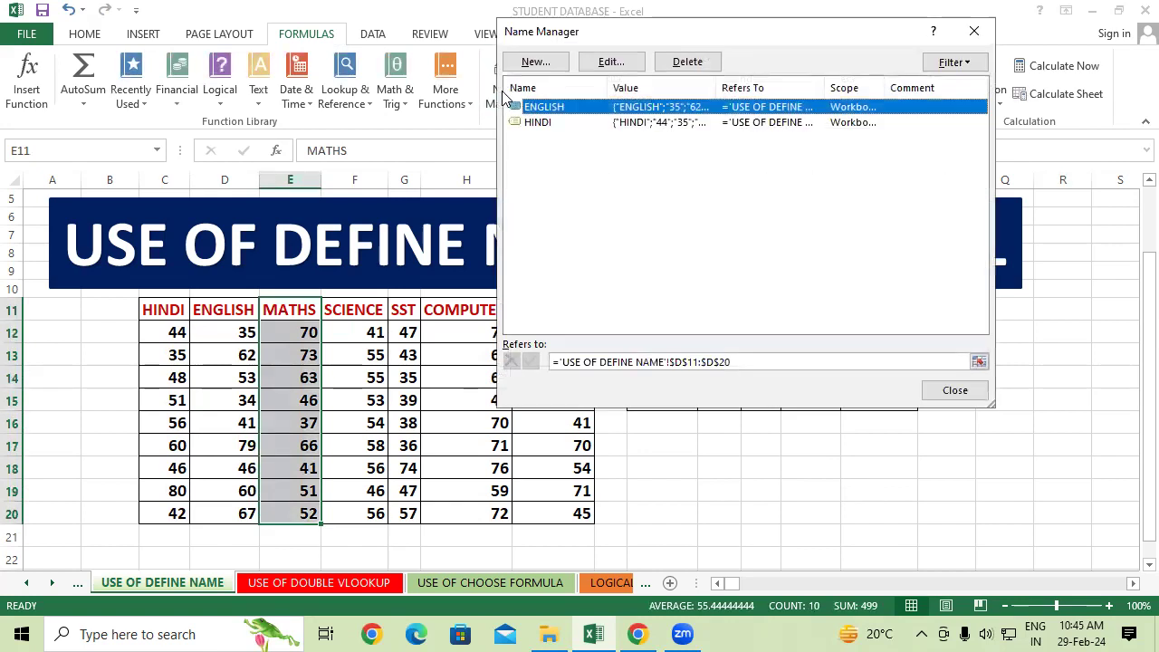
pyautogui.click(549, 65)
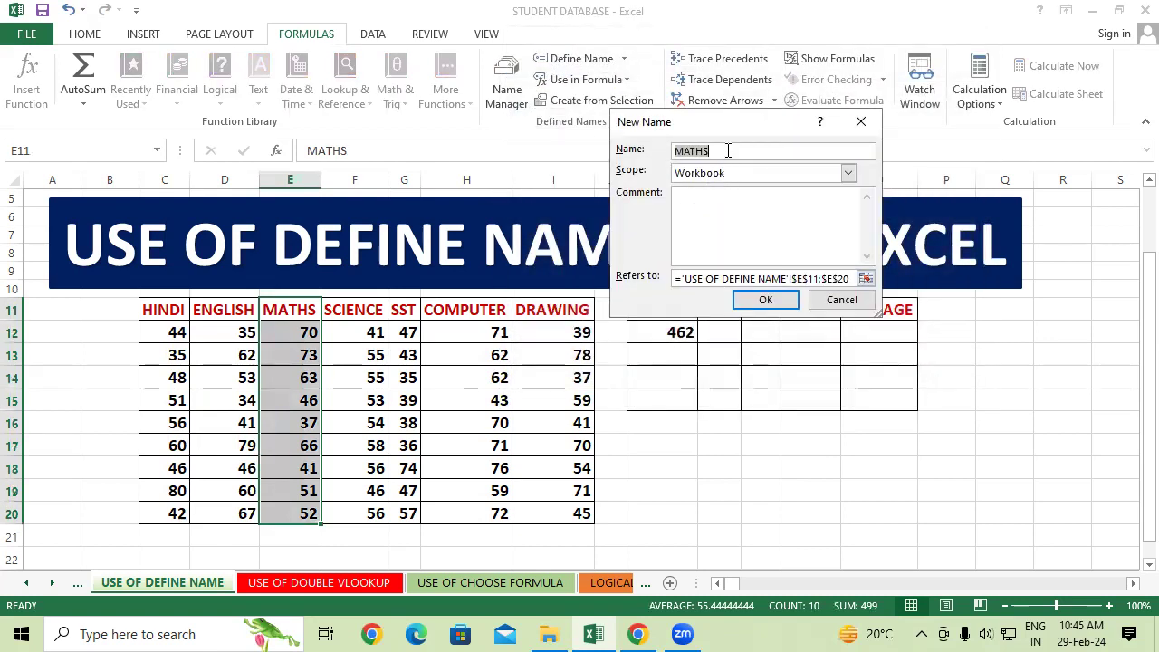
pyautogui.press('BackSpace')
pyautogui.write('DDD')
pyautogui.click(765, 300)
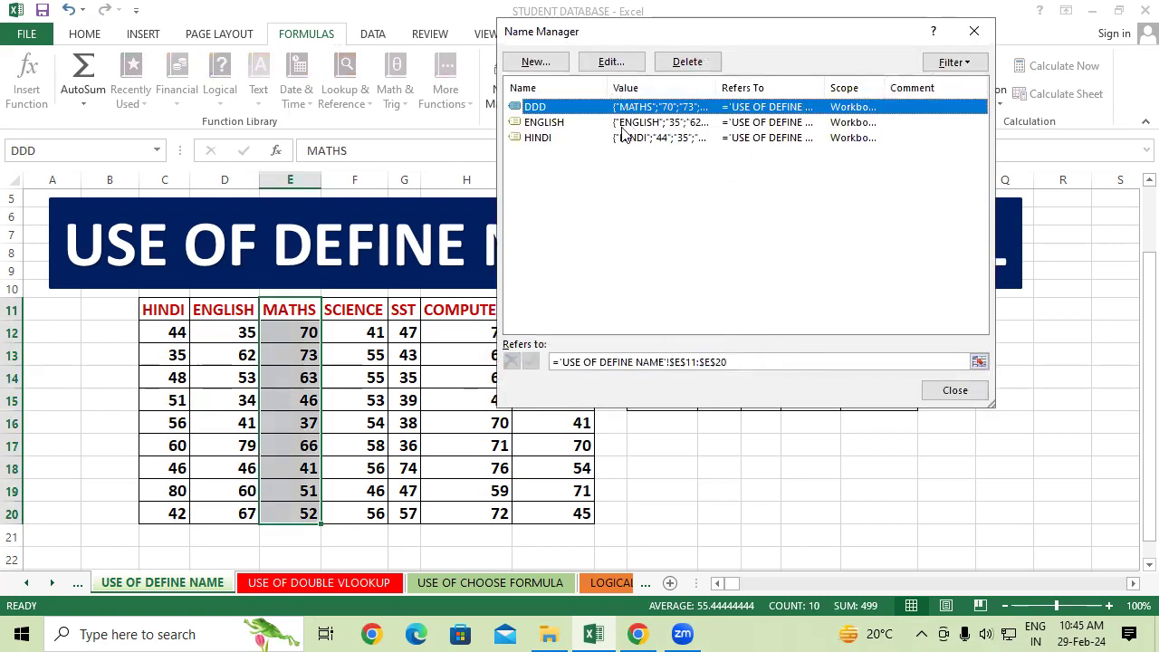
pyautogui.click(973, 31)
# Enter =SUM(DDD) in cell O18 to total the DDD range, giving 499
pyautogui.click(1000, 443)
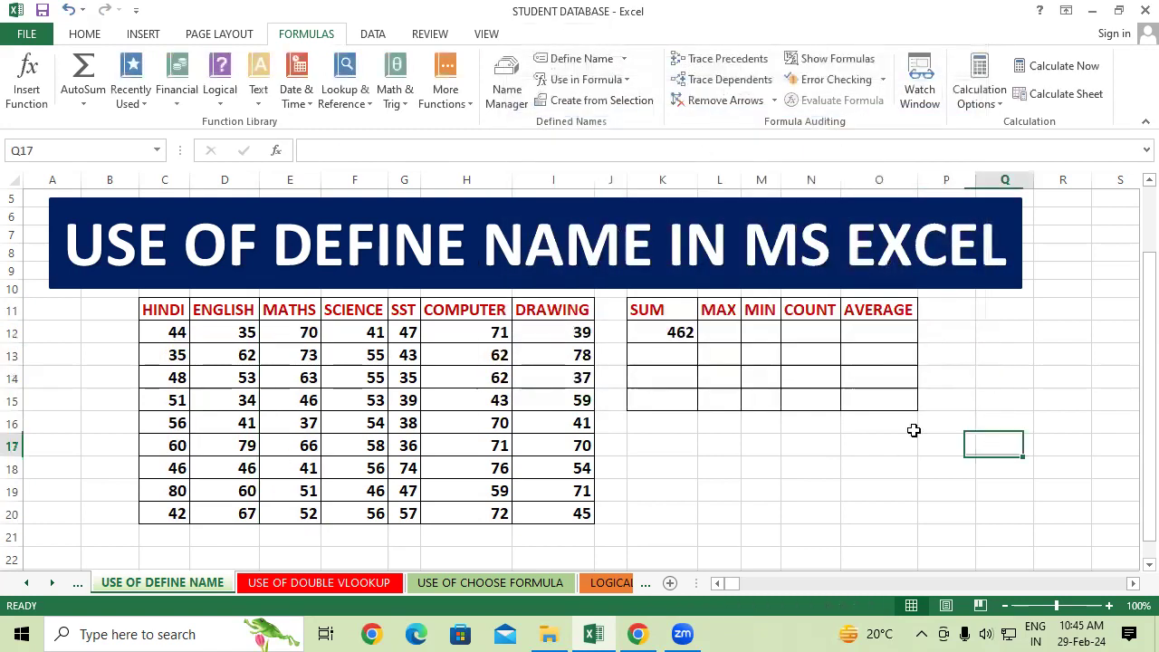
pyautogui.click(843, 461)
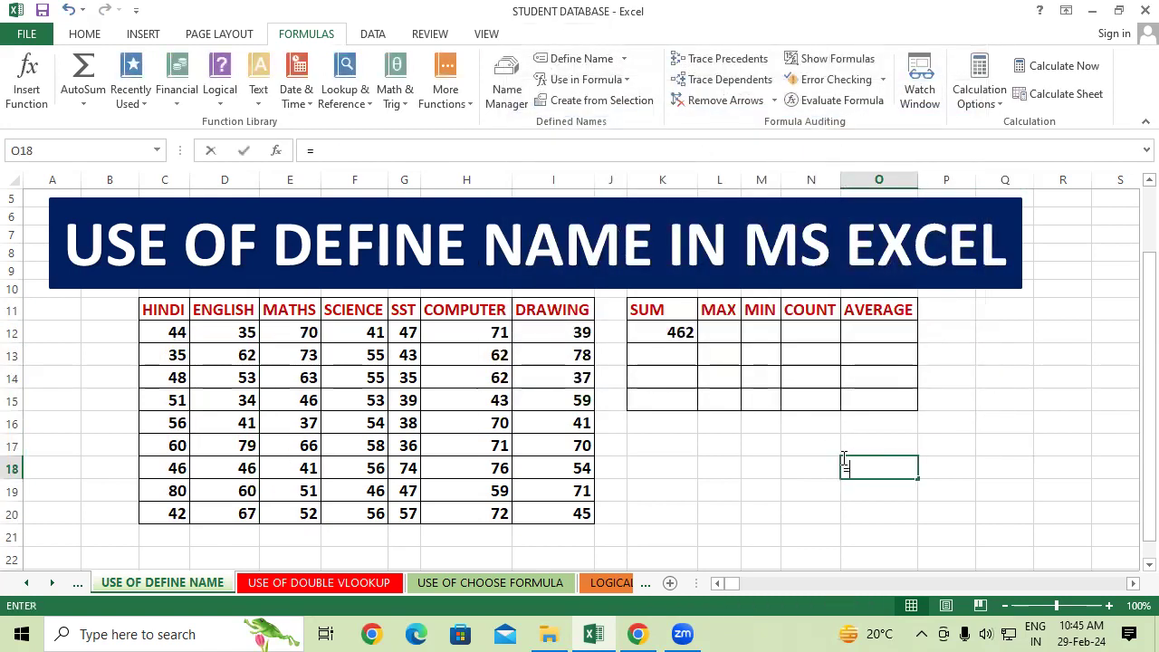
pyautogui.write('=SUM')
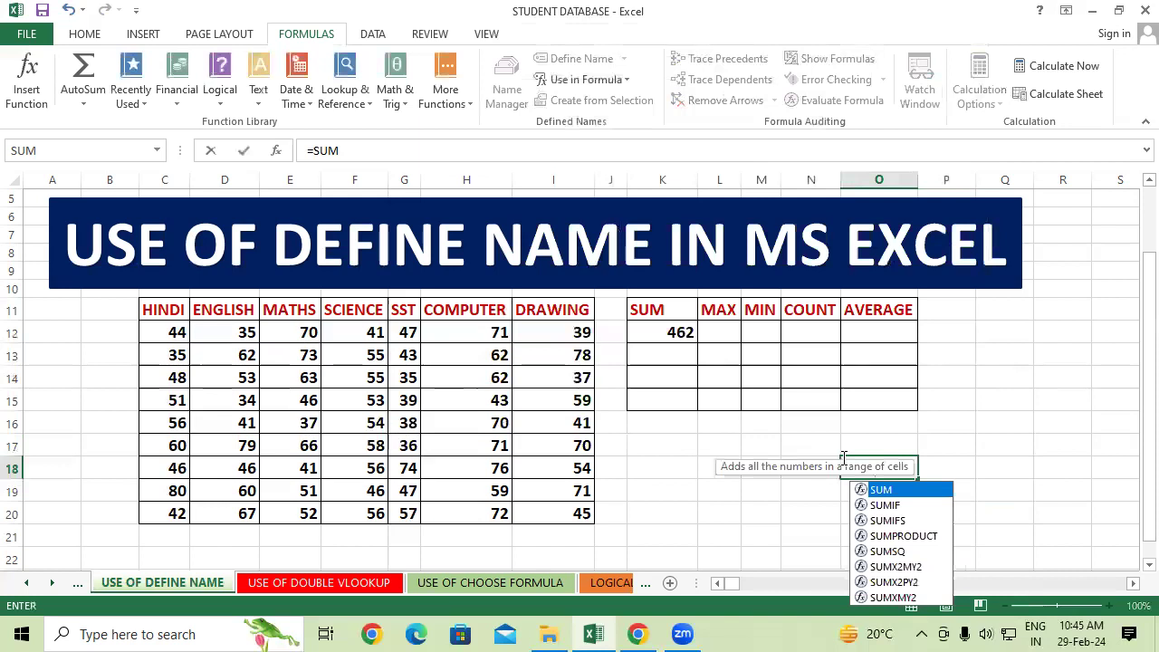
pyautogui.write('(DDD')
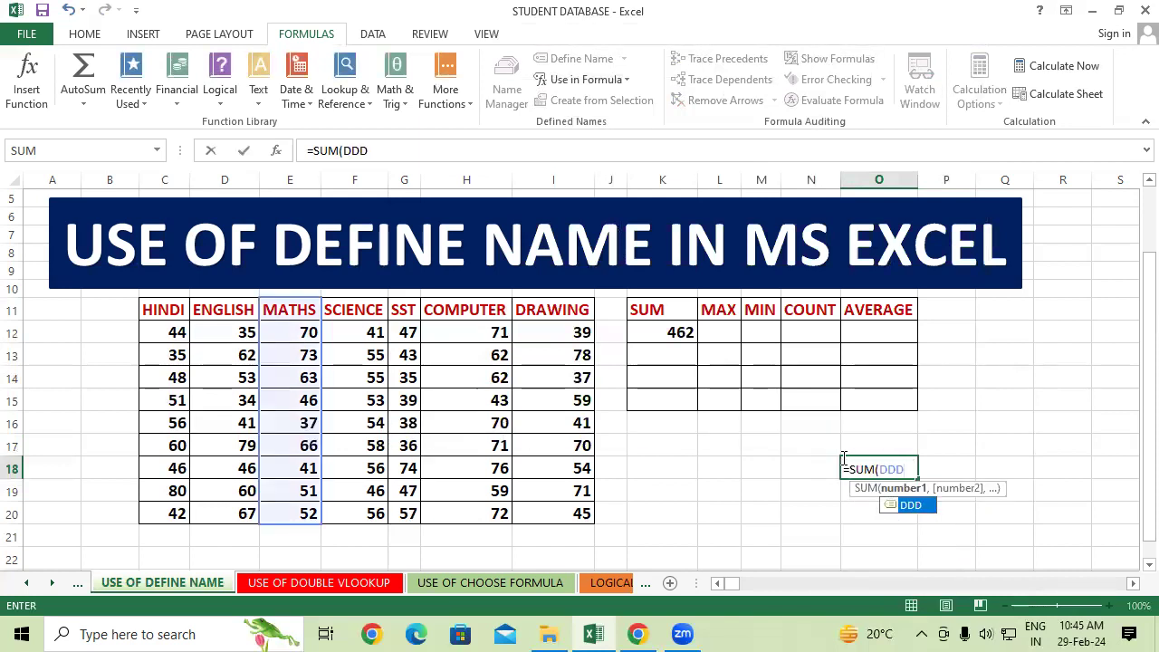
pyautogui.write(')')
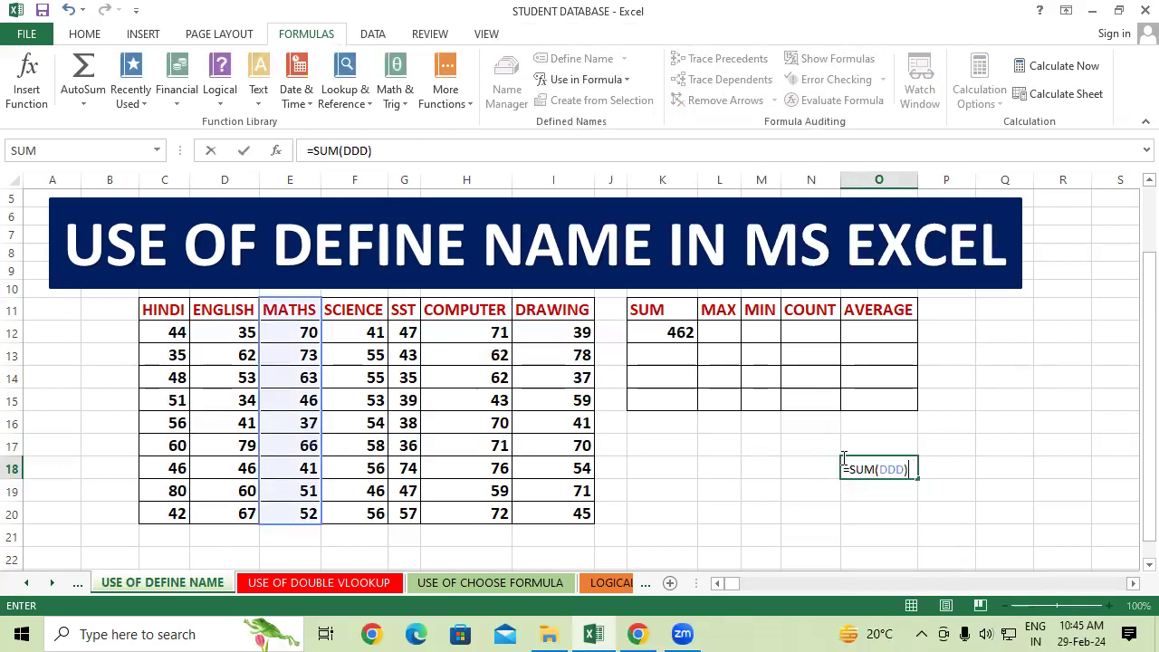
pyautogui.press('Return')
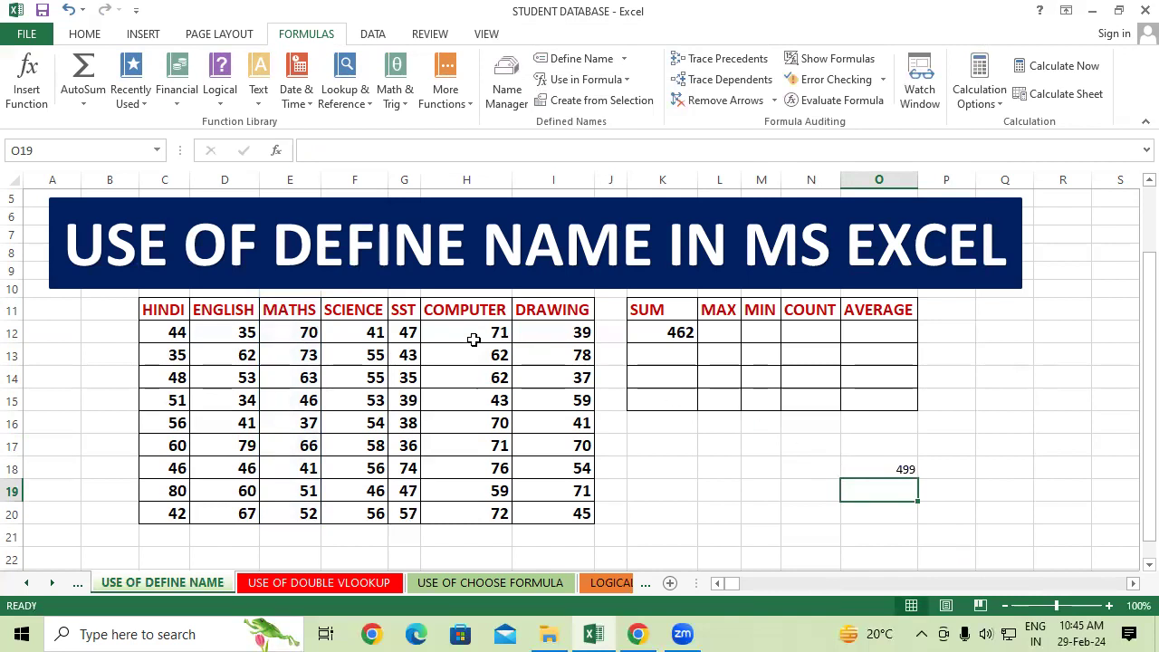
# AutoSum the MATHS marks into cell E21, which also shows 499
pyautogui.click(316, 306)
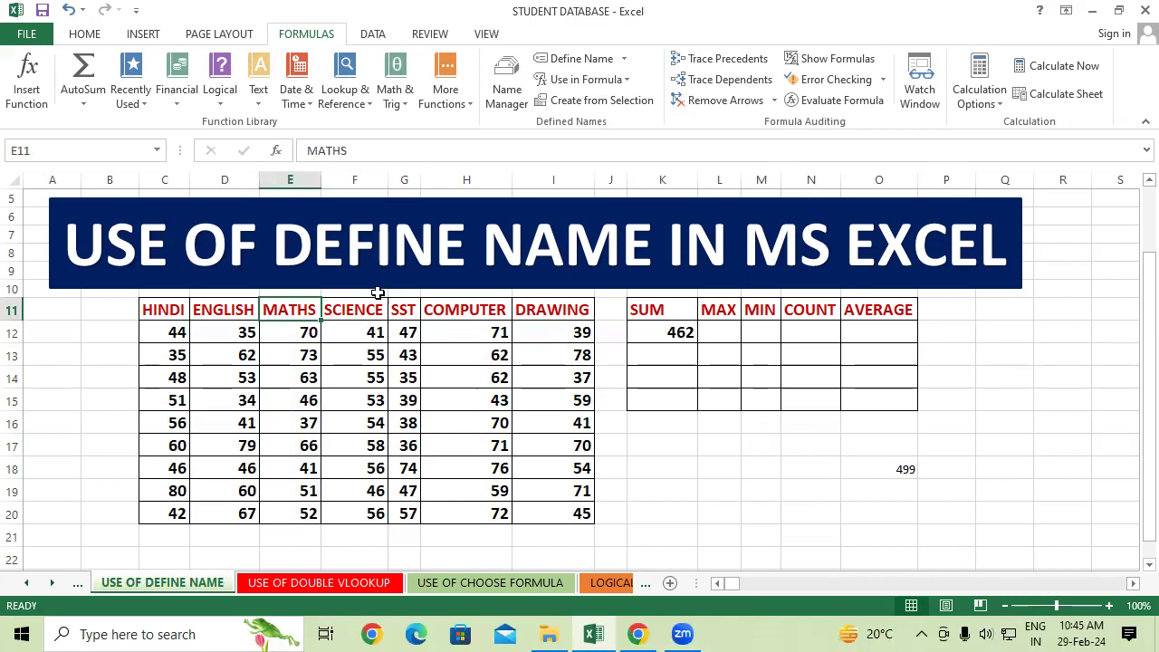
pyautogui.click(720, 464)
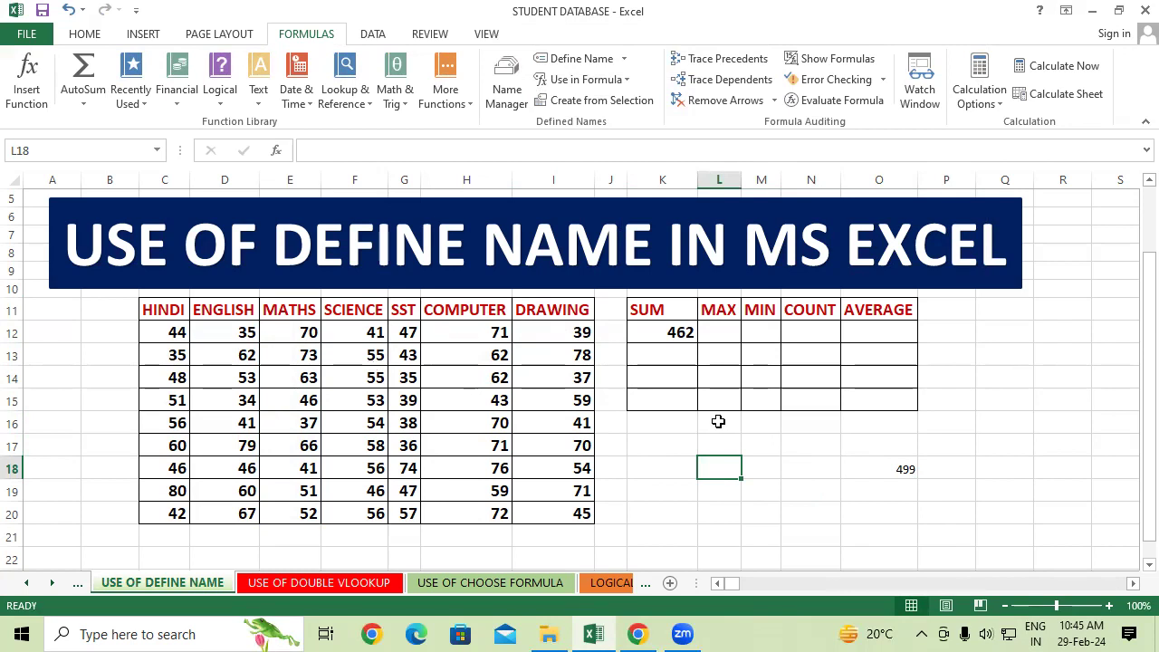
pyautogui.click(308, 533)
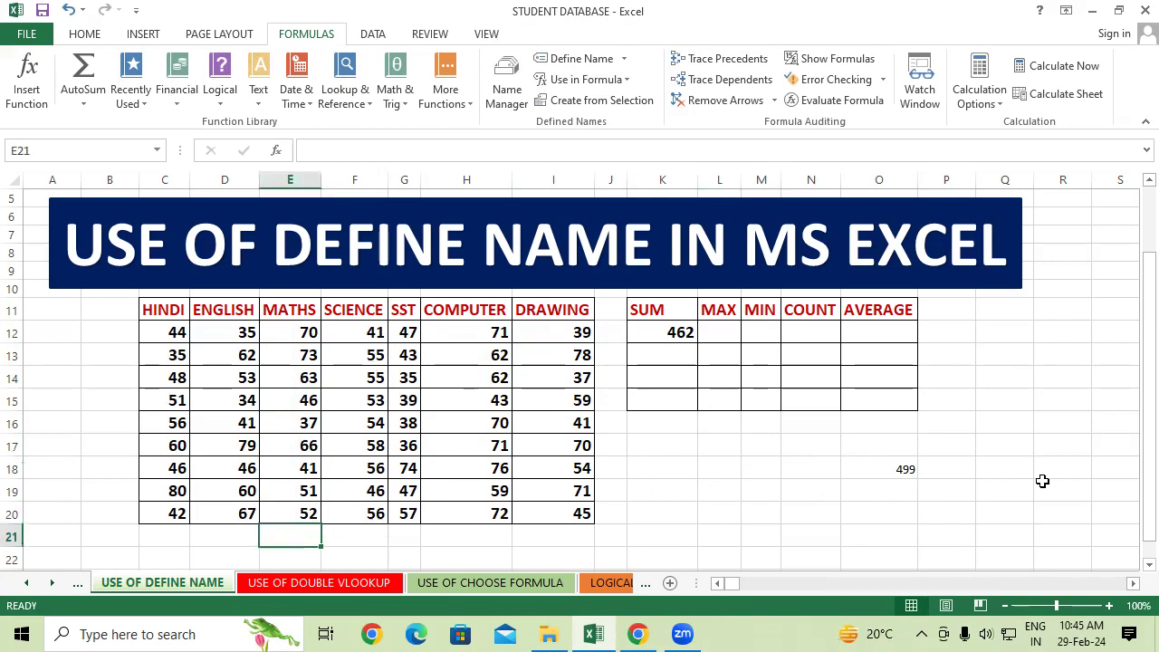
pyautogui.hotkey('alt', '=')
pyautogui.press('Return')
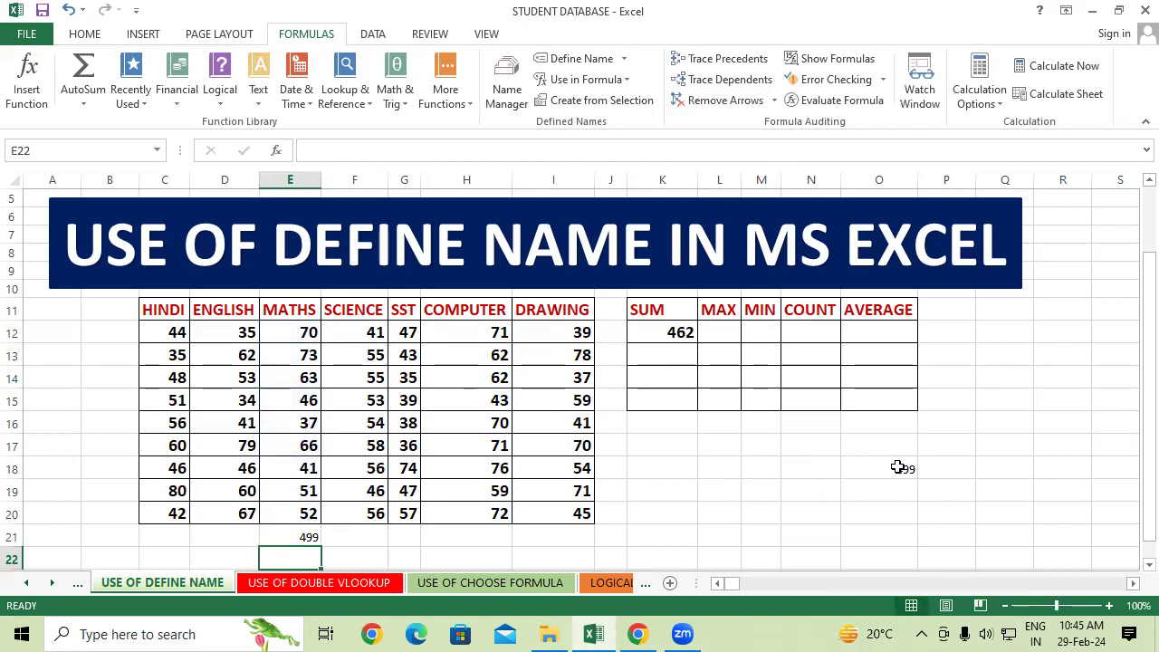
pyautogui.click(796, 453)
# Enter =MAX(DDD) in N17 and in the cell under MAX, both showing 73
pyautogui.write('=')
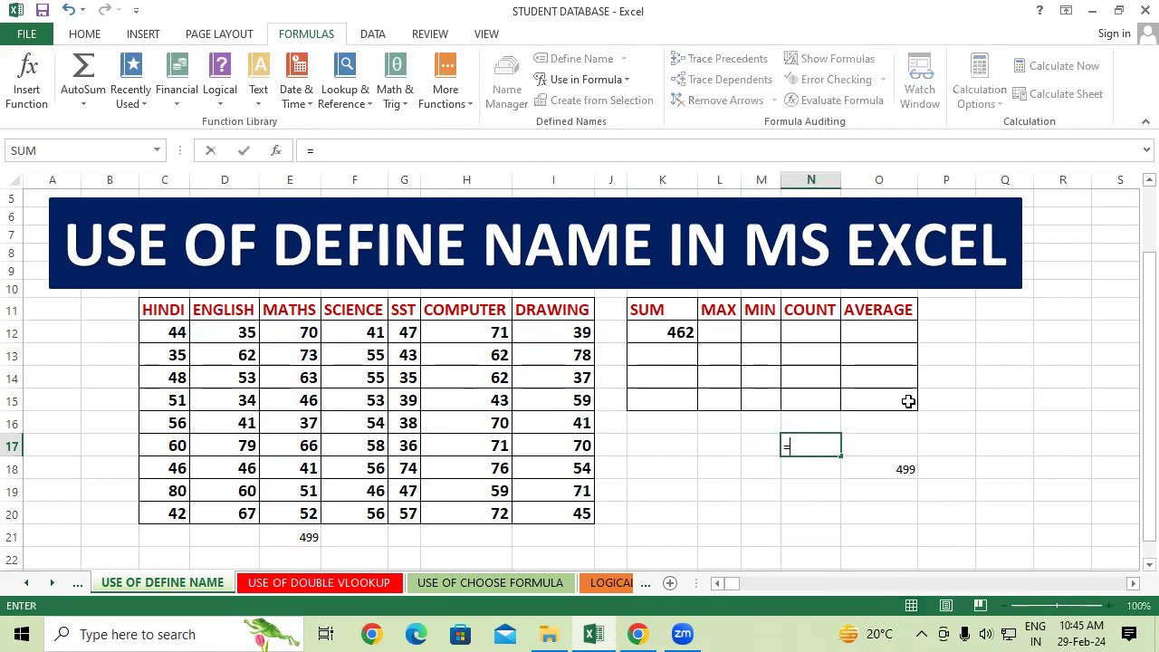
pyautogui.write('MAX')
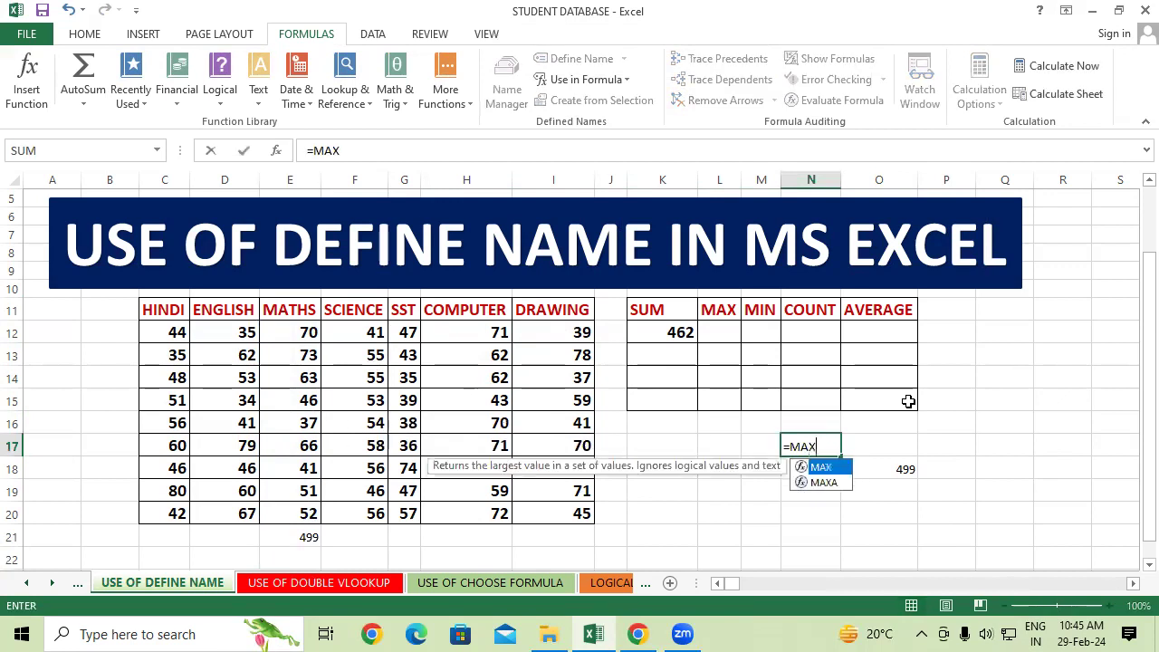
pyautogui.write('(DDD')
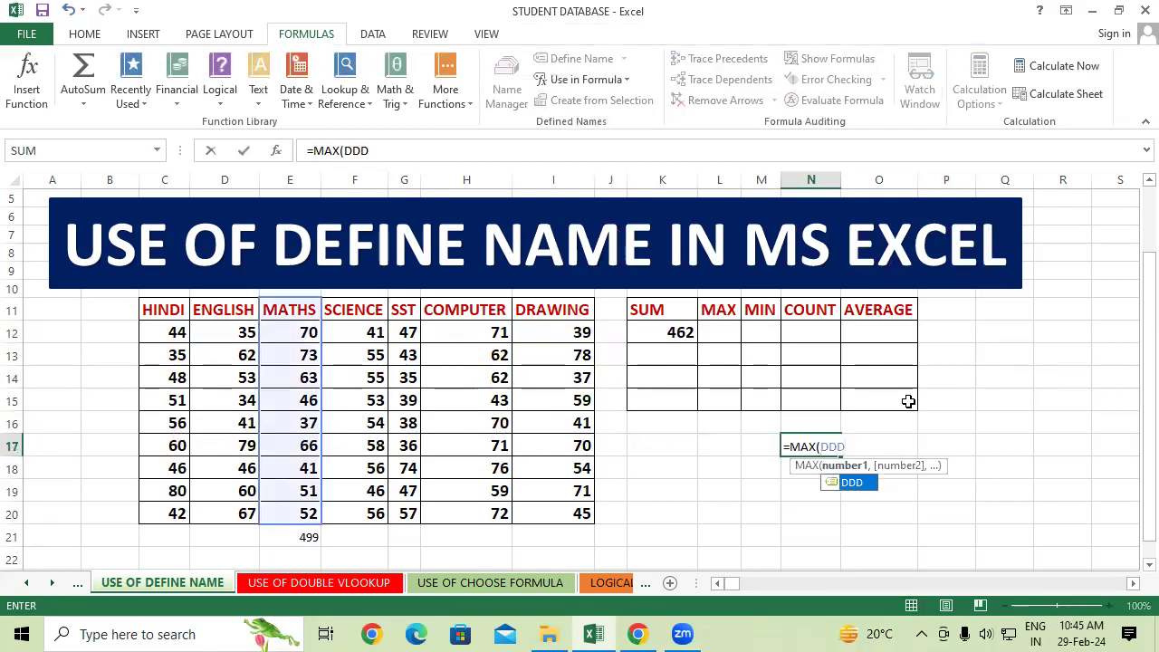
pyautogui.write(')')
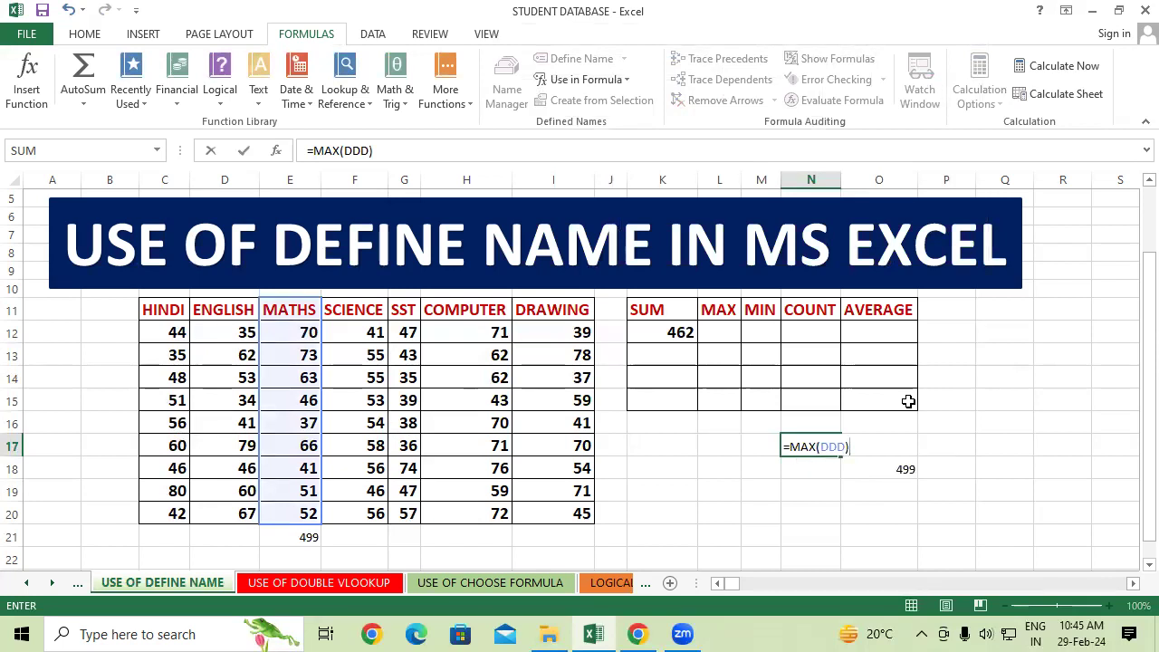
pyautogui.press('Return')
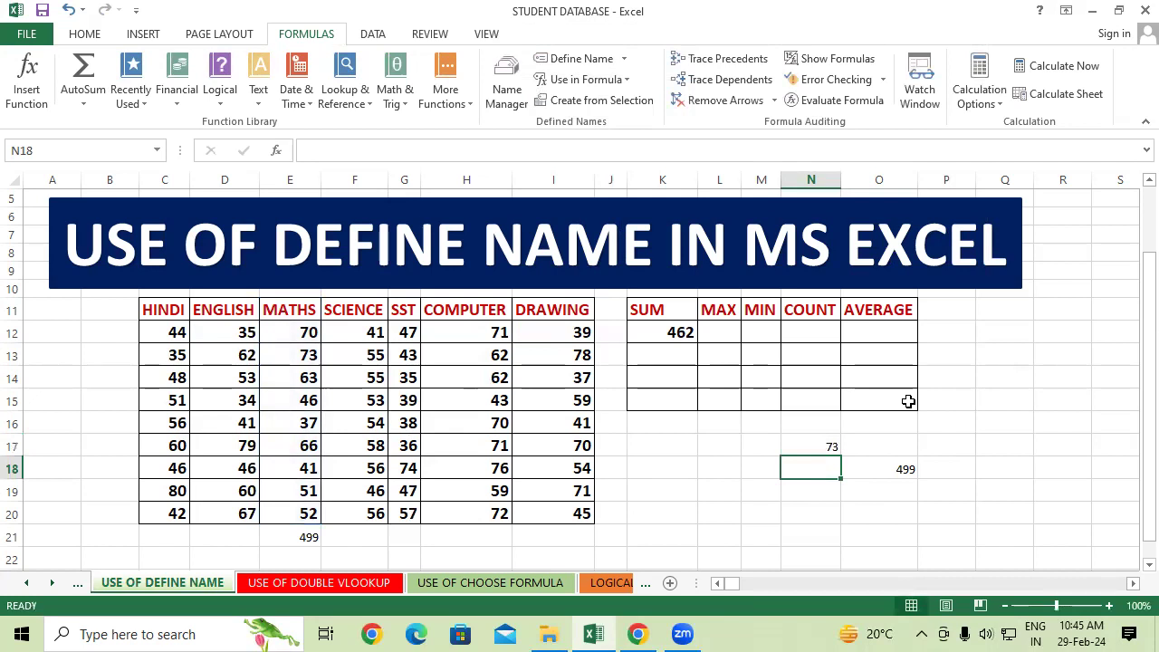
pyautogui.click(804, 328)
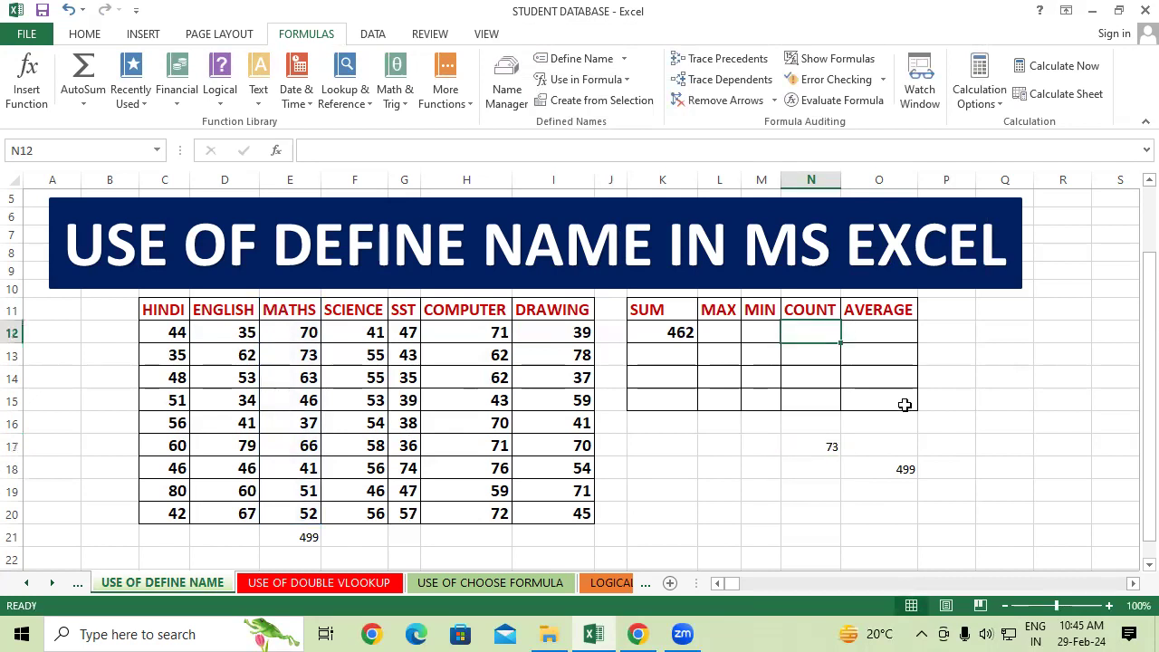
pyautogui.click(732, 322)
pyautogui.write('=')
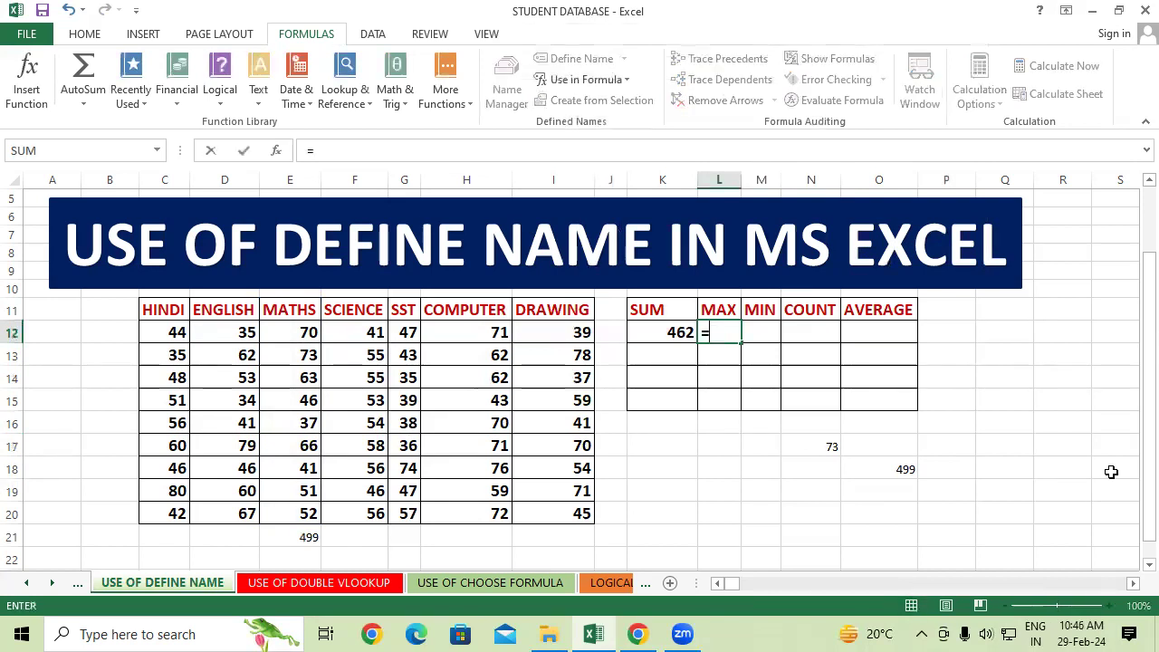
pyautogui.write('MAX')
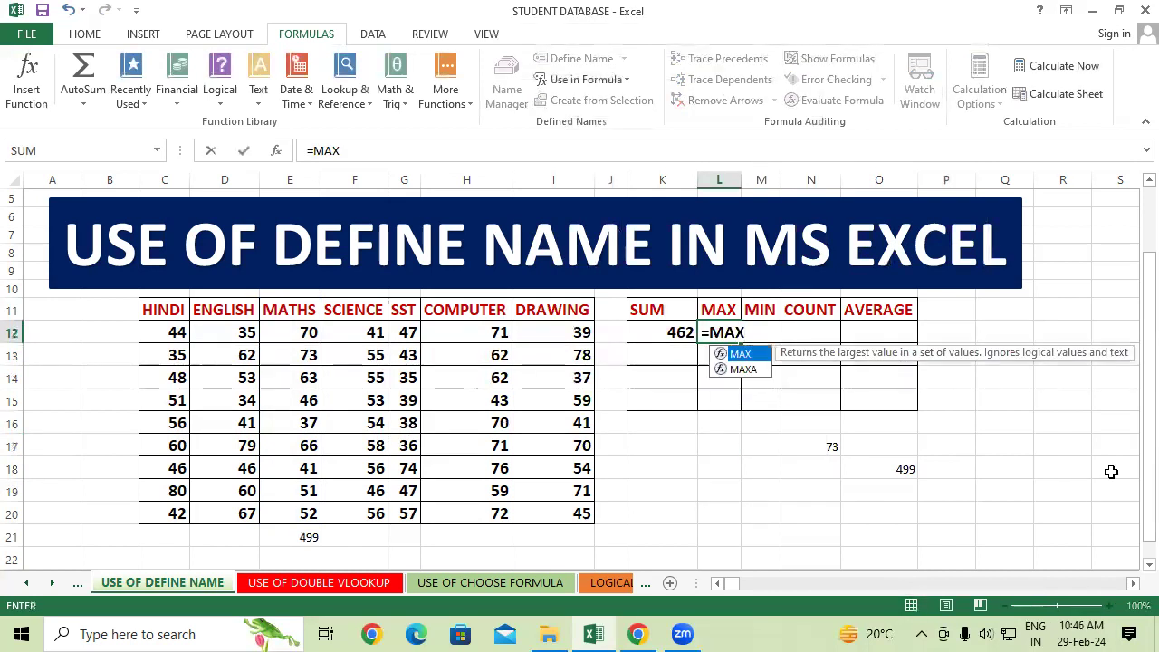
pyautogui.write('(DDD')
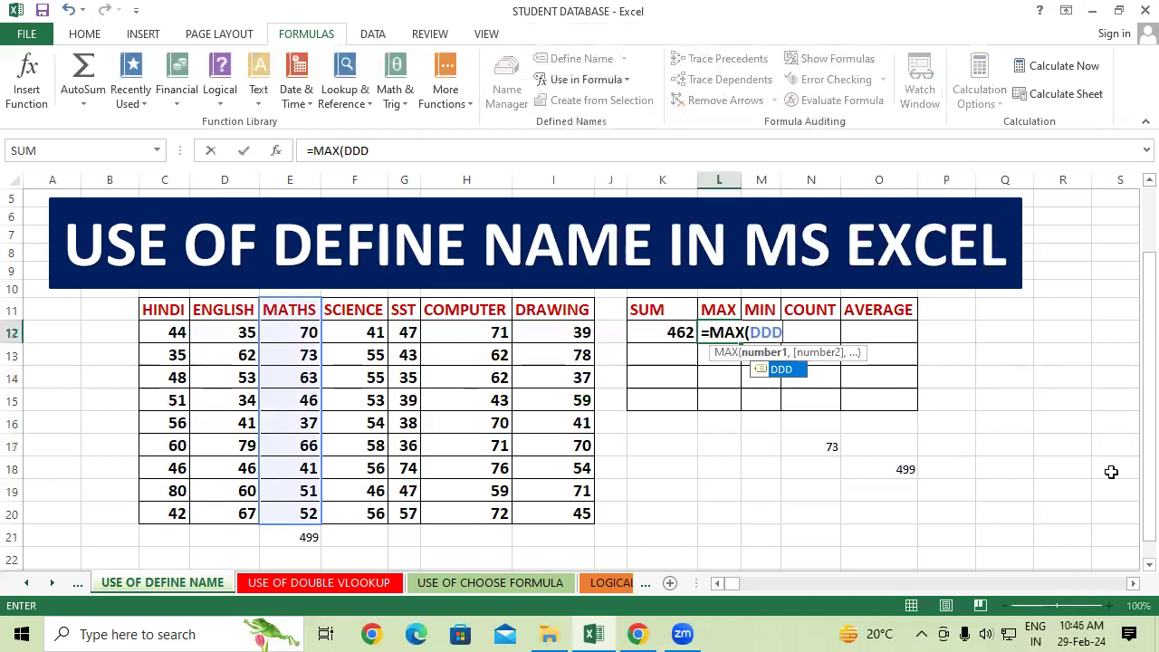
pyautogui.write(')')
pyautogui.press('Return')
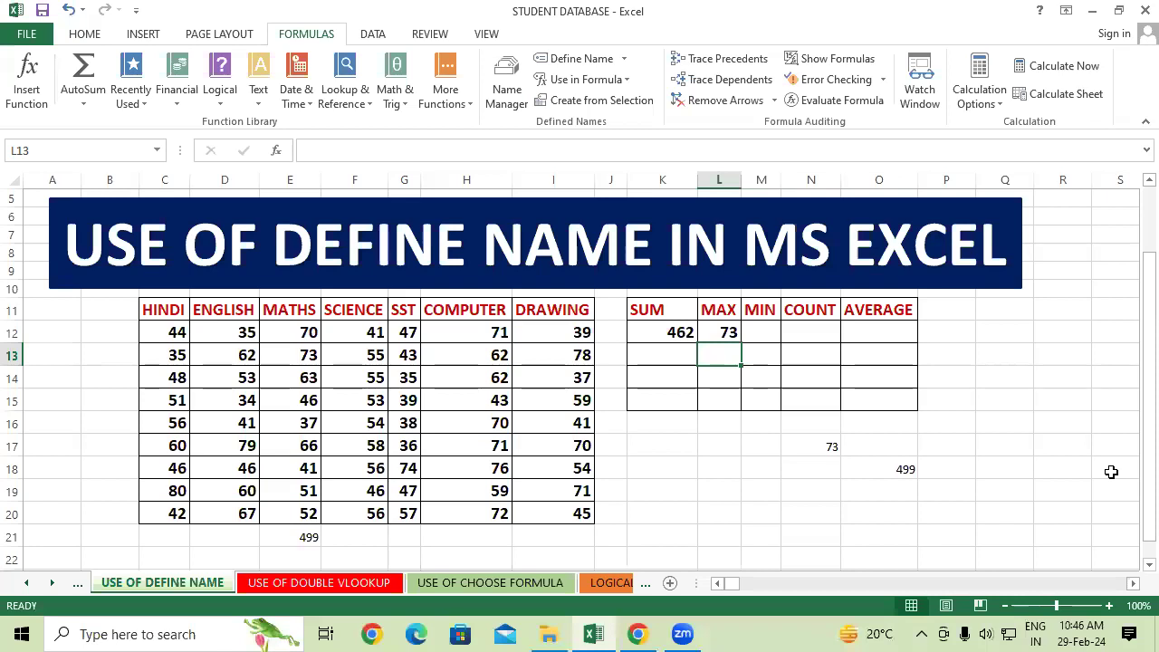
pyautogui.click(754, 552)
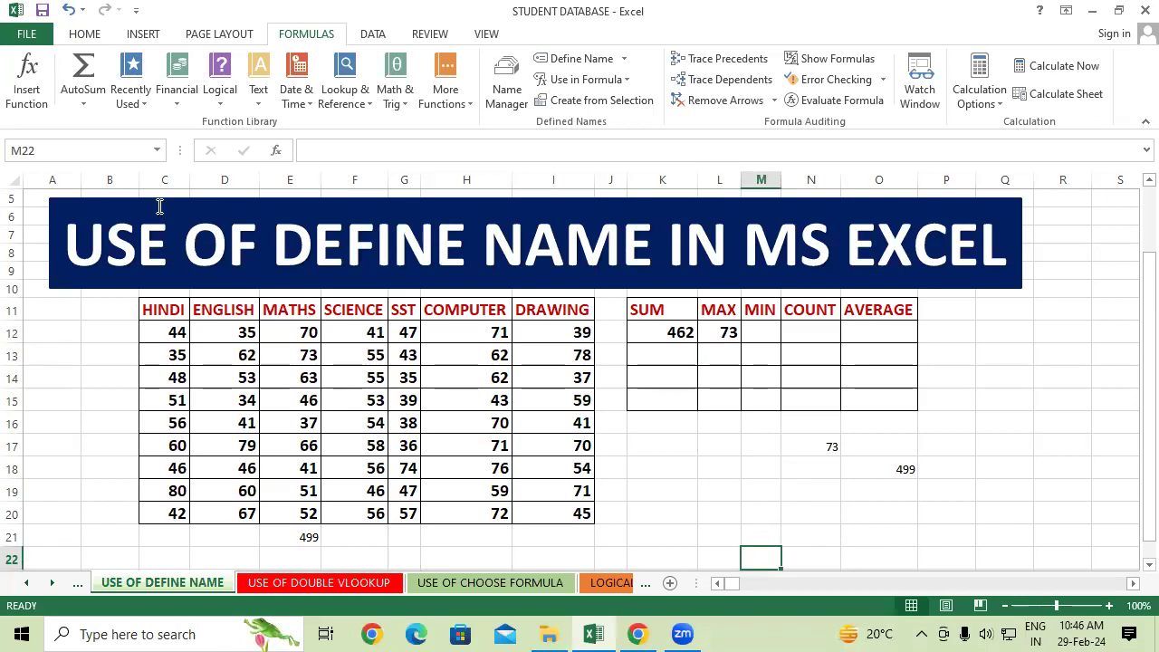
pyautogui.moveTo(161, 332); pyautogui.dragTo(566, 490)
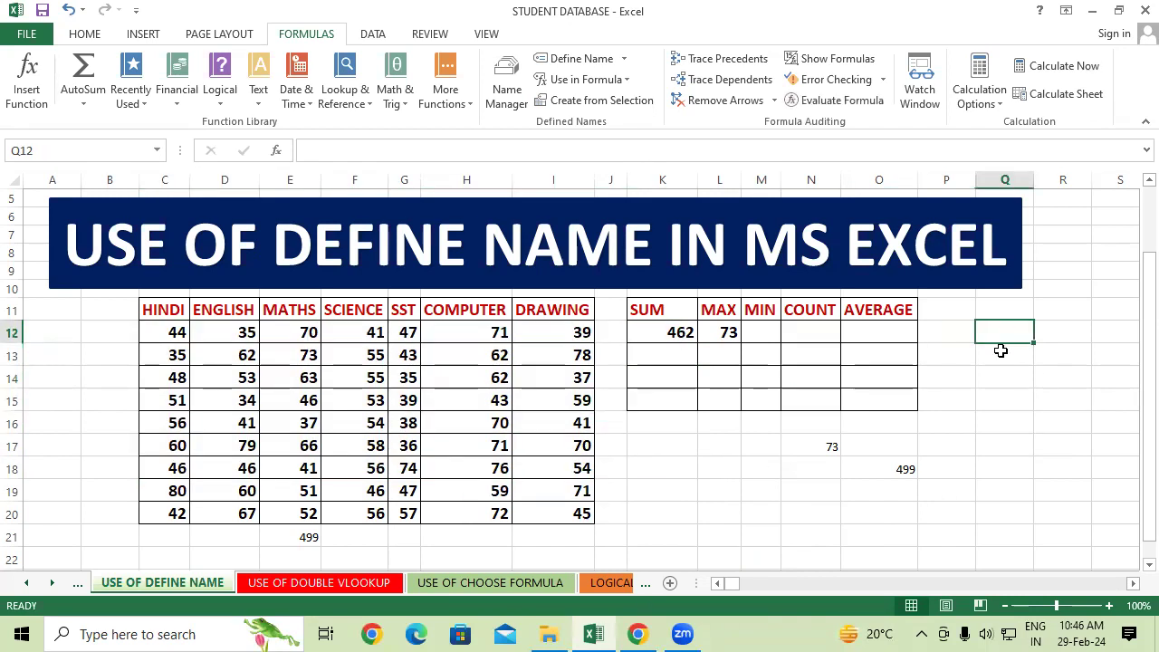
# Enter 20 in cell Q12 and copy it
pyautogui.write('20')
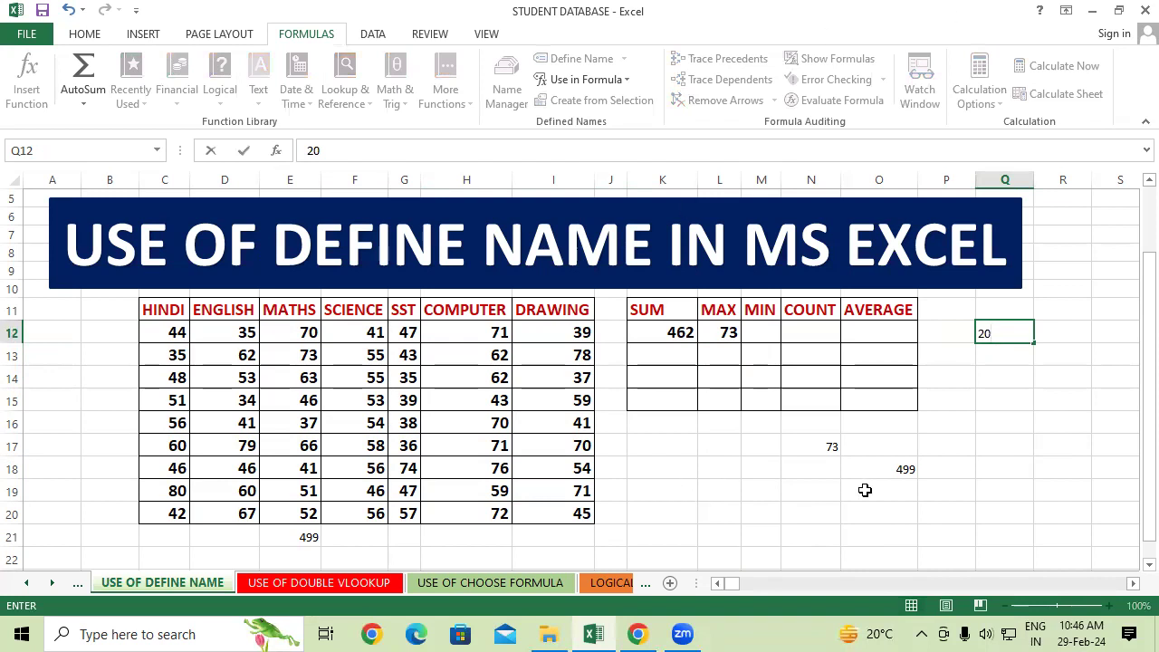
pyautogui.click(867, 491)
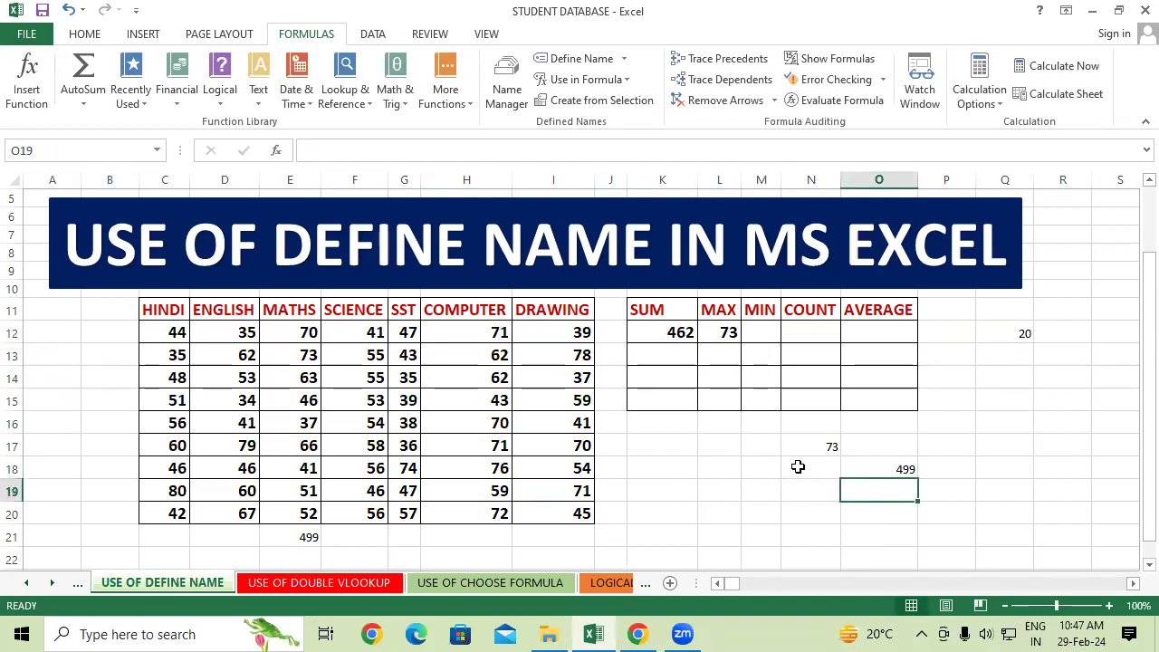
pyautogui.click(153, 334)
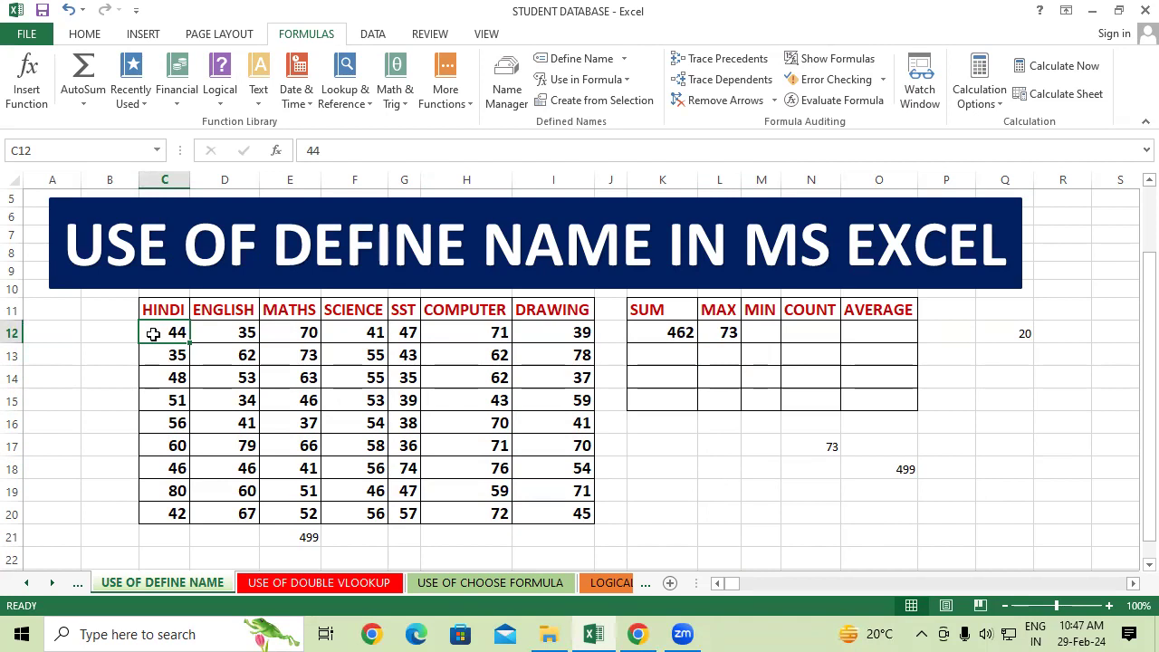
pyautogui.click(157, 355)
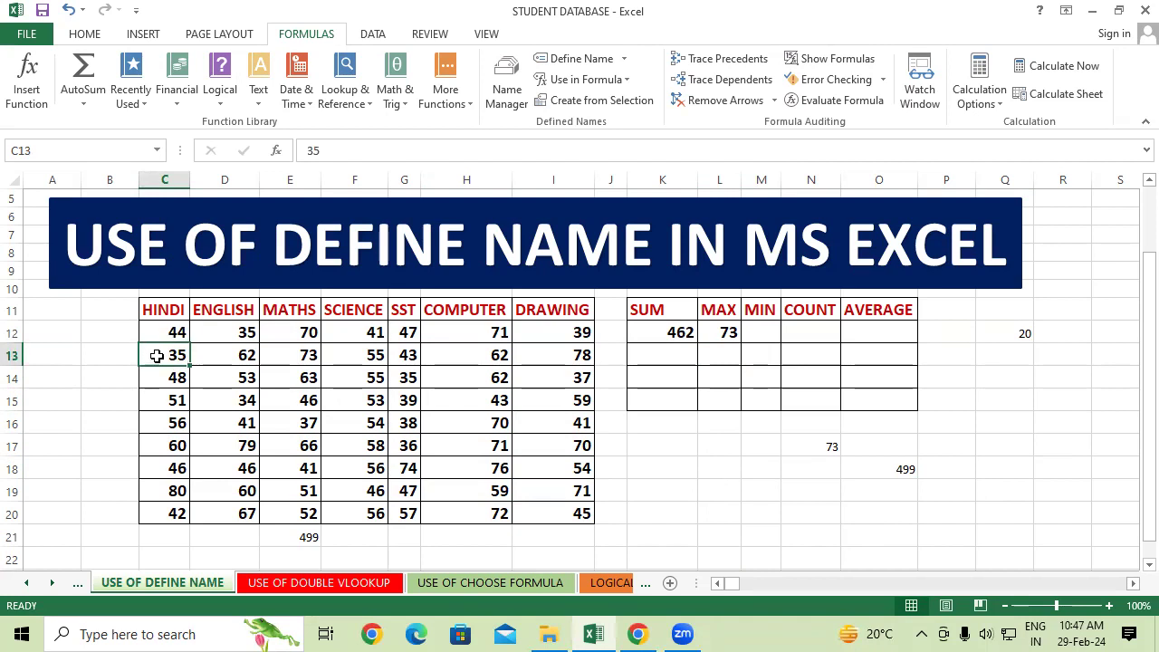
pyautogui.click(1047, 461)
pyautogui.click(1009, 334)
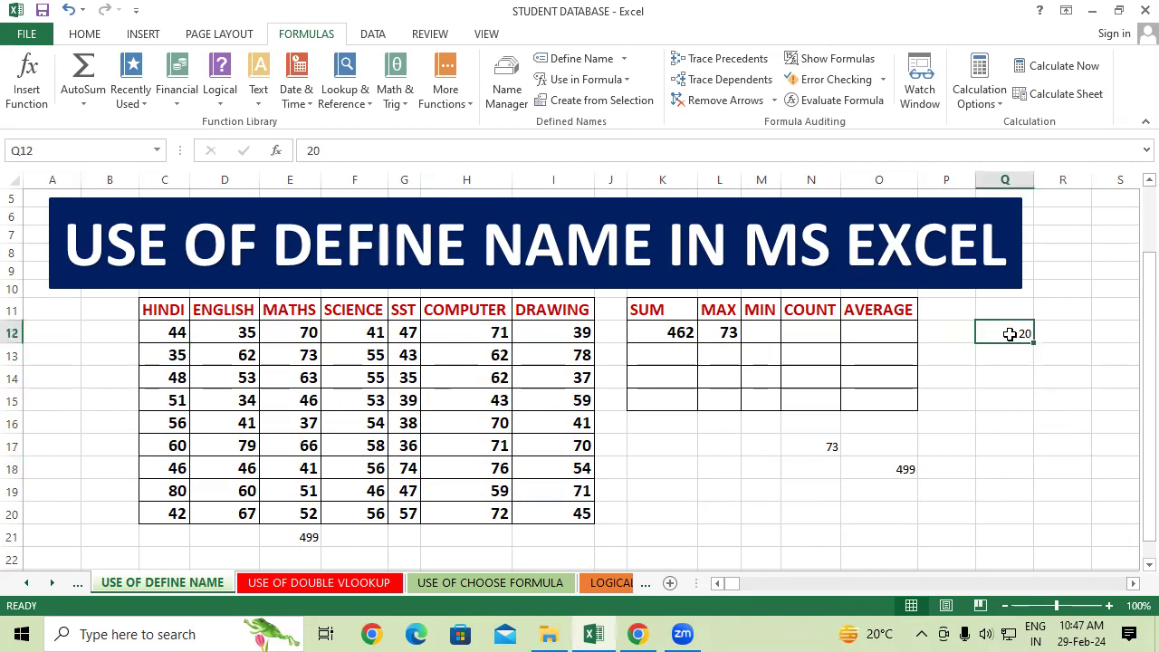
pyautogui.rightClick(1010, 334)
pyautogui.click(878, 292)
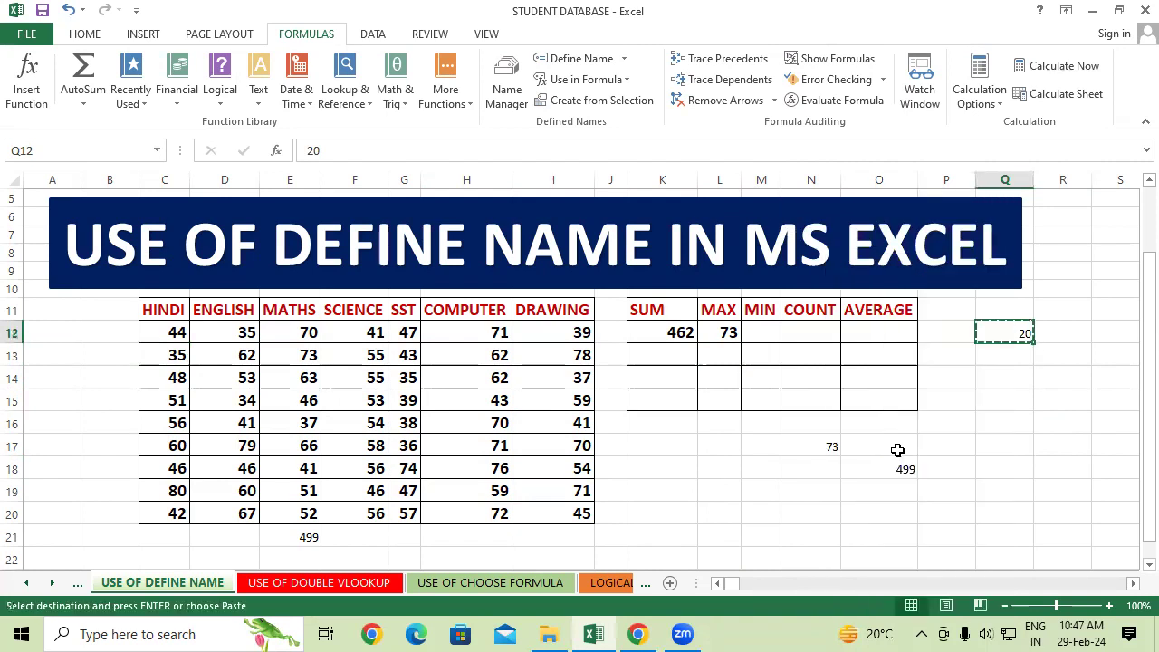
# Paste Special with Add onto marks C12:I20, raising every mark by 20
pyautogui.click(902, 468)
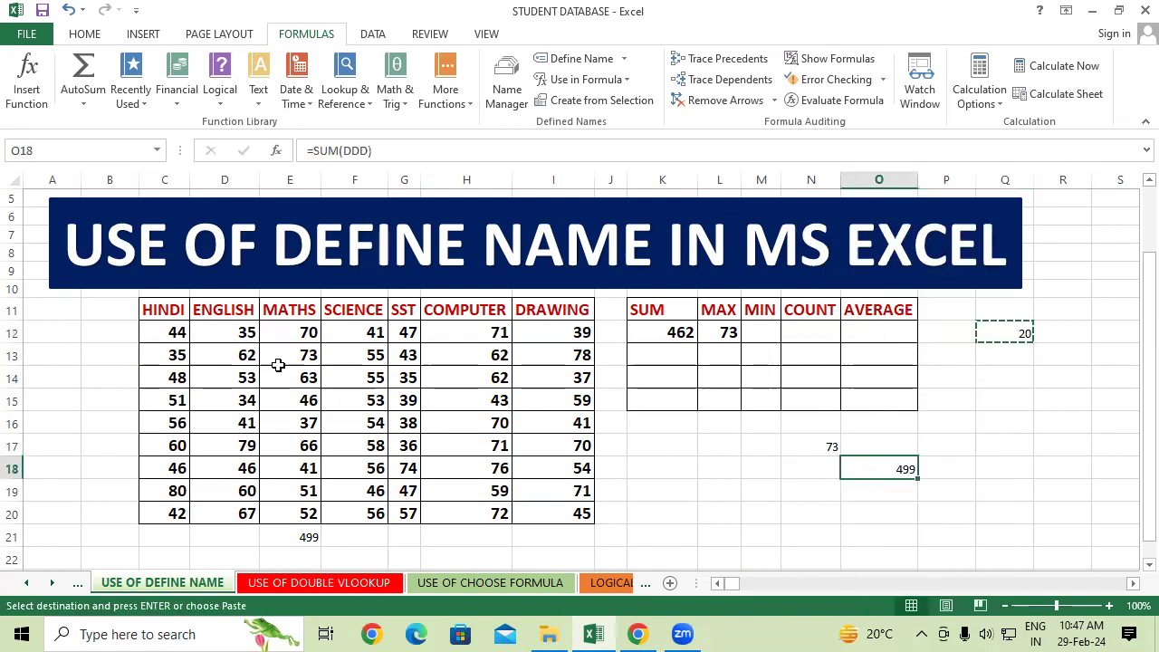
pyautogui.moveTo(158, 337); pyautogui.dragTo(570, 514)
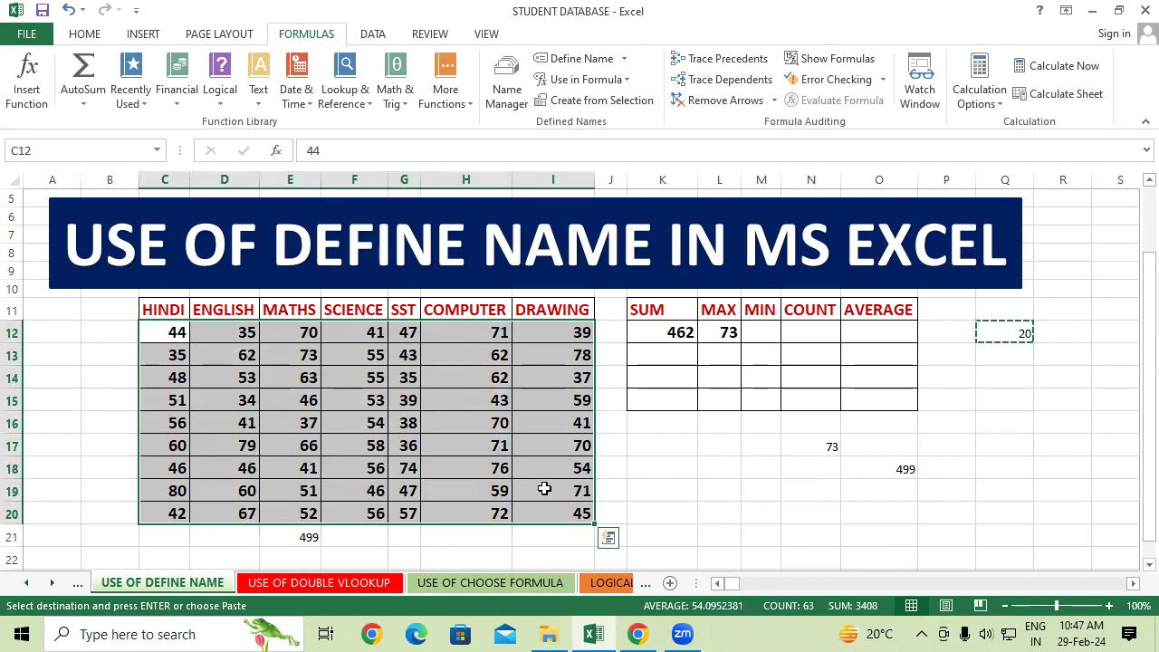
pyautogui.rightClick(302, 376)
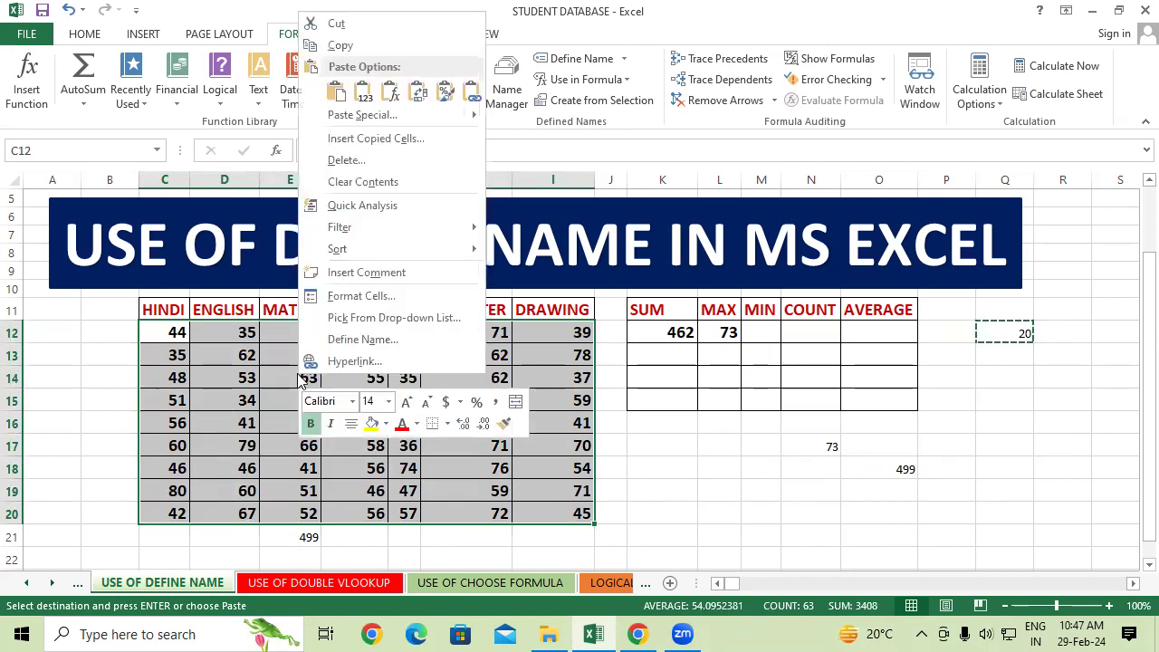
pyautogui.click(367, 116)
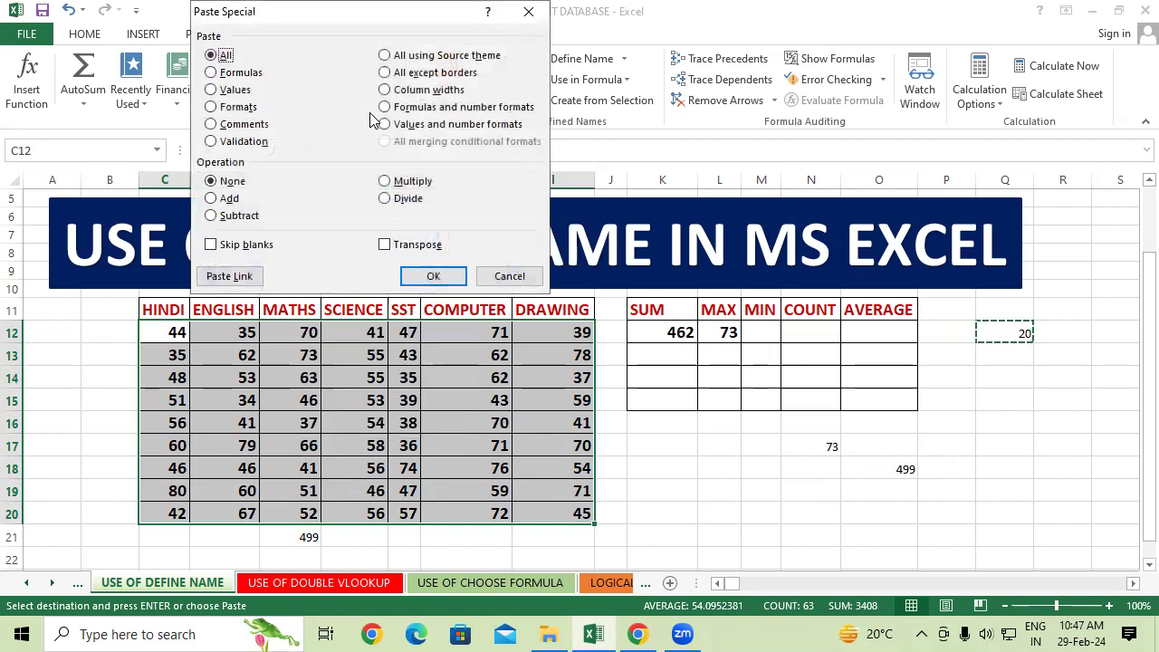
pyautogui.click(223, 201)
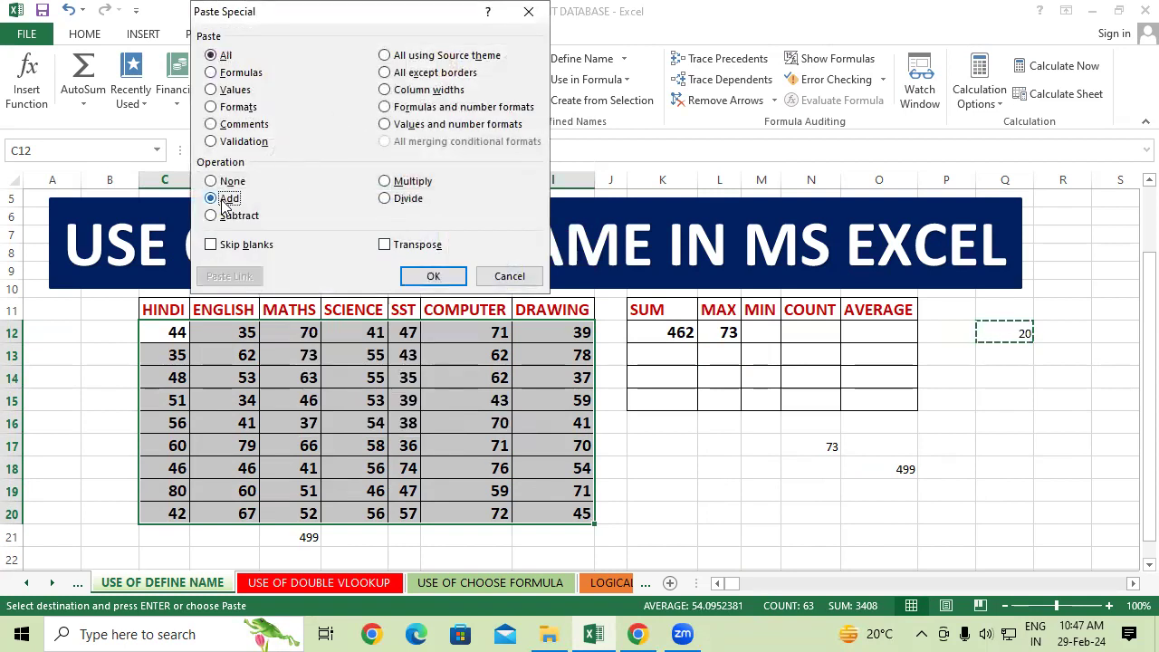
pyautogui.click(434, 276)
pyautogui.click(776, 473)
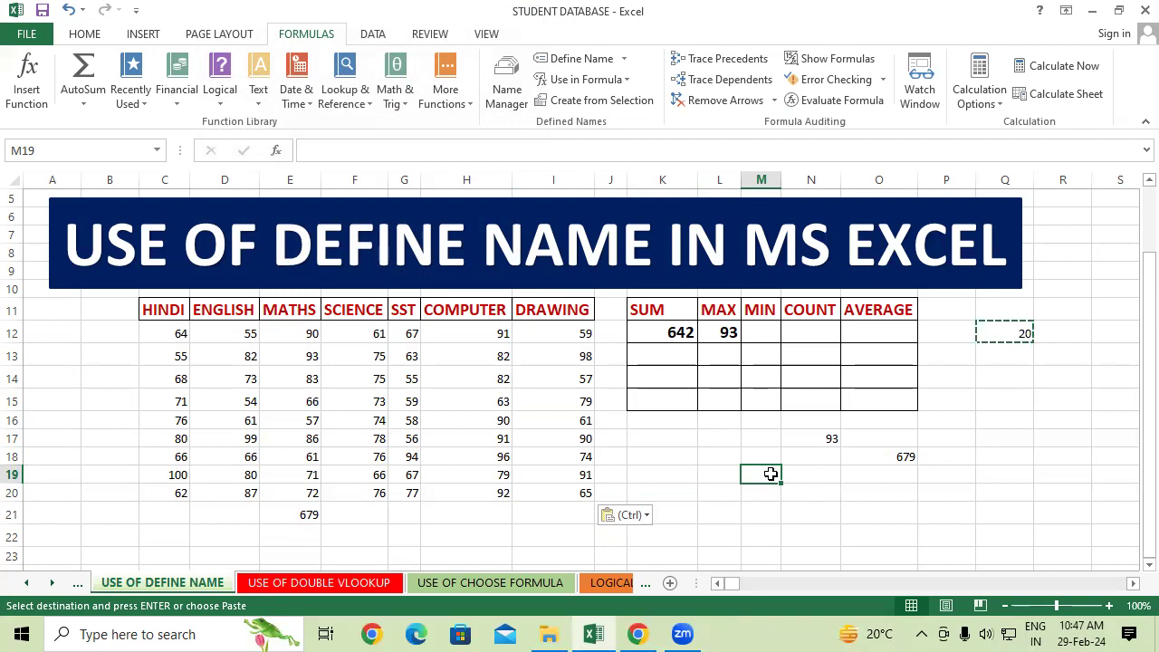
# Enter 2 in cell Q15 and copy it
pyautogui.click(1000, 410)
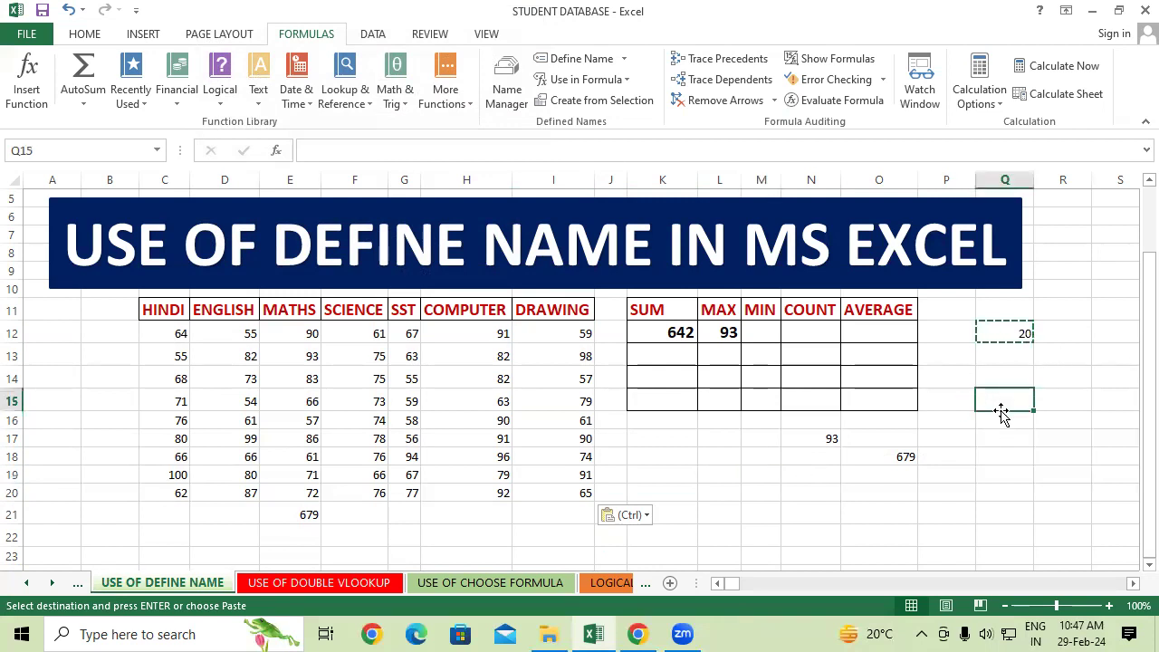
pyautogui.write('2')
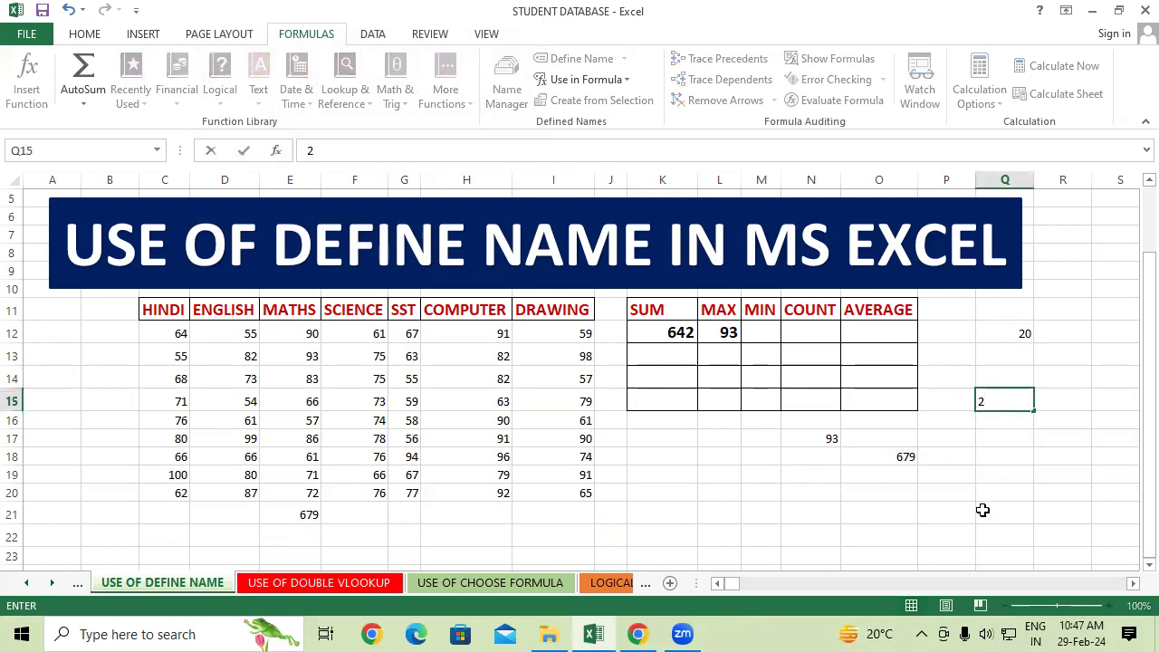
pyautogui.click(985, 511)
pyautogui.click(1008, 398)
pyautogui.rightClick(1008, 399)
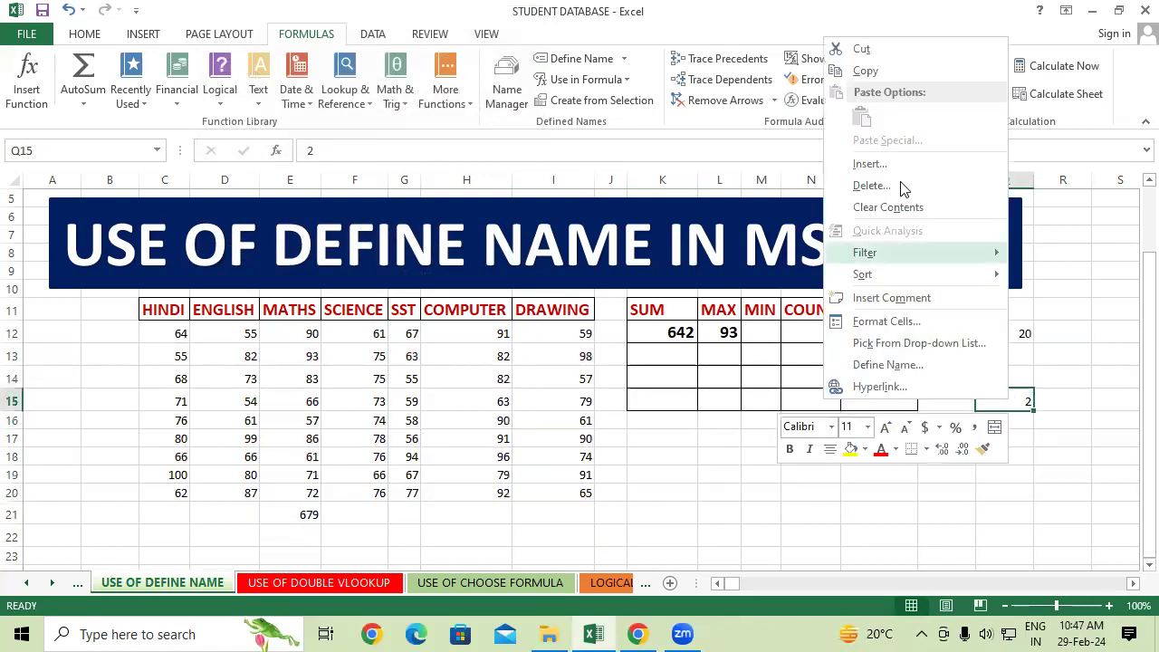
pyautogui.click(882, 70)
# Paste Special with Multiply onto marks C12:I20, doubling every mark
pyautogui.moveTo(142, 341); pyautogui.dragTo(562, 489)
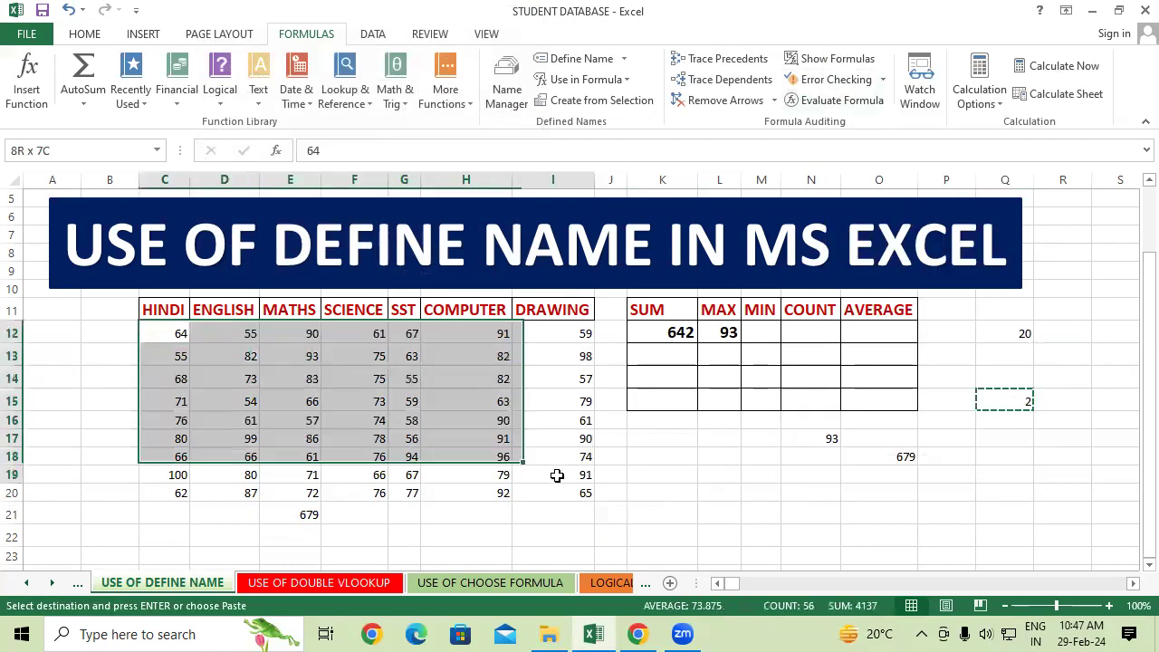
pyautogui.rightClick(411, 387)
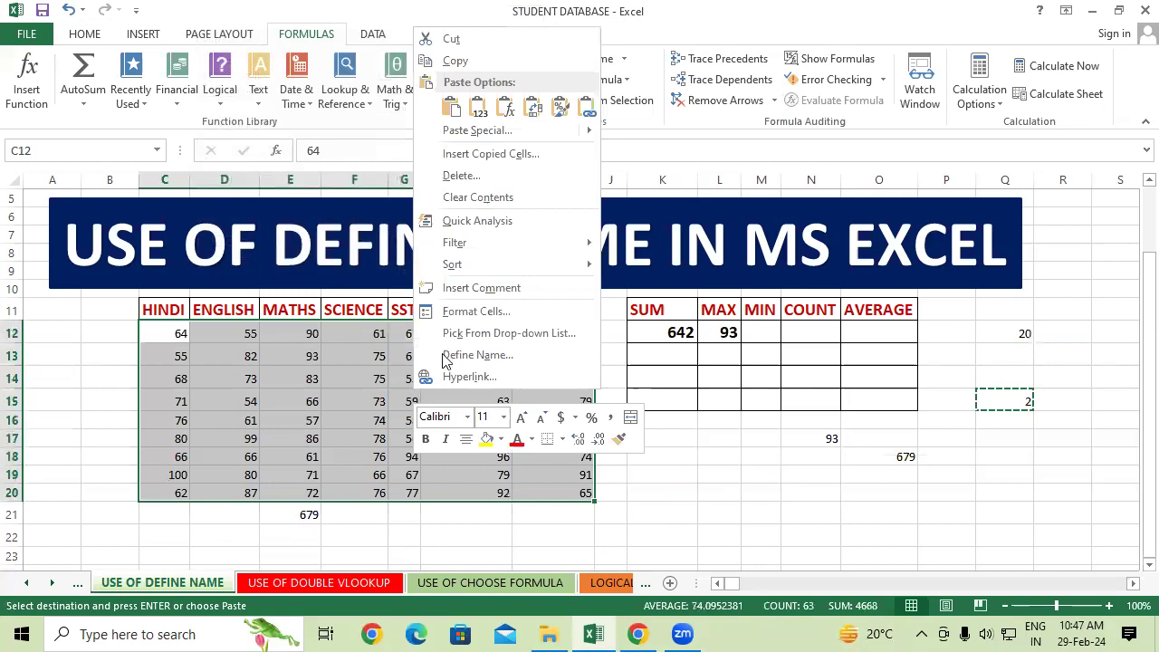
pyautogui.click(462, 132)
pyautogui.click(503, 184)
pyautogui.click(531, 278)
pyautogui.click(720, 450)
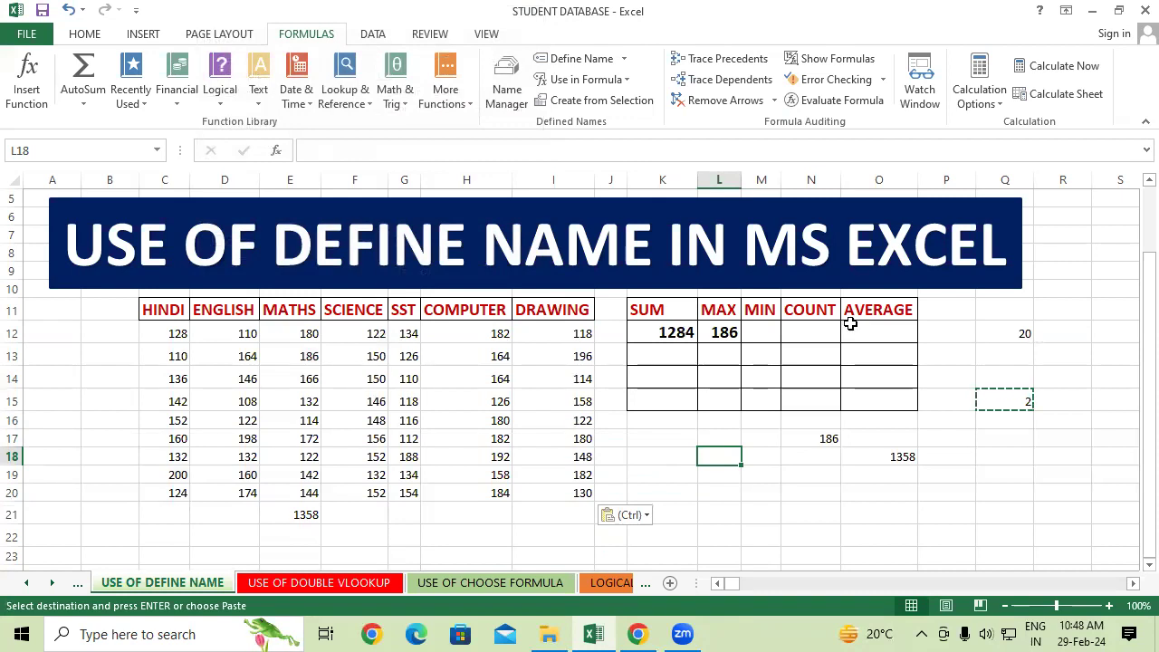
# Enter 100 in cell Q13 and copy it
pyautogui.click(1011, 352)
pyautogui.write('1')
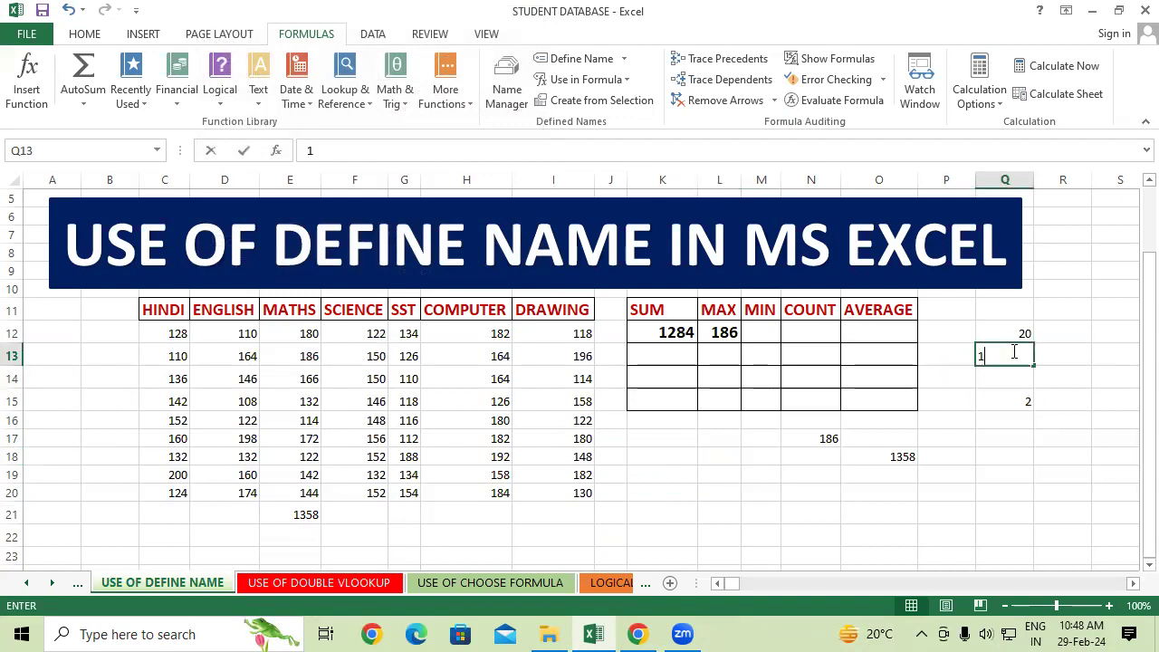
pyautogui.write('00')
pyautogui.click(1008, 463)
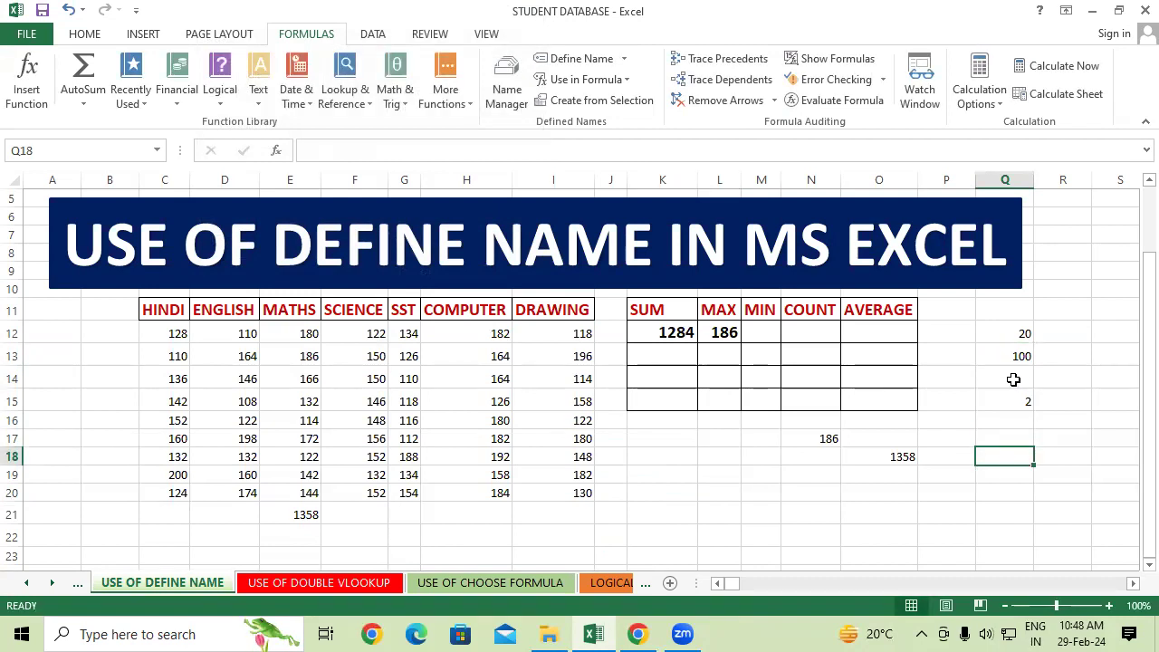
pyautogui.click(1014, 354)
pyautogui.rightClick(1014, 355)
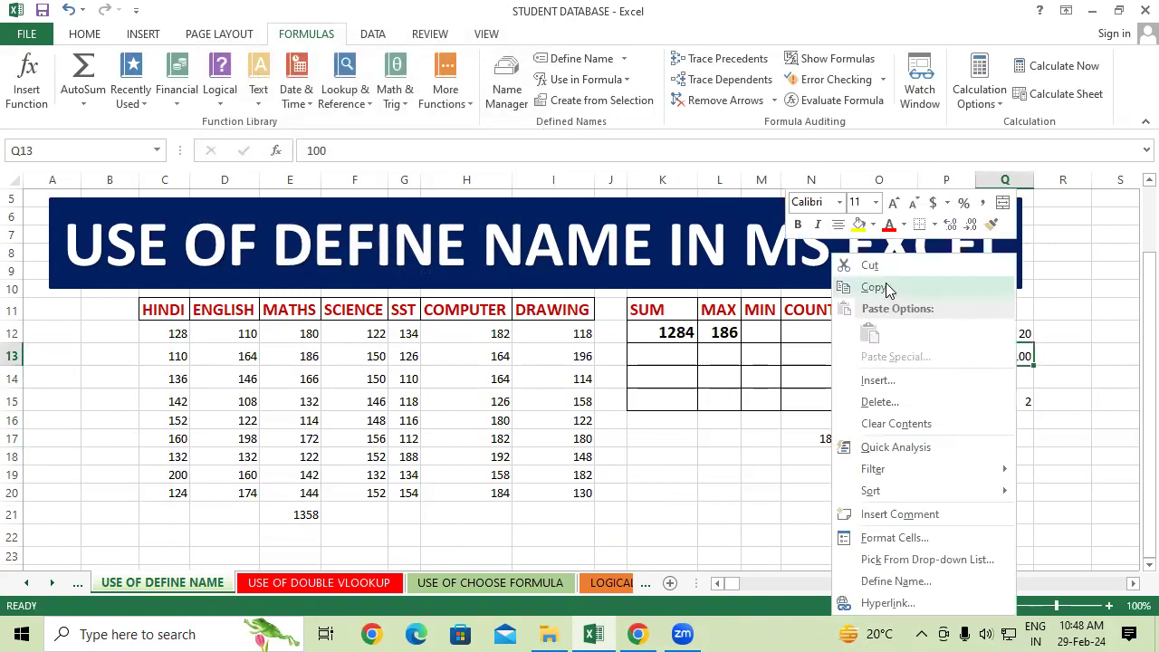
pyautogui.click(883, 285)
# Paste Special with Subtract onto marks C12:I20, lowering every mark by 100
pyautogui.moveTo(176, 339)
pyautogui.mouseDown()
pyautogui.moveTo(477, 421)
pyautogui.moveTo(584, 493)
pyautogui.mouseUp()
pyautogui.rightClick(393, 364)
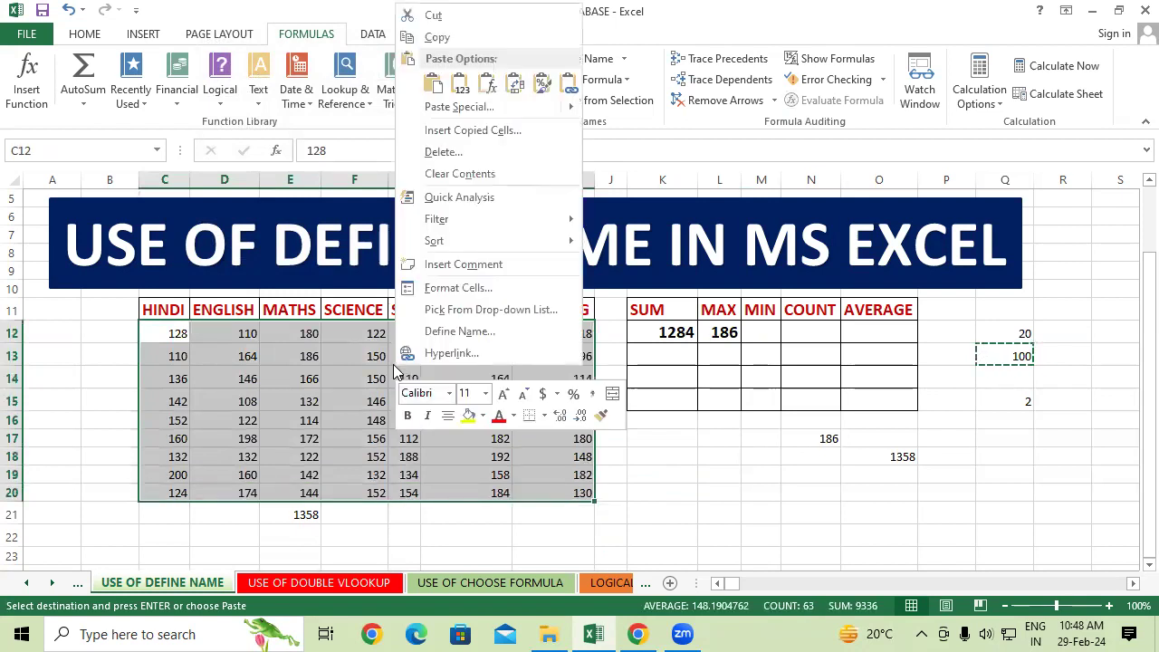
pyautogui.click(457, 107)
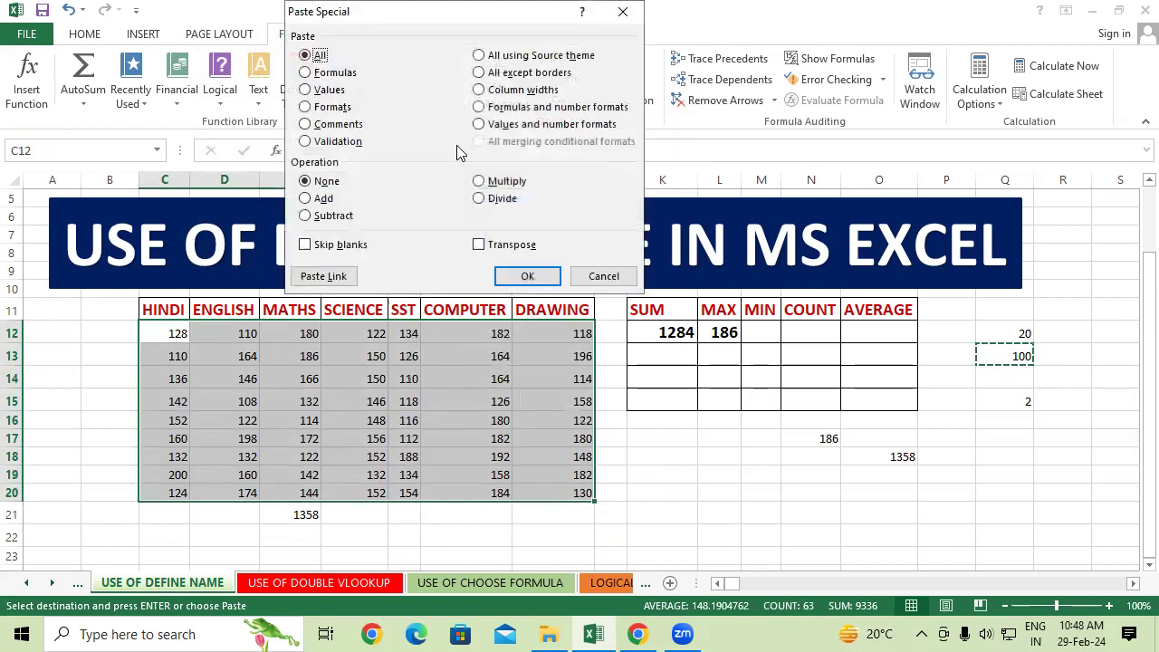
pyautogui.click(337, 218)
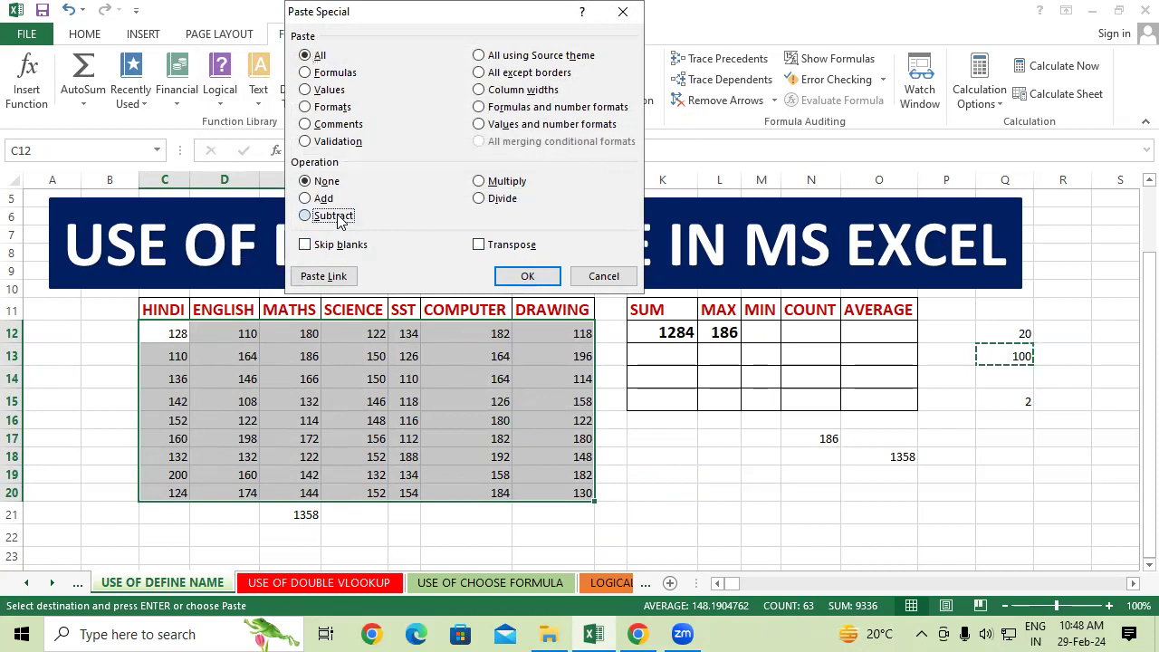
pyautogui.click(527, 277)
pyautogui.click(740, 466)
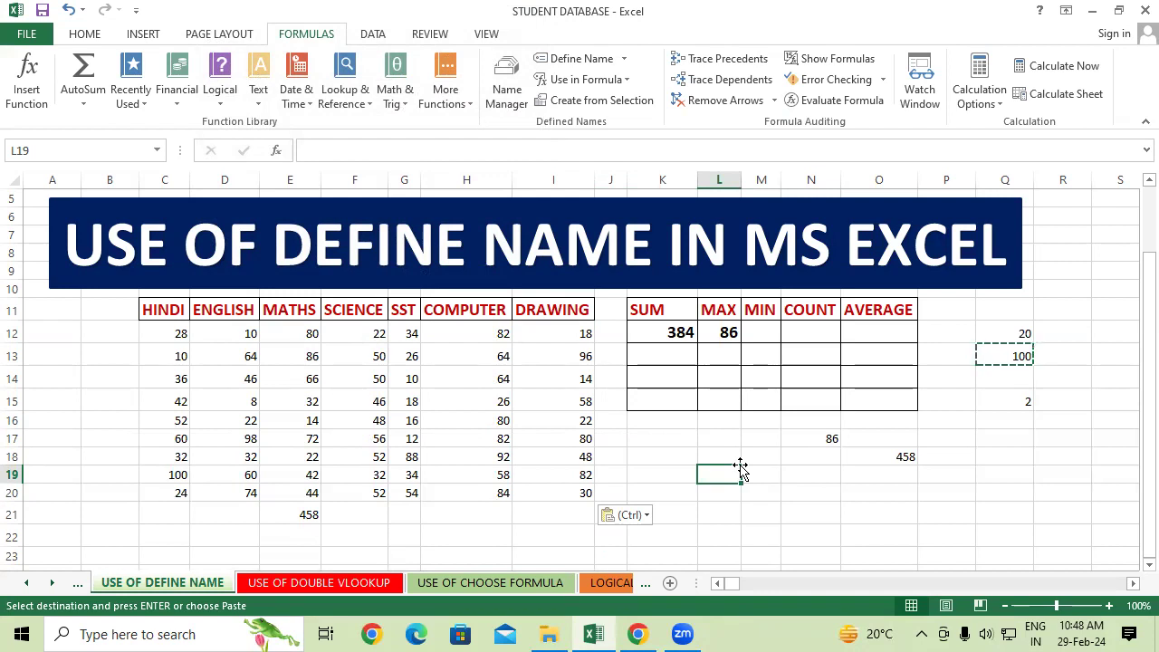
pyautogui.click(531, 627)
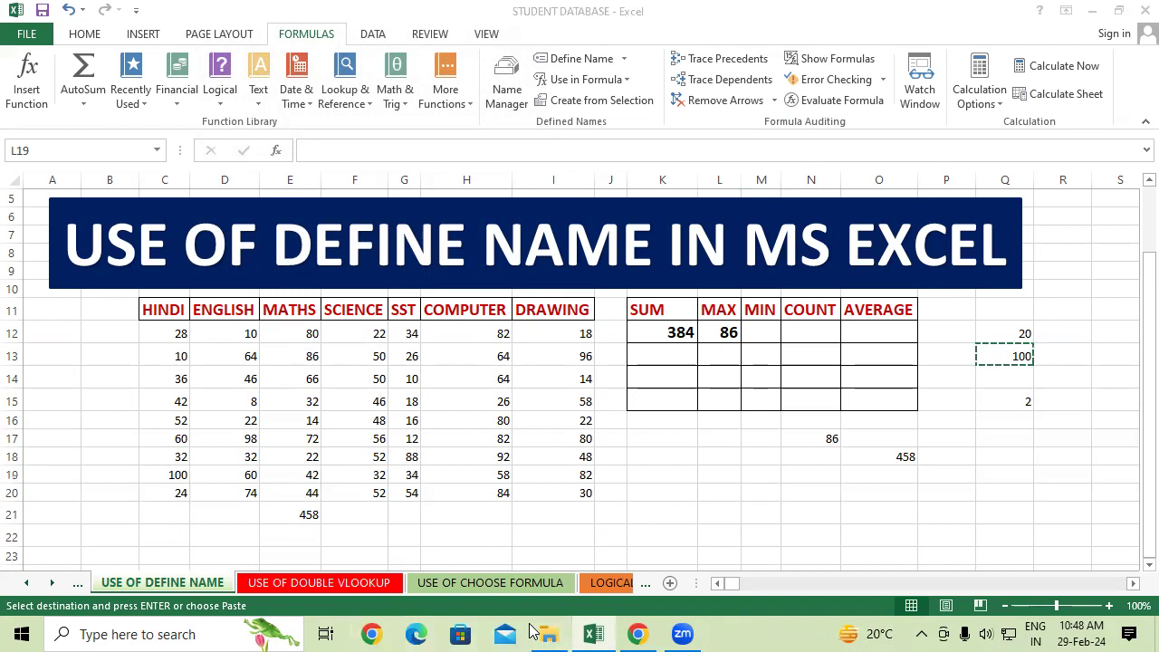